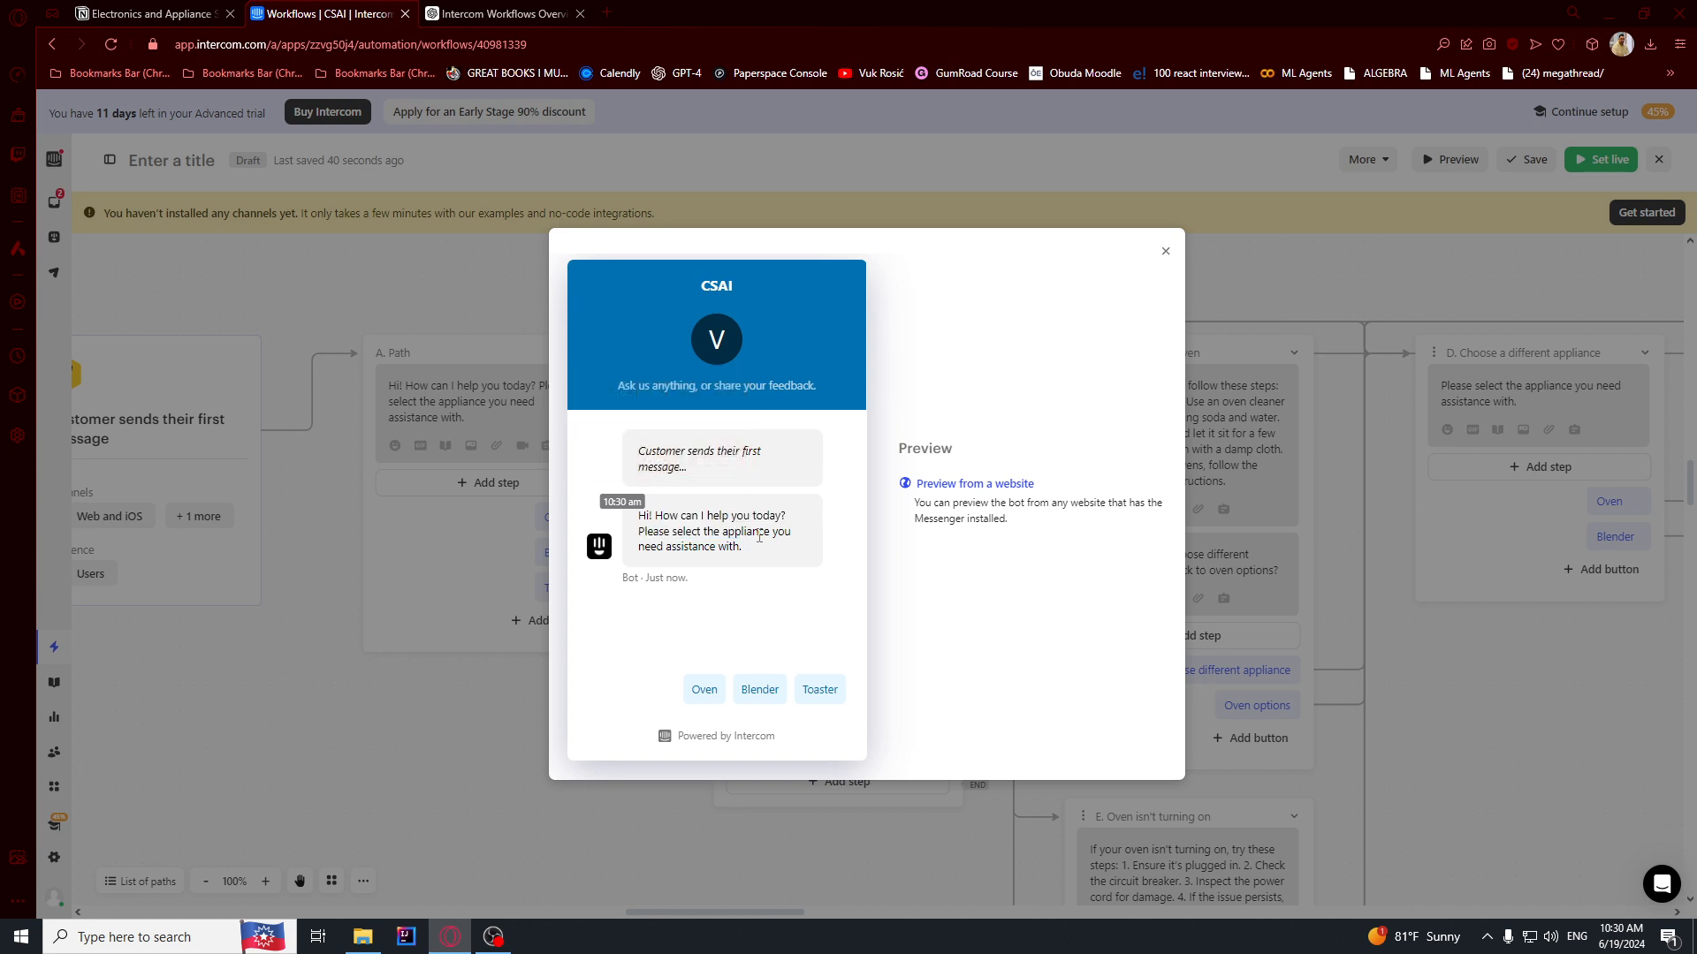
# - Test the bot preview by choosing Oven and How to clean, and read the cleaning instructions in the reply
pyautogui.click(733, 547)
pyautogui.click(704, 689)
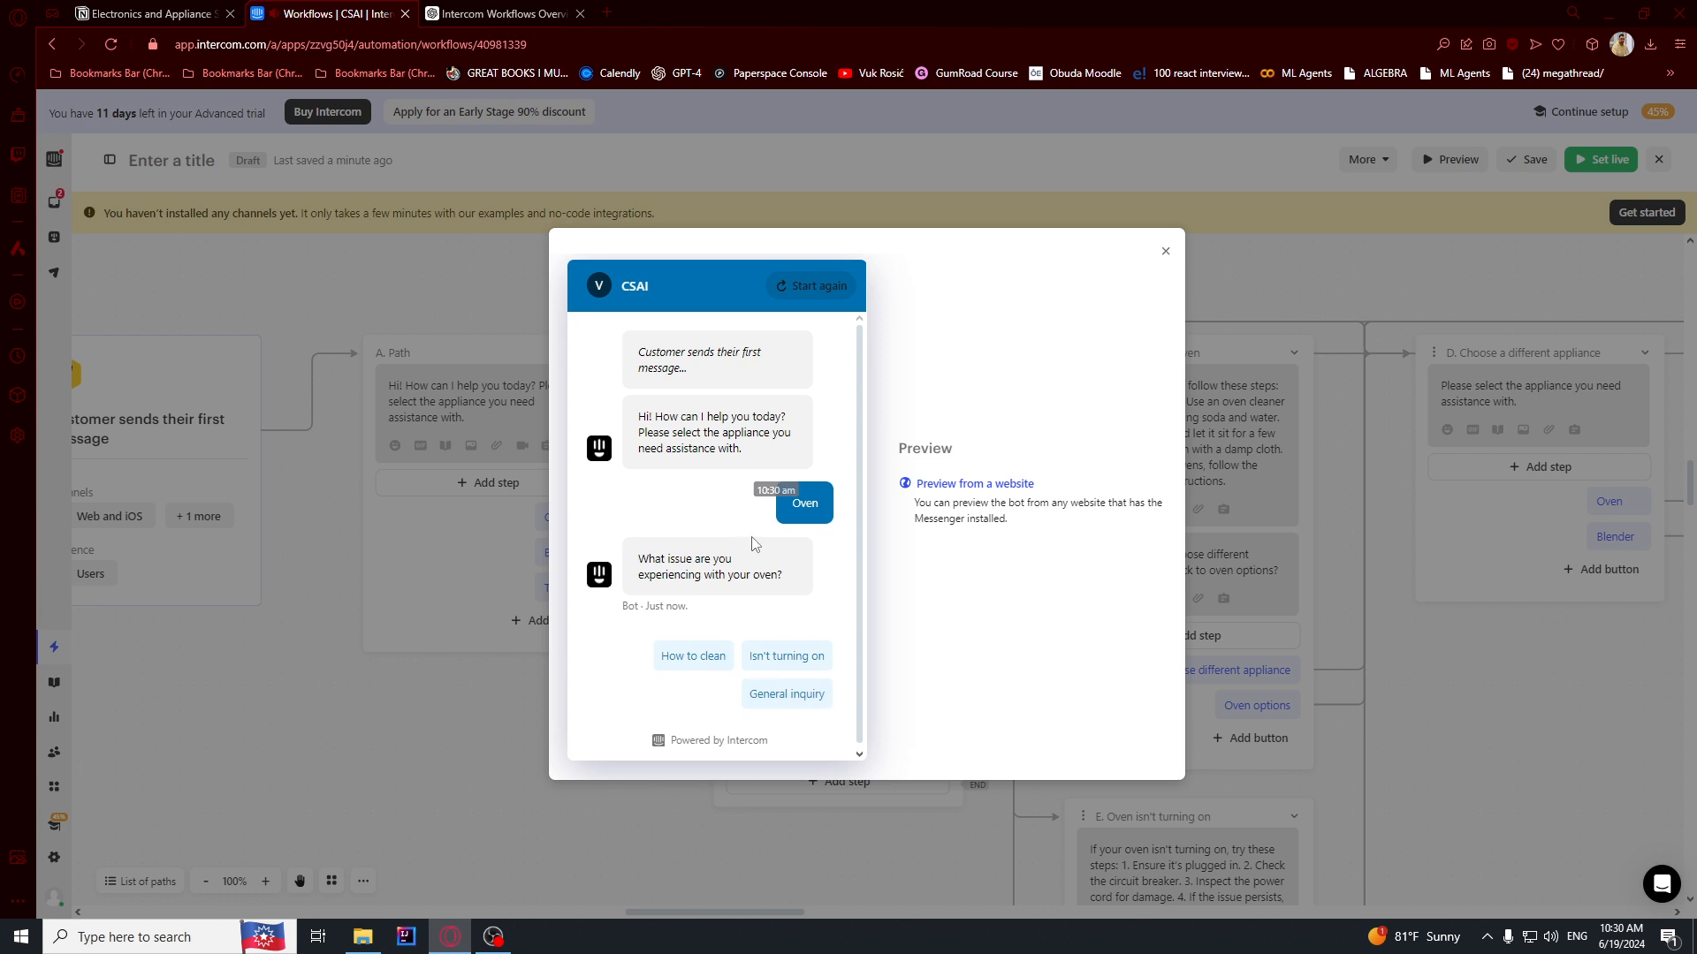
pyautogui.moveTo(685, 560); pyautogui.dragTo(717, 570)
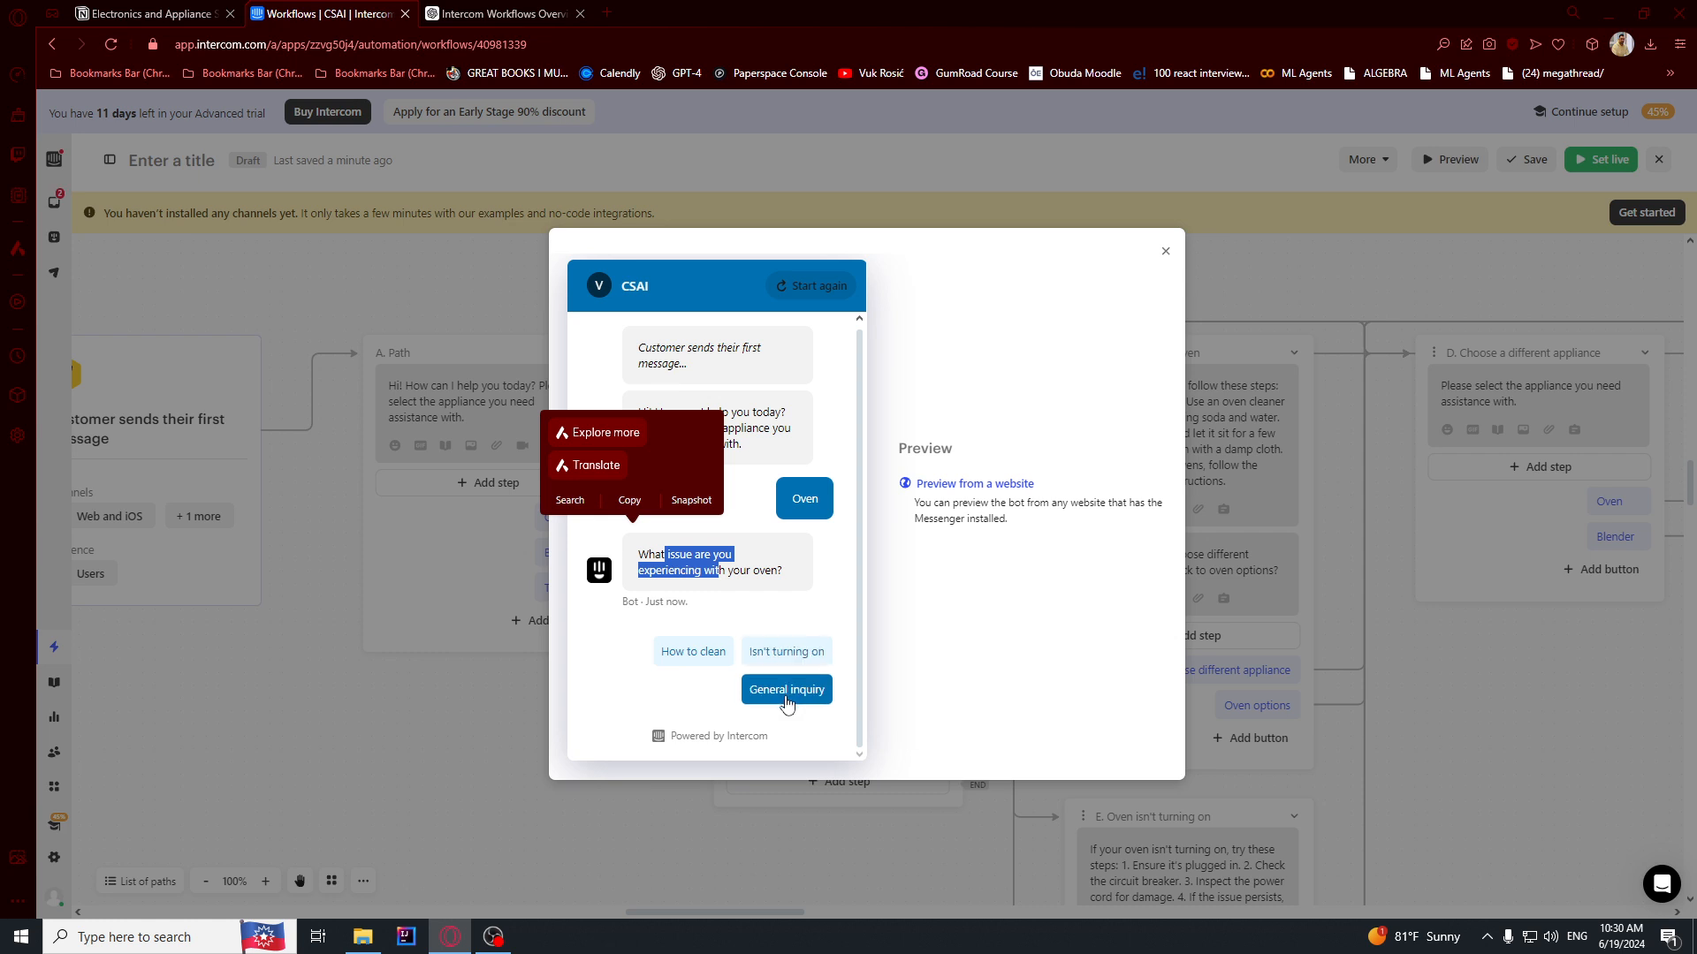
pyautogui.click(714, 653)
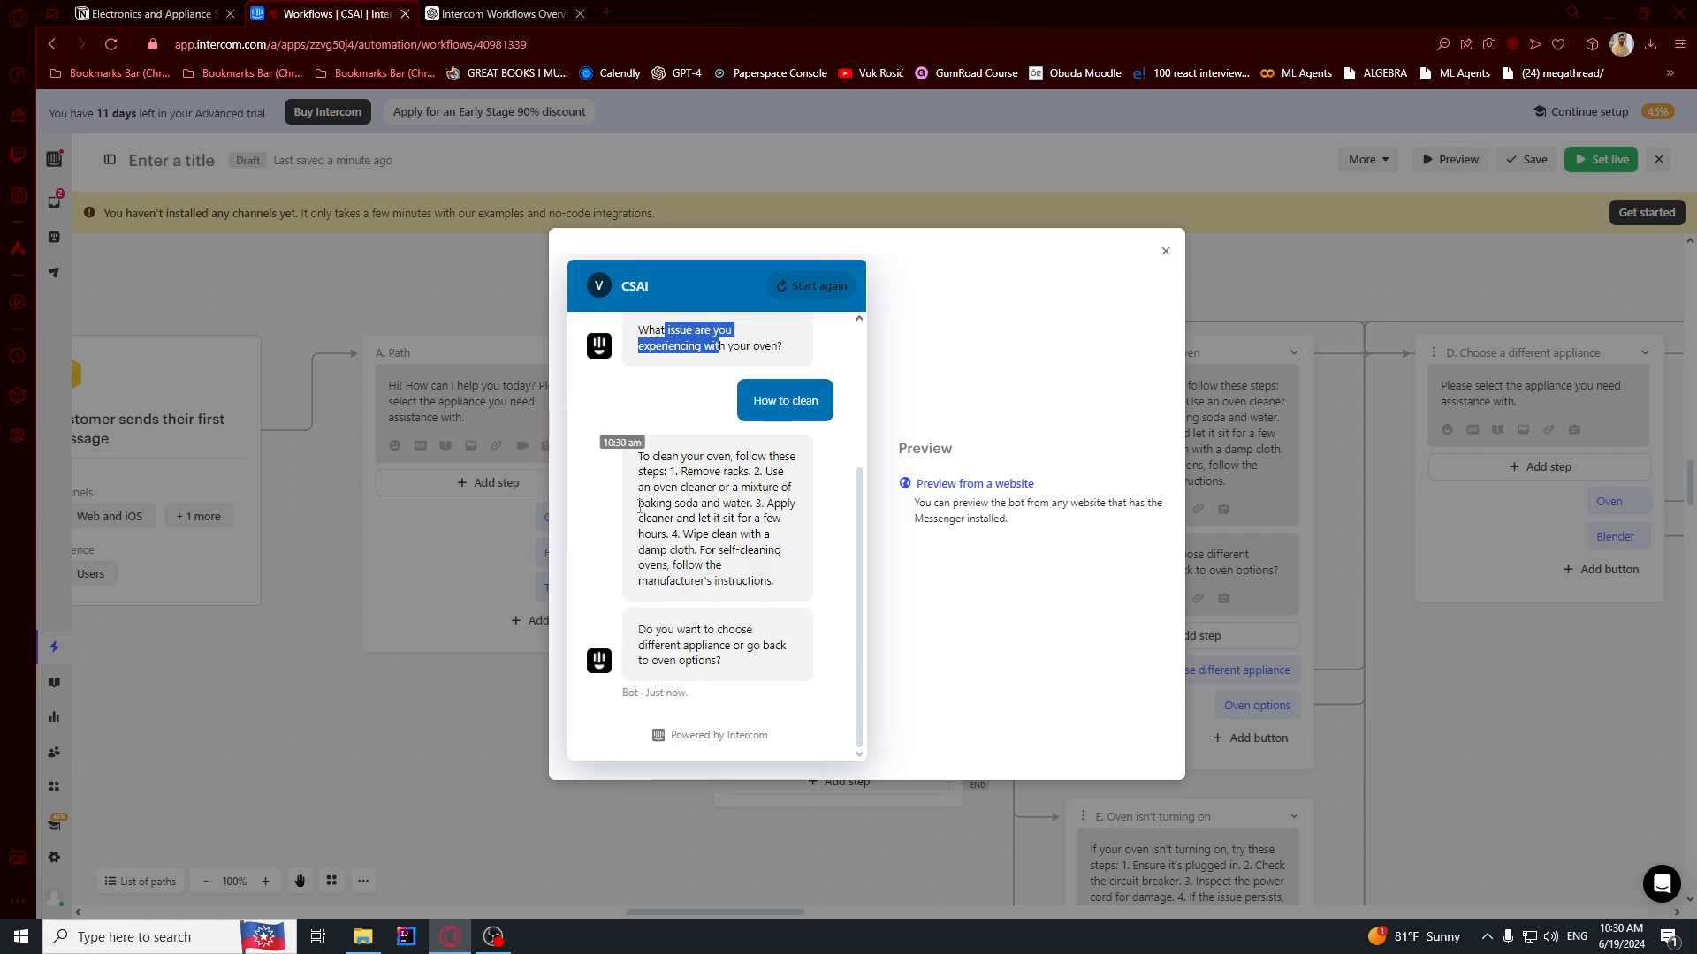
pyautogui.moveTo(692, 441); pyautogui.dragTo(694, 444)
pyautogui.click(707, 542)
pyautogui.moveTo(757, 489); pyautogui.dragTo(652, 414)
pyautogui.click(696, 548)
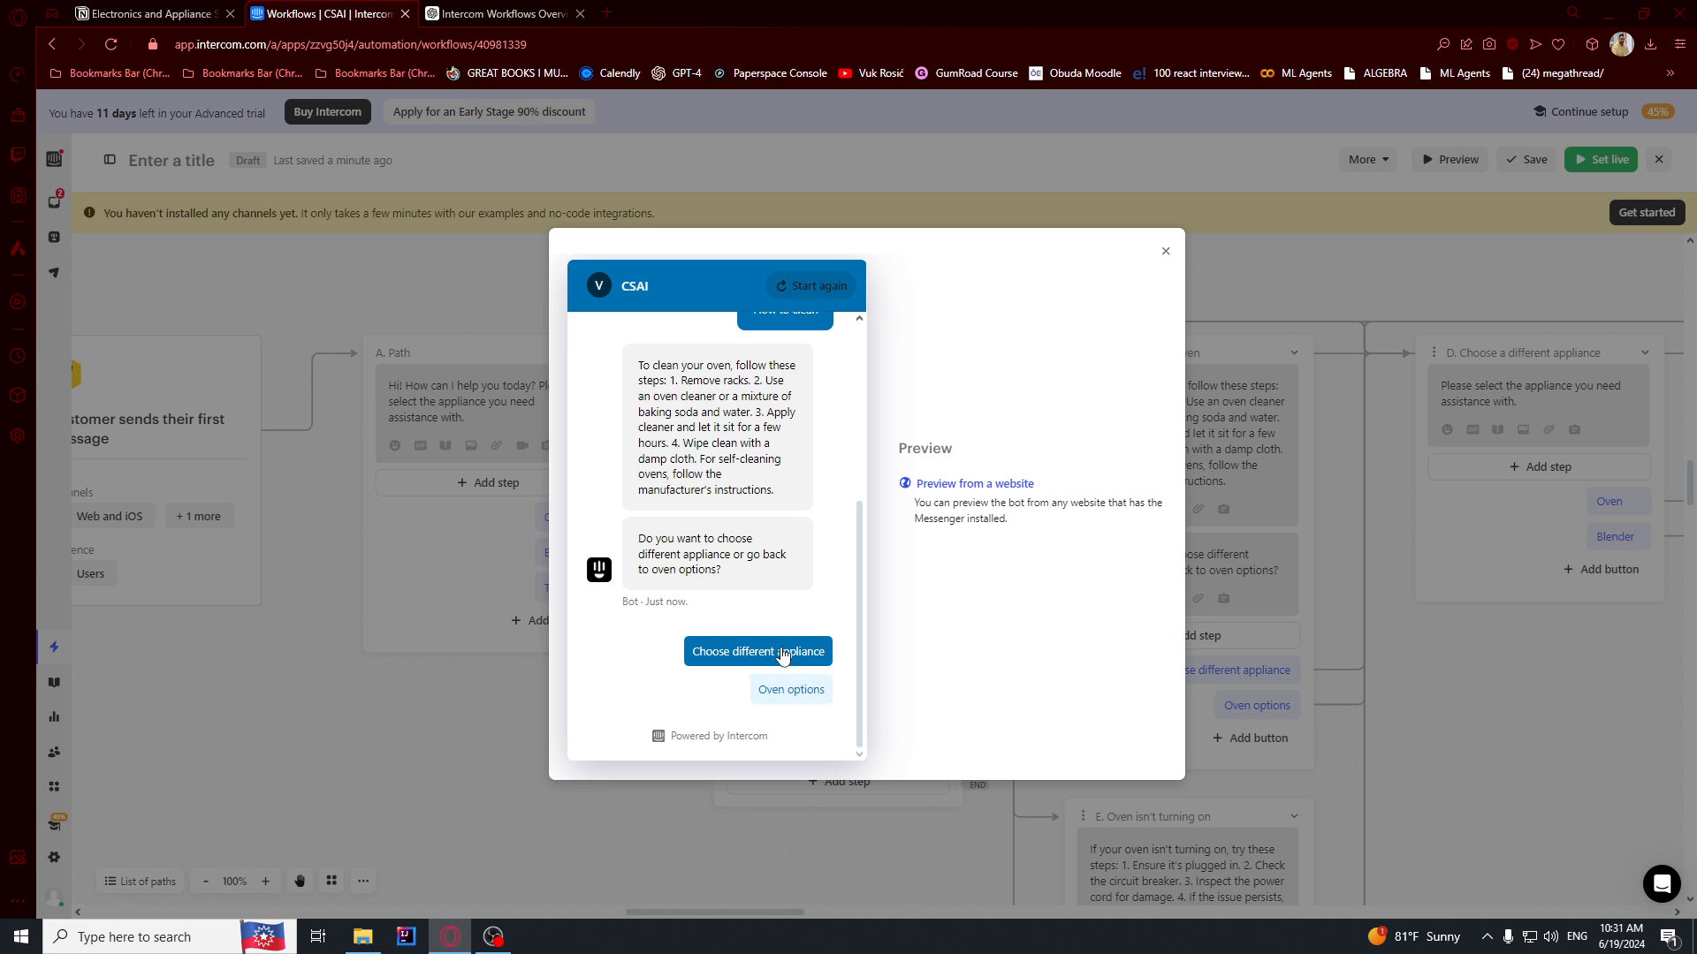
# - In the bot preview, go back to Oven options, choose Isn't turning on, and pick Choose different appliance
pyautogui.click(786, 691)
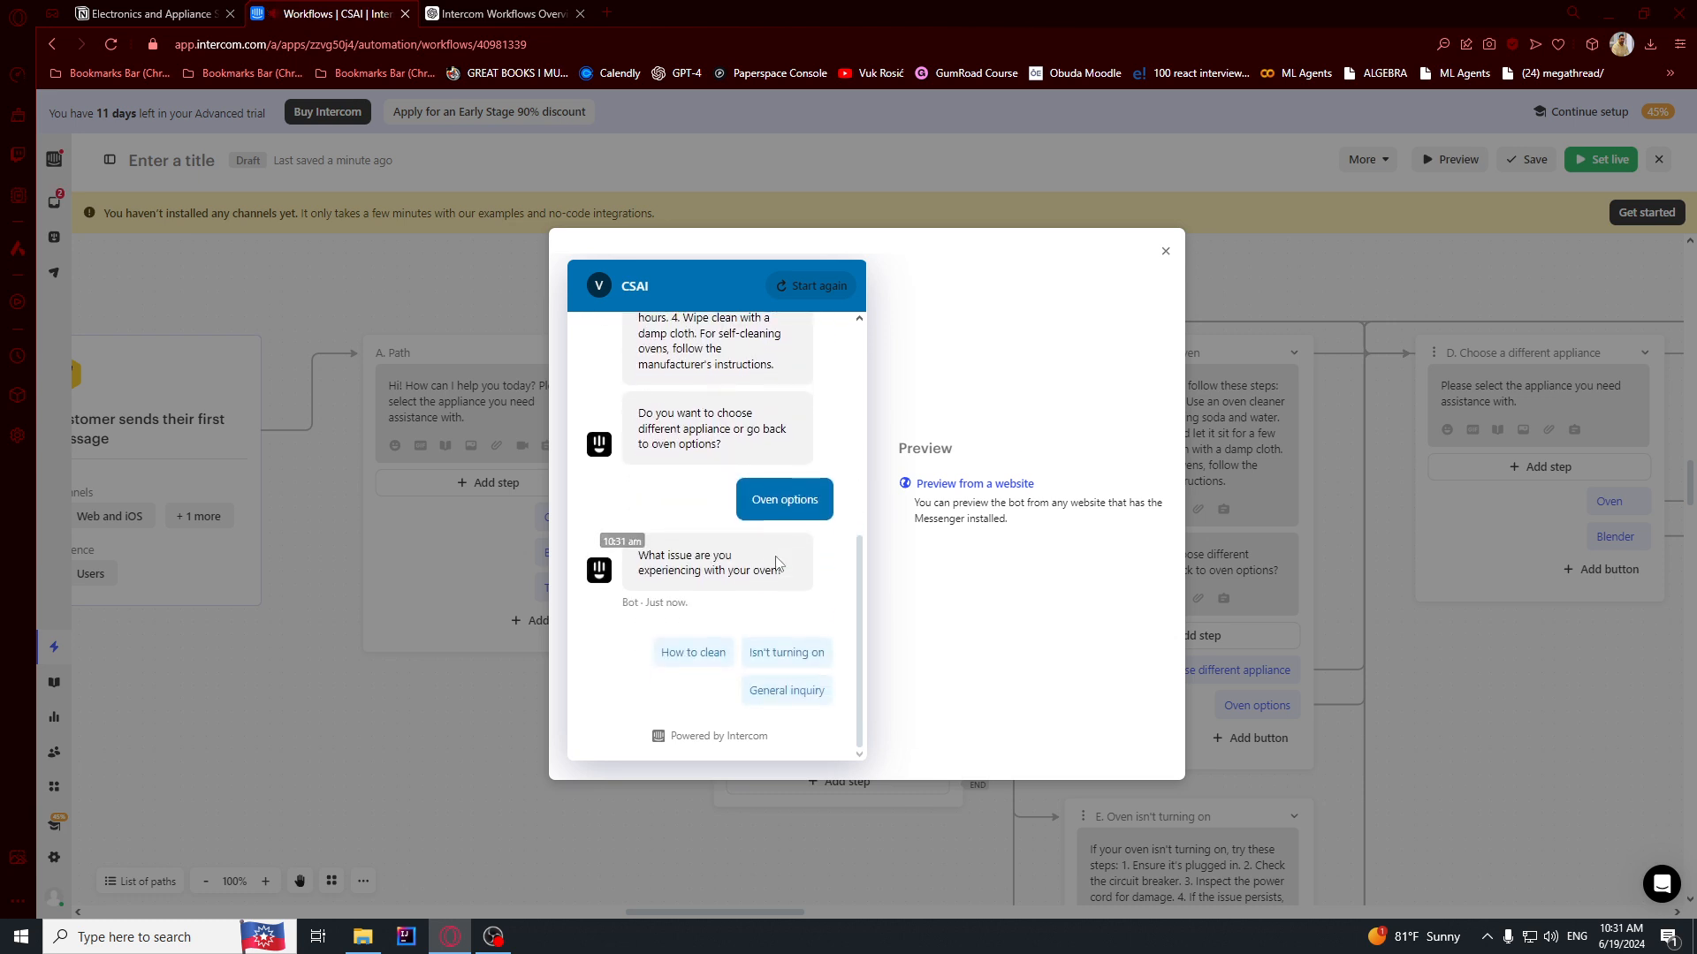
pyautogui.click(786, 652)
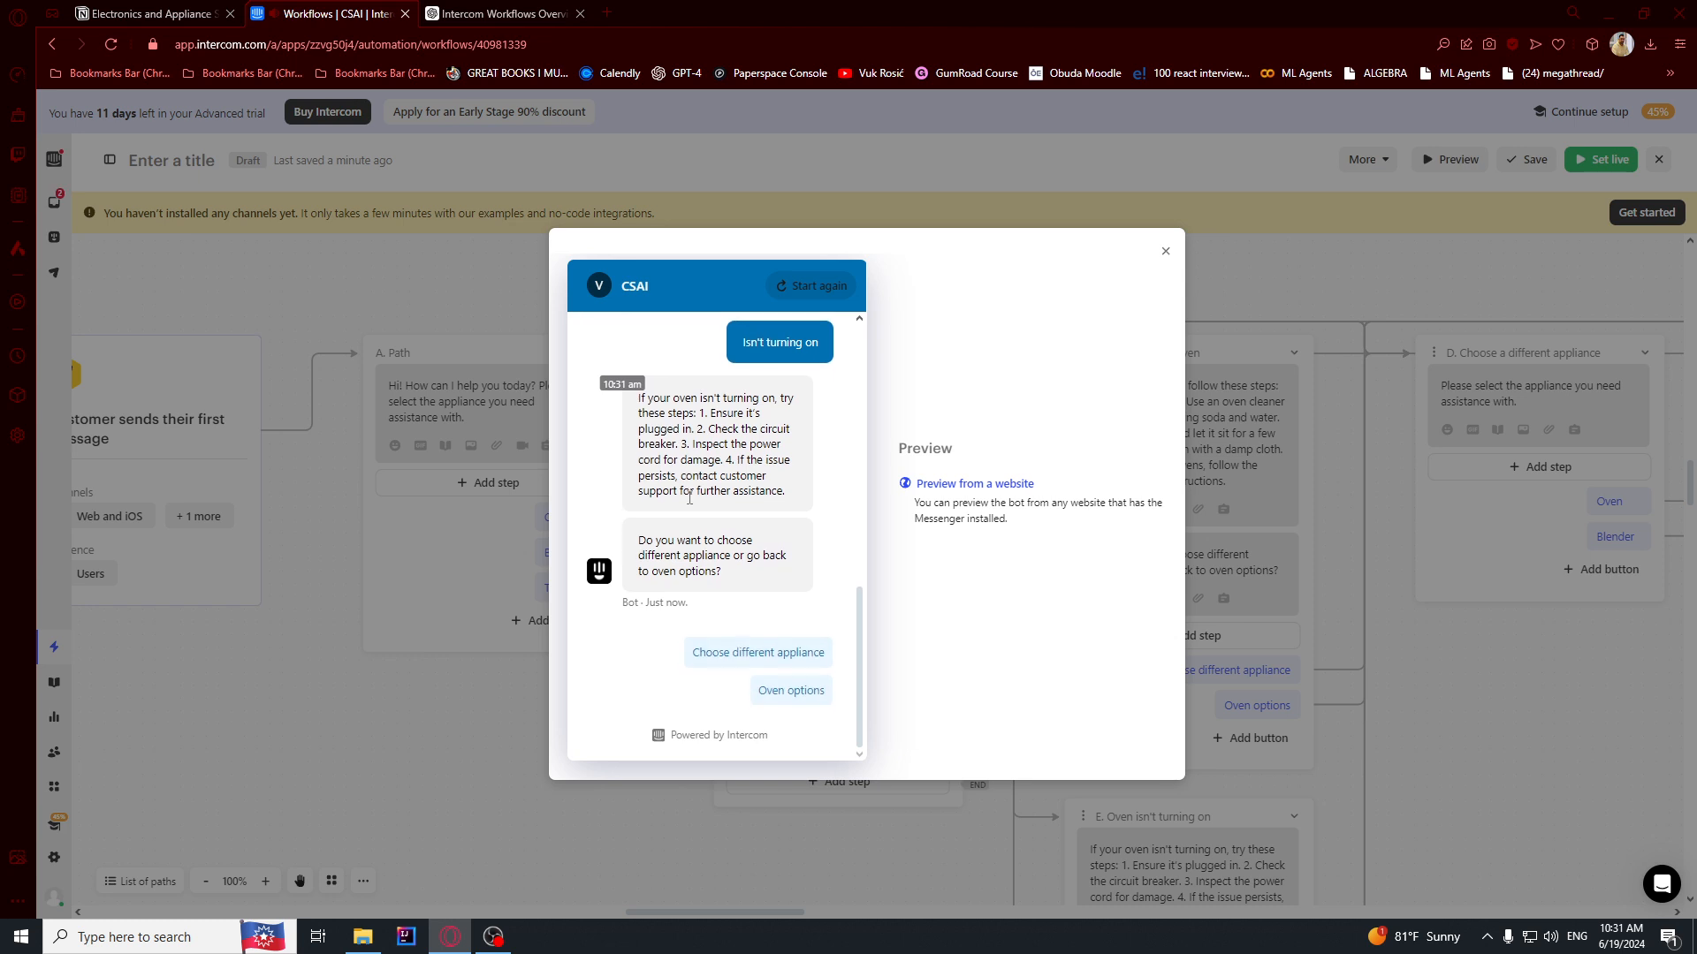
pyautogui.click(744, 653)
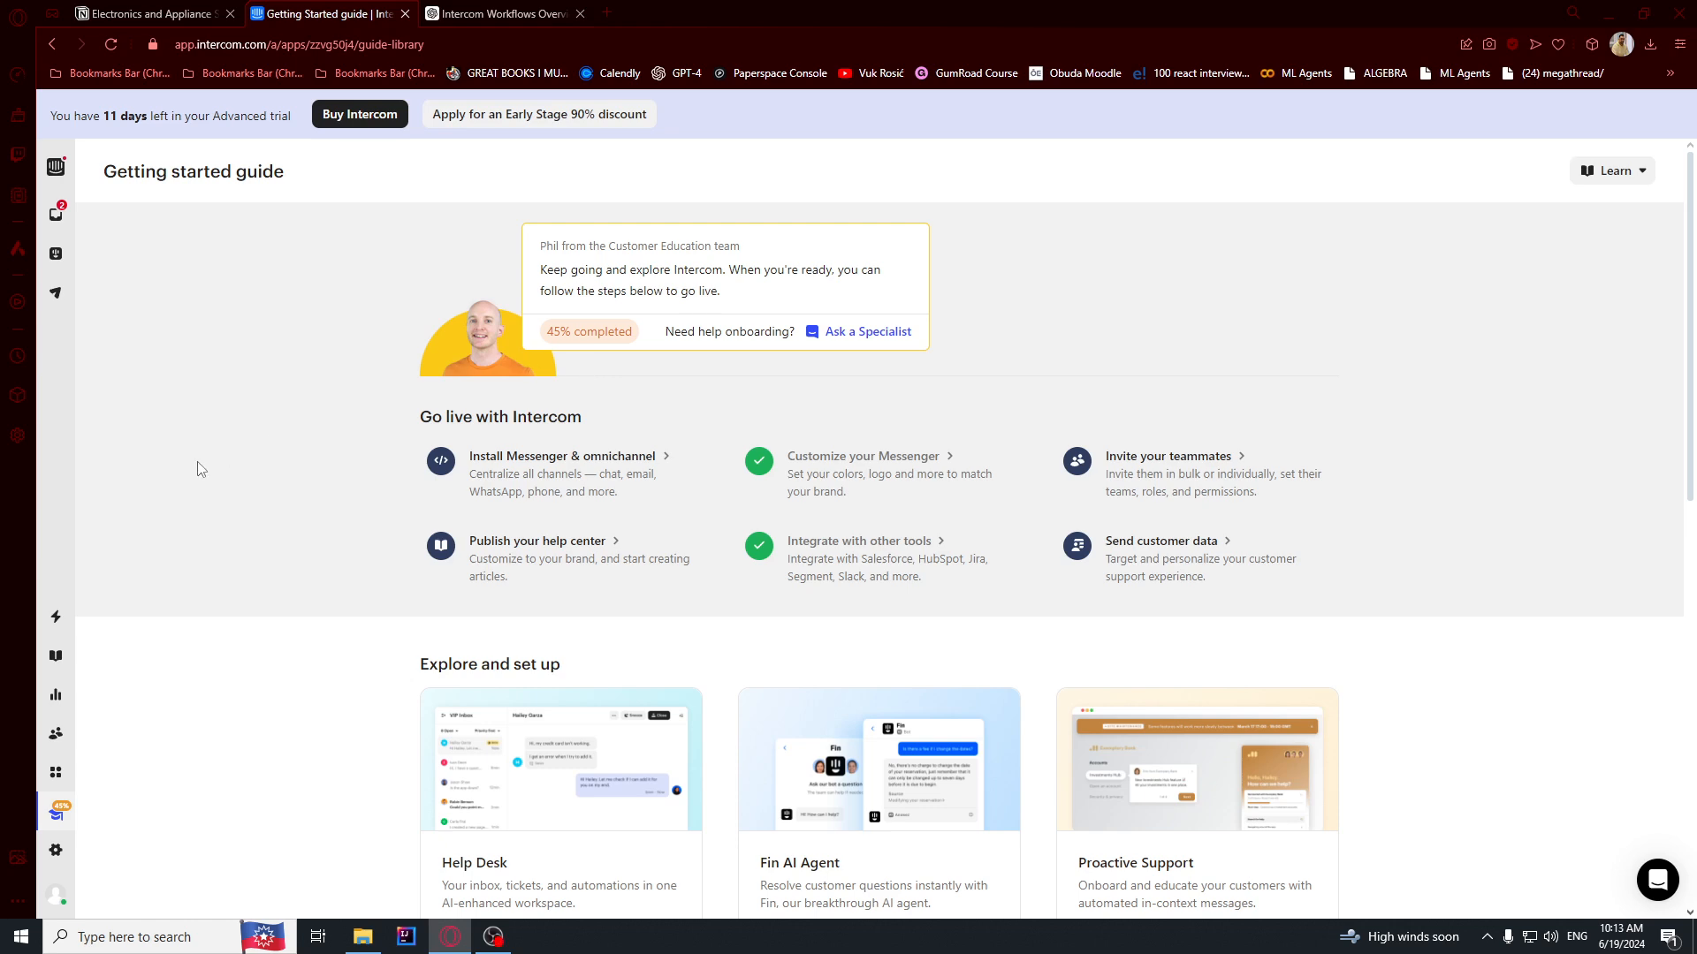
# - Create a new workflow from scratch with the "Customer sends their first message" trigger and save its default trigger settings
pyautogui.click(56, 616)
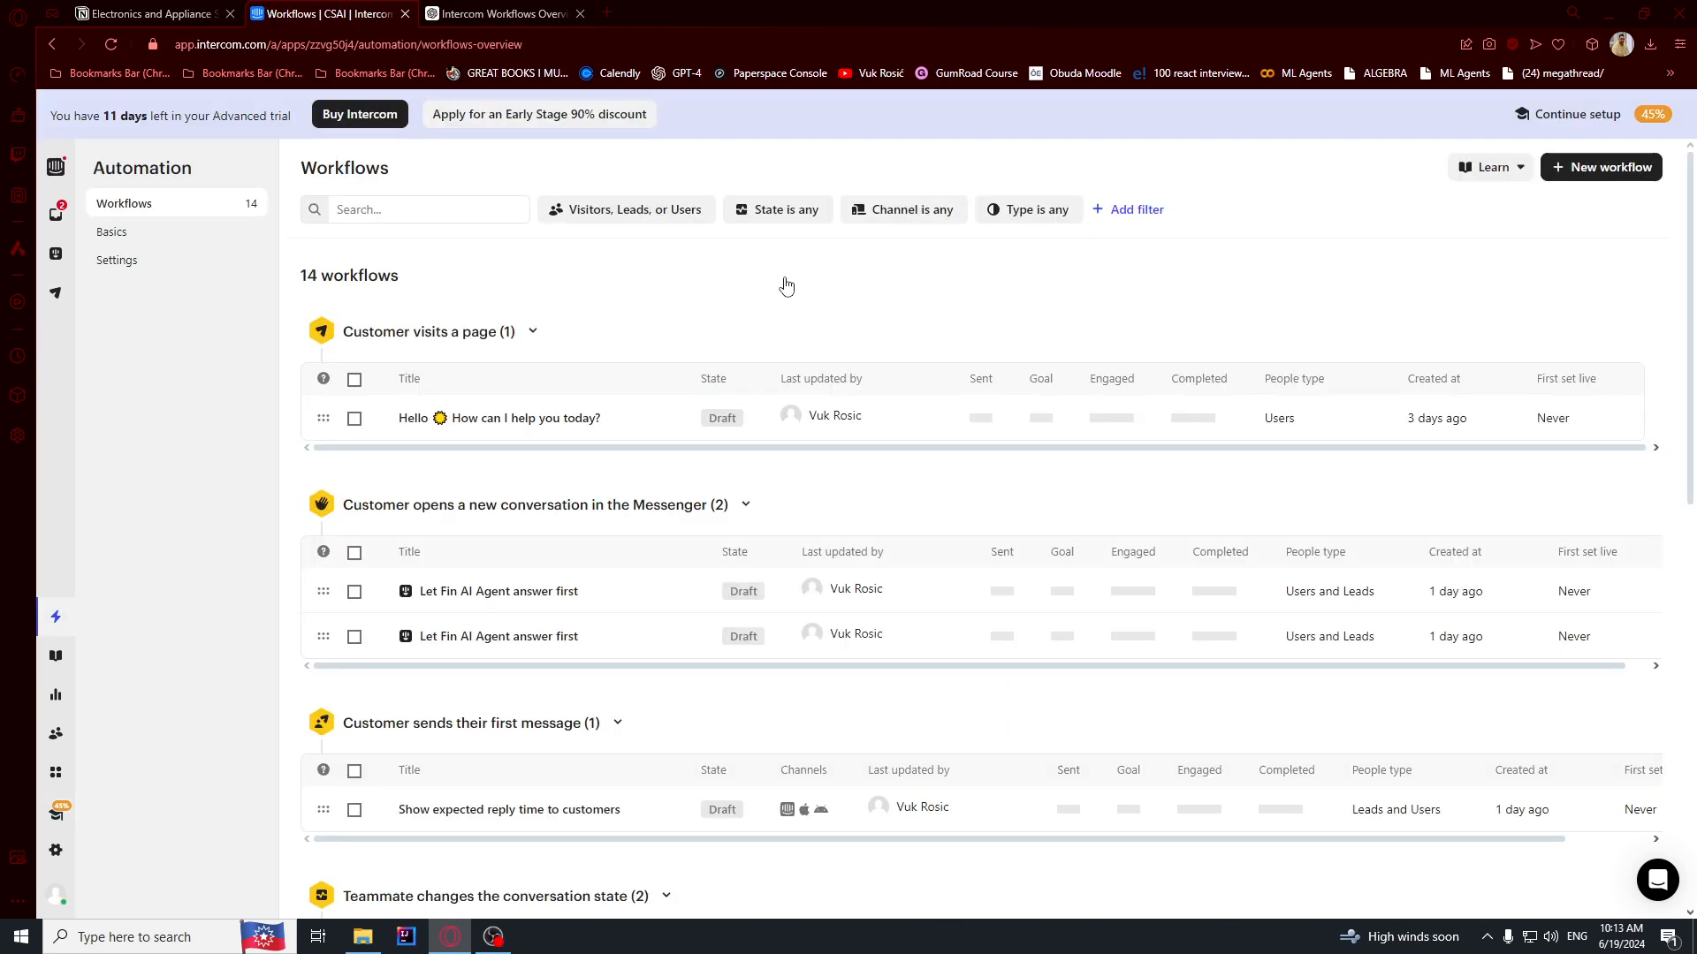
pyautogui.click(1595, 168)
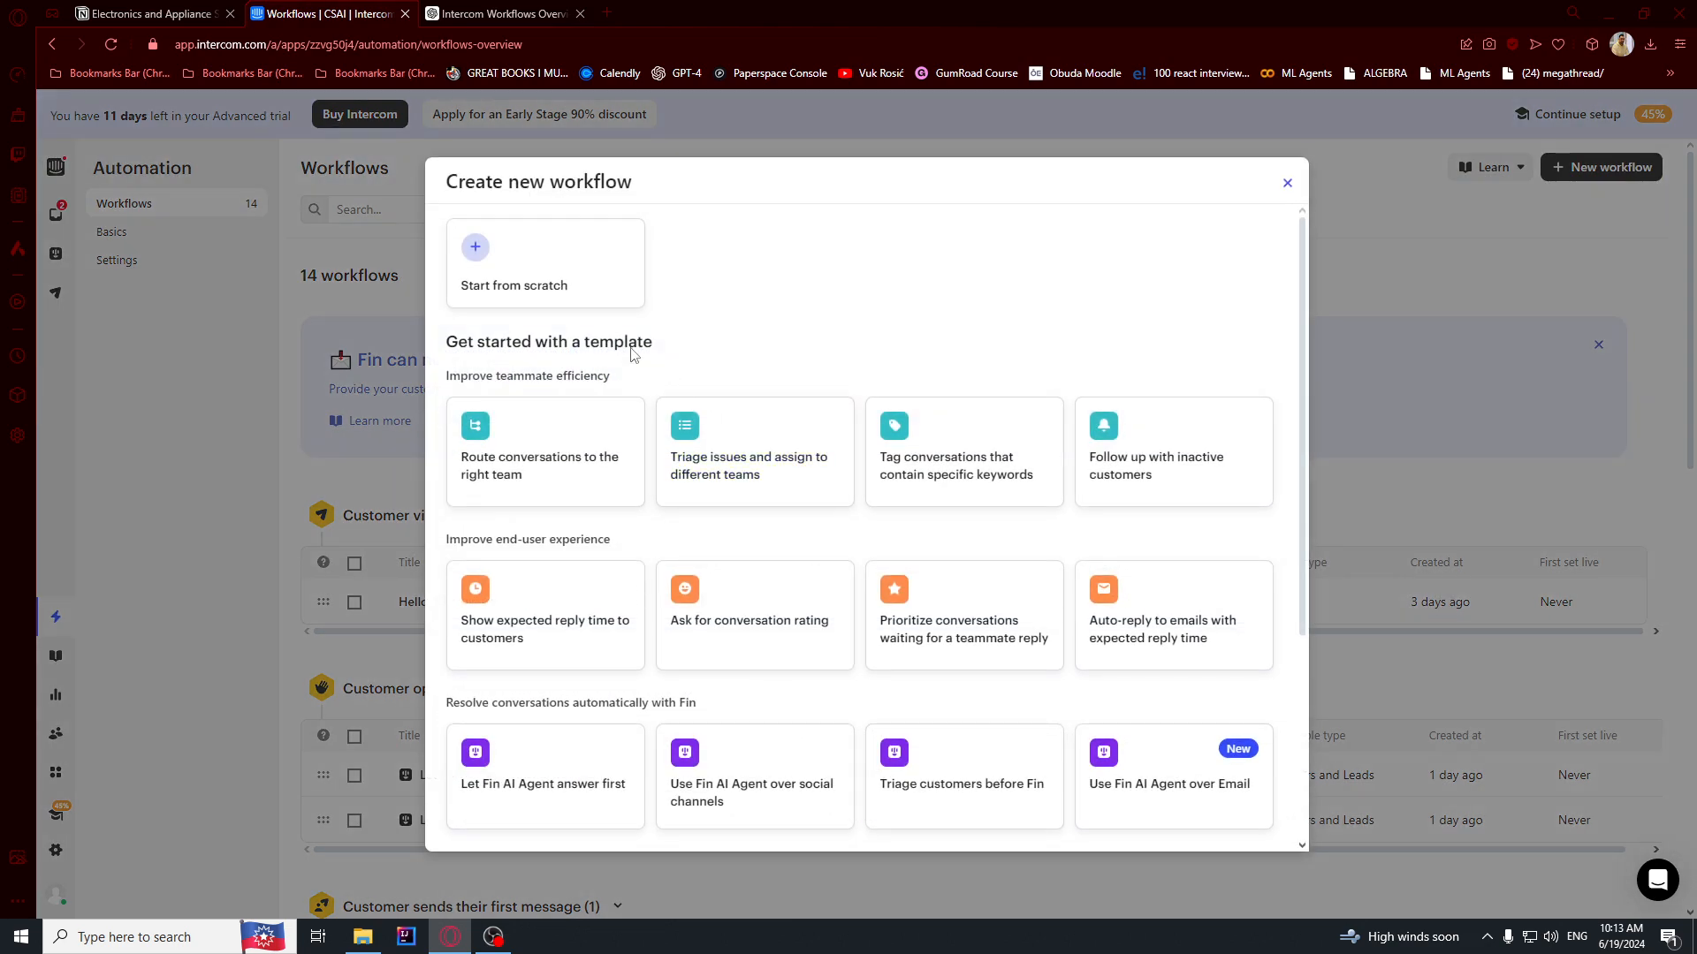
pyautogui.click(525, 283)
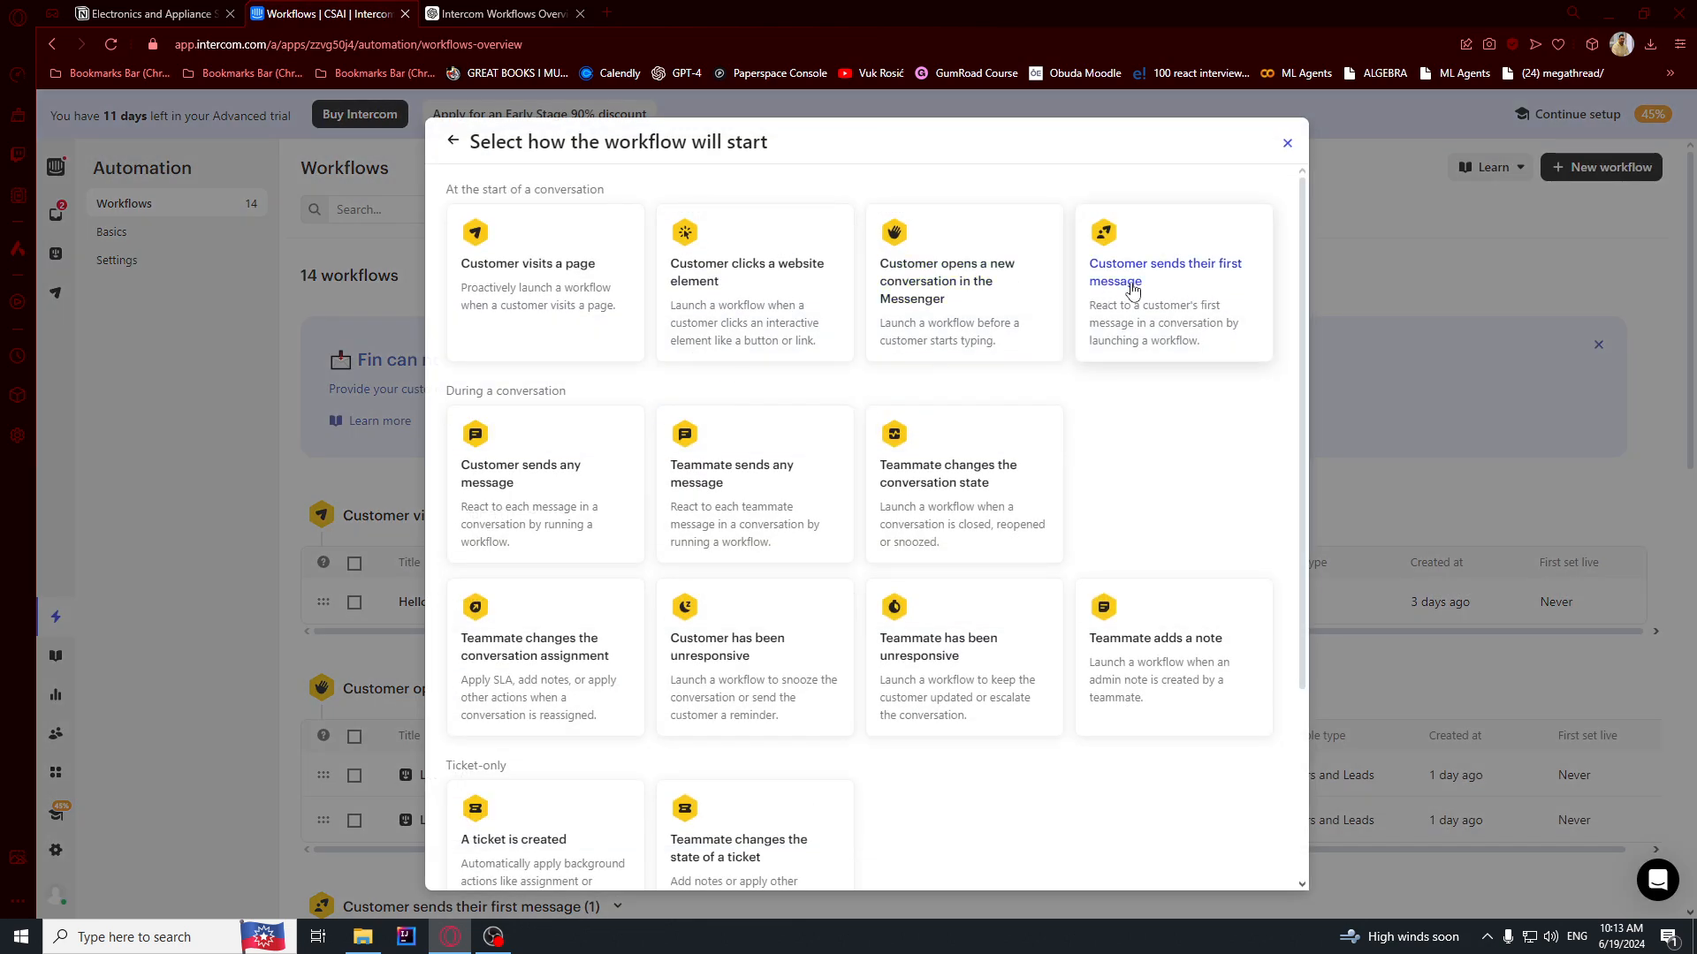
pyautogui.scroll(-3, 1117, 322)
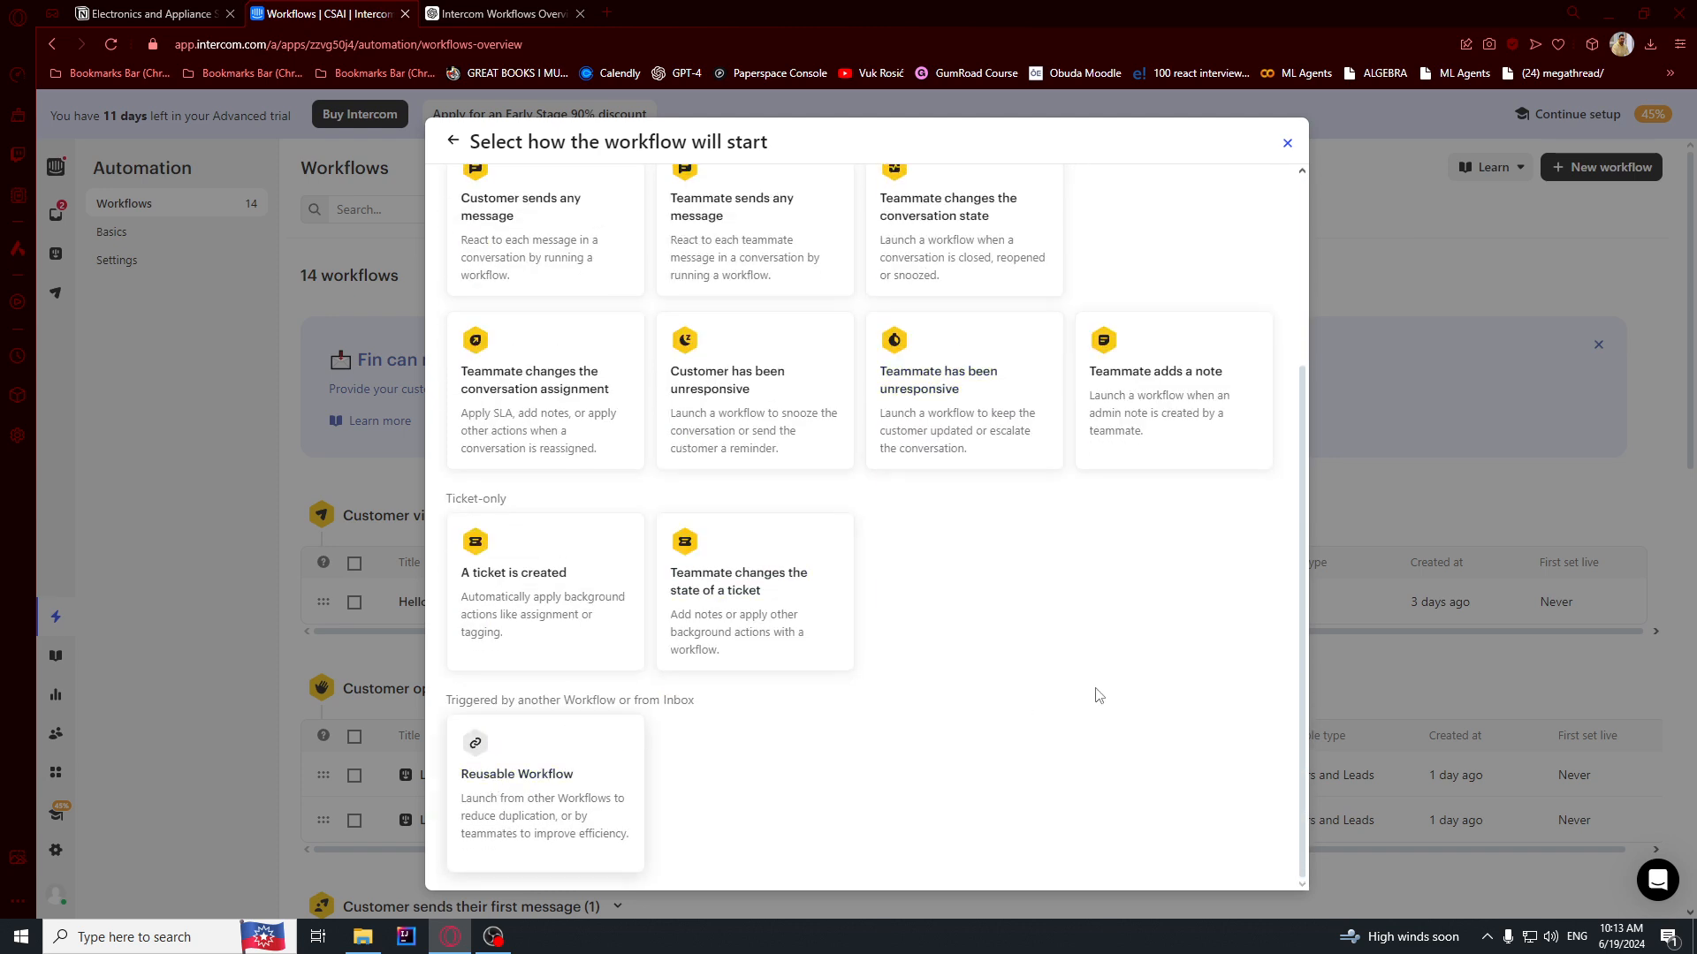
pyautogui.scroll(3, 1034, 689)
pyautogui.click(1192, 275)
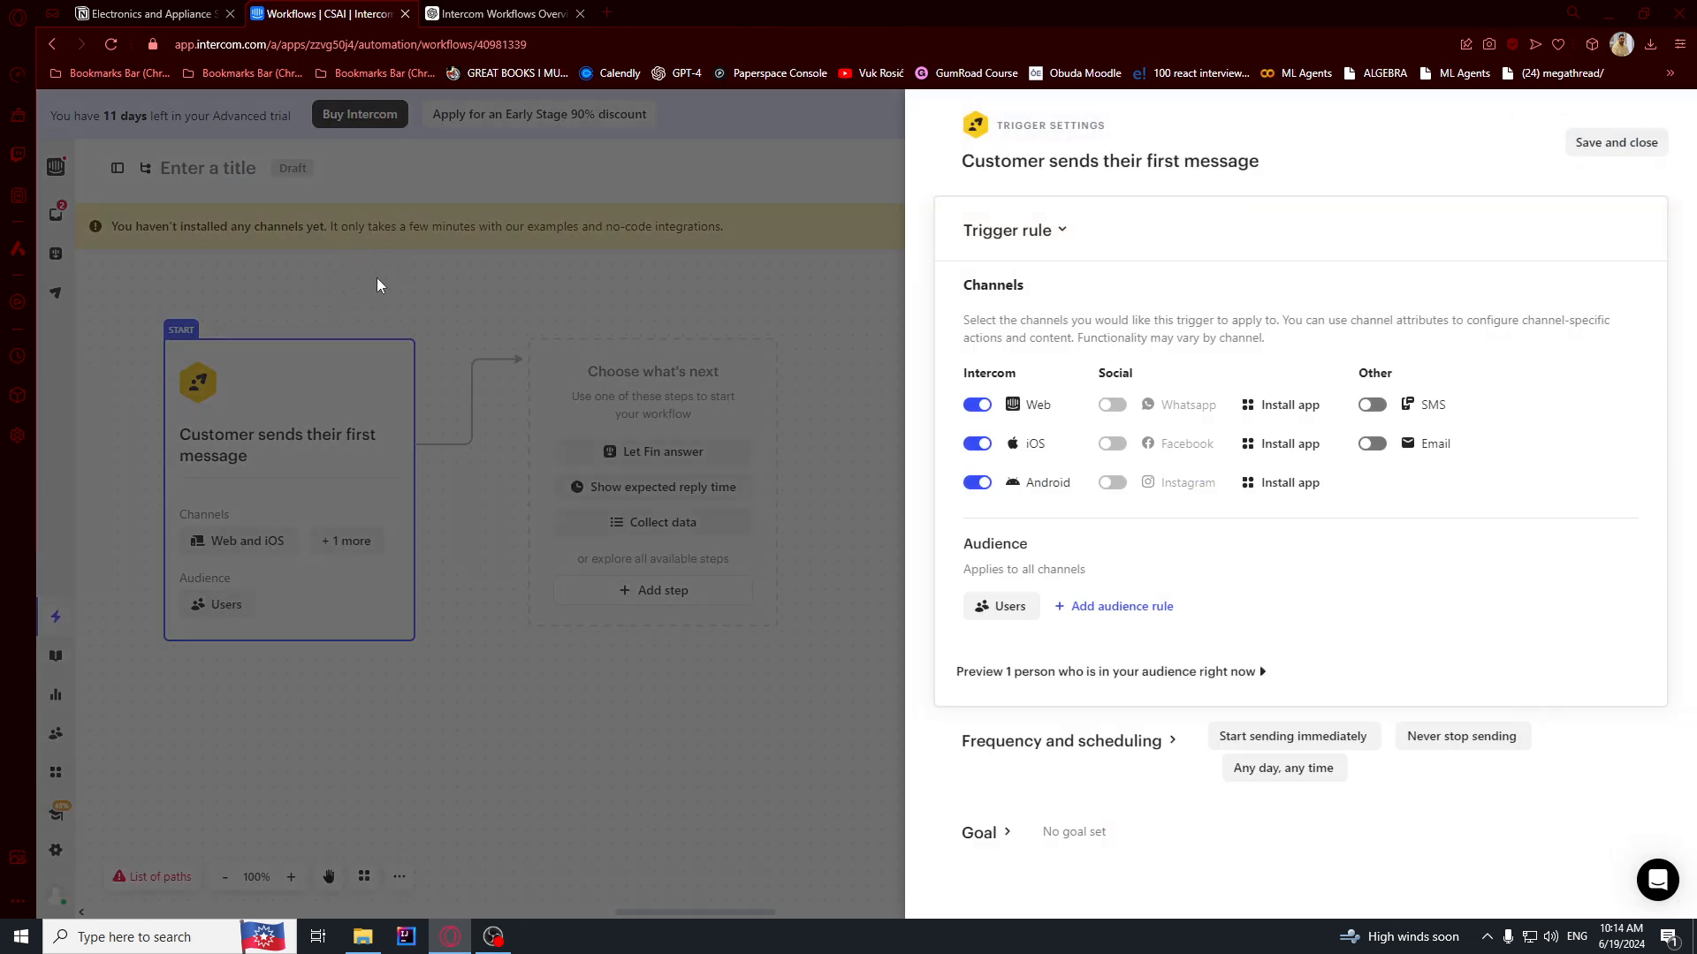
pyautogui.click(1639, 145)
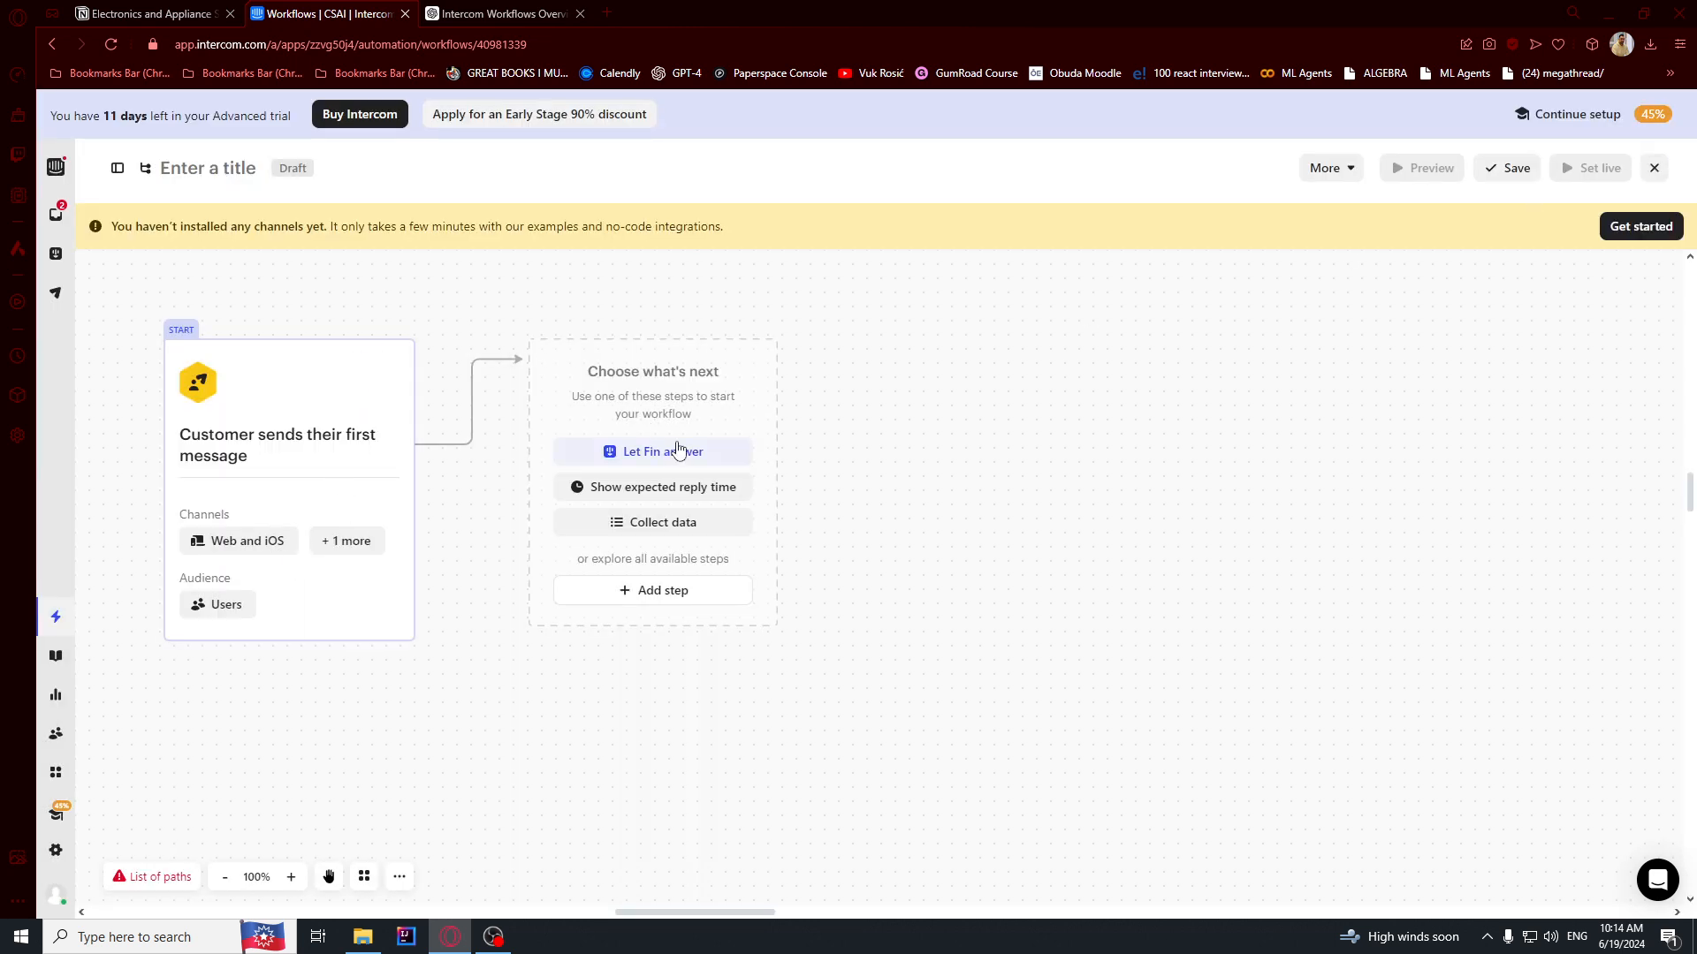
# - Add a bot message from the Notion outline: "Hi! How can I help you today? Please select the appliance you need assistance with."
pyautogui.click(641, 597)
pyautogui.click(610, 244)
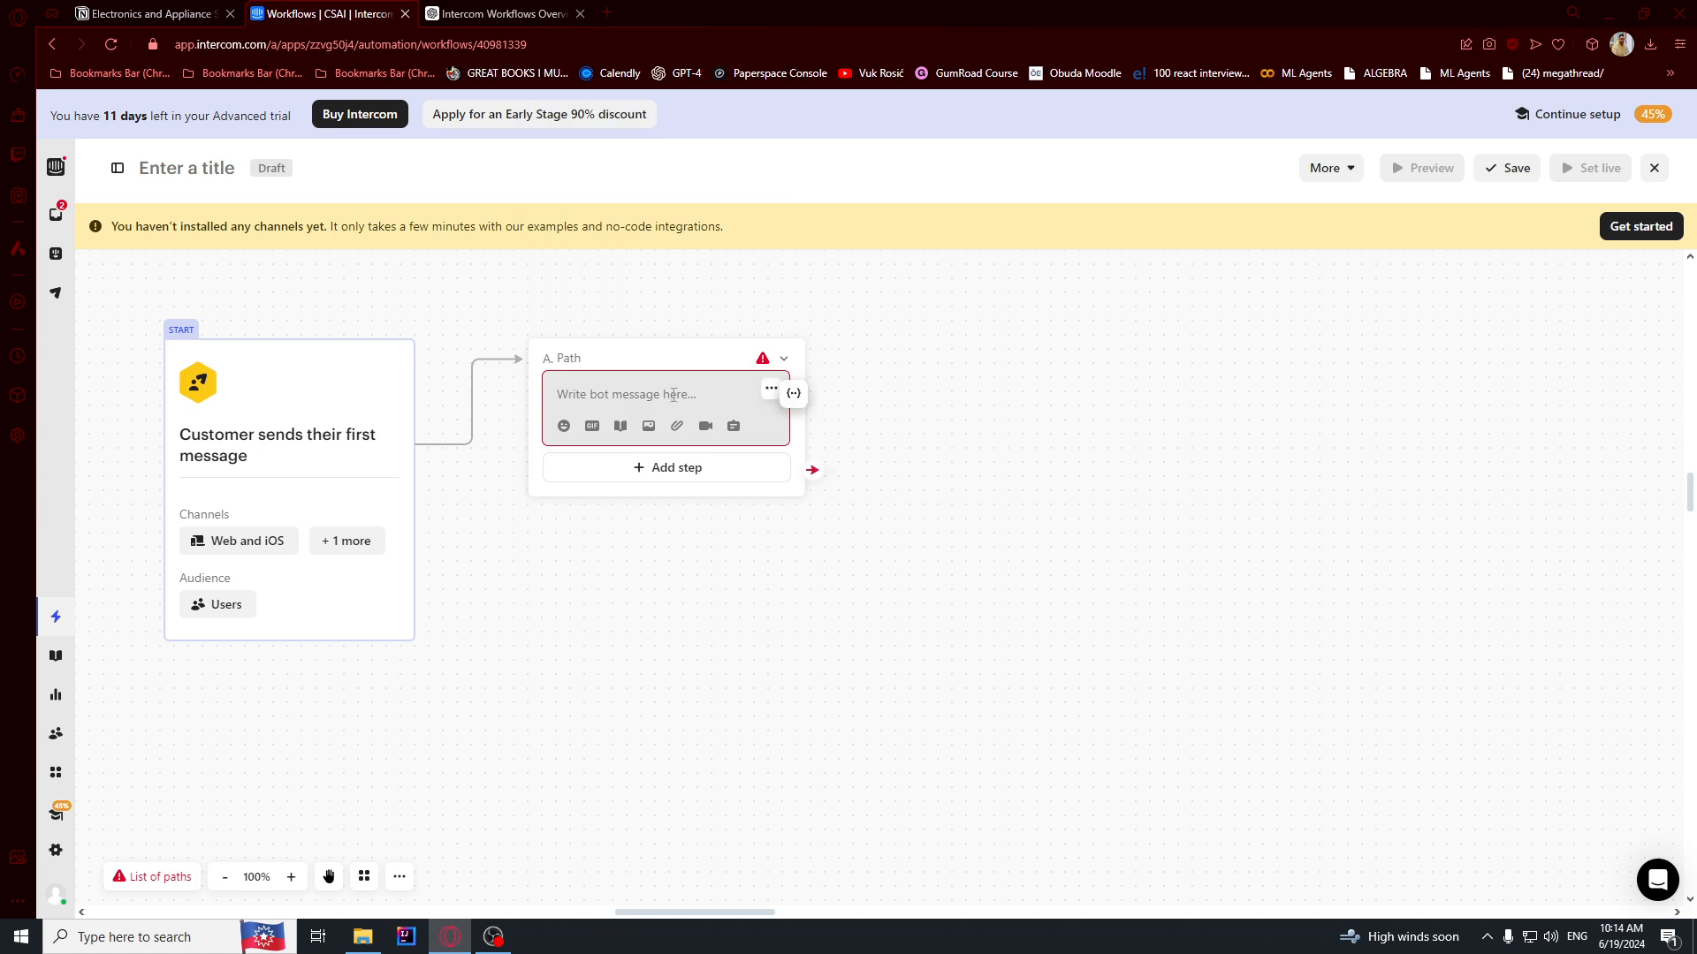
pyautogui.write('Hi! How can I help you today? Please select the appliance you need assistance with:')
pyautogui.click(151, 13)
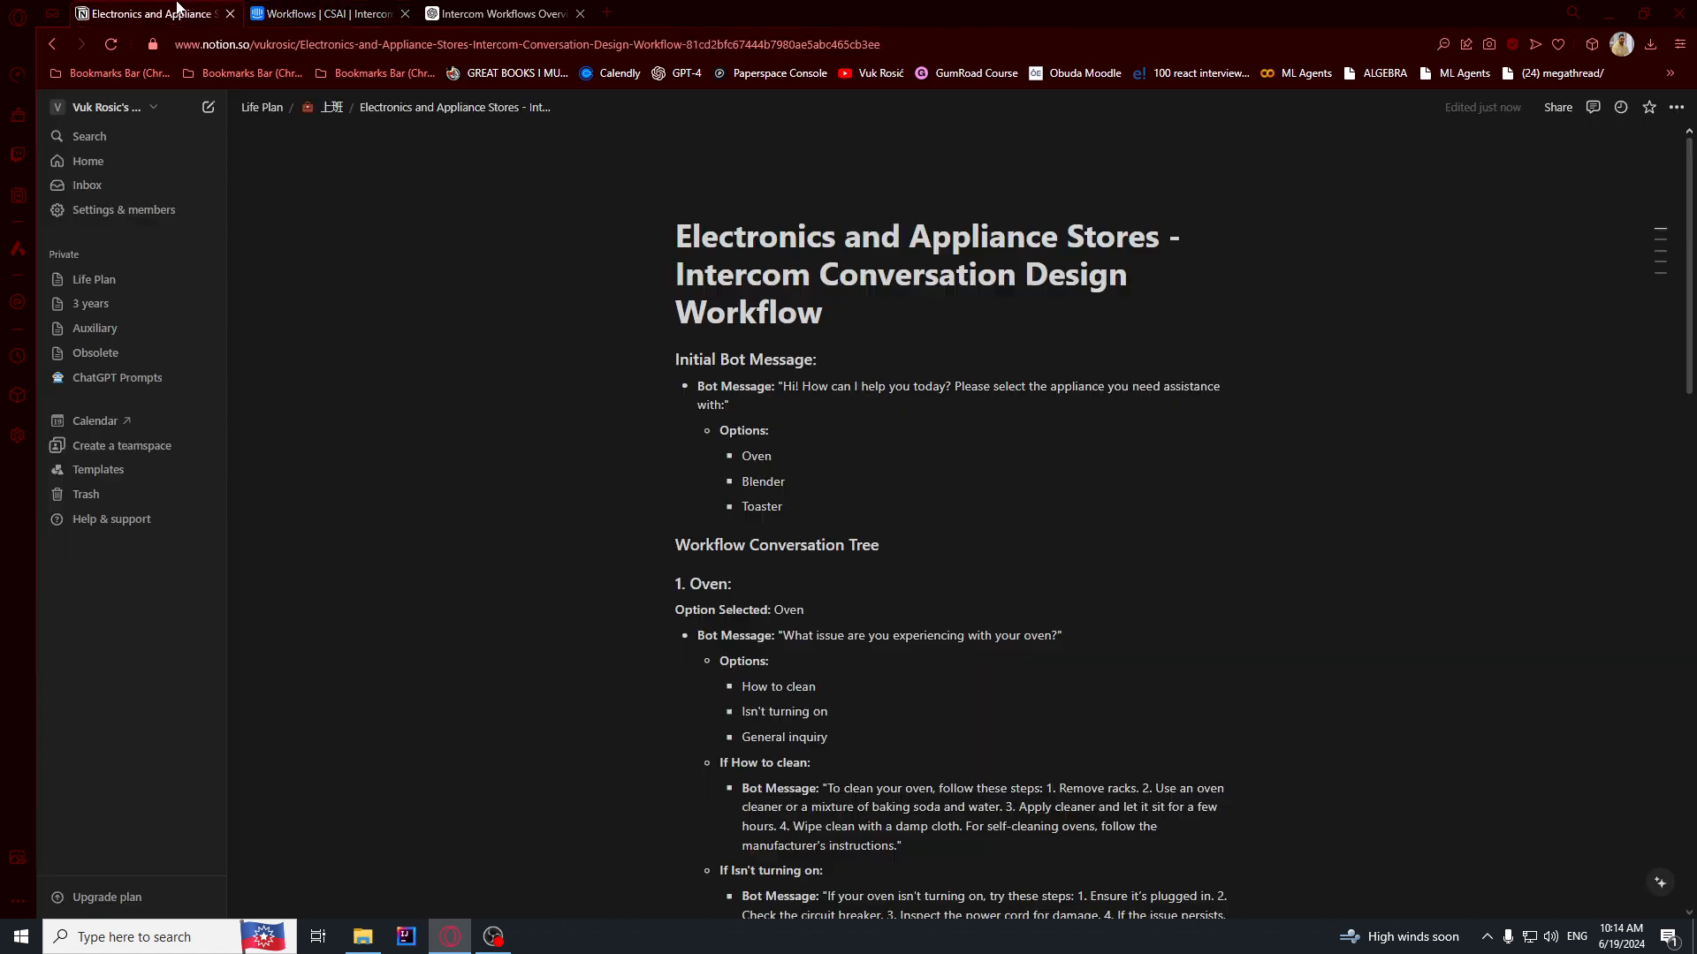
pyautogui.moveTo(730, 405); pyautogui.dragTo(689, 254)
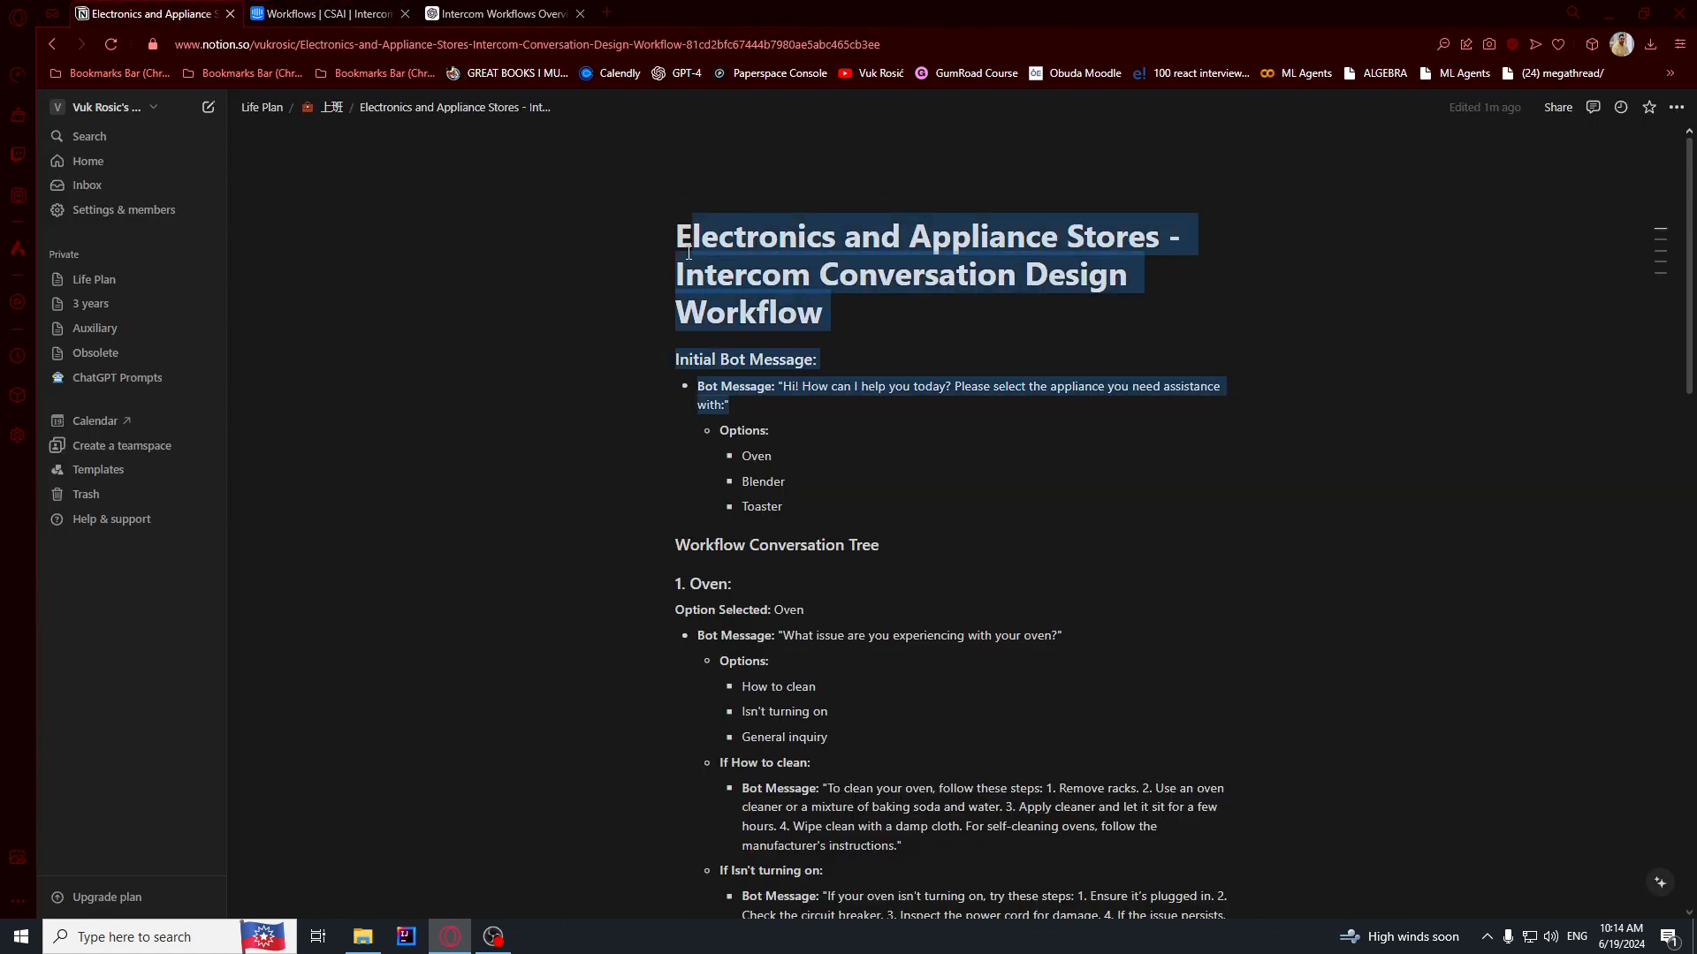
pyautogui.moveTo(928, 436); pyautogui.dragTo(757, 387)
pyautogui.click(829, 477)
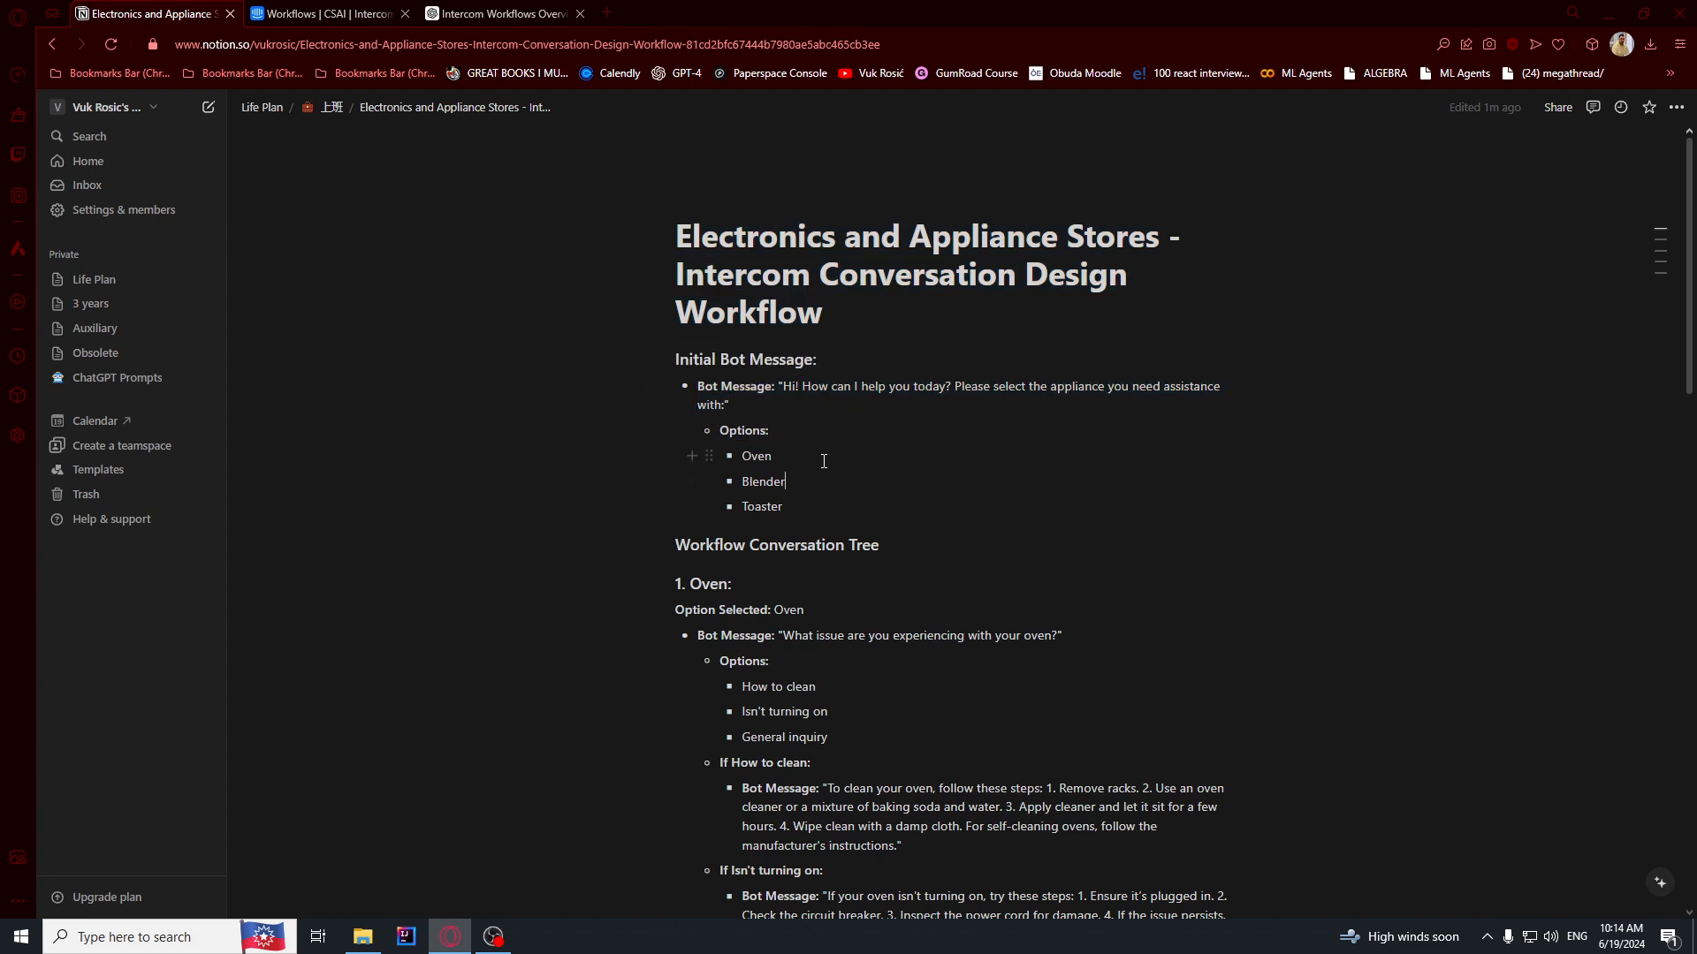
pyautogui.click(289, 10)
pyautogui.click(211, 11)
pyautogui.moveTo(786, 387)
pyautogui.mouseDown()
pyautogui.moveTo(759, 412)
pyautogui.moveTo(775, 387)
pyautogui.mouseUp()
pyautogui.click(866, 405)
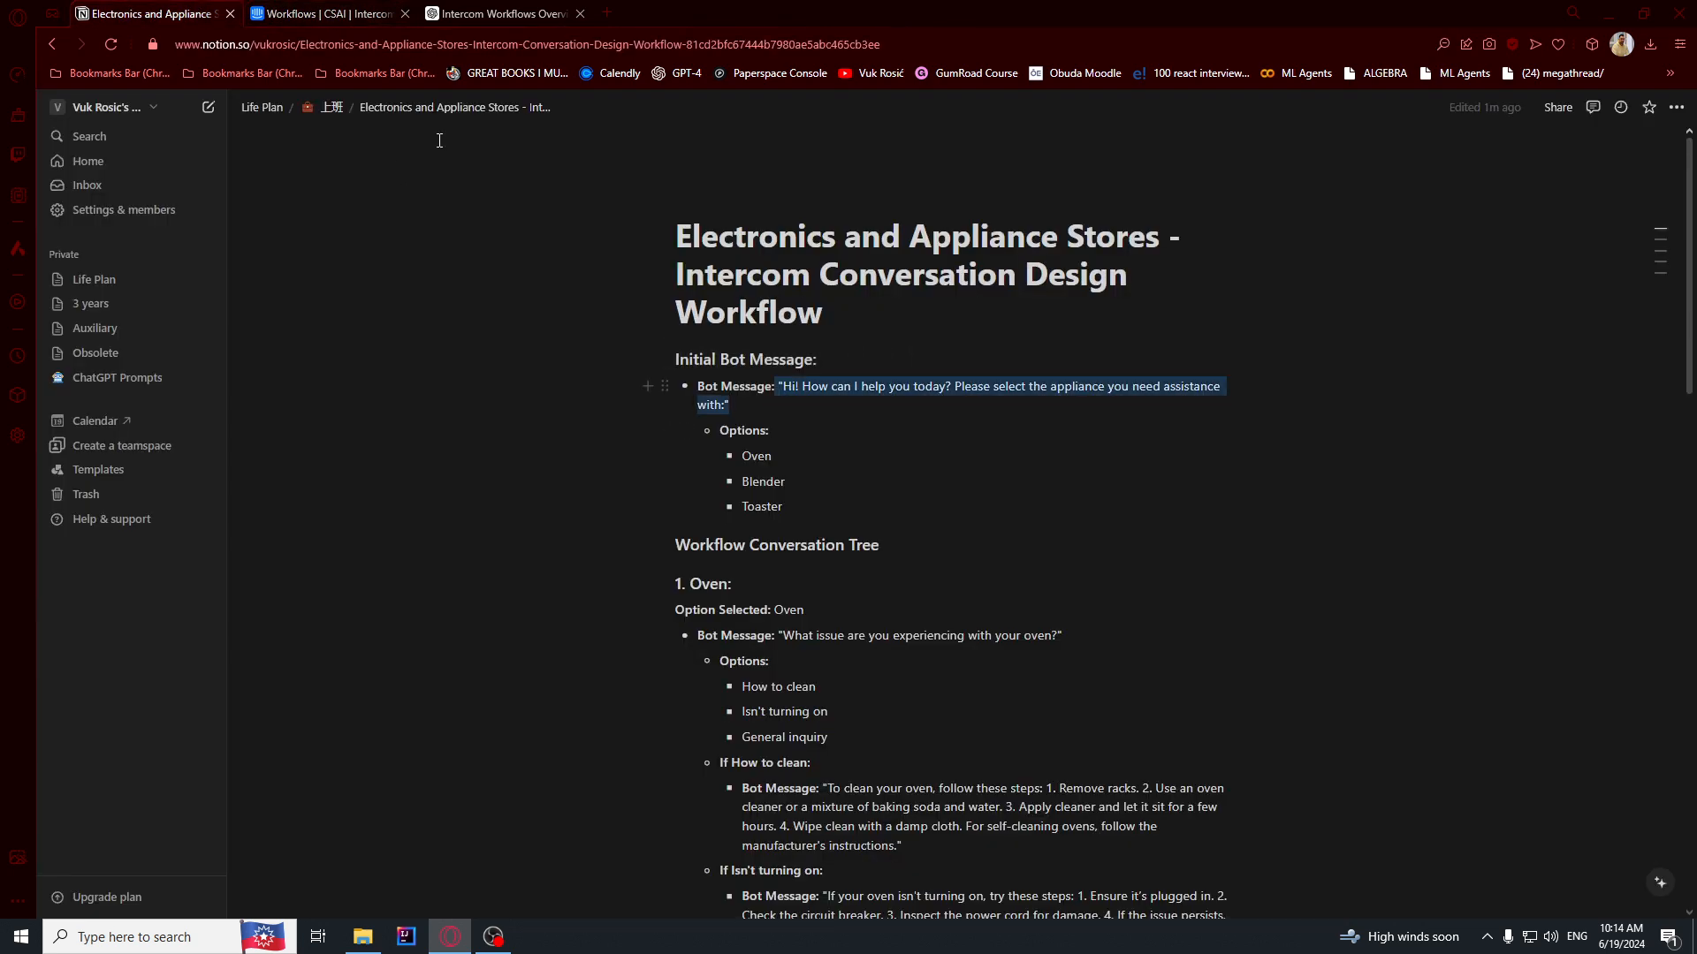
pyautogui.click(291, 11)
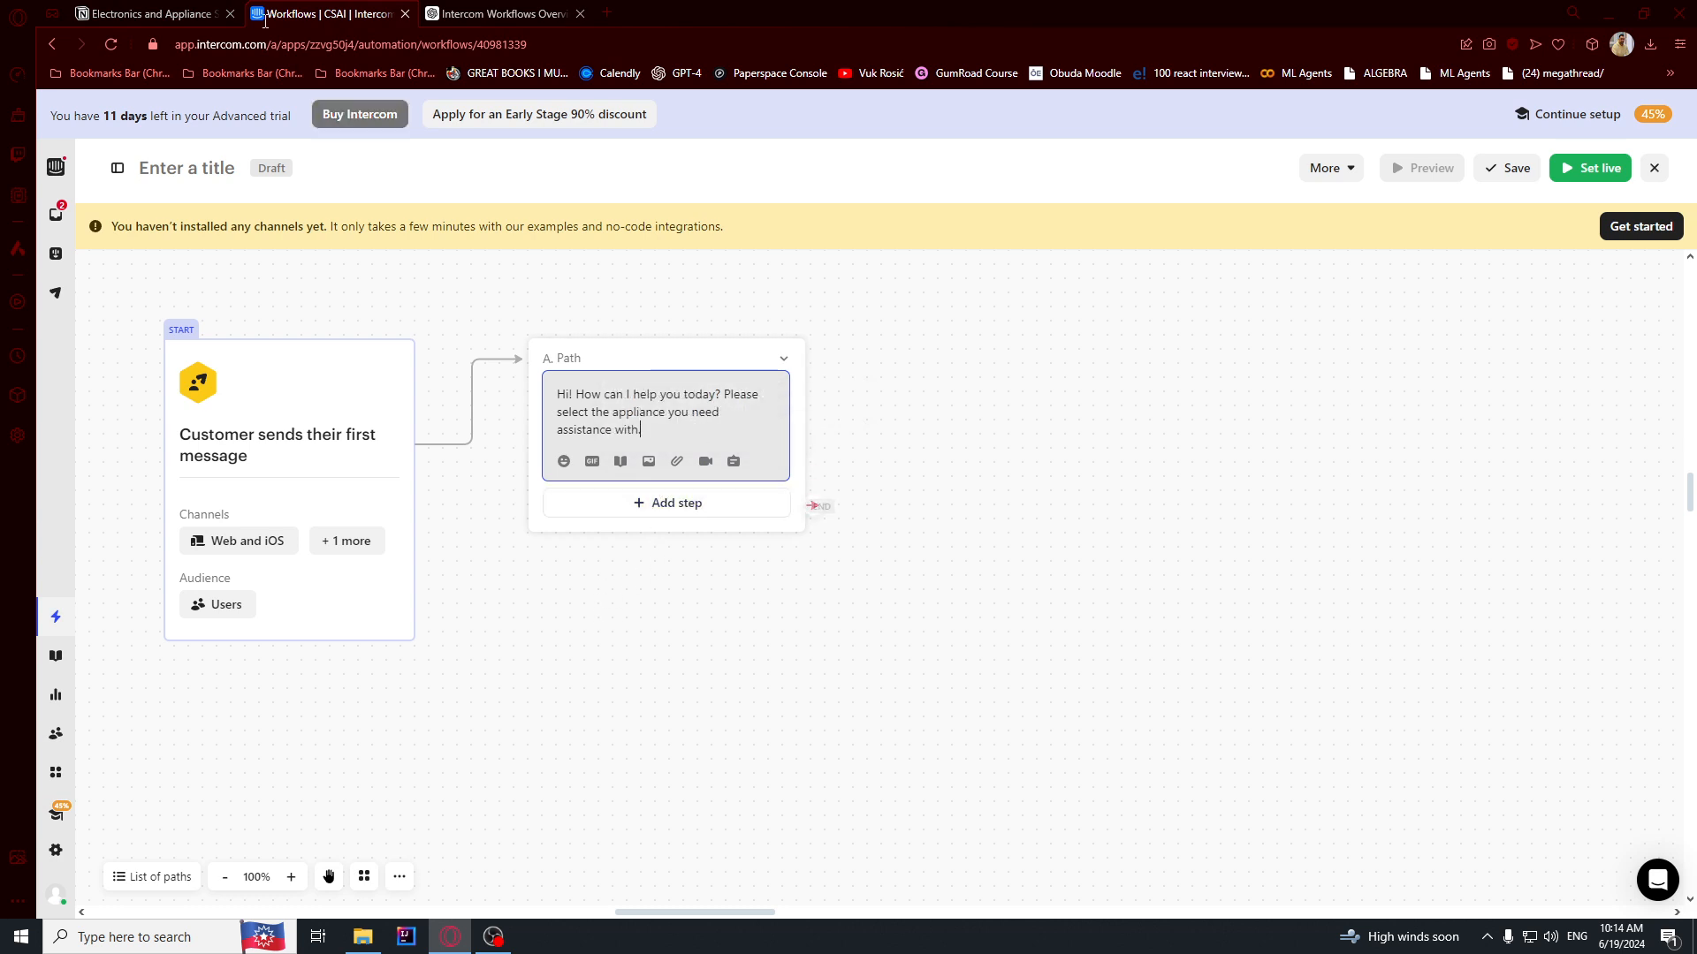
# - Check the appliance options in the Notion outline and add reply buttons to the greeting path, naming the first one Oven
pyautogui.click(148, 13)
pyautogui.click(760, 411)
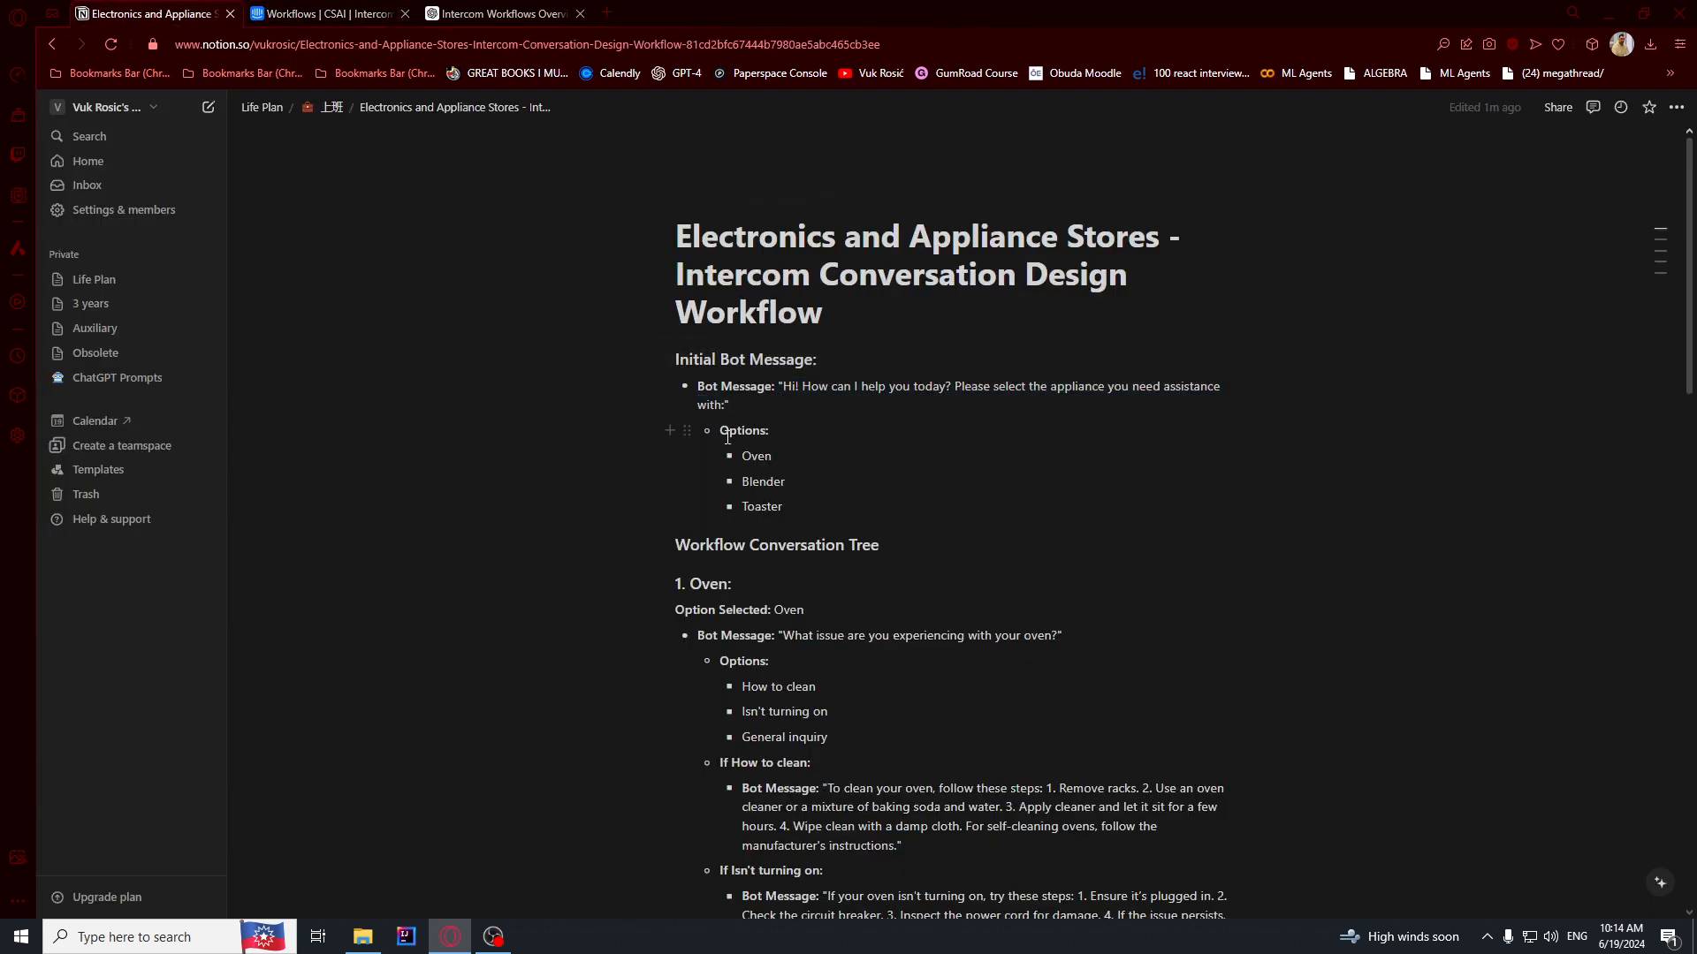
pyautogui.doubleClick(756, 456)
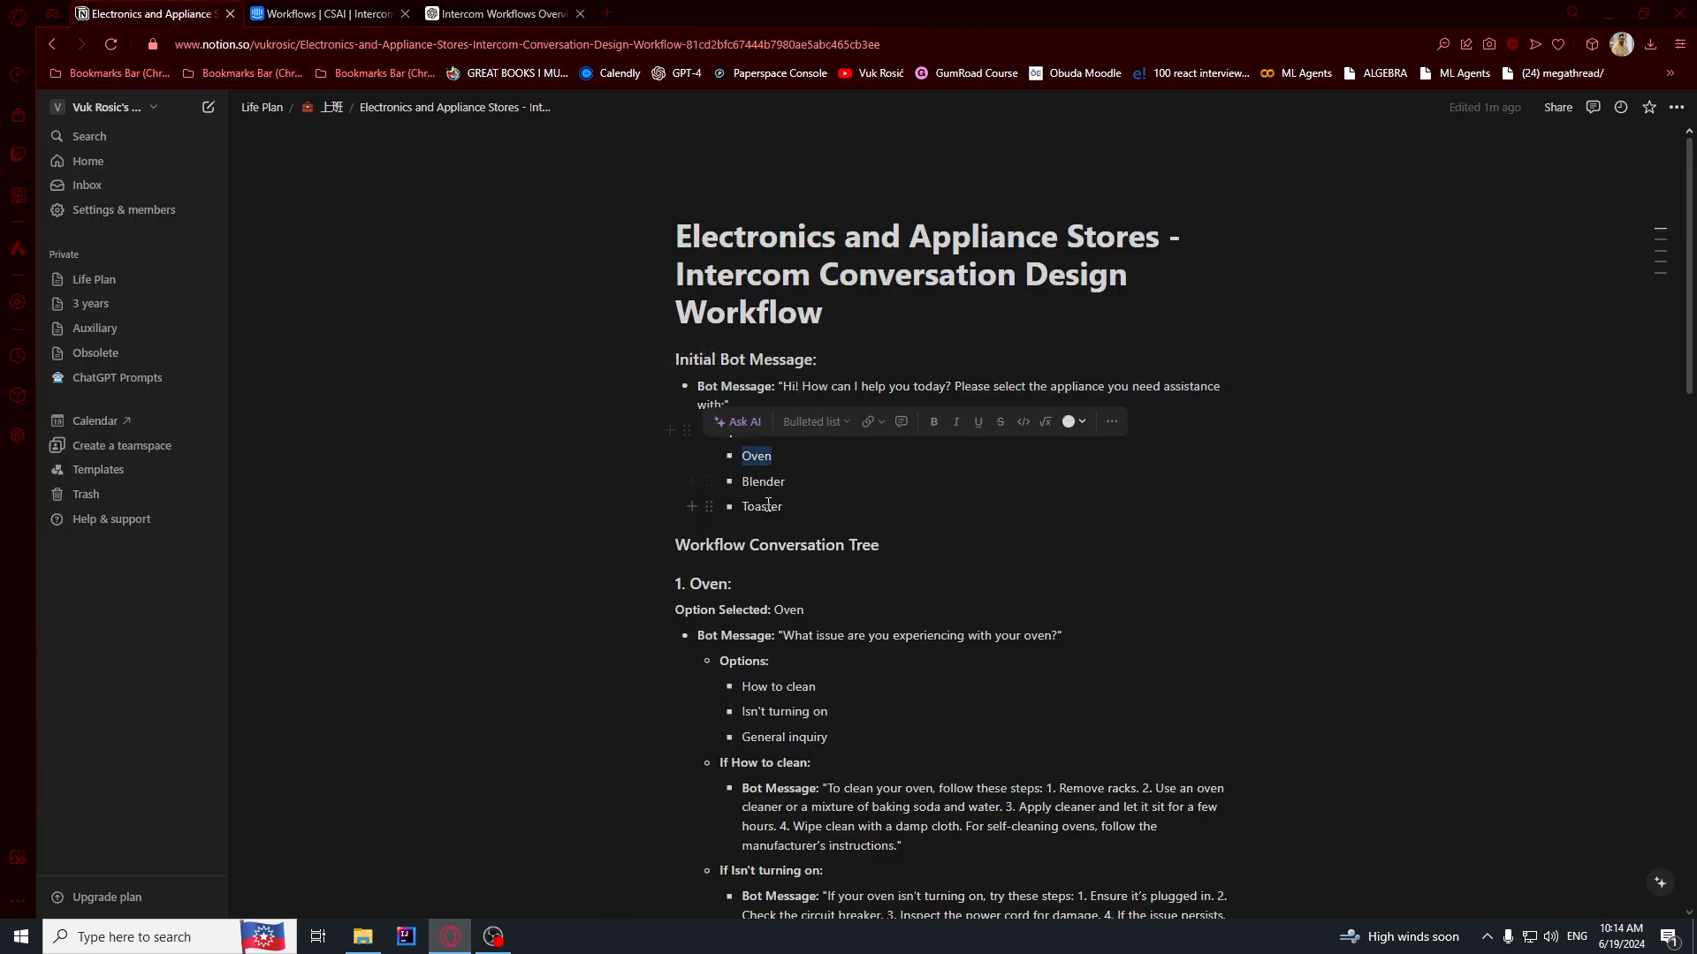
pyautogui.click(325, 13)
pyautogui.click(676, 503)
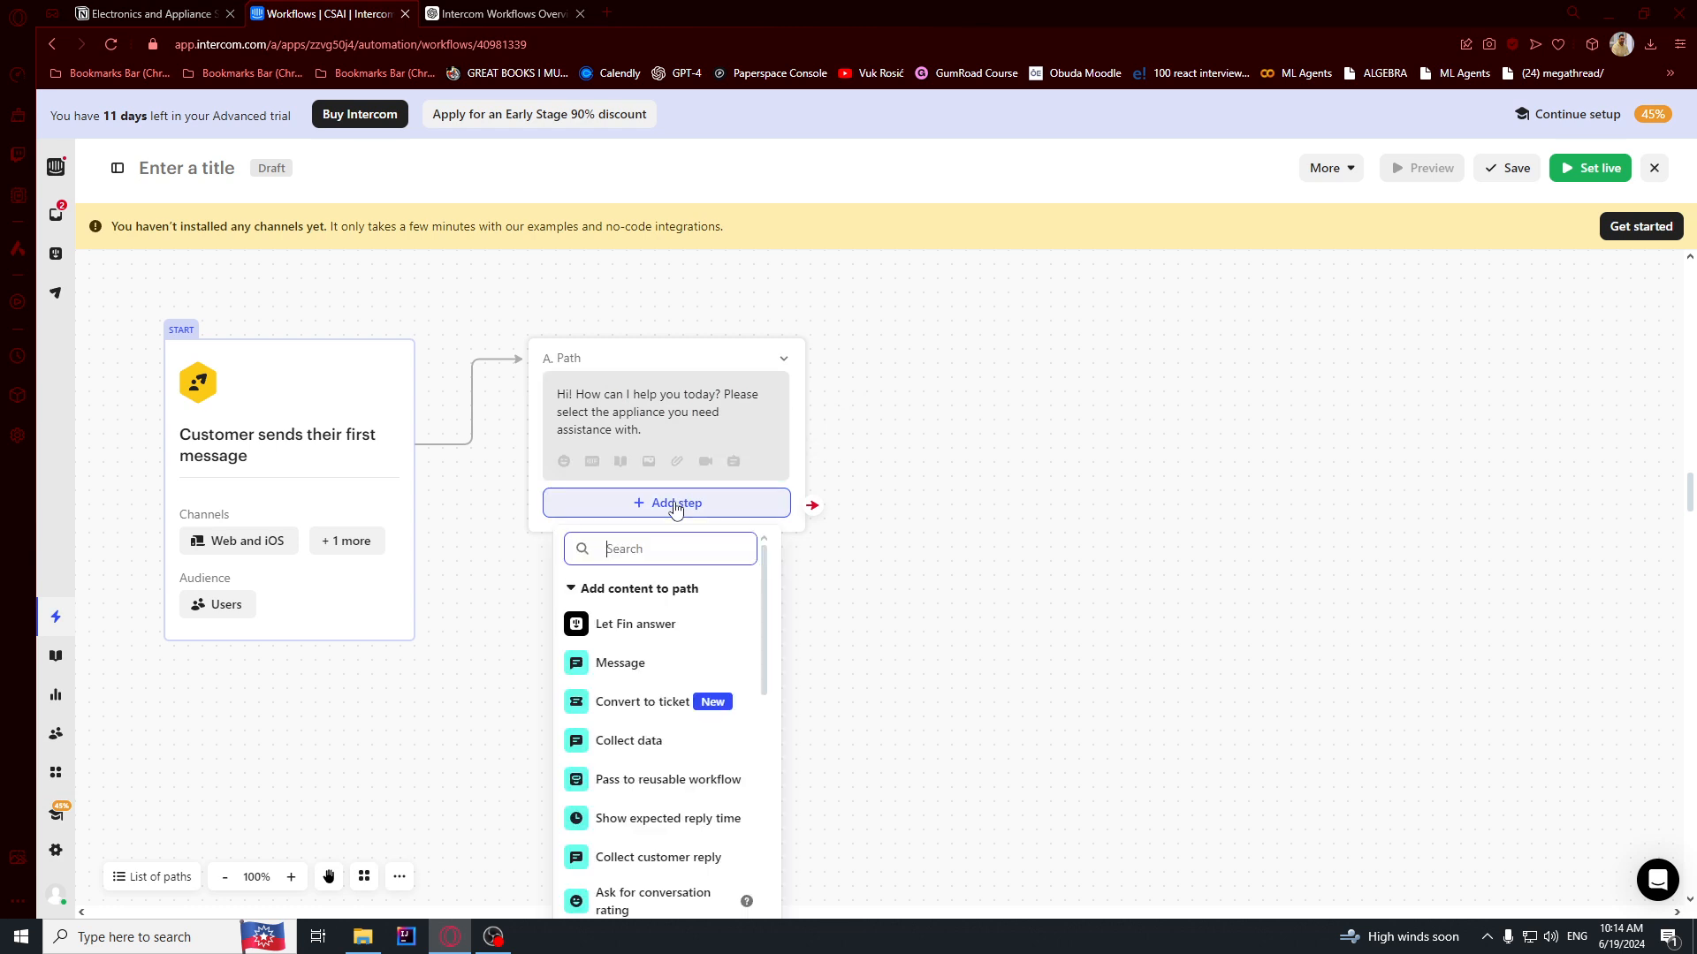
pyautogui.write('buton')
pyautogui.press('BackSpace')
pyautogui.press('BackSpace')
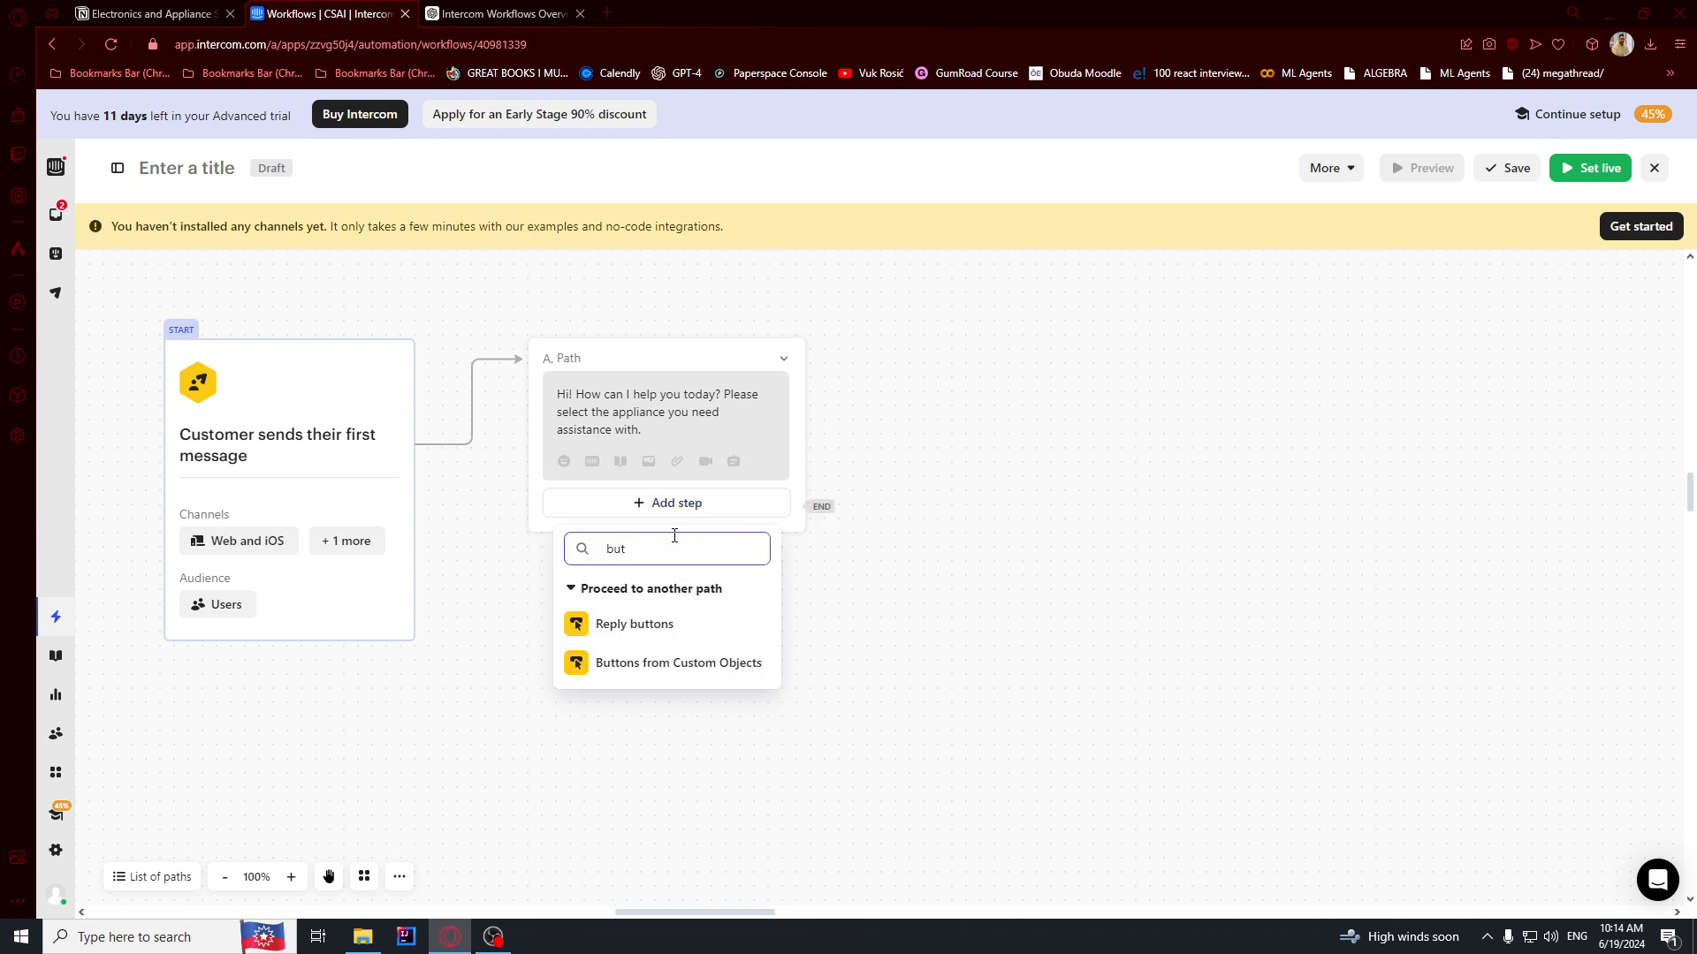
pyautogui.click(644, 624)
pyautogui.write('Oven')
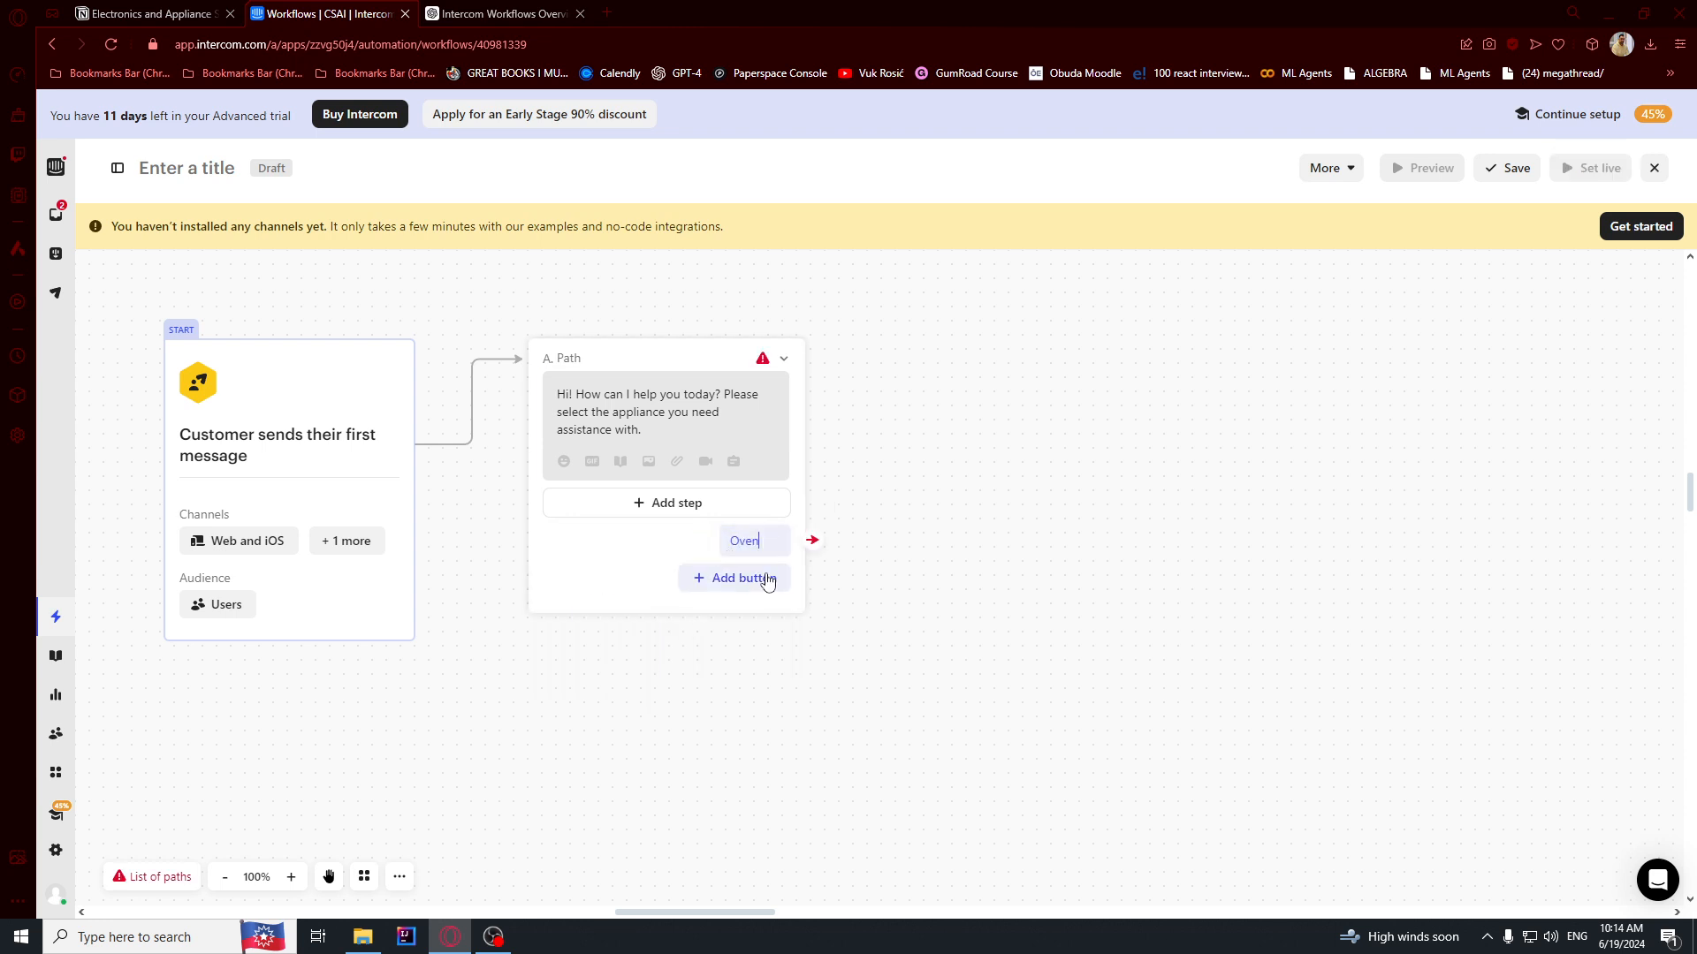
# - Add two more reply buttons to the greeting path, named Blender and Toaster
pyautogui.click(753, 579)
pyautogui.click(712, 633)
pyautogui.write('Blender')
pyautogui.click(735, 617)
pyautogui.click(720, 667)
pyautogui.write('Toaster')
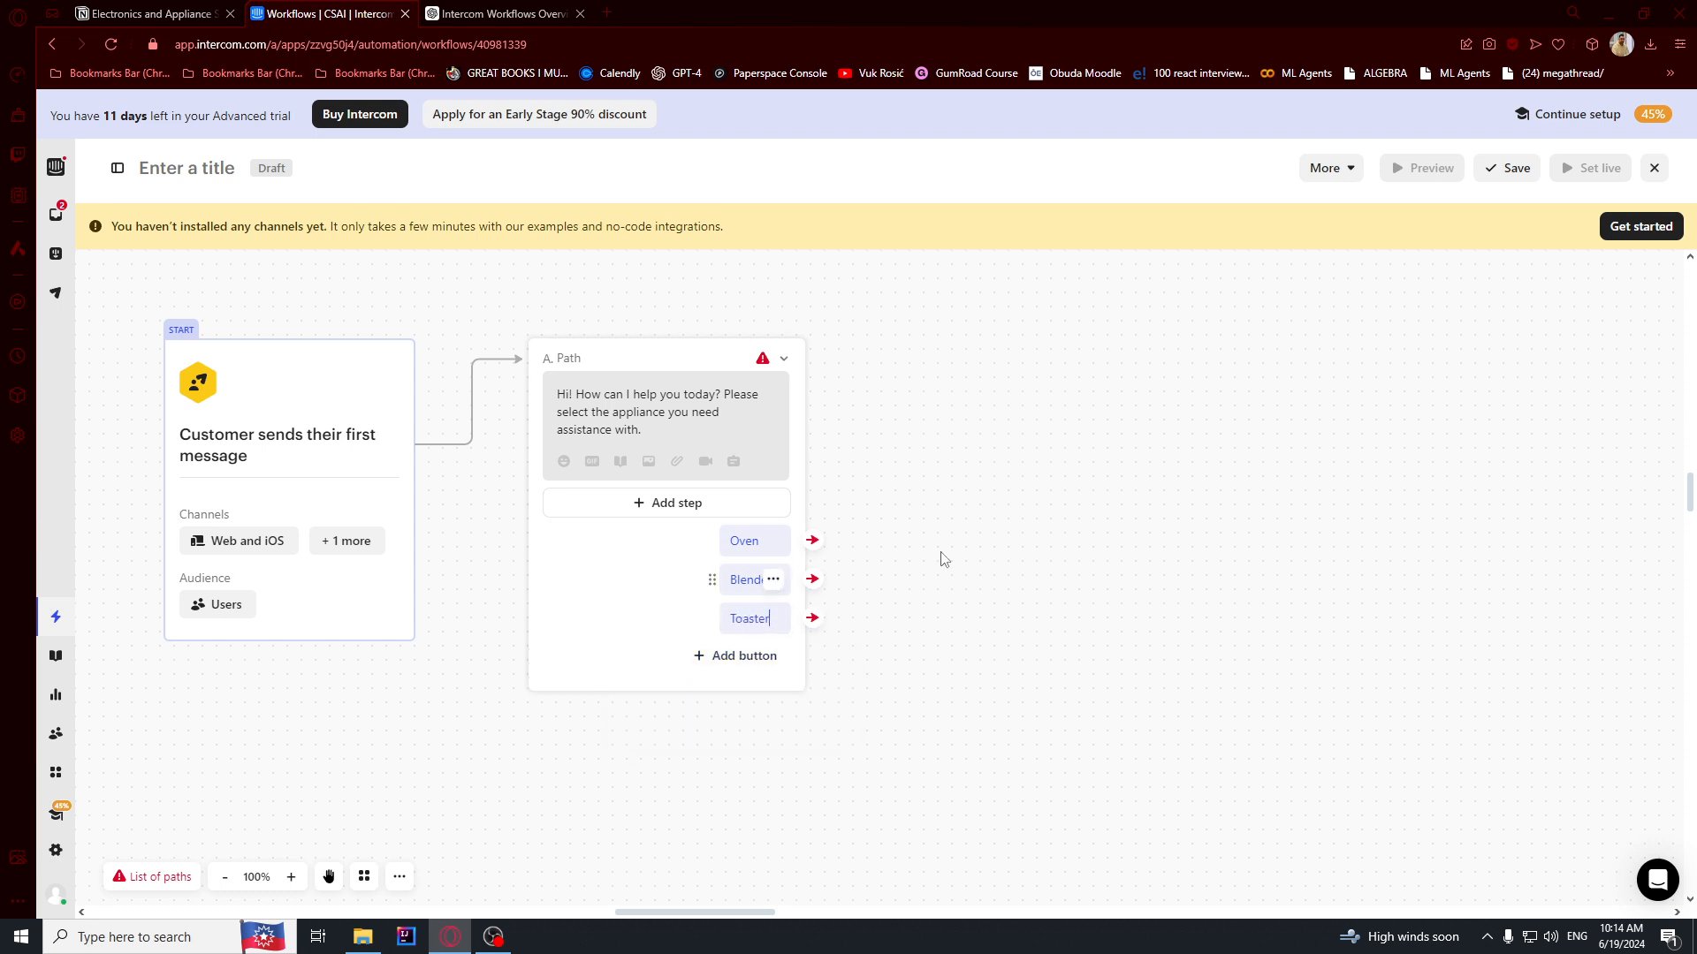
# - Copy "What issue are you experiencing with your oven?" from the Notion outline into a new message path connected to the Oven button
pyautogui.click(146, 13)
pyautogui.scroll(-1, 699, 499)
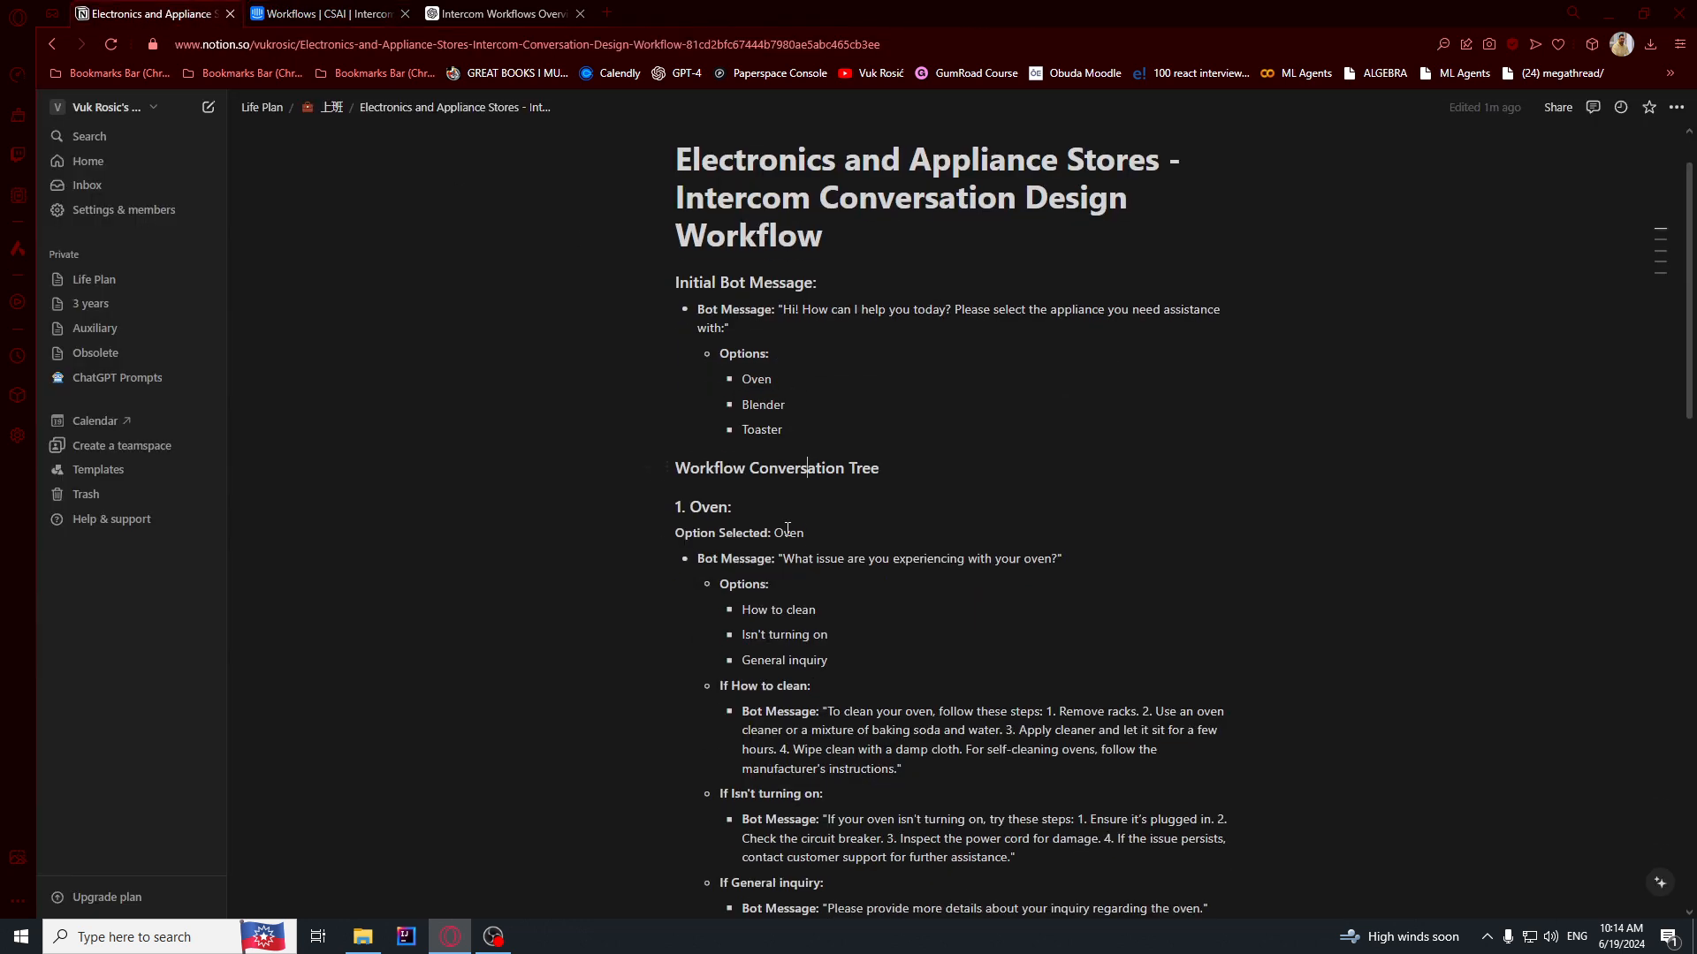
pyautogui.moveTo(783, 549); pyautogui.dragTo(1054, 557)
pyautogui.hotkey('ctrl', 'c')
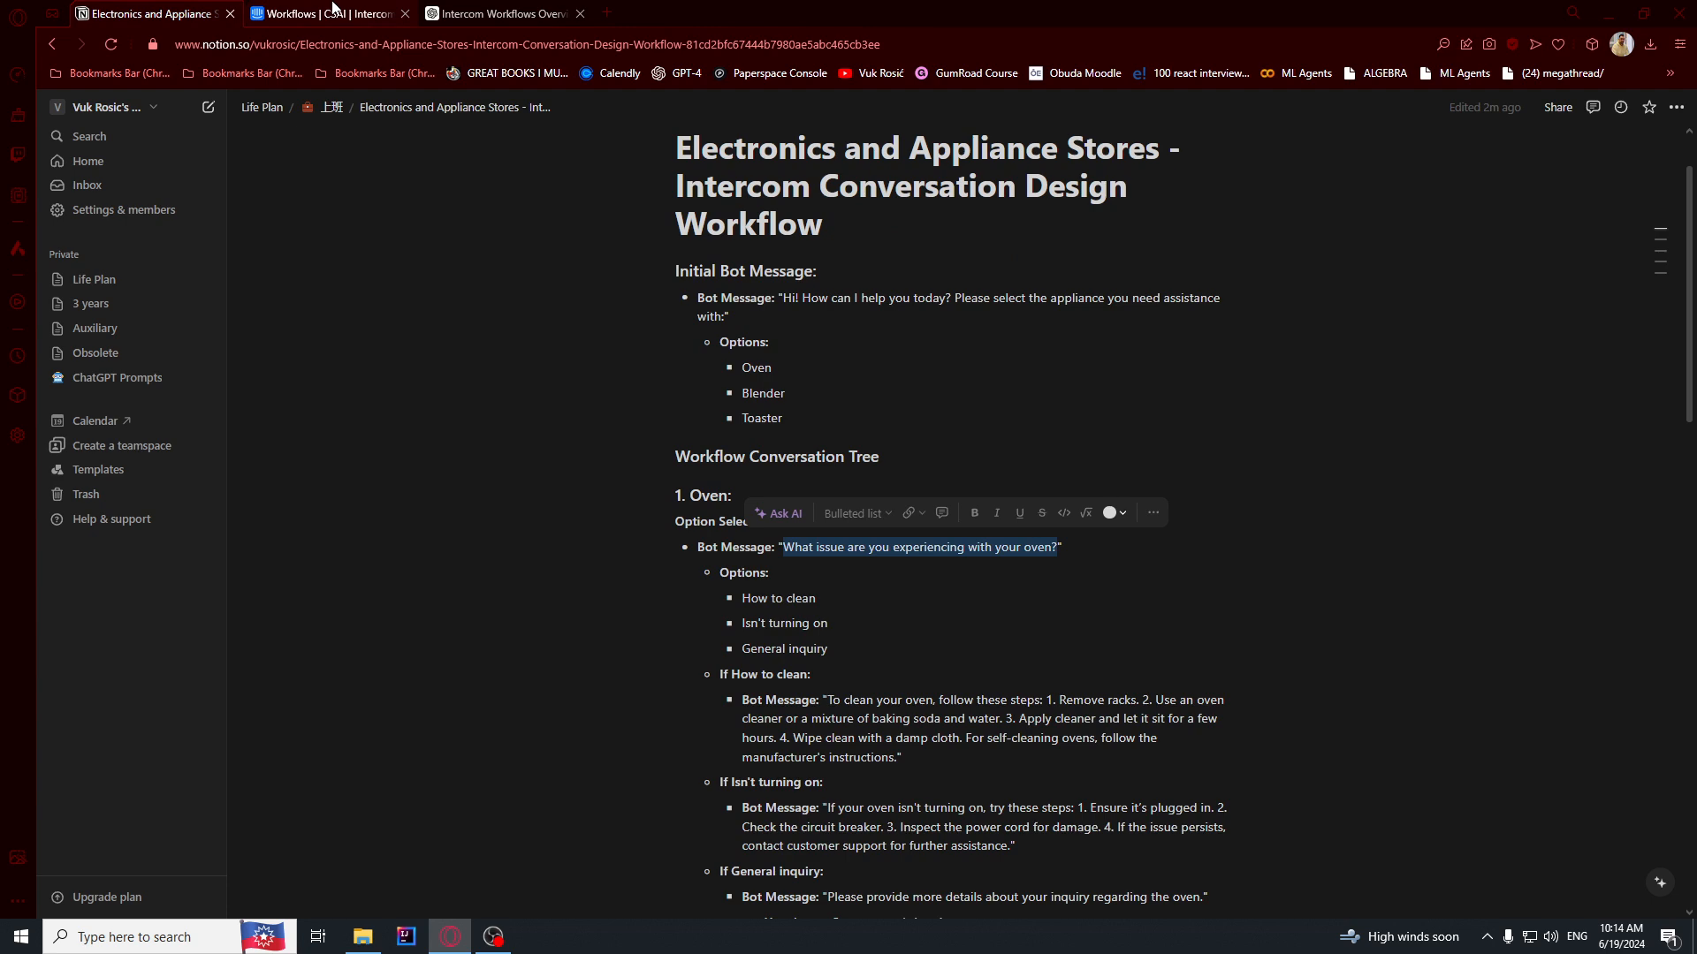
pyautogui.click(327, 13)
pyautogui.click(812, 540)
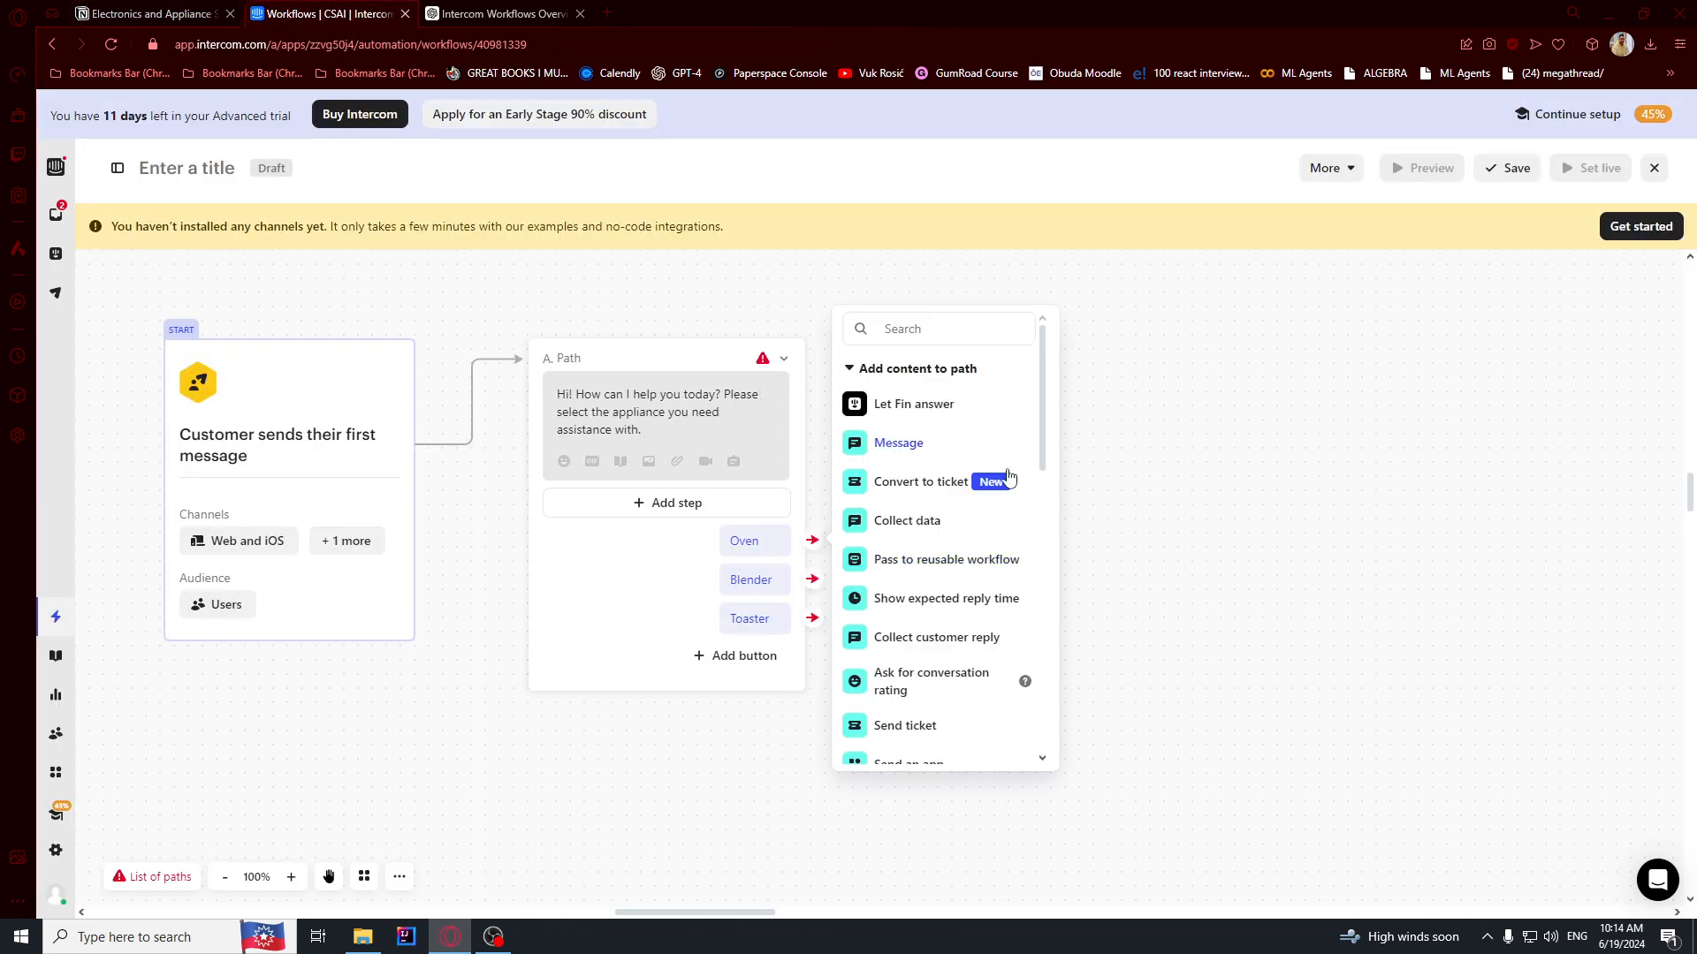
pyautogui.click(910, 443)
pyautogui.hotkey('ctrl', 'v')
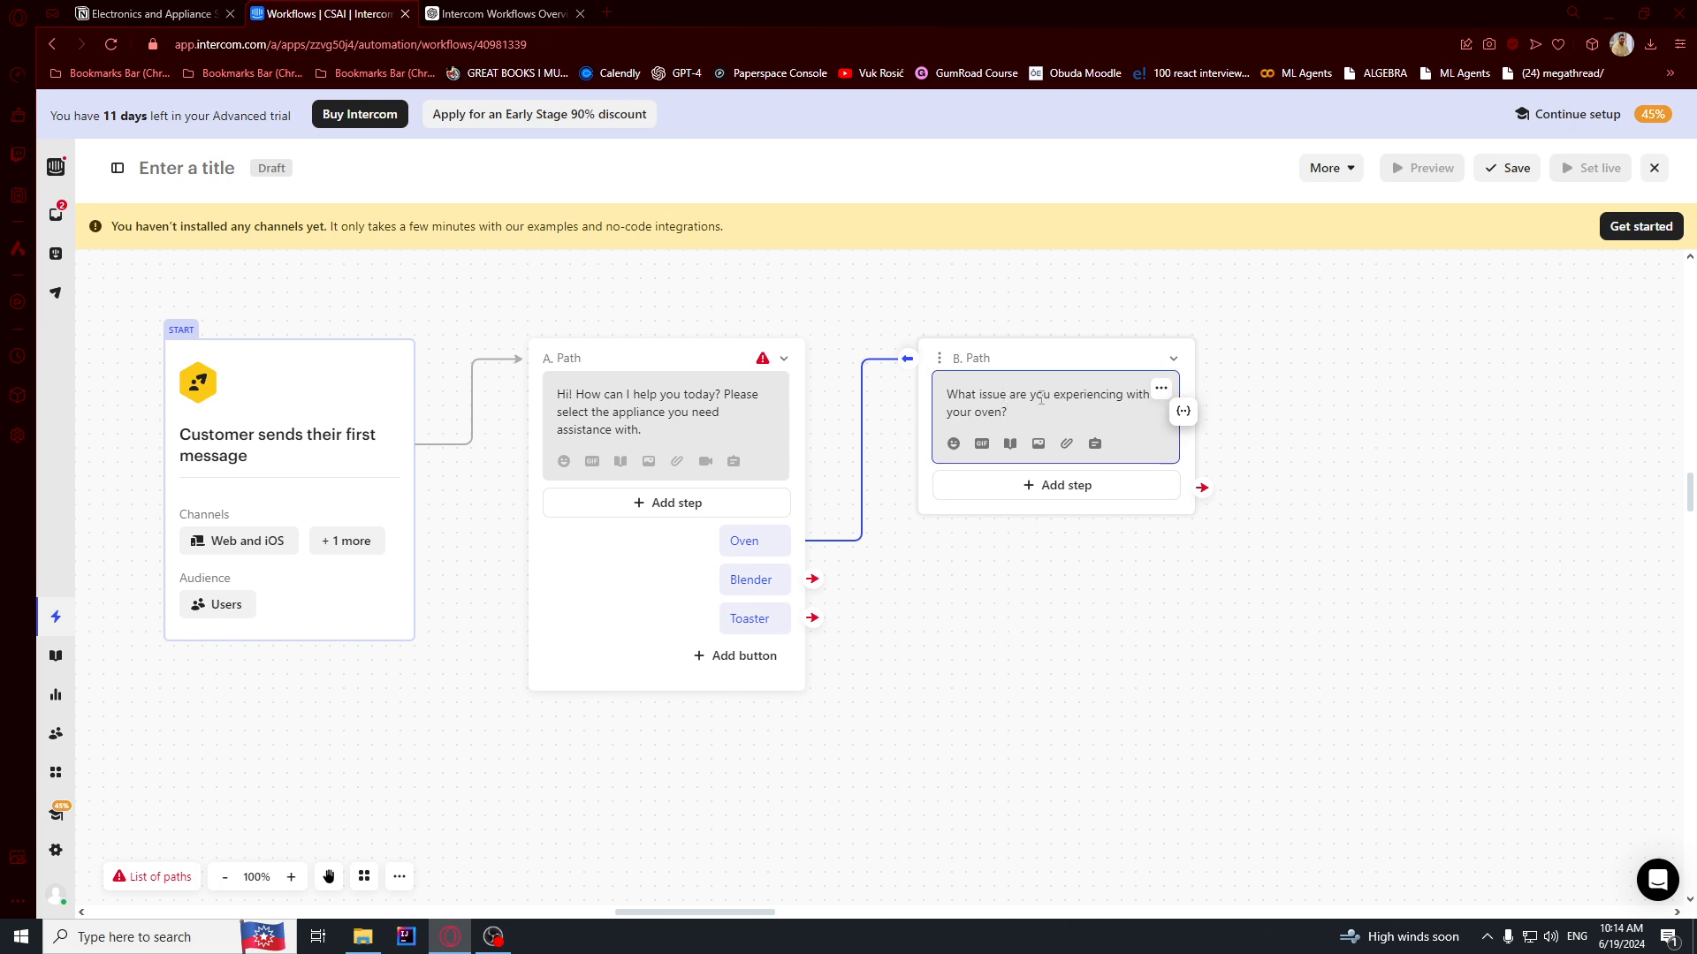
# - Add reply buttons to the oven question path and name the first one "How to clean", copied from the Notion outline
pyautogui.click(1045, 489)
pyautogui.write('bu')
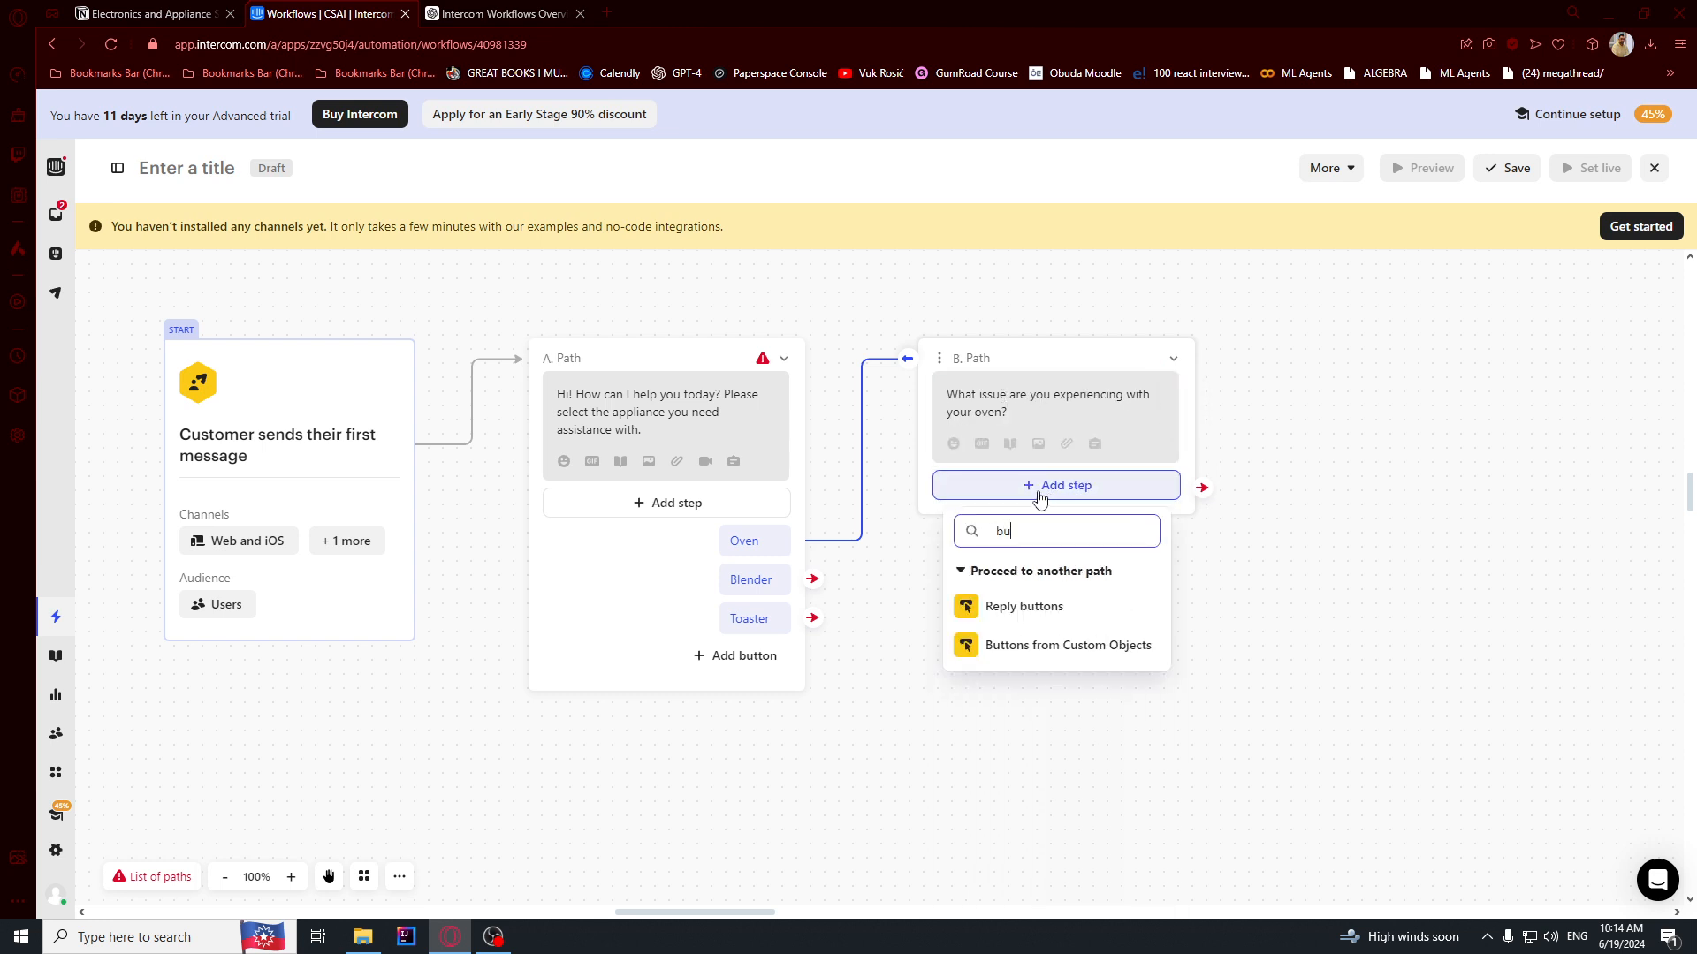
pyautogui.write('tton')
pyautogui.click(1024, 607)
pyautogui.moveTo(1228, 619); pyautogui.dragTo(1024, 598)
pyautogui.click(1134, 532)
pyautogui.click(157, 12)
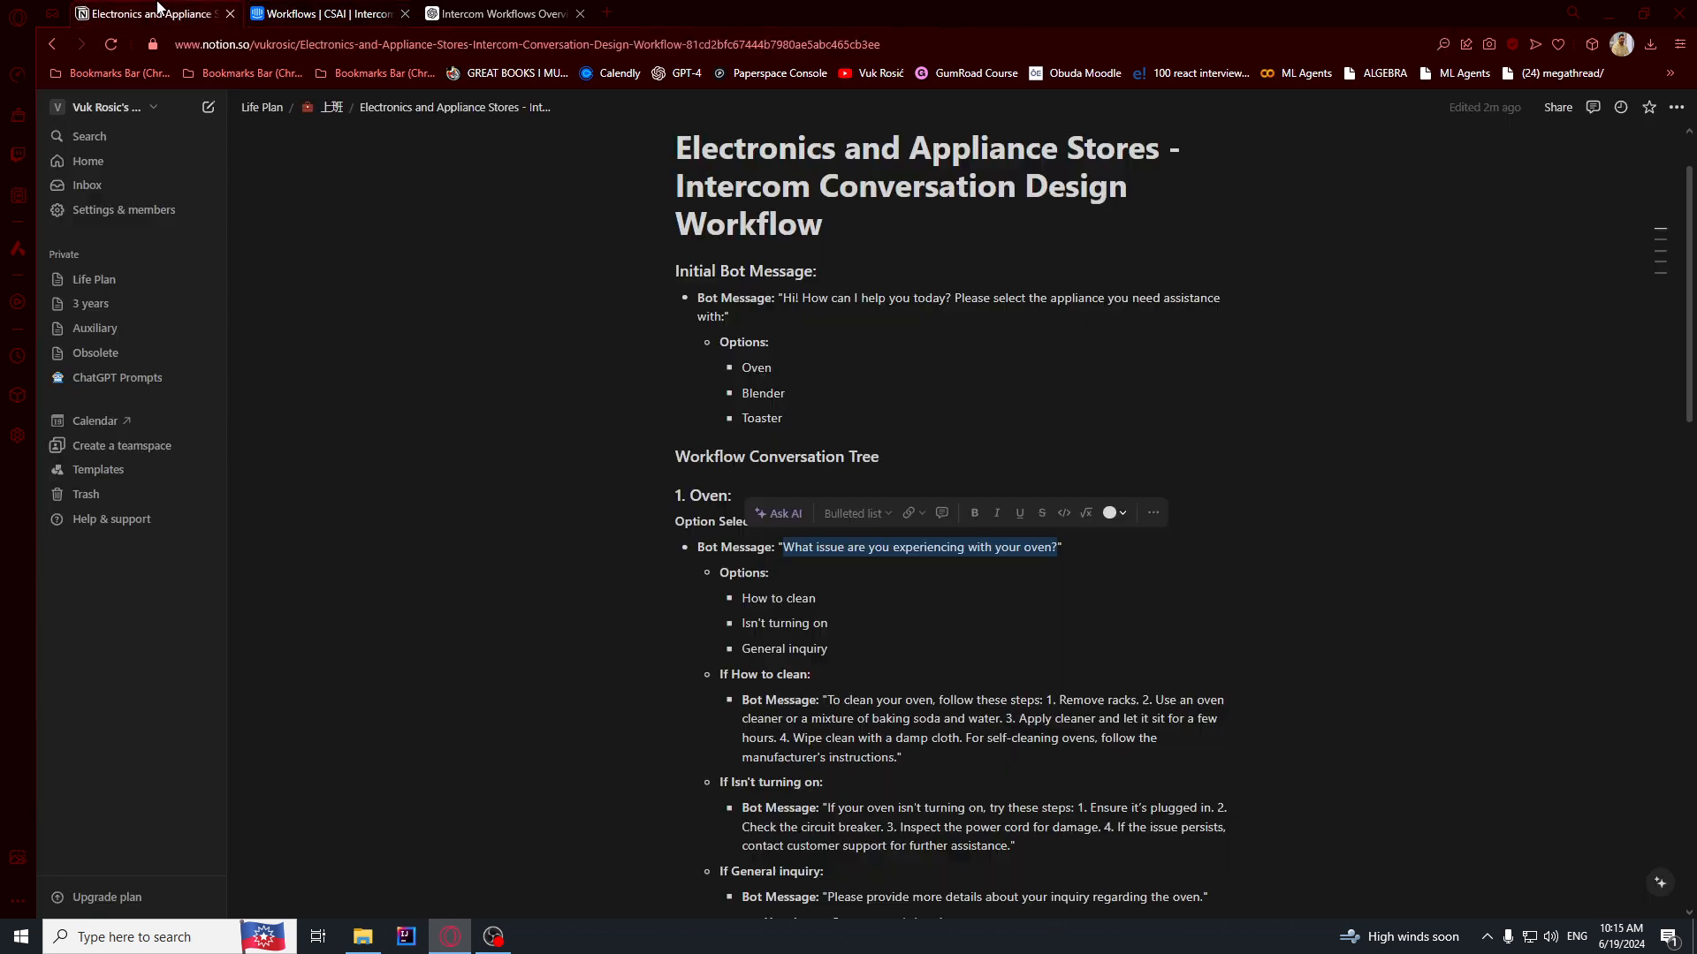
pyautogui.moveTo(745, 599); pyautogui.dragTo(830, 599)
pyautogui.hotkey('ctrl', 'c')
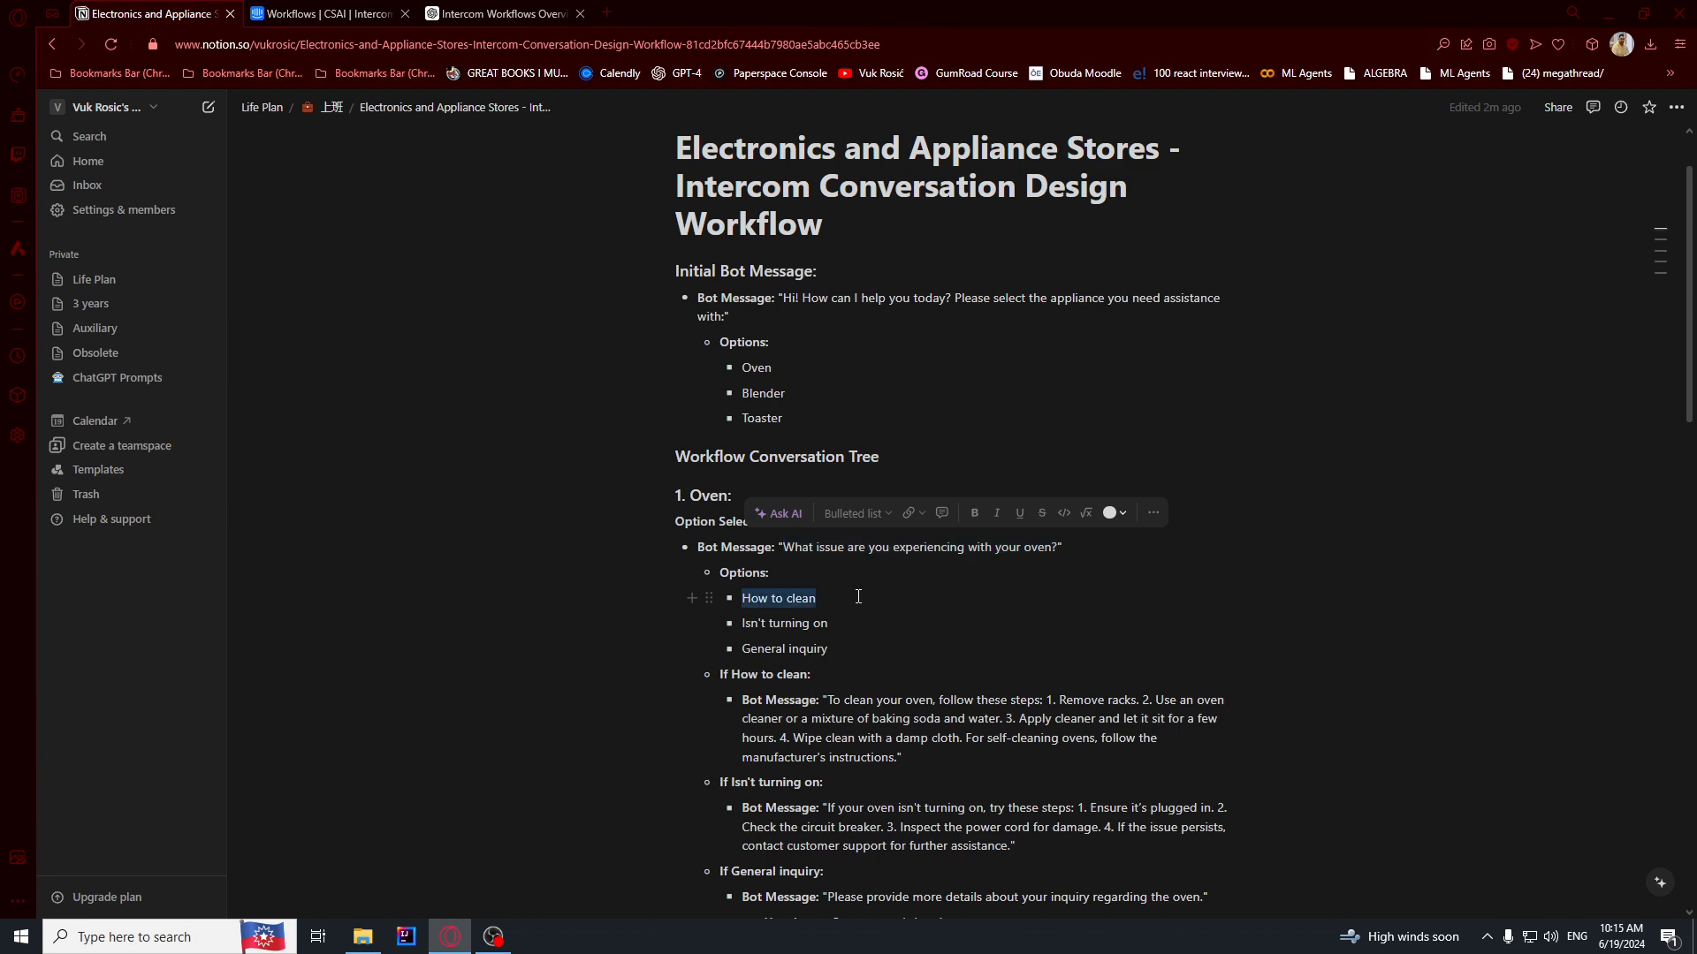
pyautogui.hotkey('ctrl', 'Tab')
pyautogui.hotkey('ctrl', 'v')
# - Add a second reply button to the oven question path named "Isn't turning on", copied from the Notion outline
pyautogui.click(1127, 561)
pyautogui.click(1089, 611)
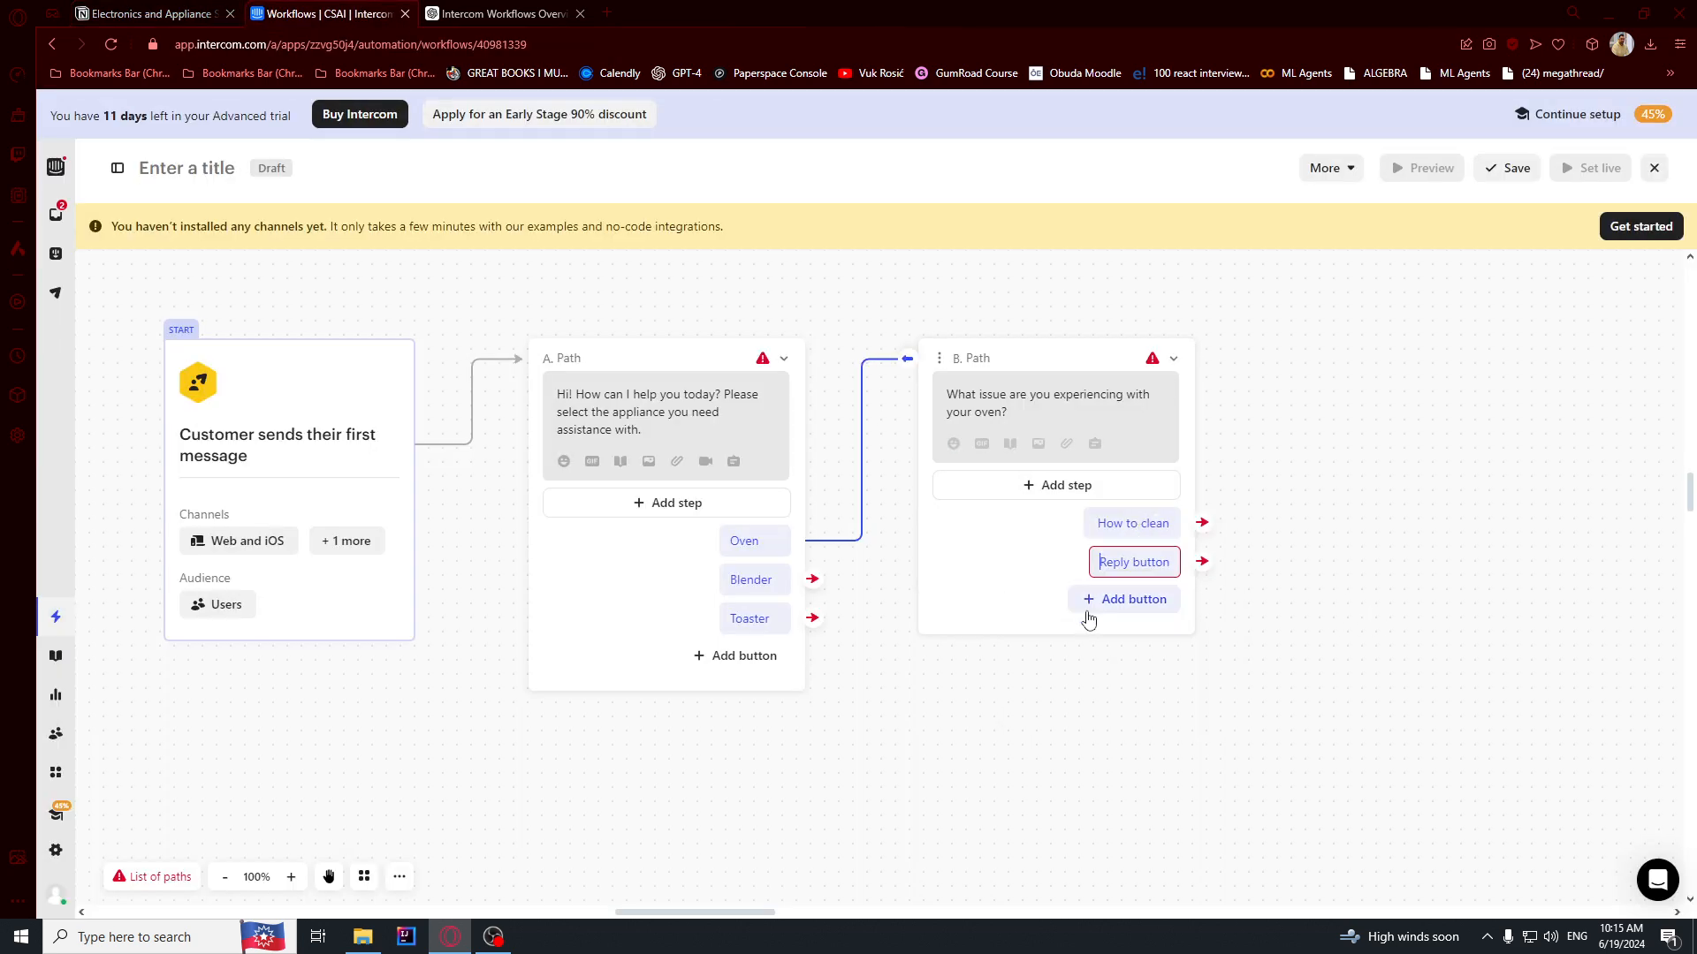
pyautogui.click(194, 7)
pyautogui.moveTo(830, 624); pyautogui.dragTo(747, 626)
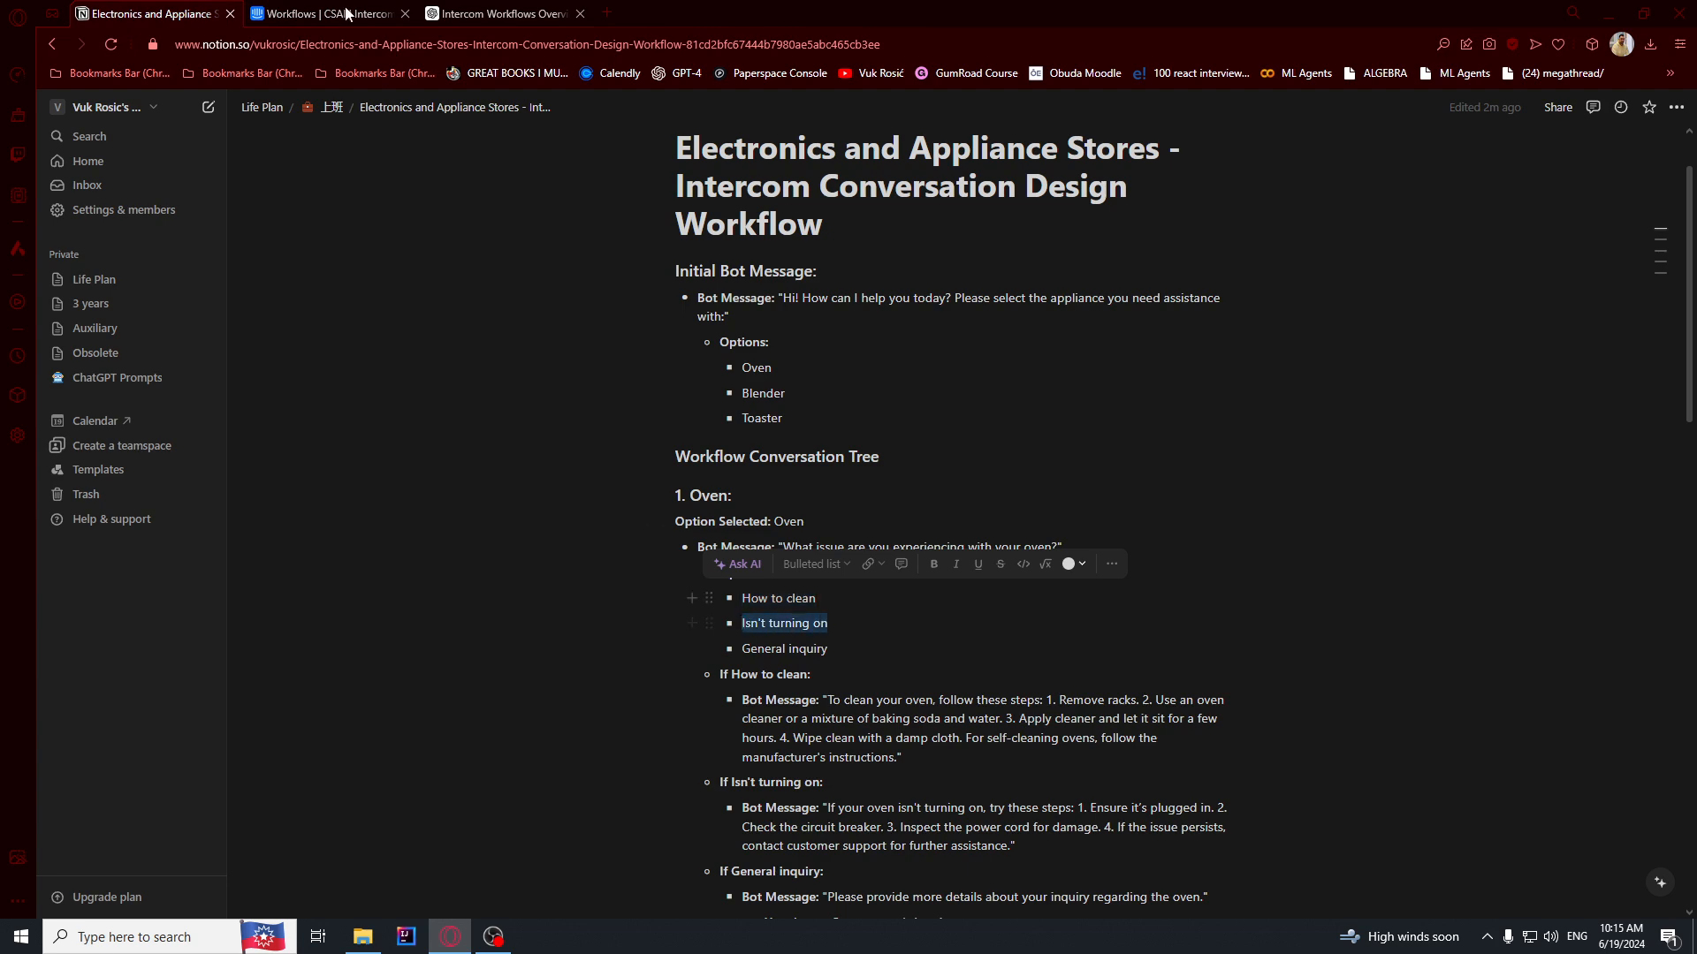
pyautogui.hotkey('ctrl', 'c')
pyautogui.hotkey('ctrl', 'Tab')
pyautogui.hotkey('ctrl', 'v')
# - Add a third reply button to the oven question path named "General inquiry", copied from the Notion outline
pyautogui.click(1124, 599)
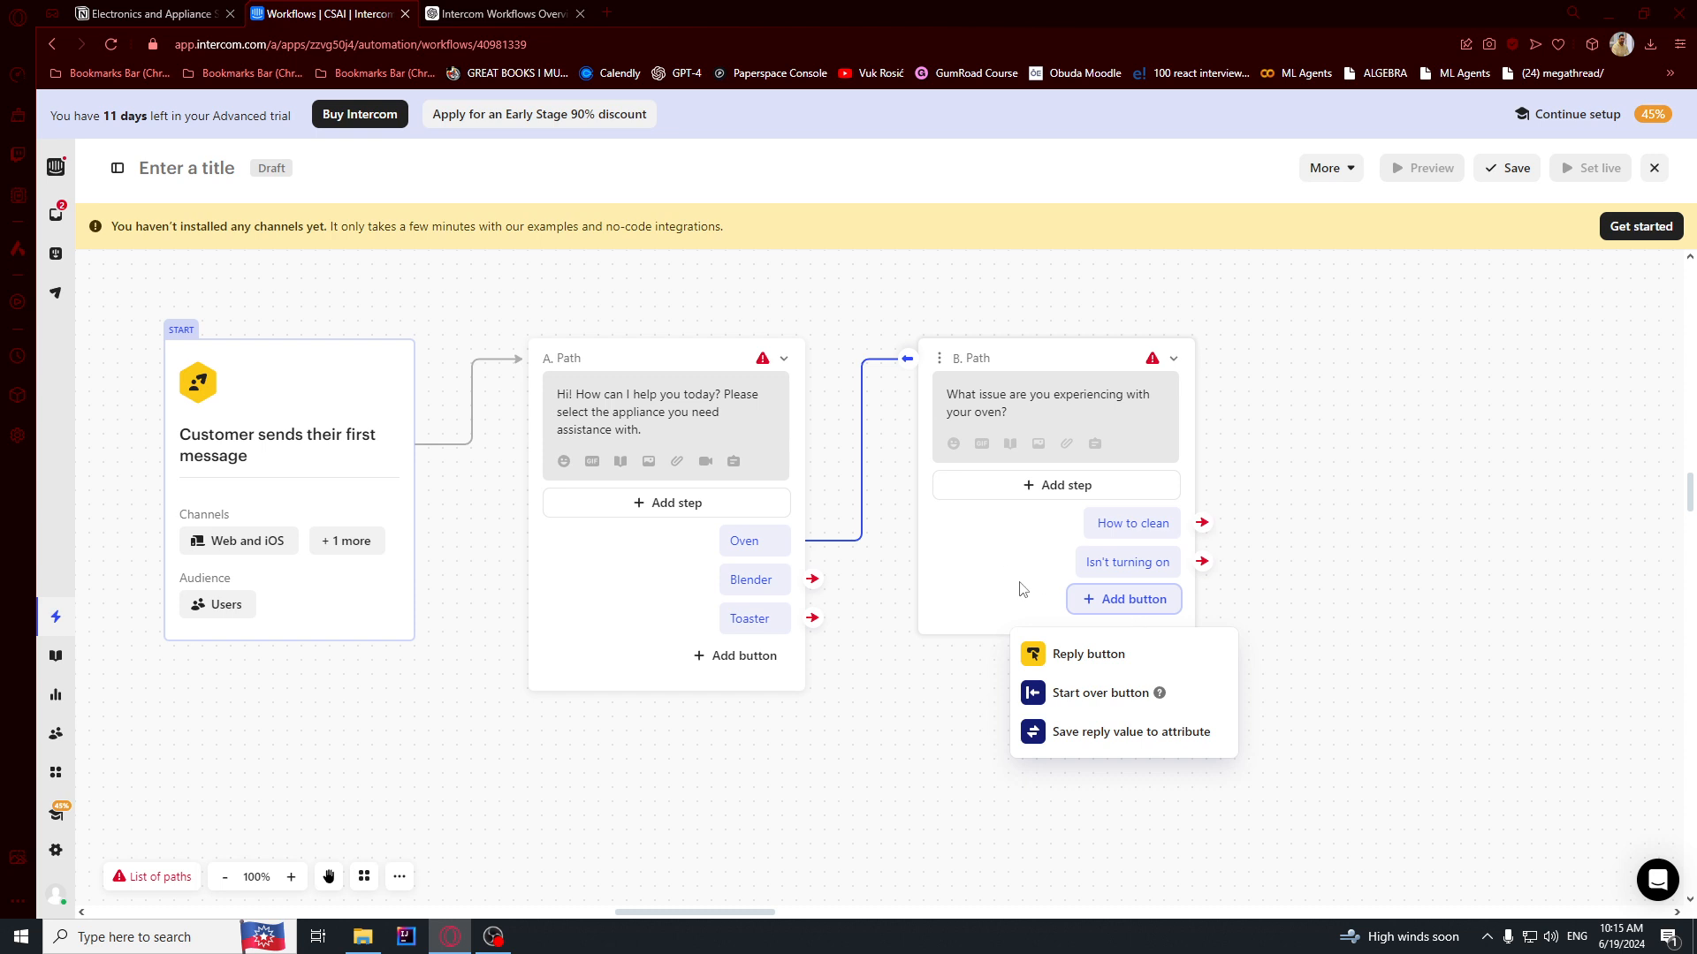
pyautogui.click(1060, 654)
pyautogui.hotkey('ctrl', 'shift', 'Tab')
pyautogui.click(856, 654)
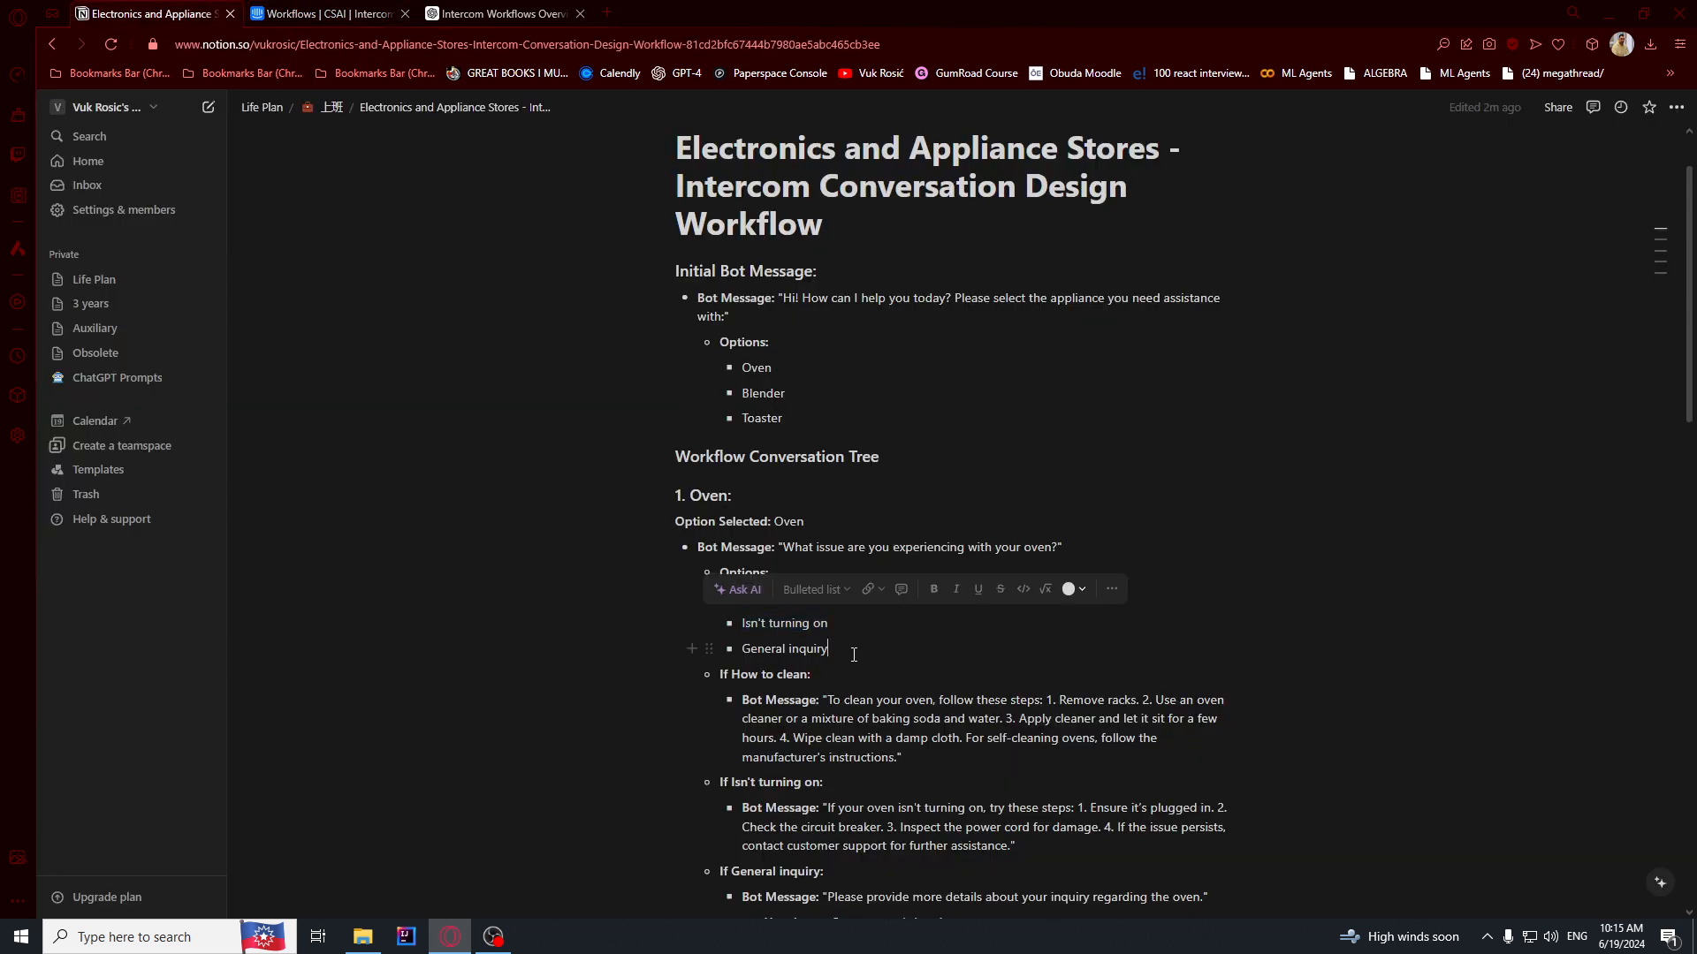
pyautogui.moveTo(856, 654); pyautogui.dragTo(754, 654)
pyautogui.hotkey('ctrl', 'c')
pyautogui.hotkey('ctrl', 'Tab')
pyautogui.hotkey('ctrl', 'v')
pyautogui.moveTo(1325, 676); pyautogui.dragTo(956, 610)
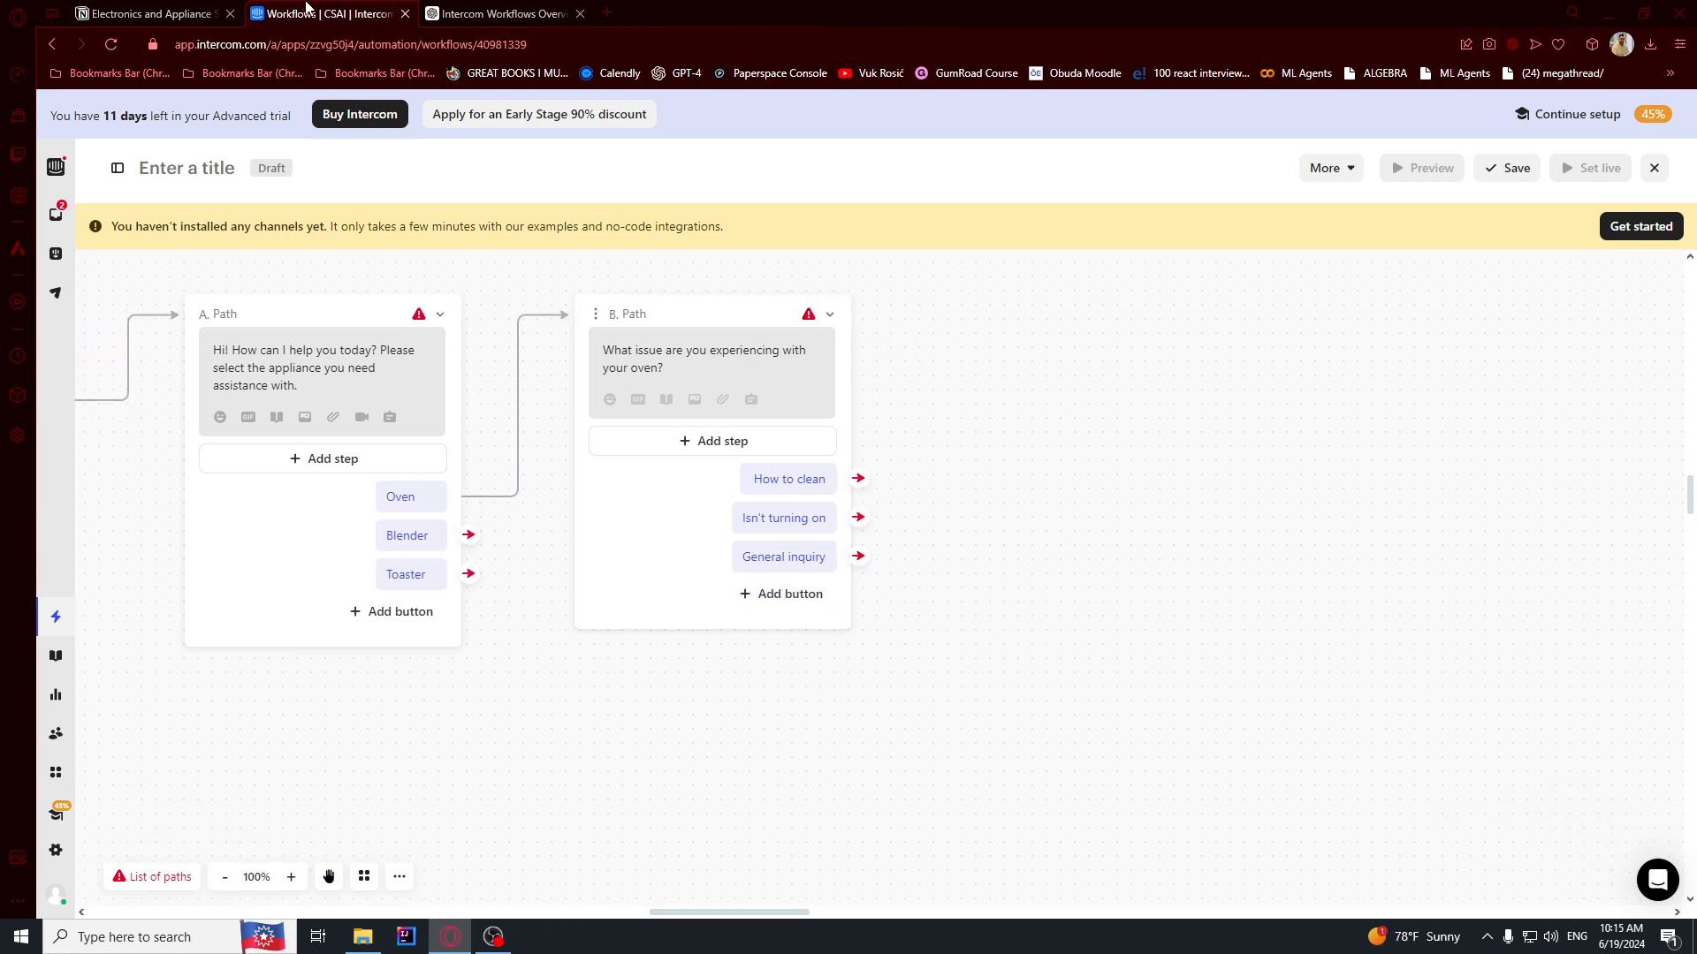
# - Copy the oven cleaning instructions from the Notion outline into a new message path connected to the "How to clean" button
pyautogui.click(150, 14)
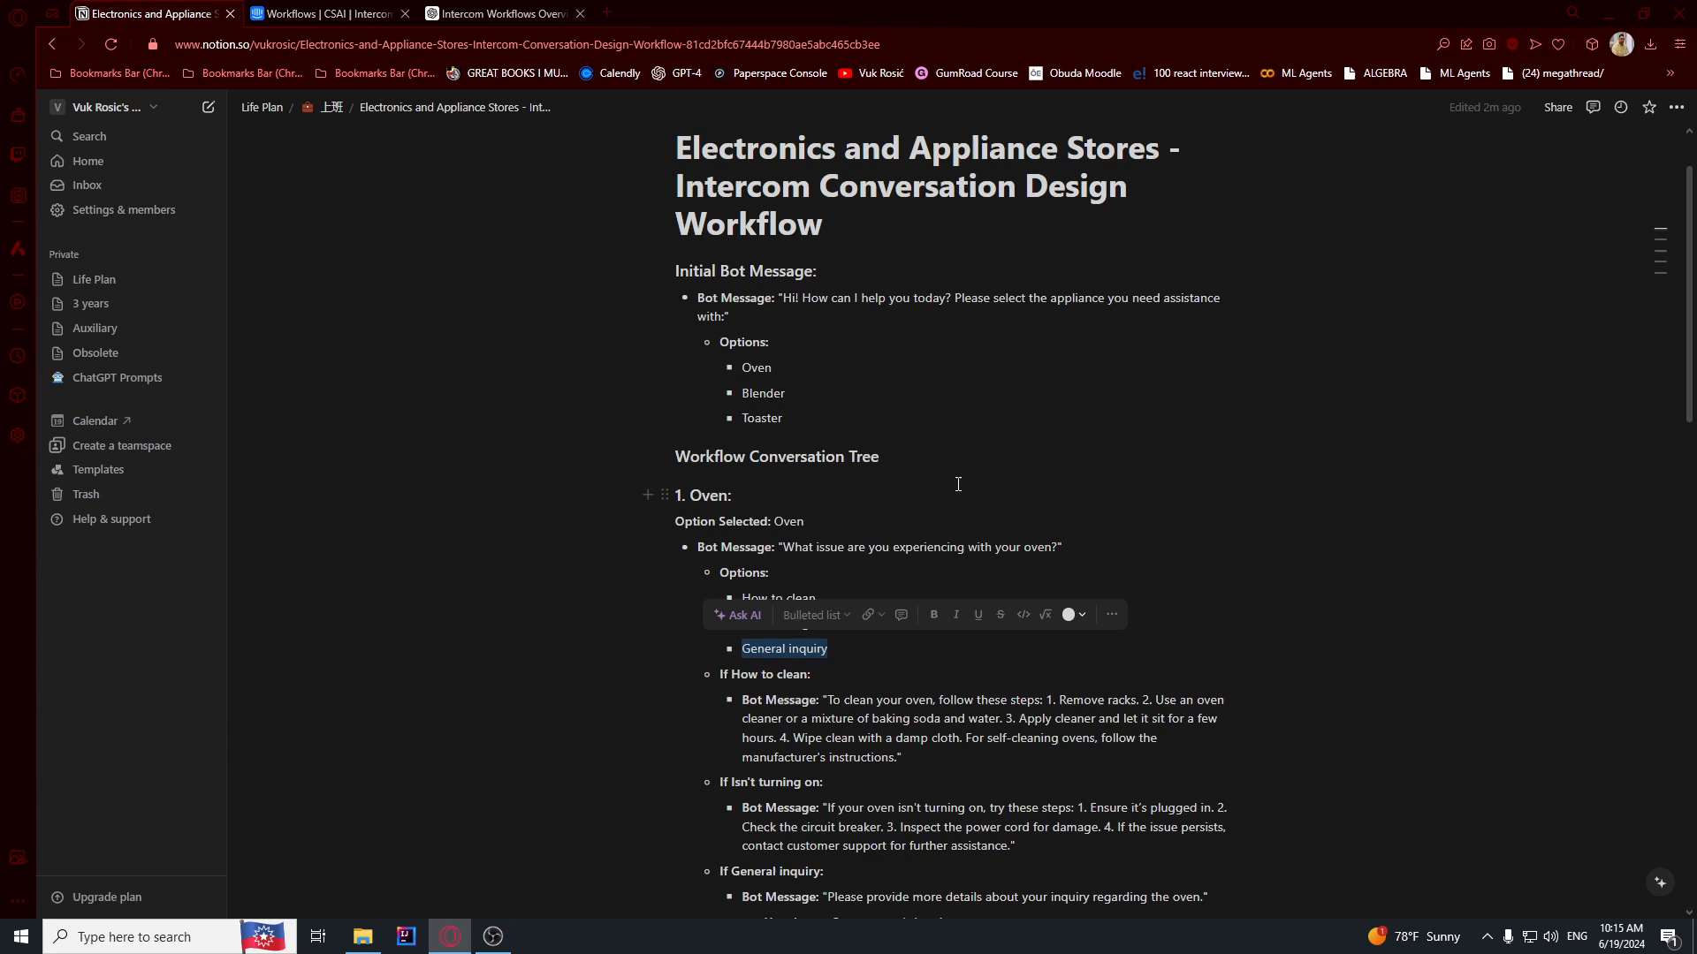
pyautogui.click(866, 693)
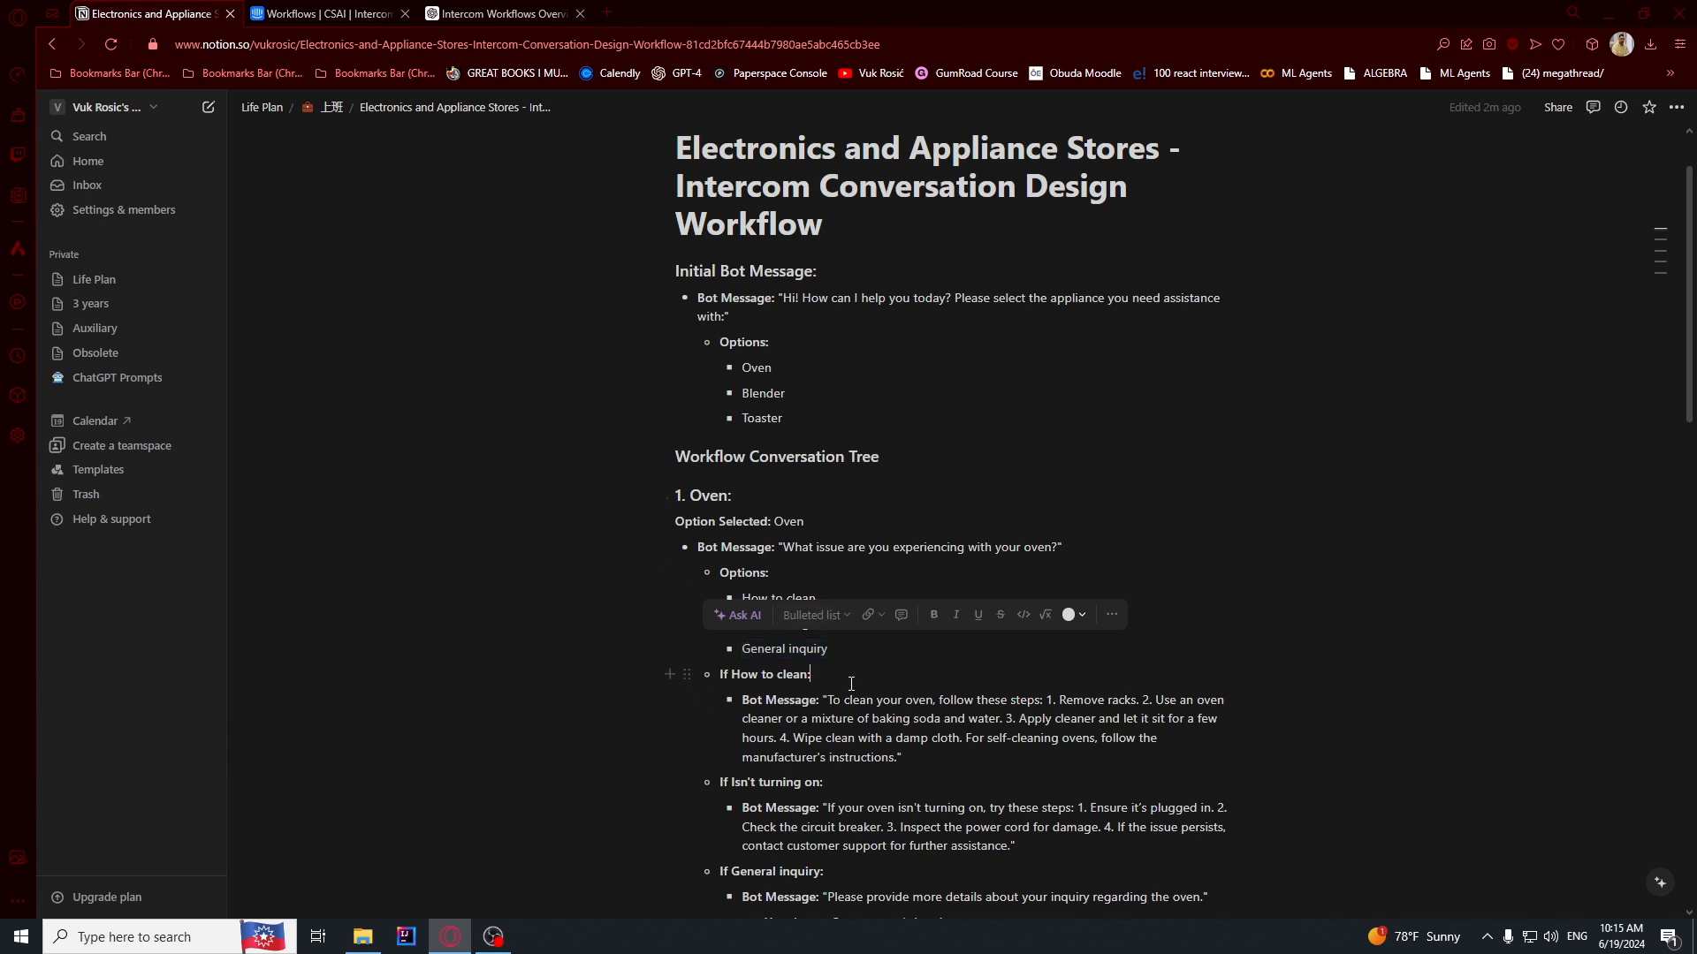
pyautogui.scroll(-2, 795, 618)
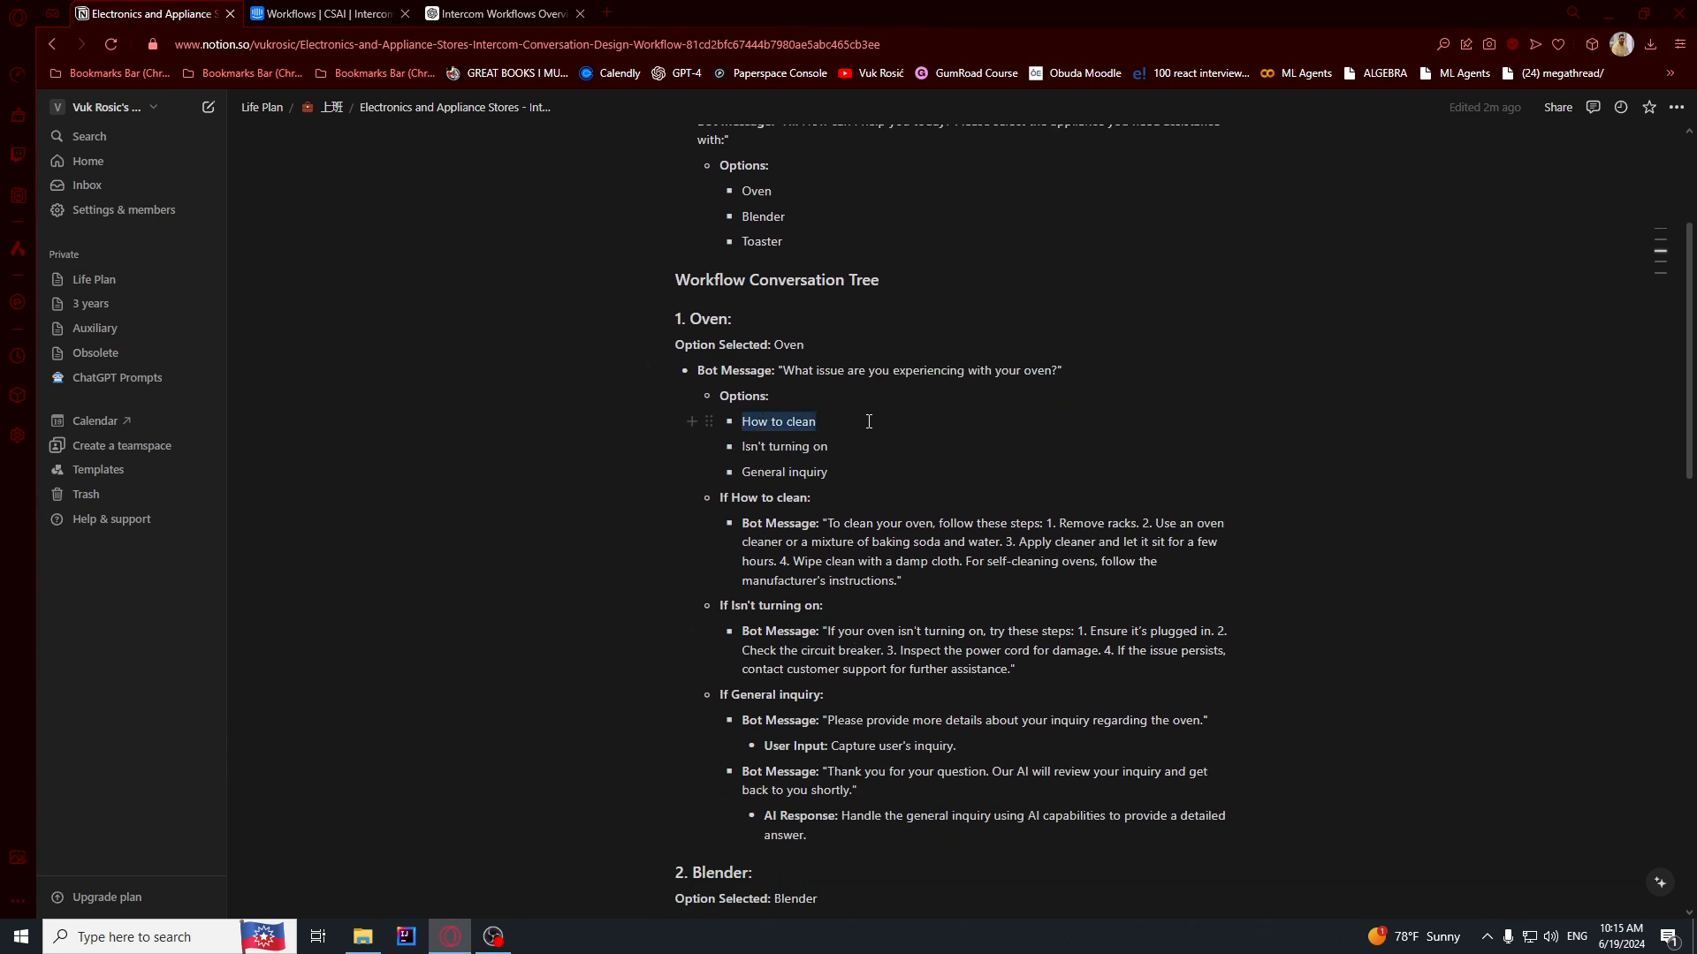
pyautogui.click(813, 543)
pyautogui.moveTo(826, 523); pyautogui.dragTo(890, 580)
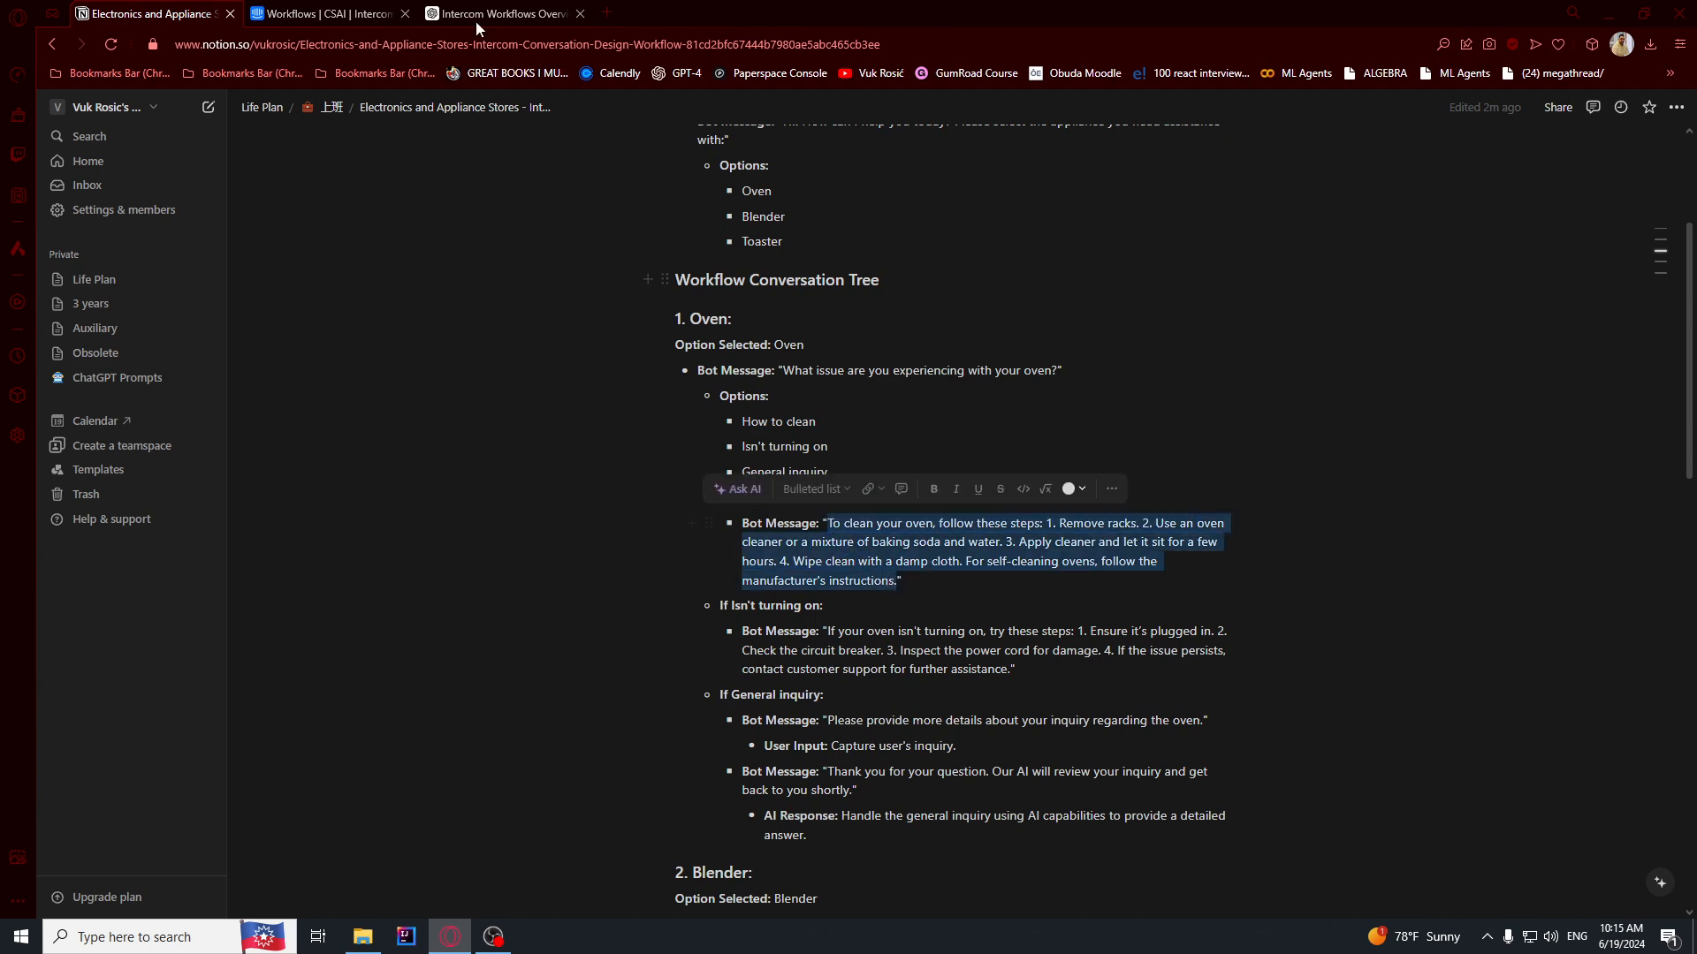
pyautogui.click(327, 13)
pyautogui.click(855, 478)
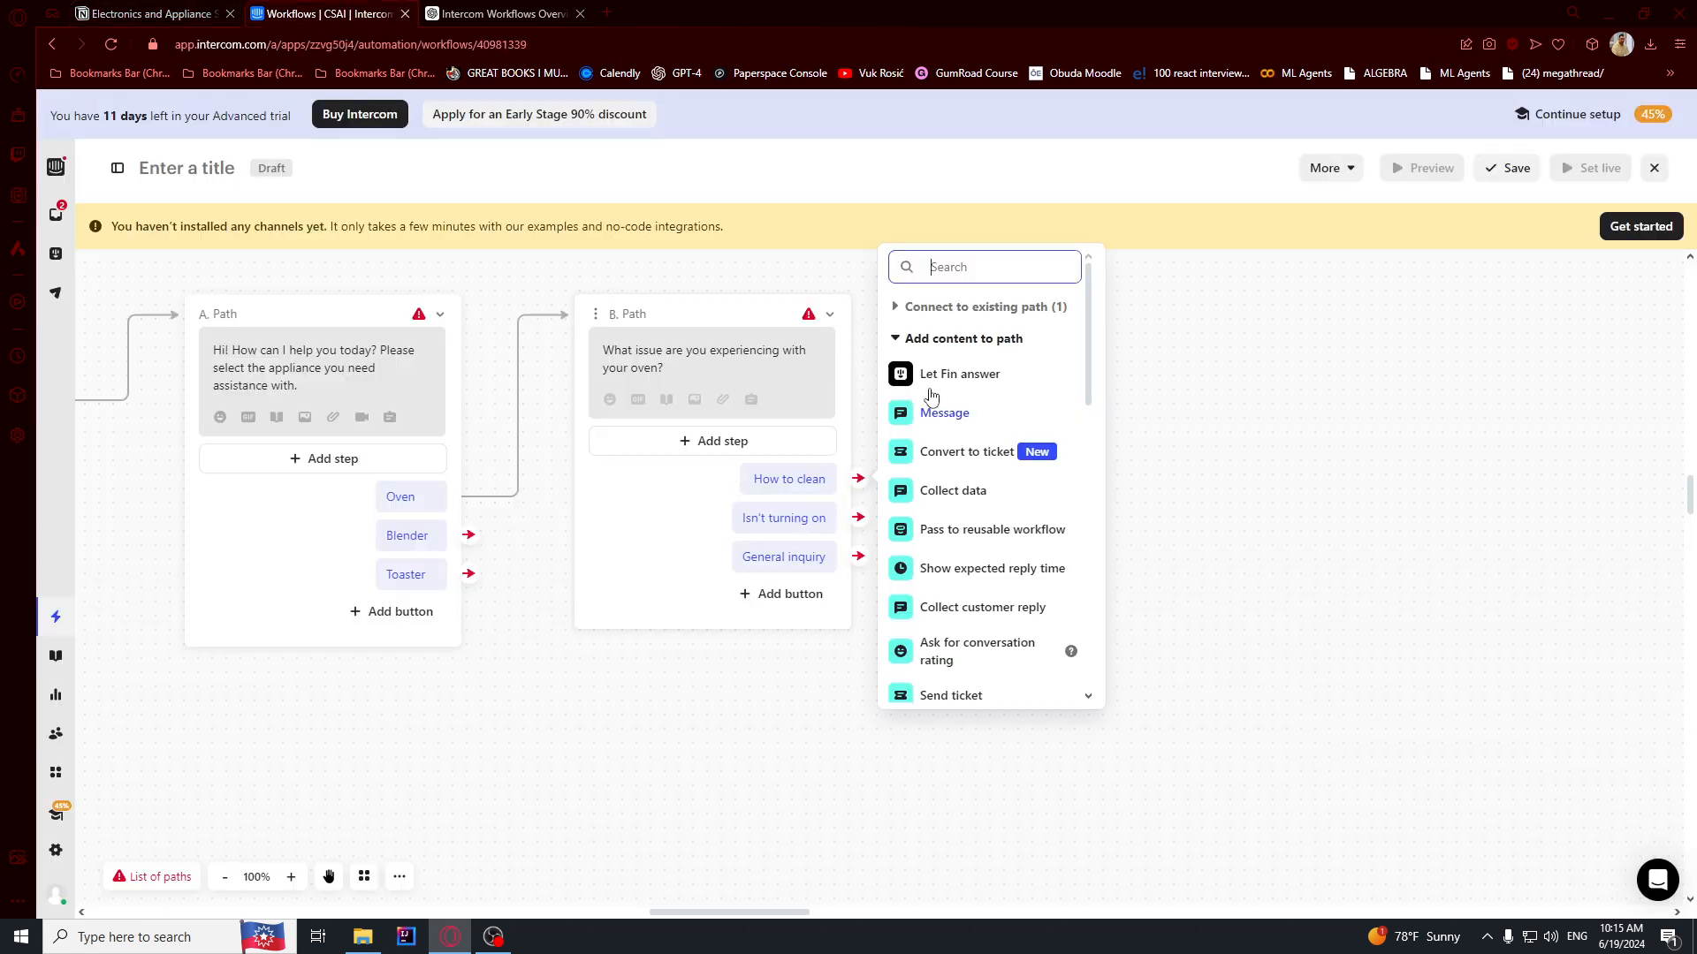
pyautogui.click(935, 408)
pyautogui.hotkey('ctrl', 'v')
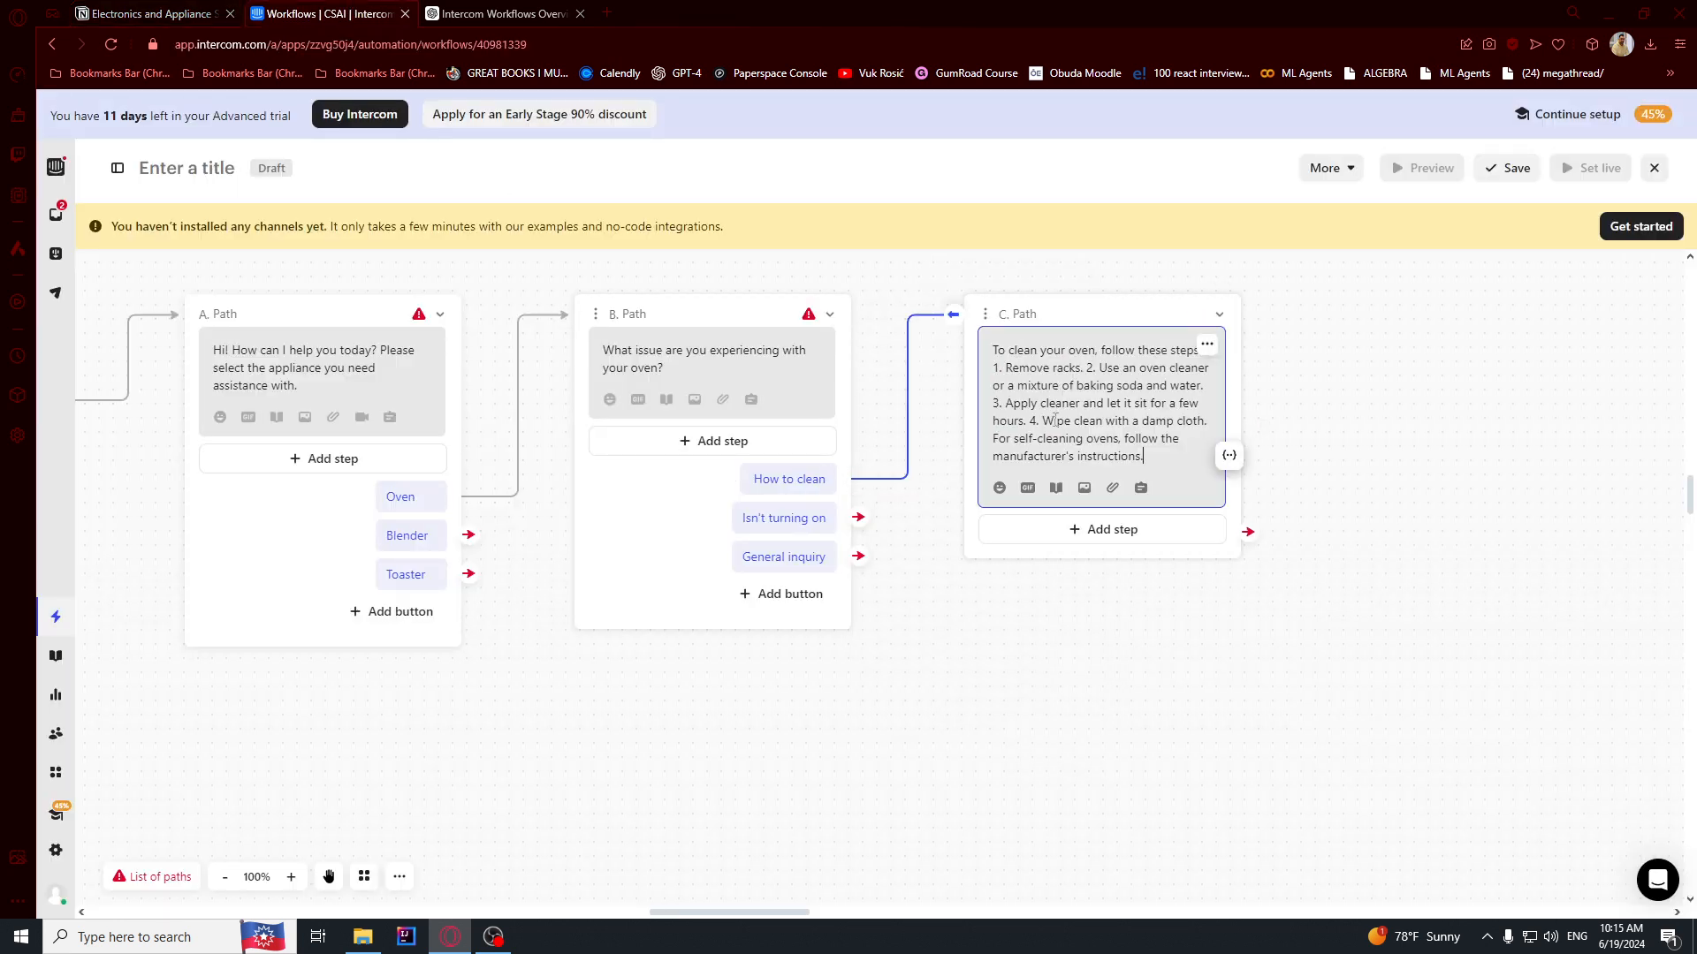
pyautogui.click(1014, 652)
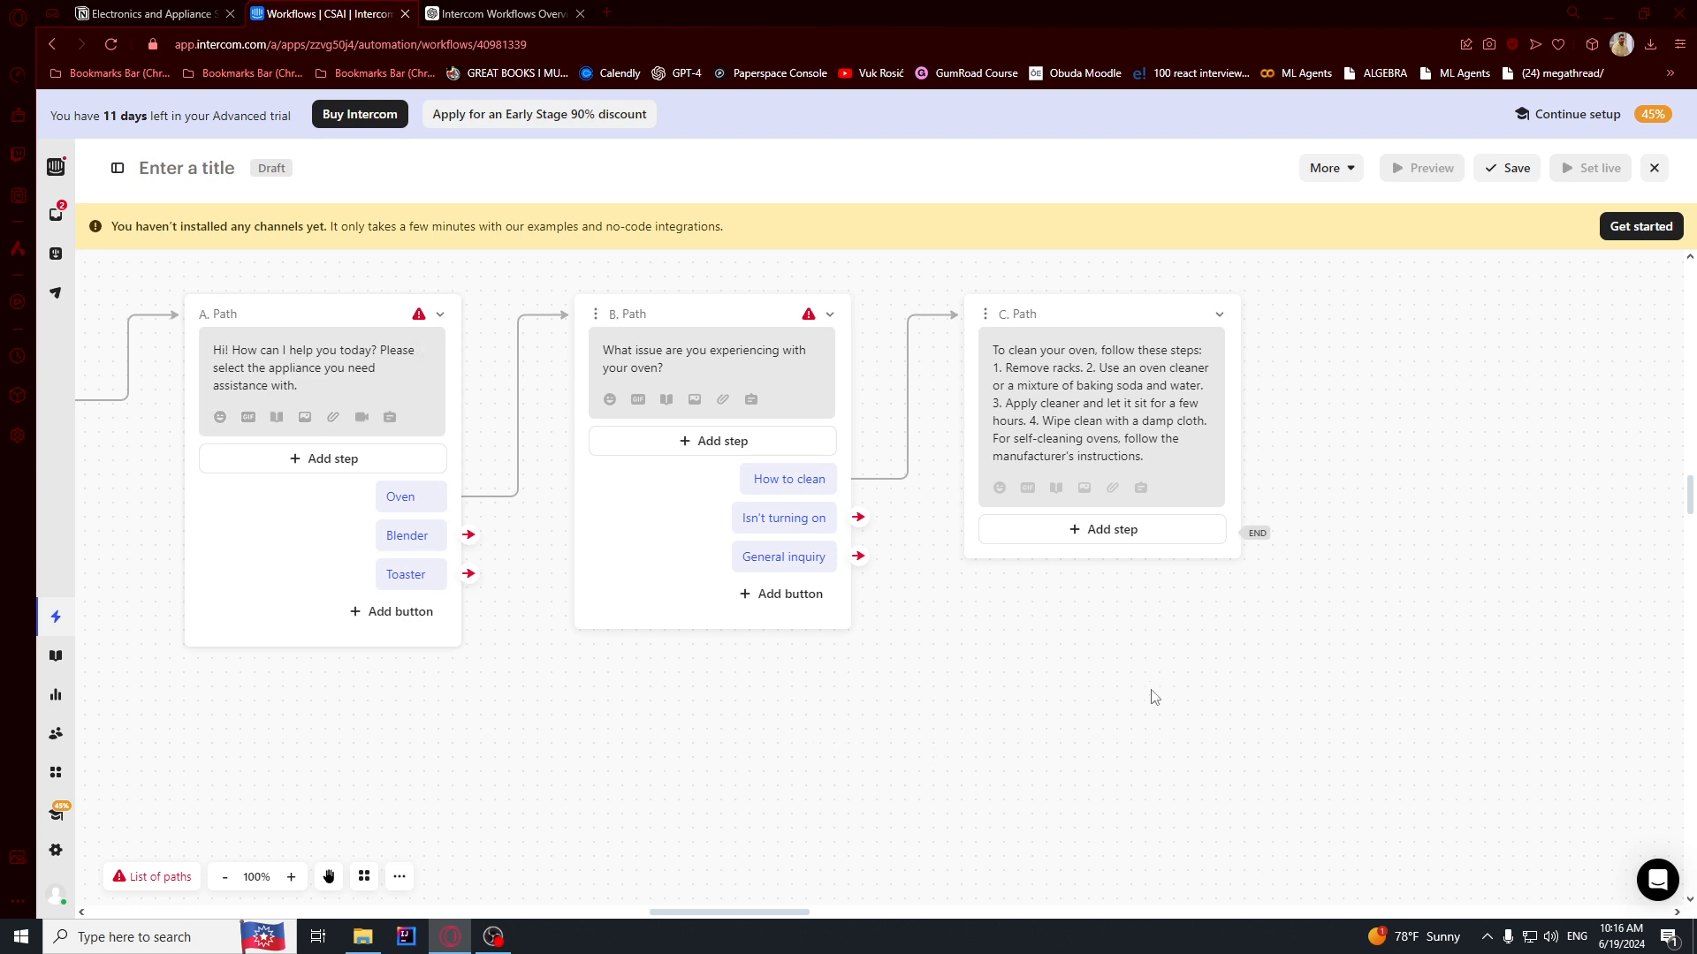
# - Connect a new message path to the end of the oven cleaning path
pyautogui.moveTo(1050, 642); pyautogui.dragTo(1158, 706)
pyautogui.hscroll(3, 1157, 706)
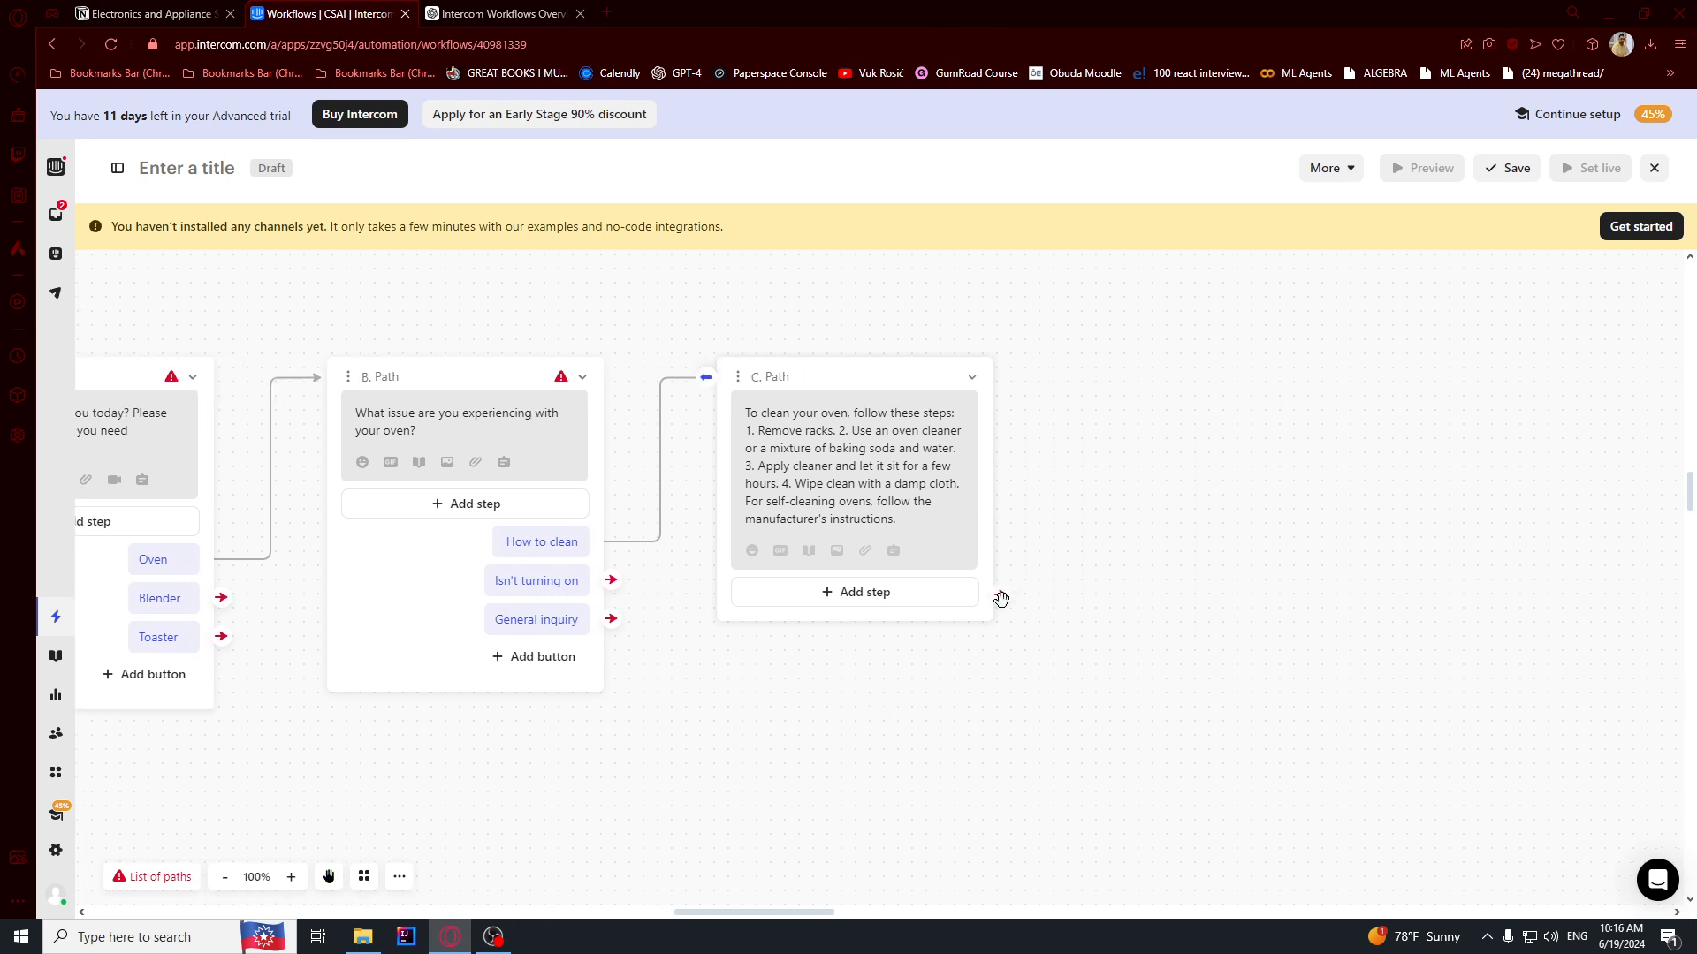
pyautogui.click(1004, 596)
pyautogui.click(1092, 528)
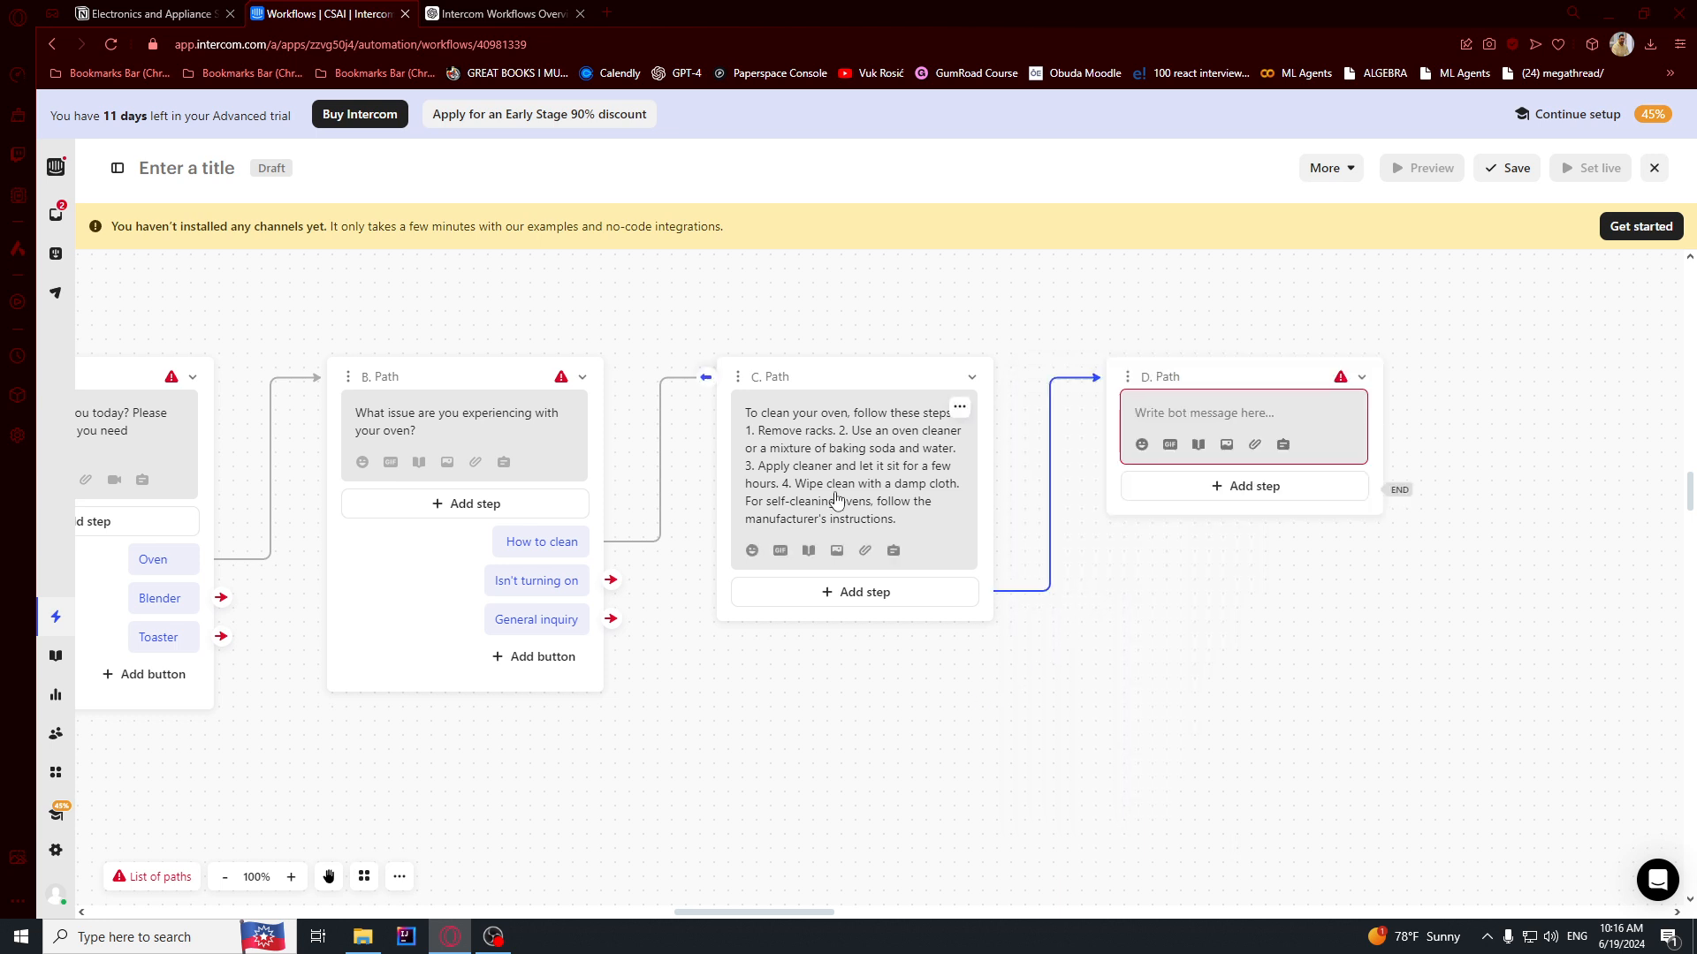
pyautogui.click(728, 731)
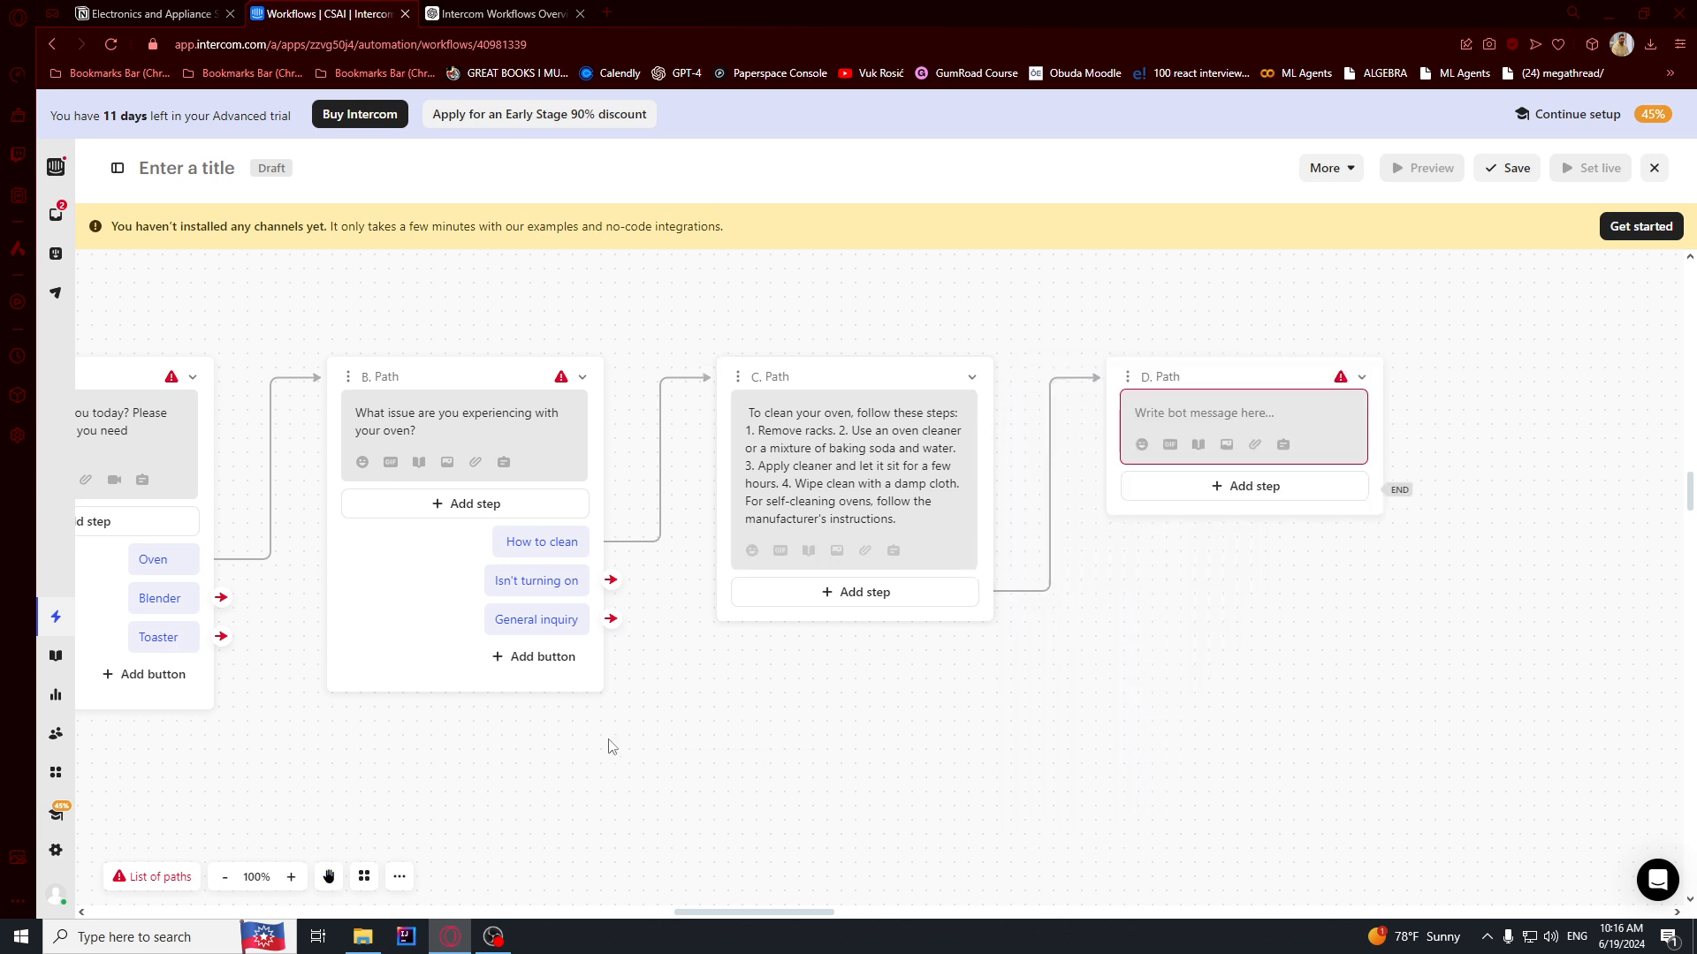
# - Copy "Please select the appliance you need assistance with." from the greeting message into the empty message of path D
pyautogui.hscroll(-2, 436, 753)
pyautogui.click(251, 444)
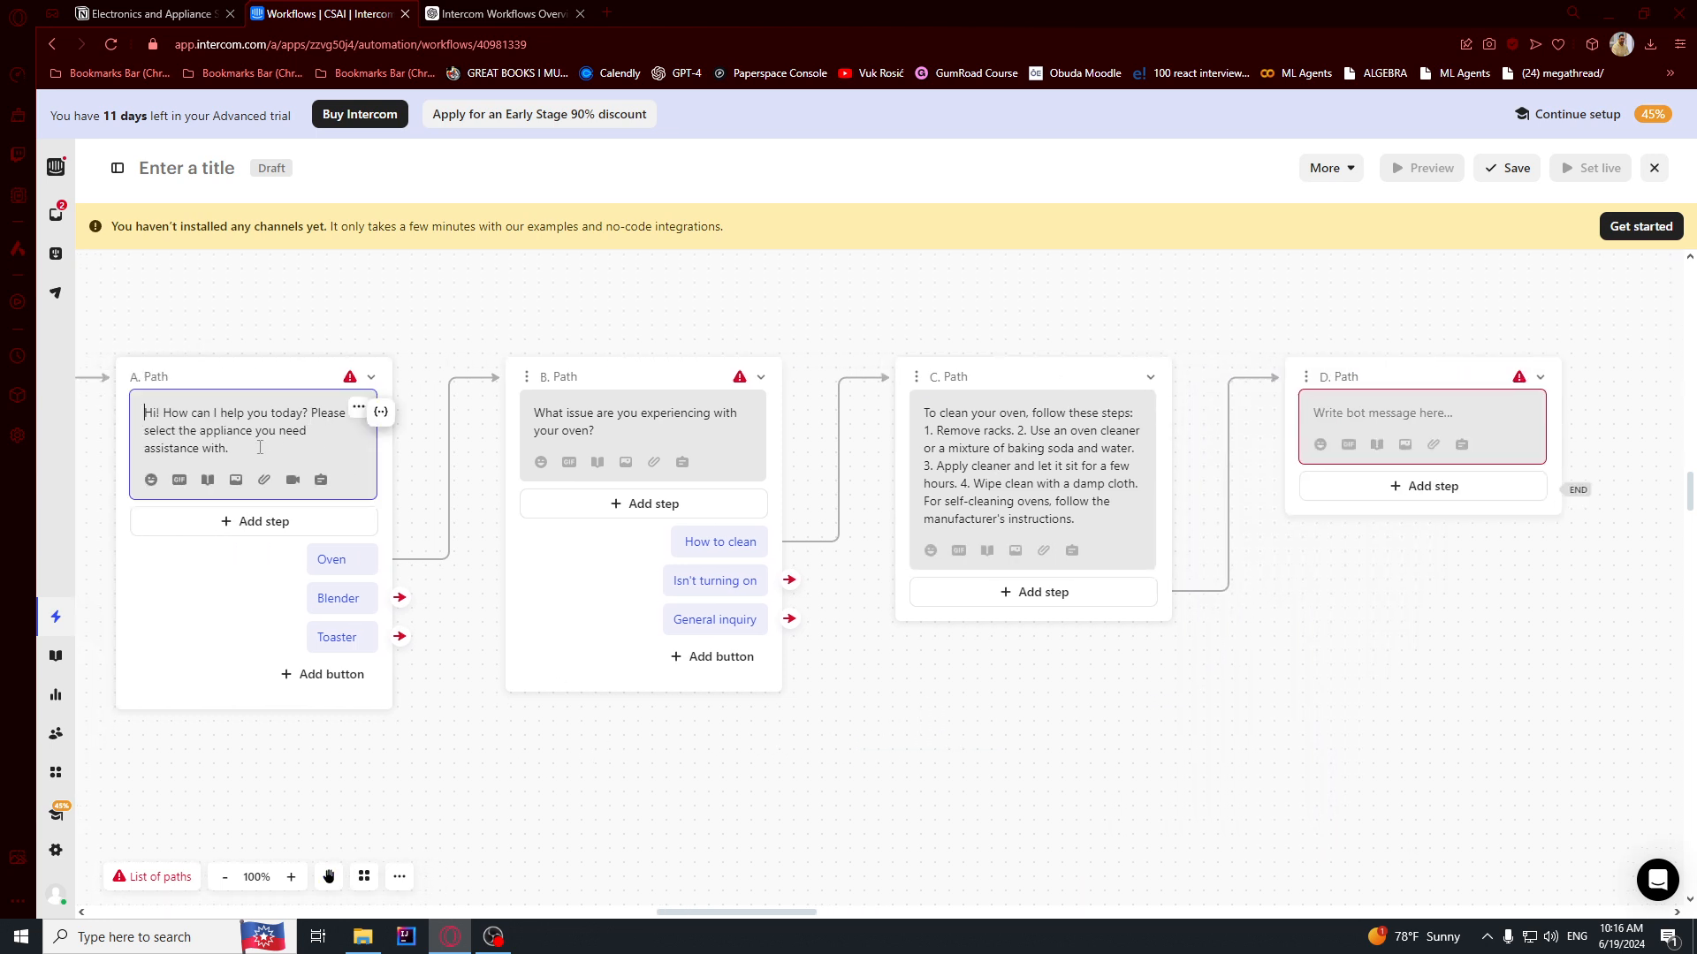
pyautogui.moveTo(249, 442); pyautogui.dragTo(312, 415)
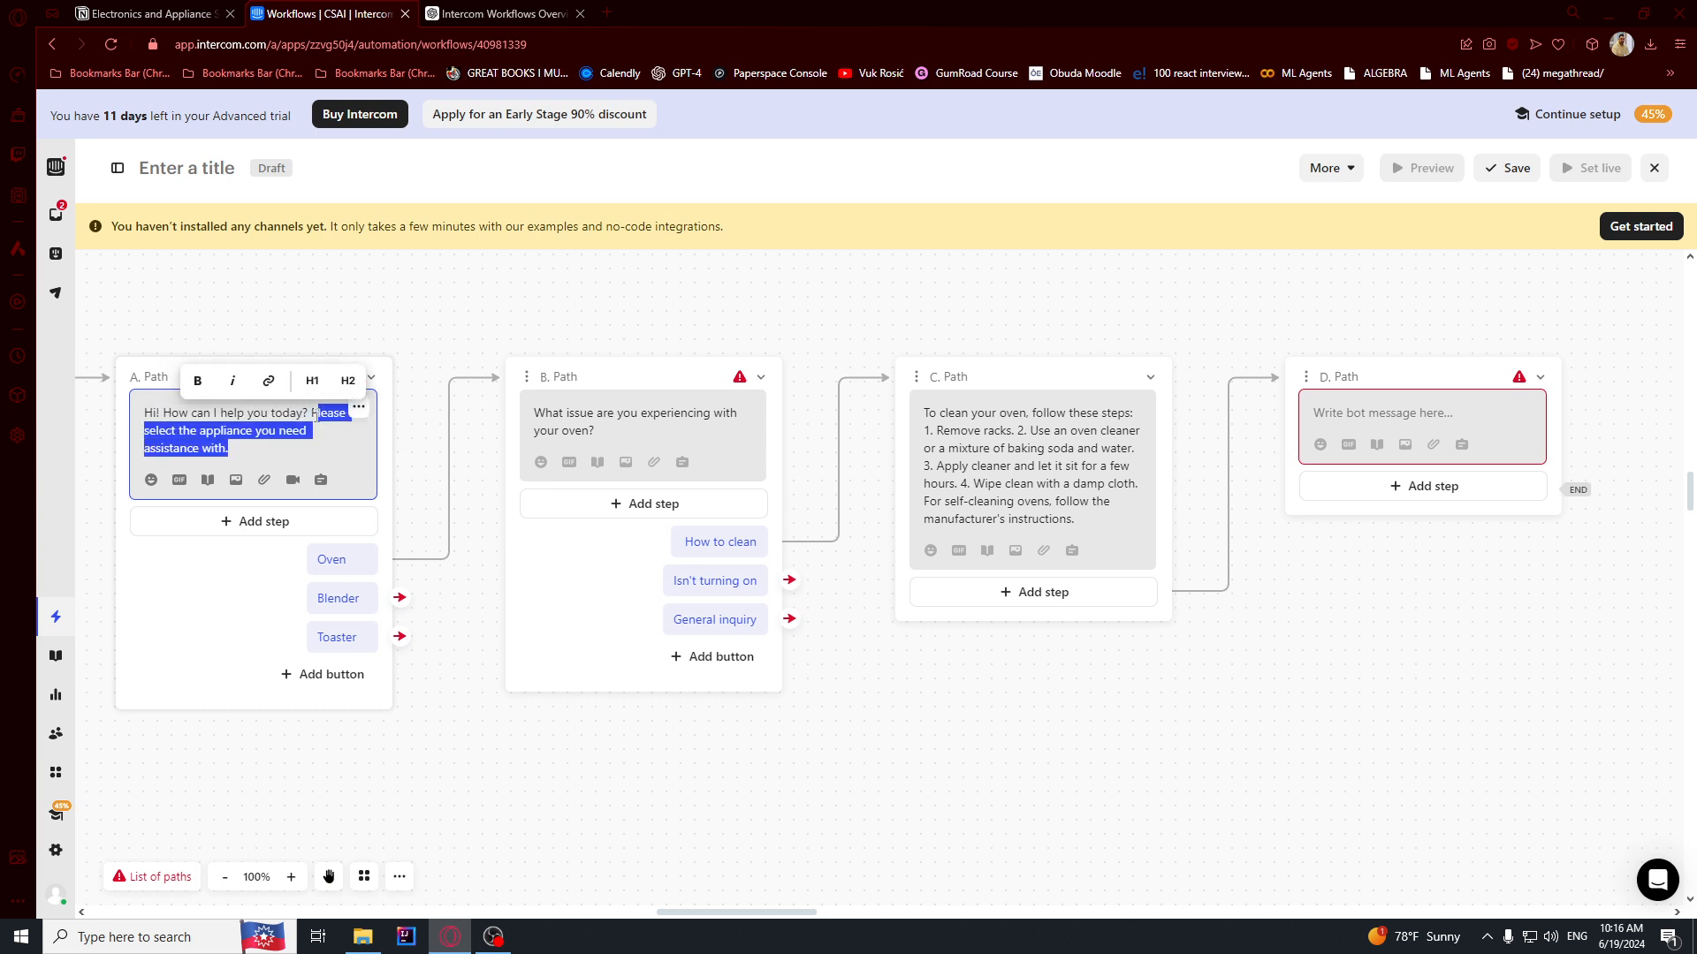
pyautogui.hotkey('ctrl', 'c')
pyautogui.click(1380, 424)
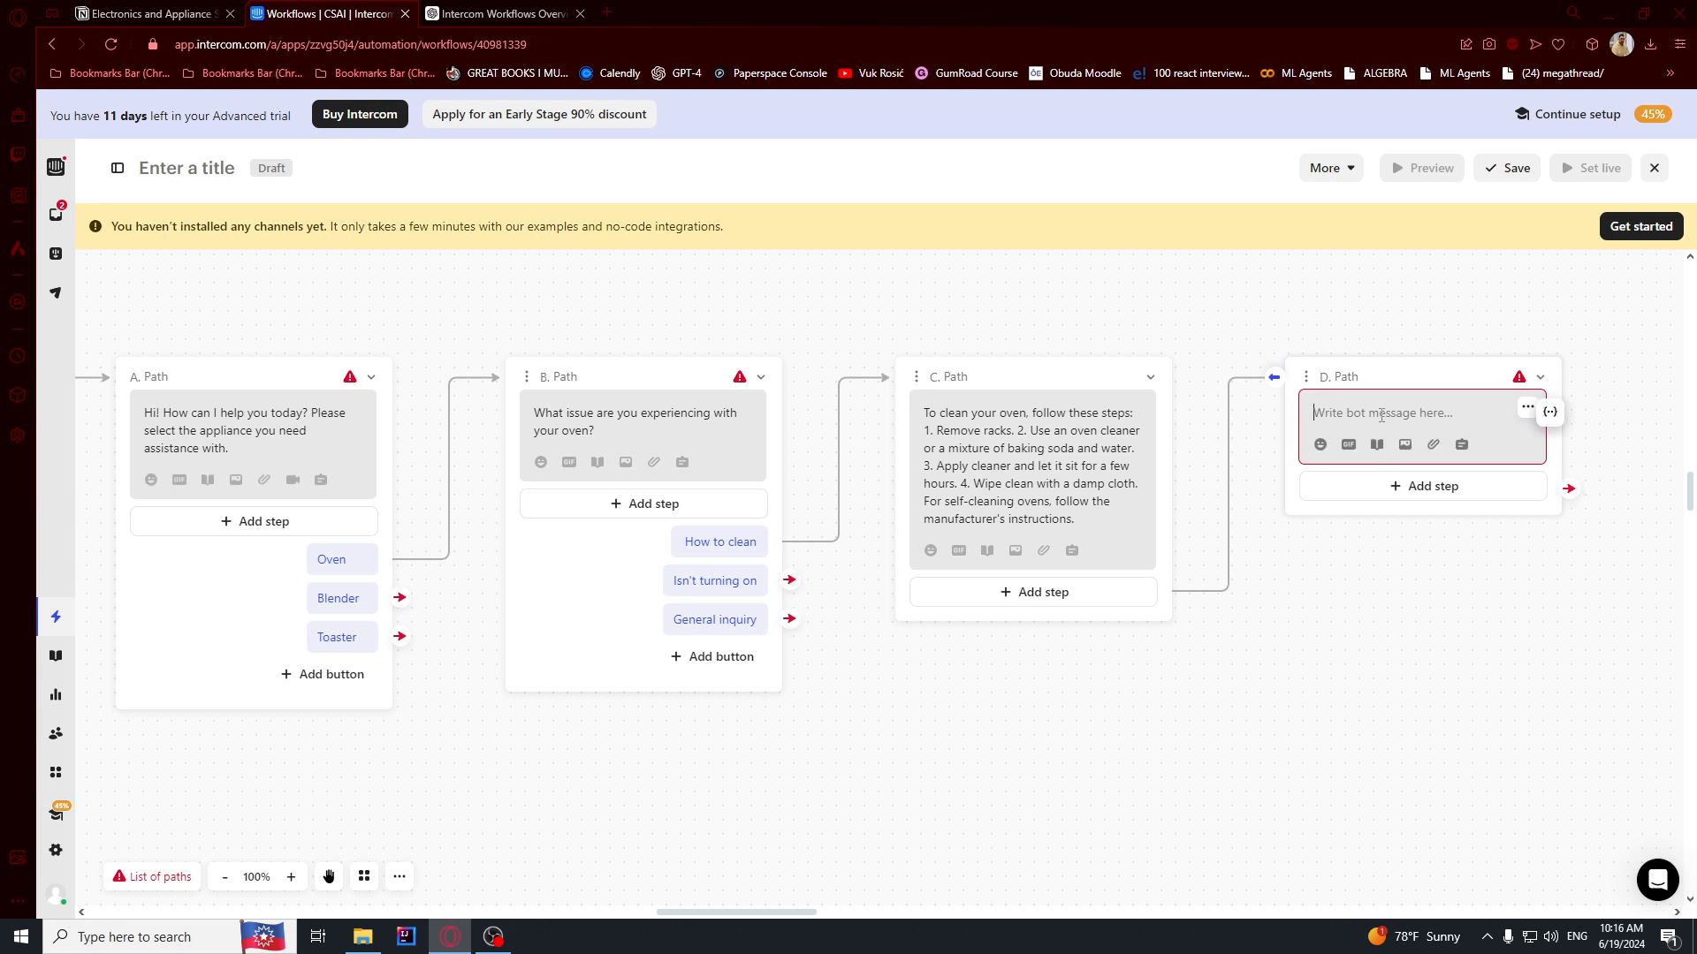
pyautogui.hotkey('ctrl', 'v')
# - Add reply buttons to path D and name the first one Oven
pyautogui.click(1421, 502)
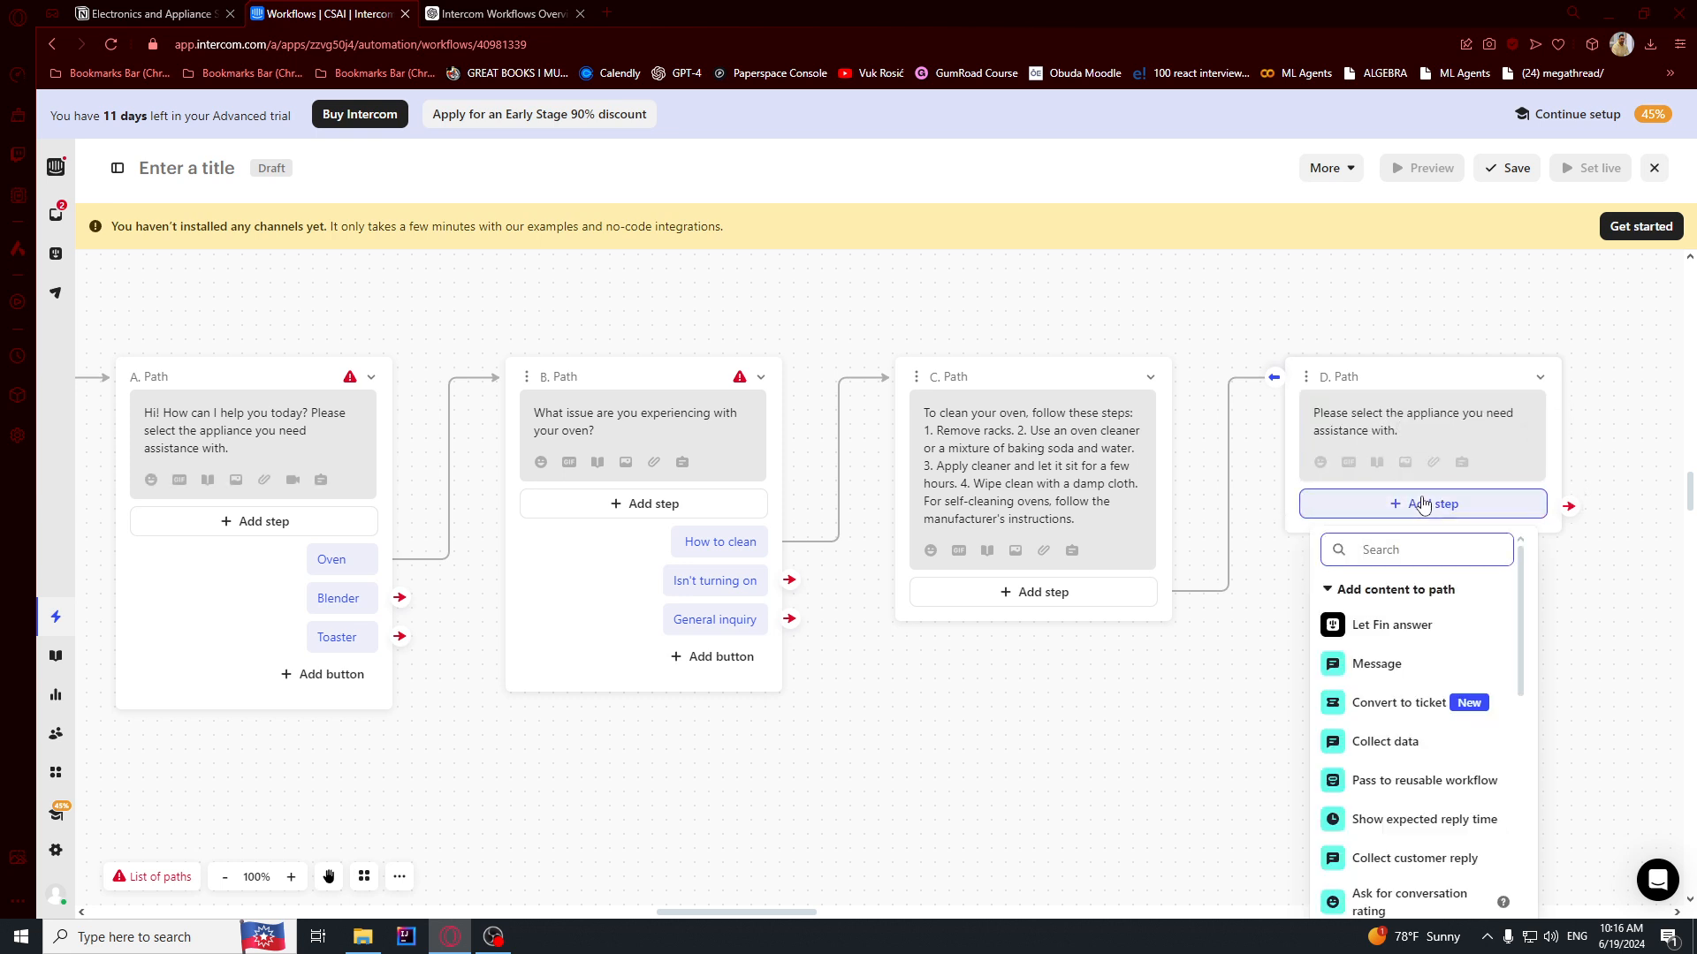
pyautogui.rightClick(321, 559)
pyautogui.press('Escape')
pyautogui.click(1423, 508)
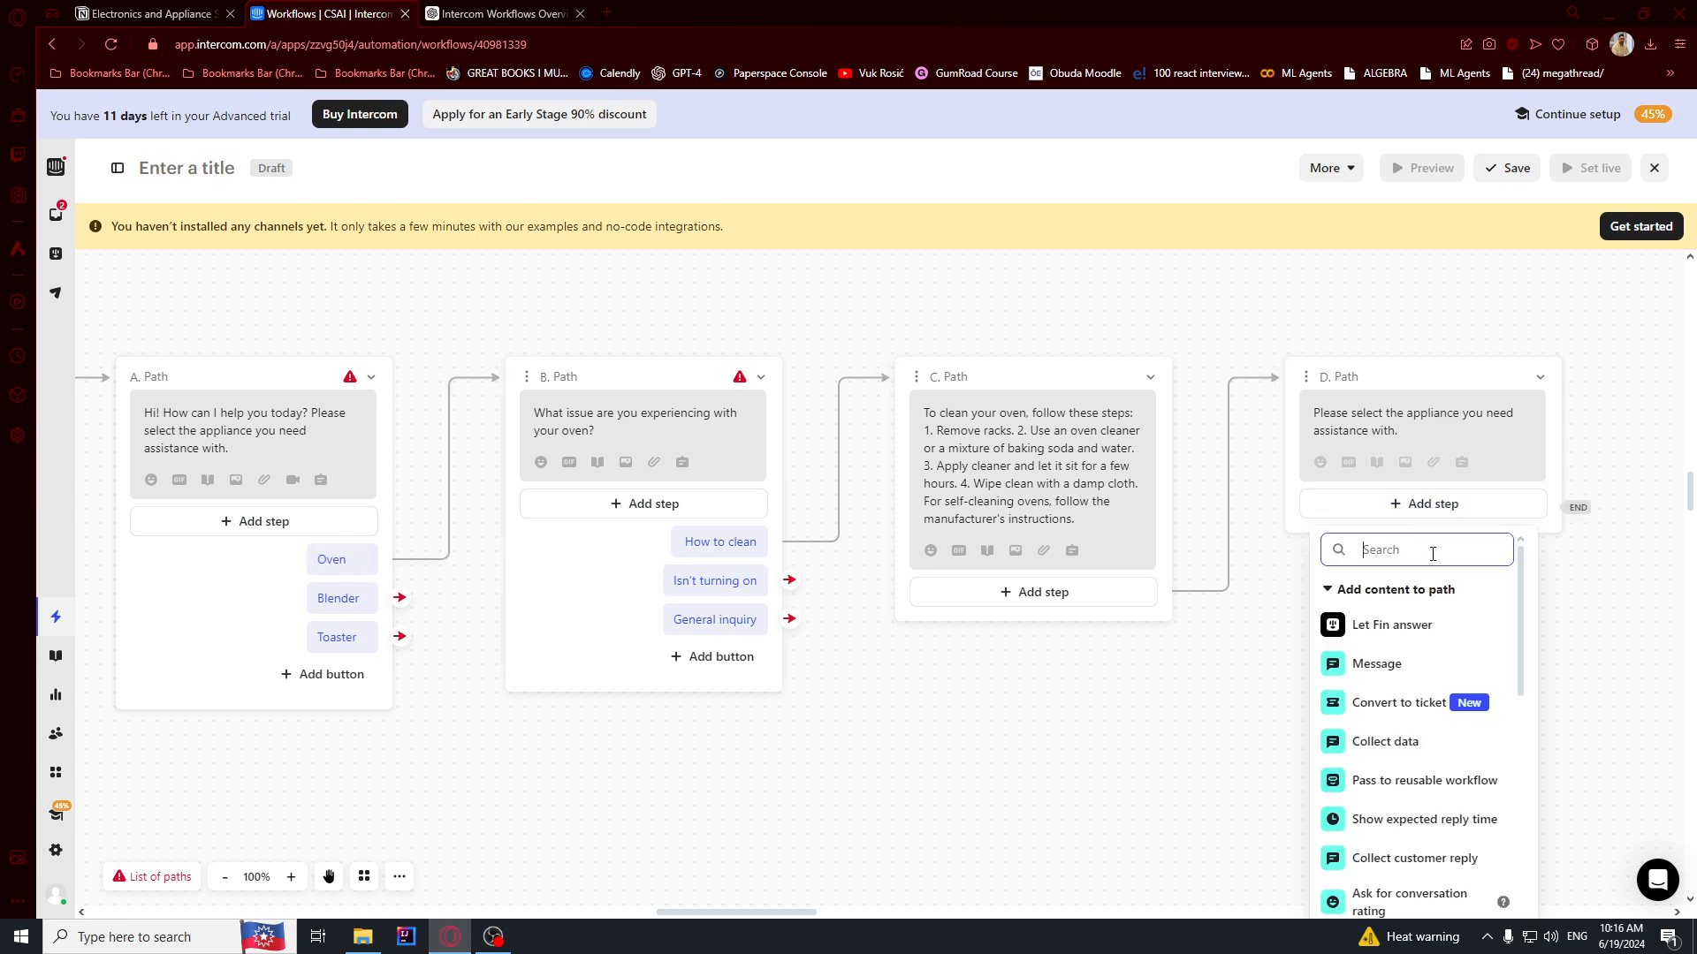
pyautogui.write('buton')
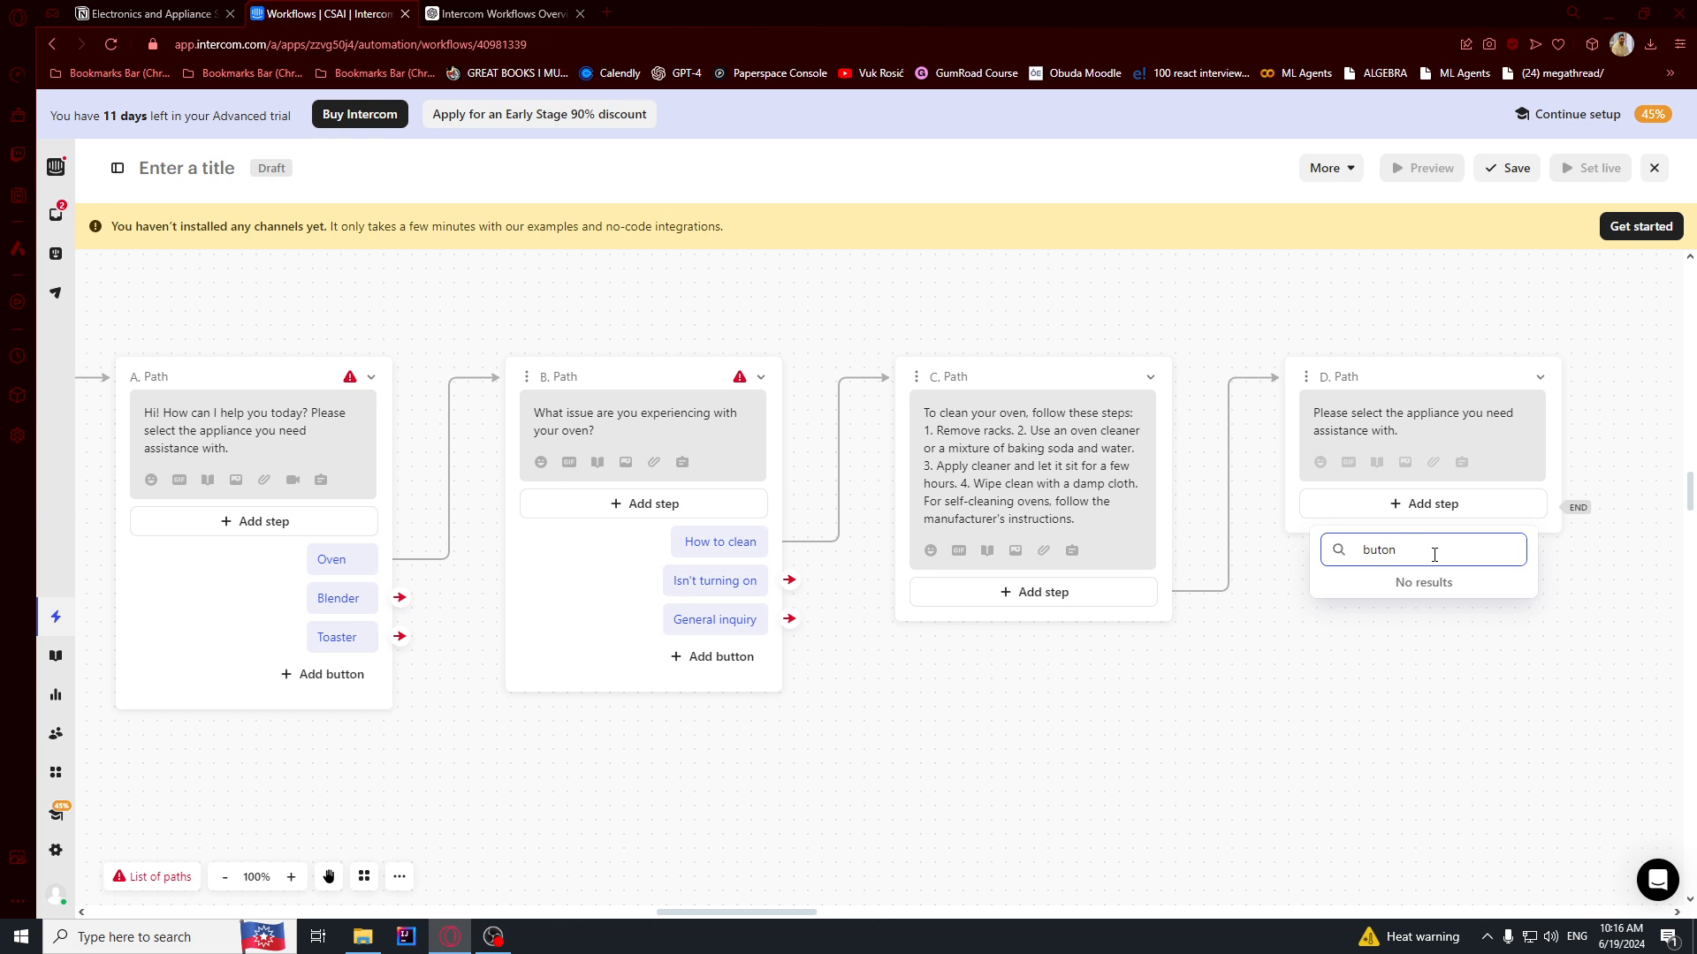
pyautogui.press('BackSpace')
pyautogui.press('BackSpace')
pyautogui.click(1376, 628)
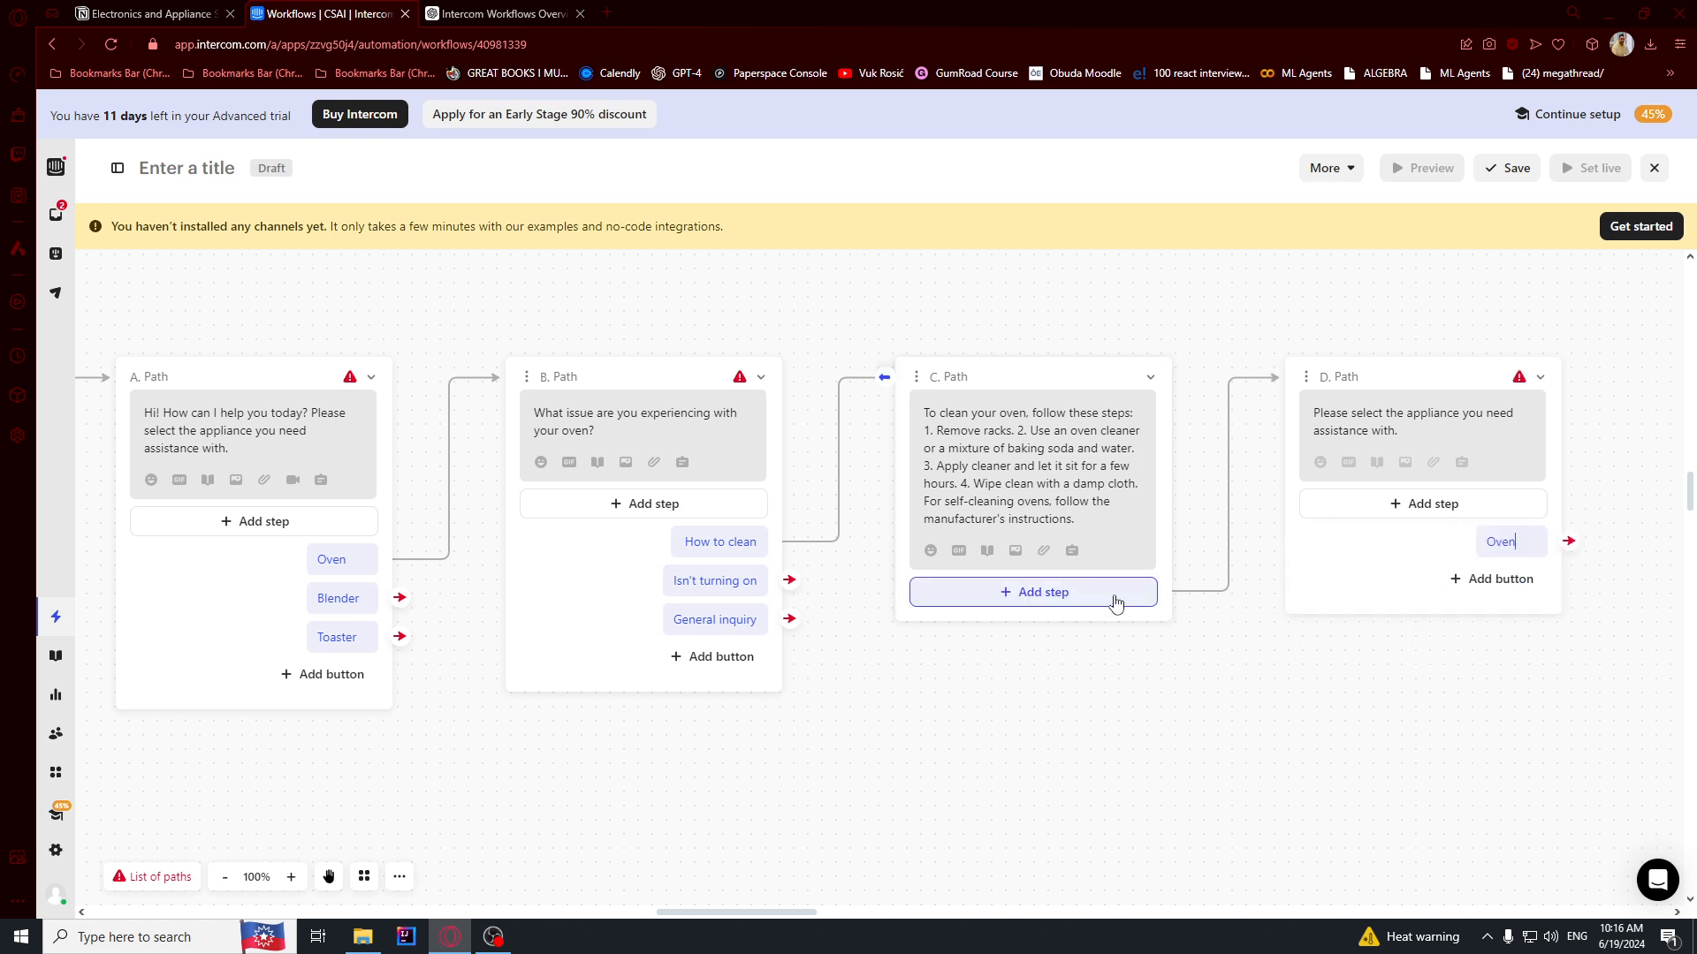
# - Add a second message to the oven cleaning path reading "Do you want to choose different appliance or go back to oven options?"
pyautogui.click(1085, 594)
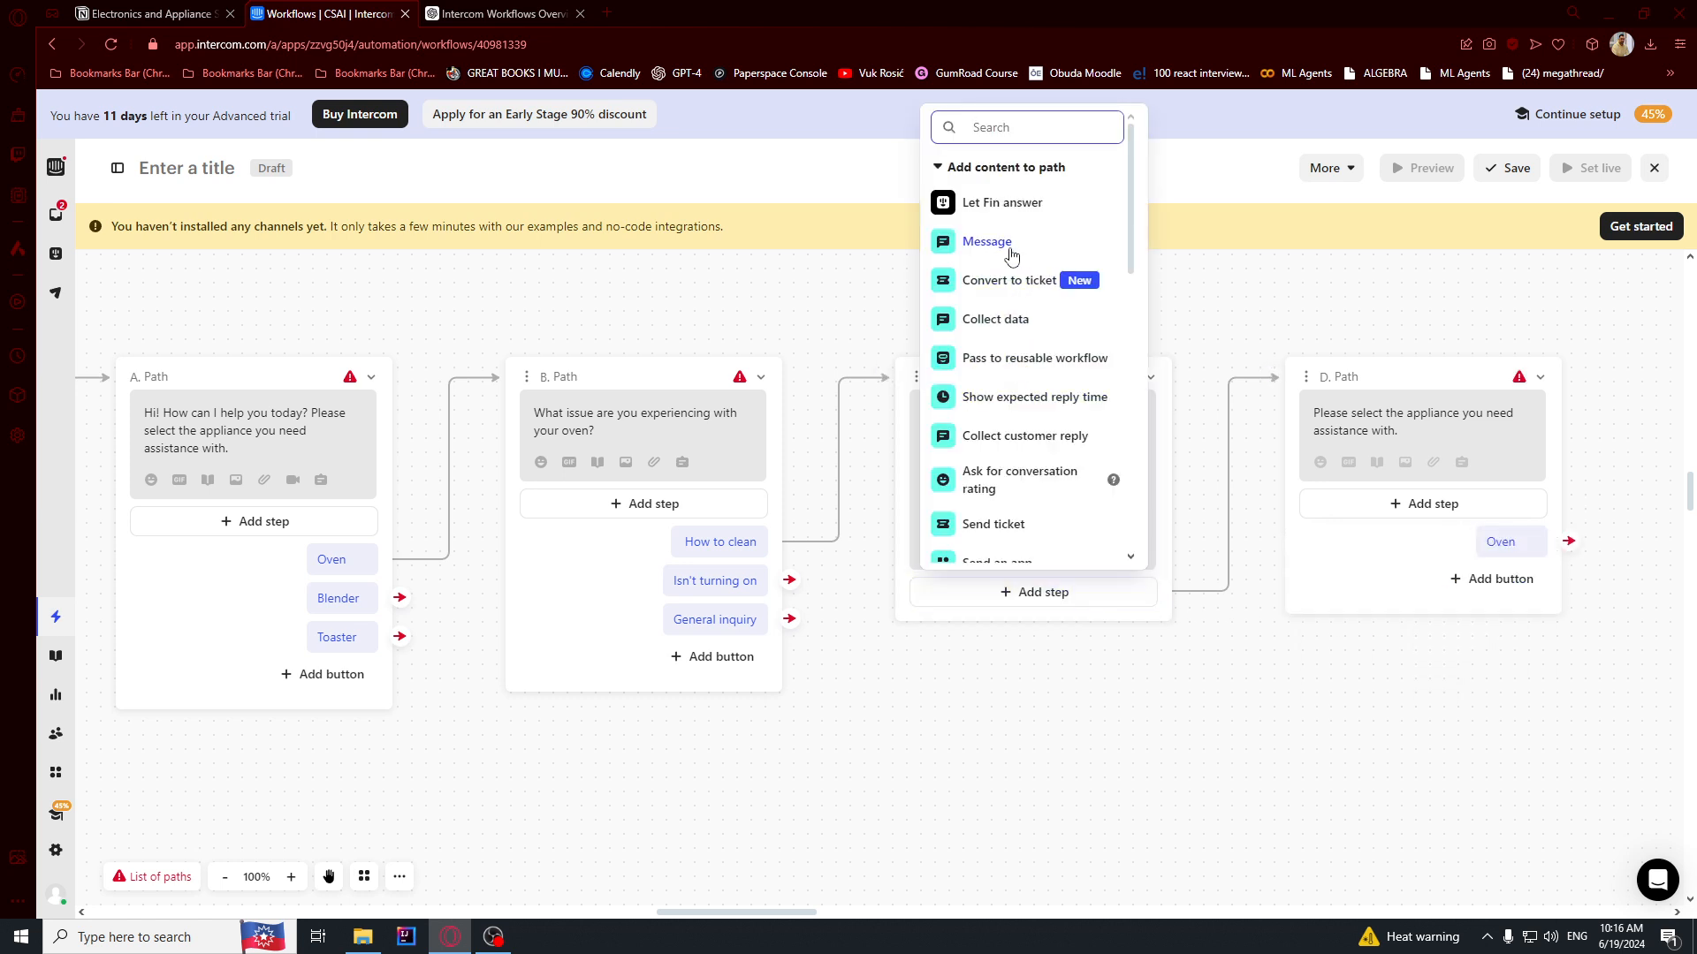
pyautogui.click(1003, 244)
pyautogui.write('Do you want to go back to ch')
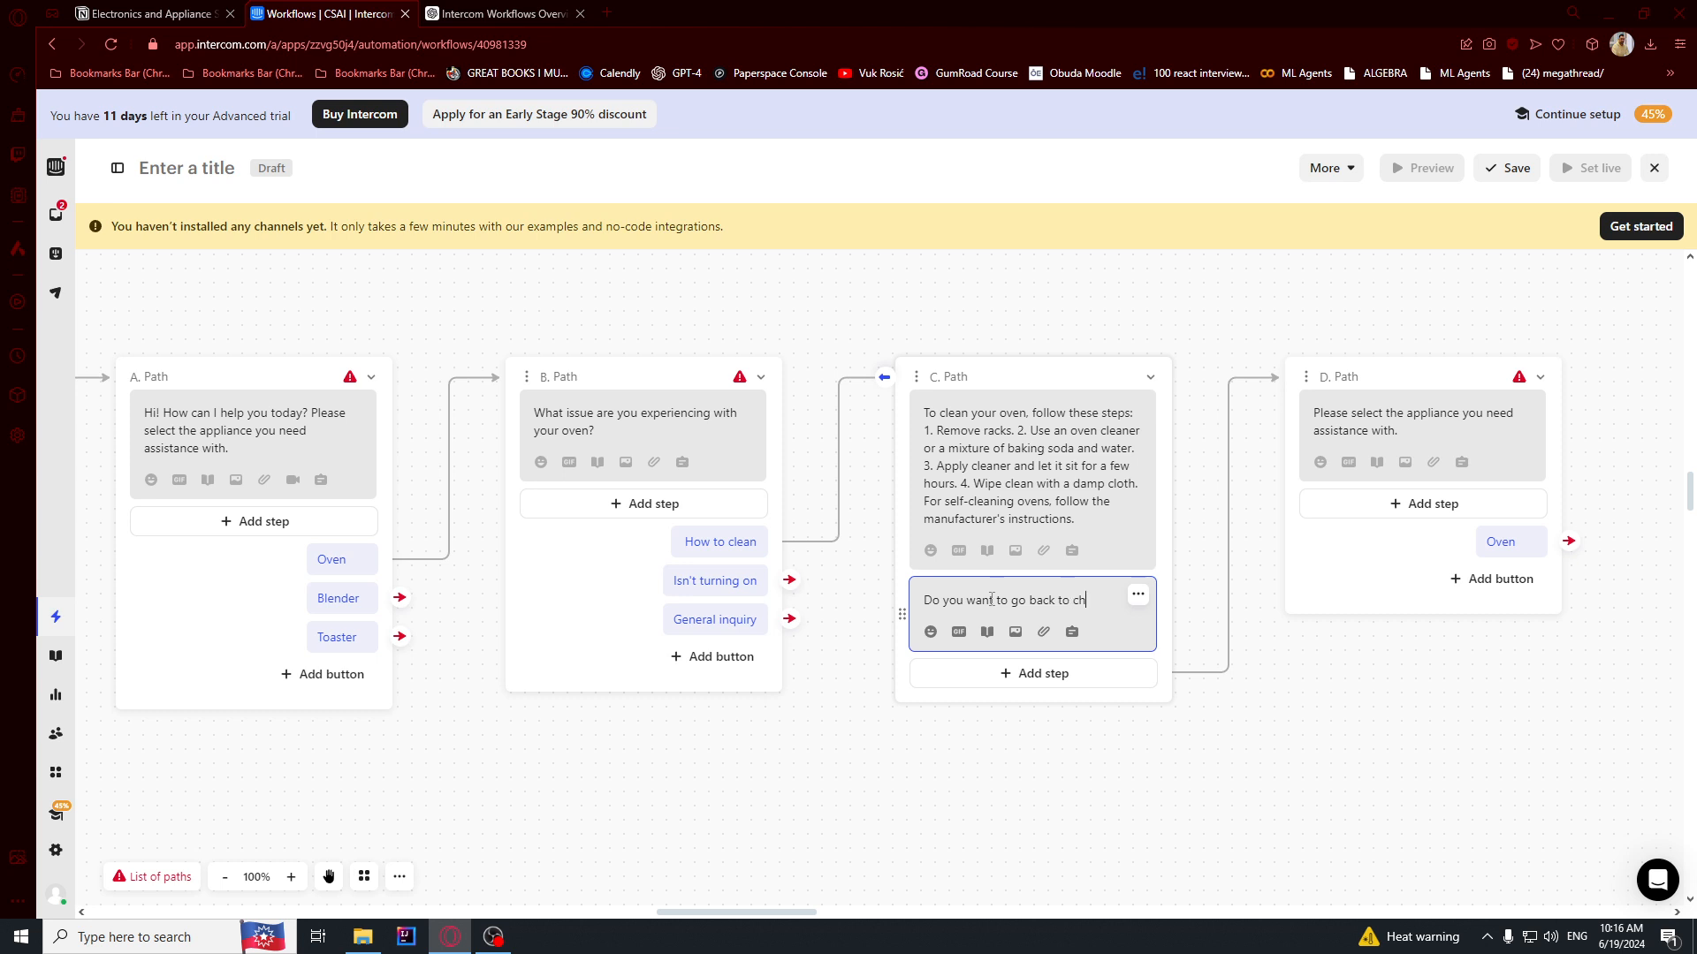
pyautogui.hotkey('ctrl', 'a')
pyautogui.write('Do you')
pyautogui.write('lian')
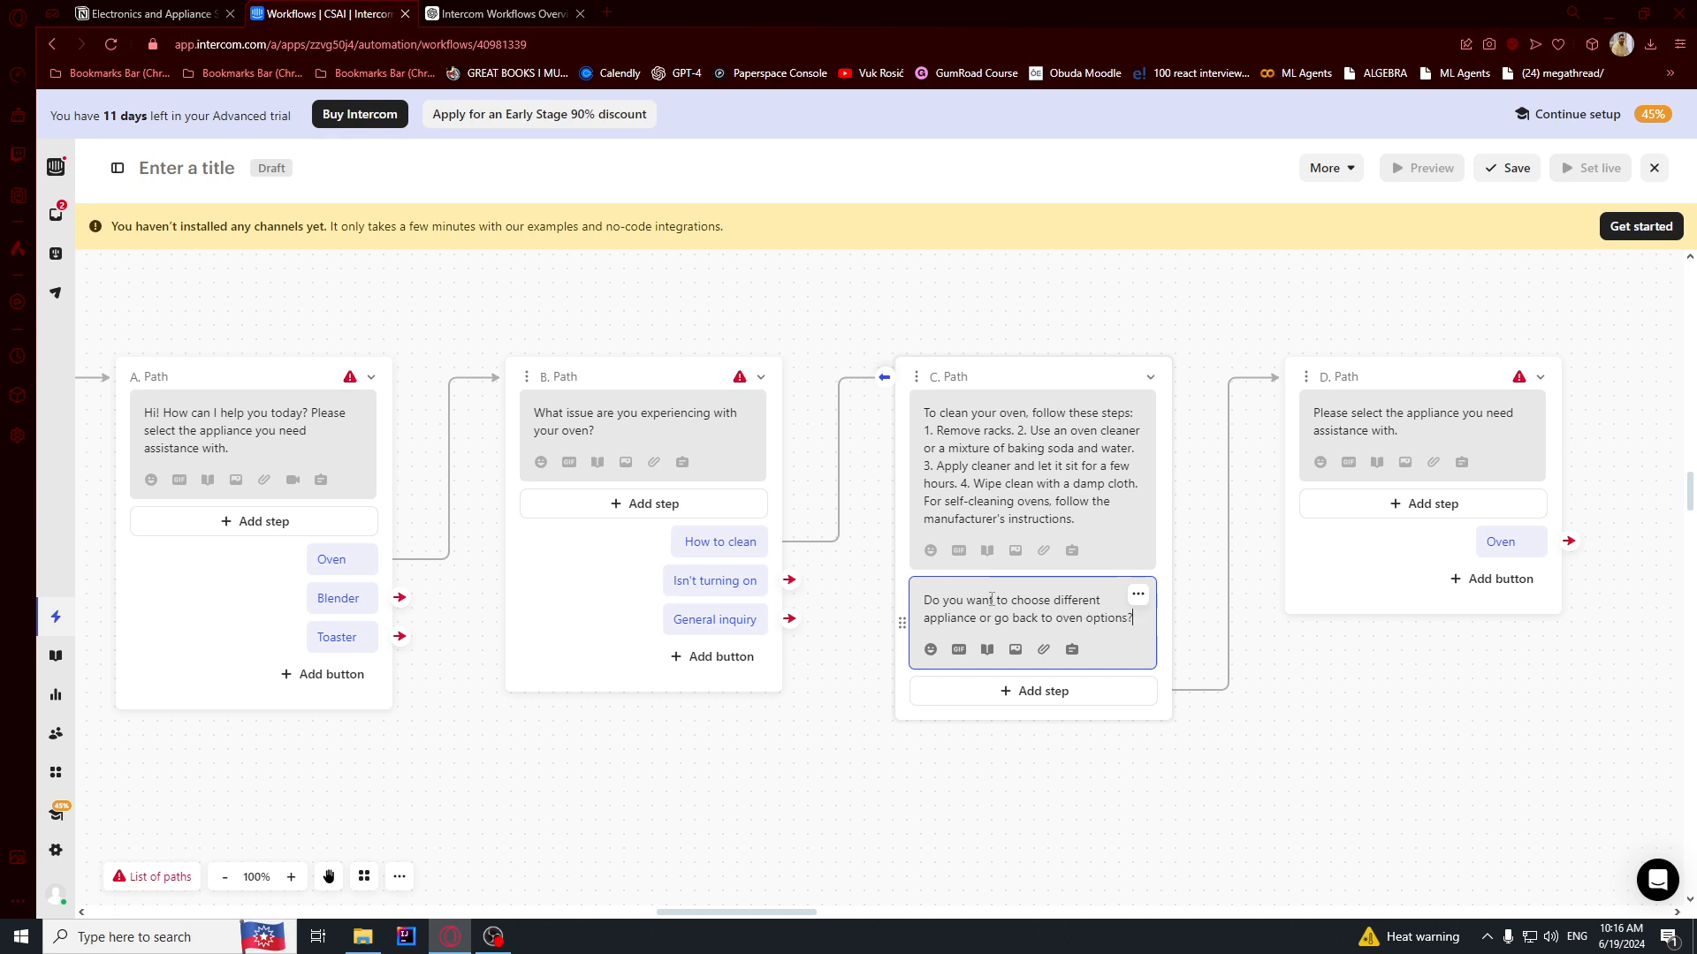
# - Add two reply buttons to the oven cleaning path, named "Choose different appliance" and "Oven options"
pyautogui.click(1047, 691)
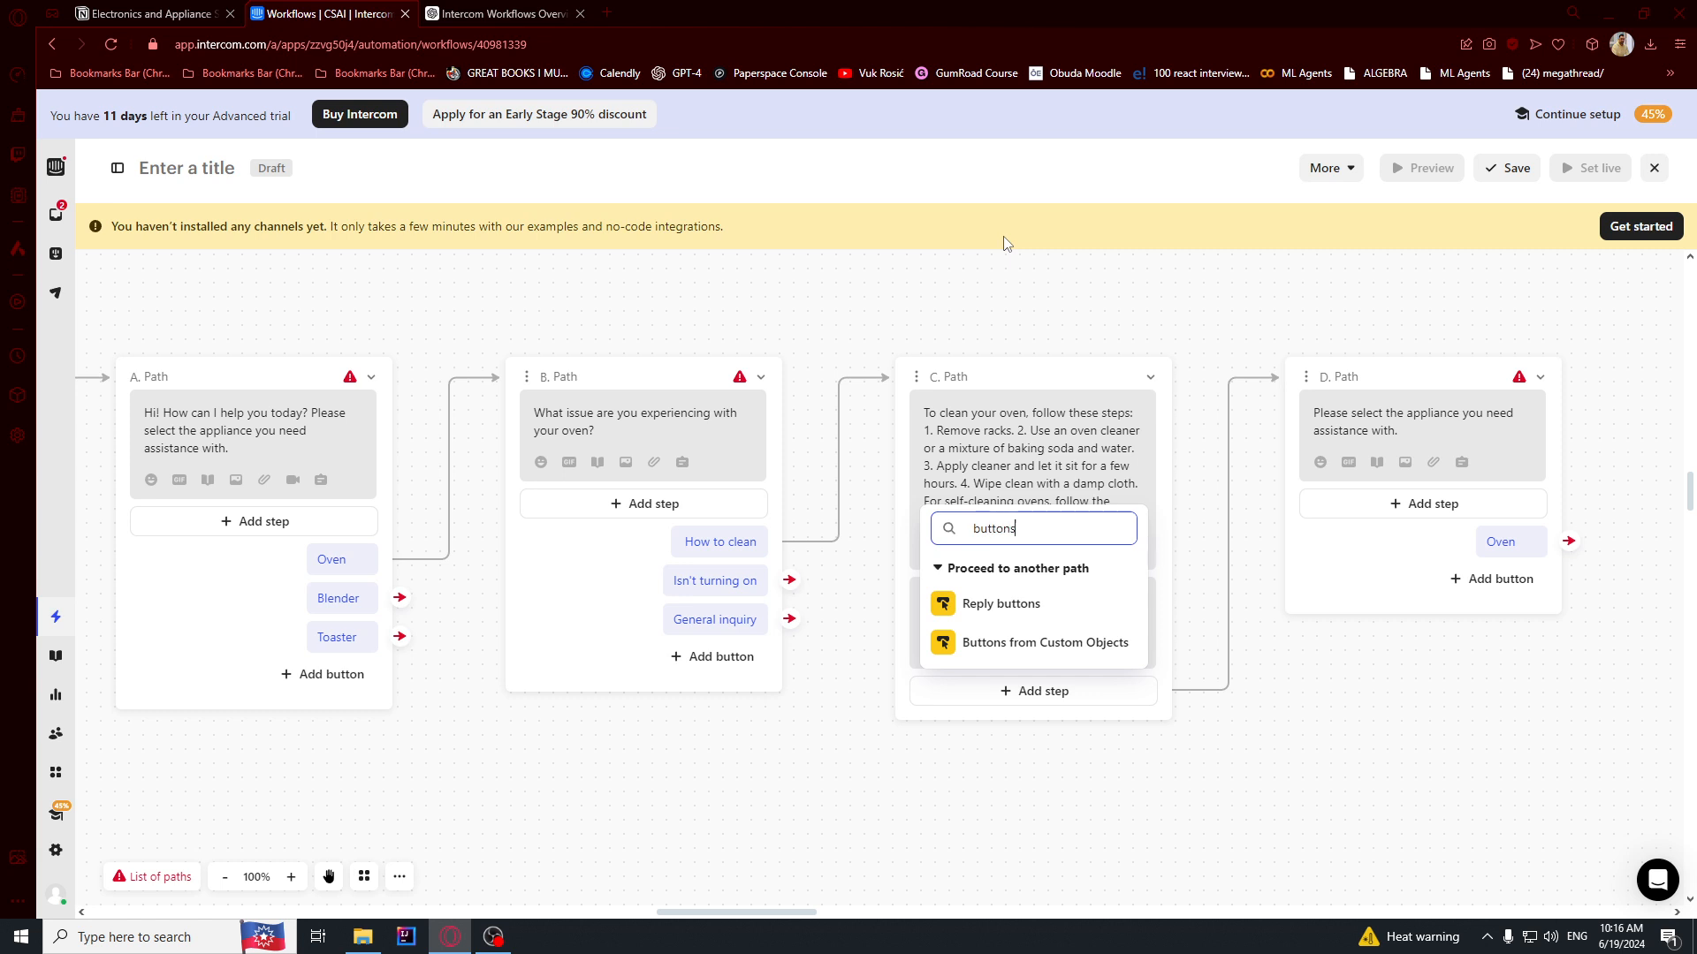
pyautogui.click(1022, 602)
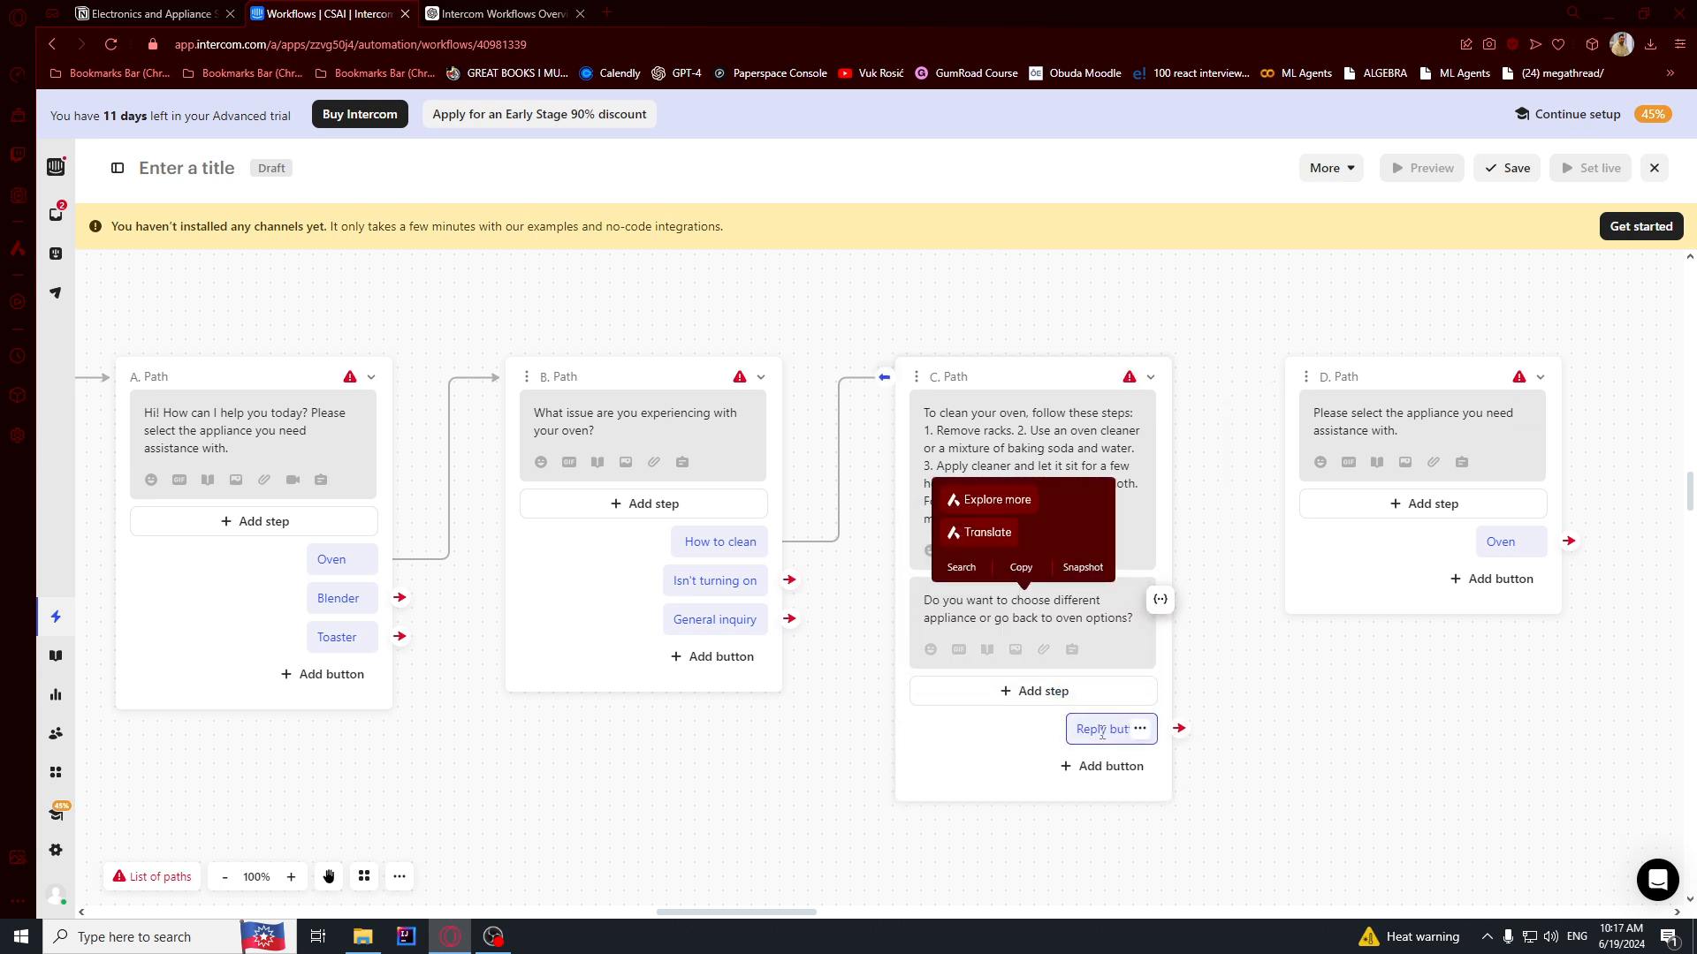
pyautogui.write('Choose different ap')
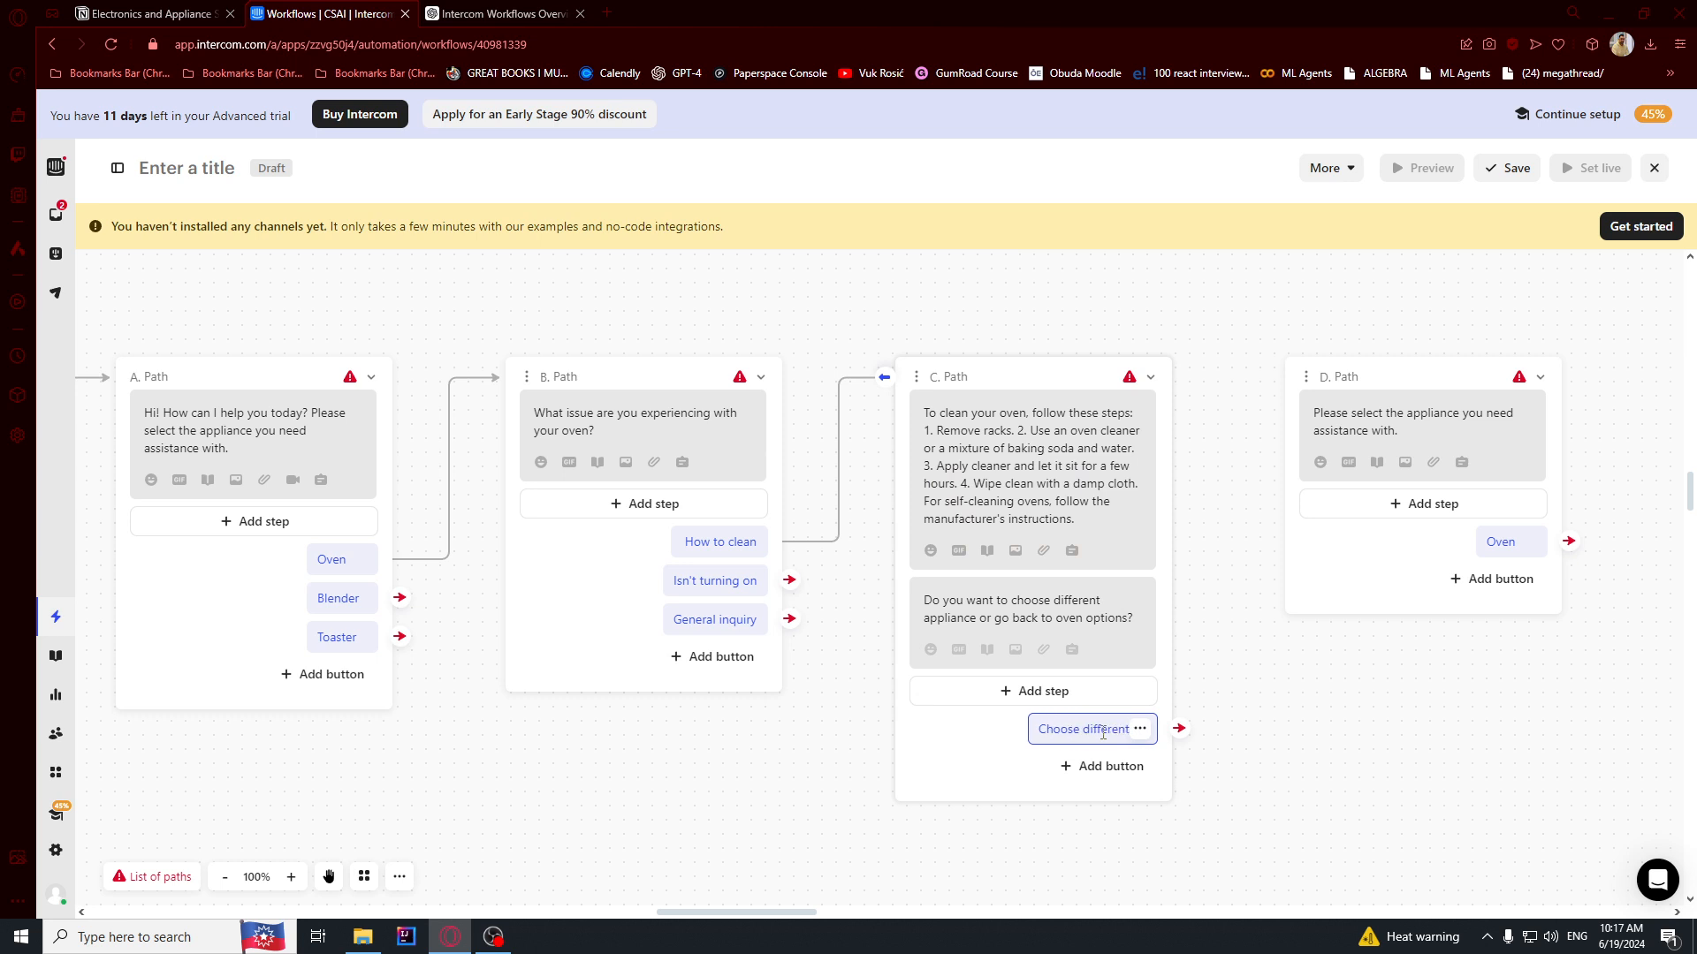
pyautogui.write('pliance')
pyautogui.click(1104, 767)
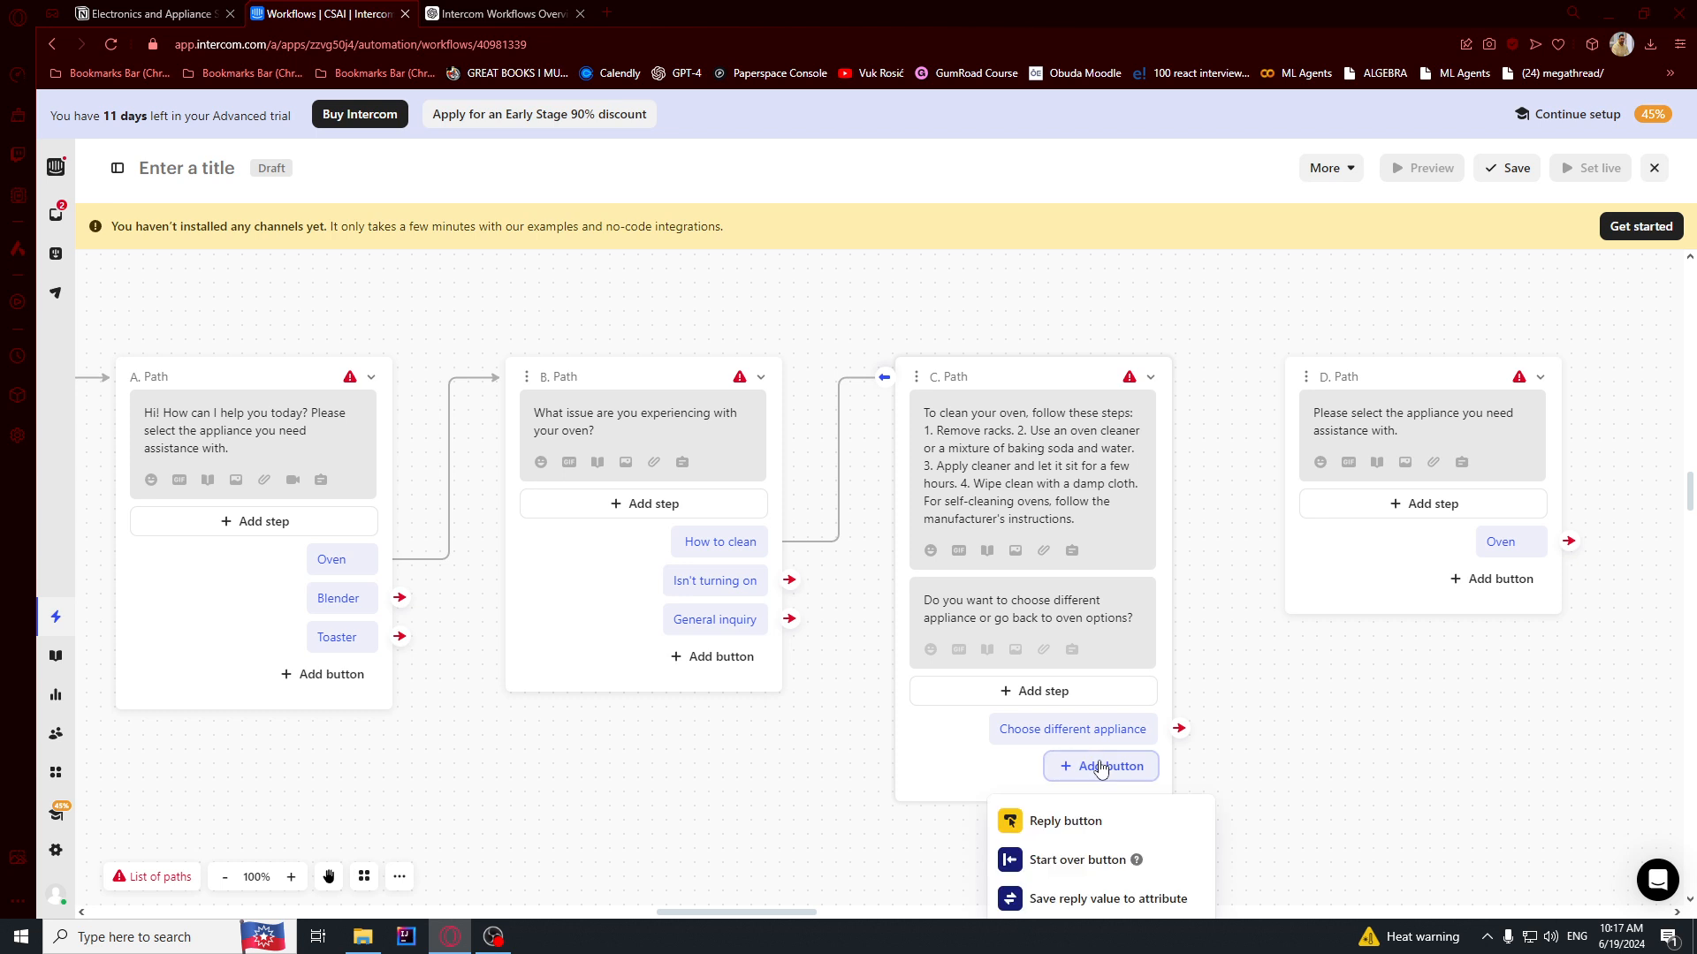
pyautogui.click(1091, 815)
pyautogui.write('O')
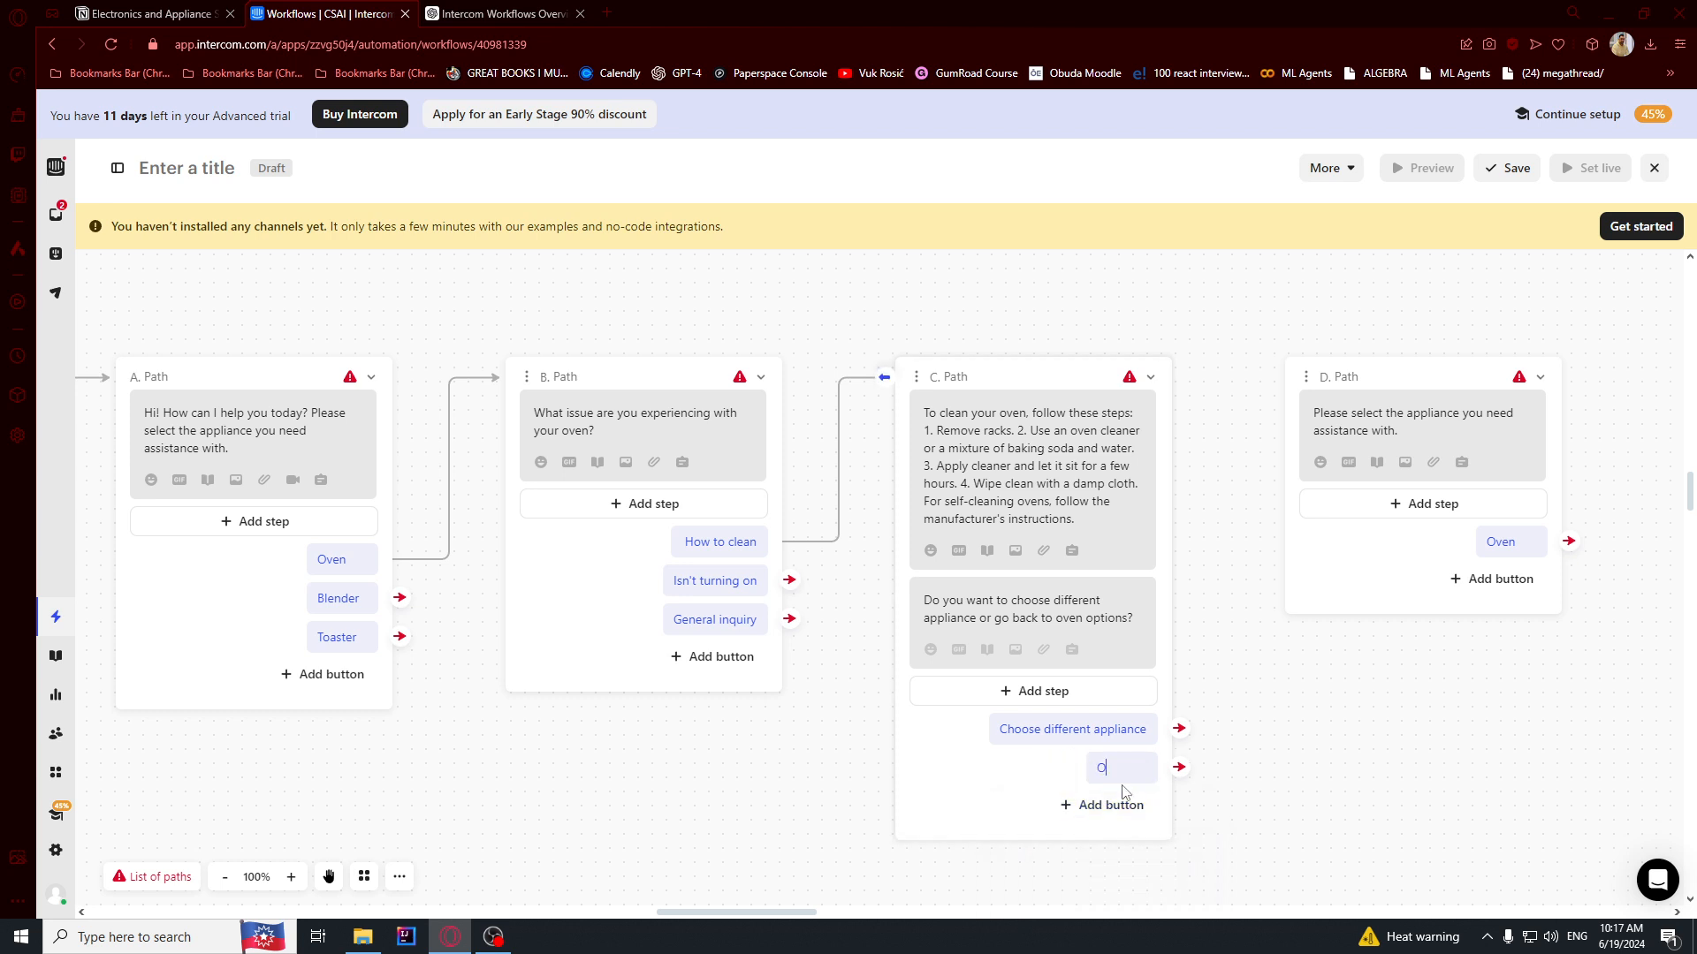
pyautogui.write('ven options')
# - Connect the "Oven options" button to the oven question path and "Choose different appliance" to path D
pyautogui.moveTo(1180, 766); pyautogui.dragTo(513, 382)
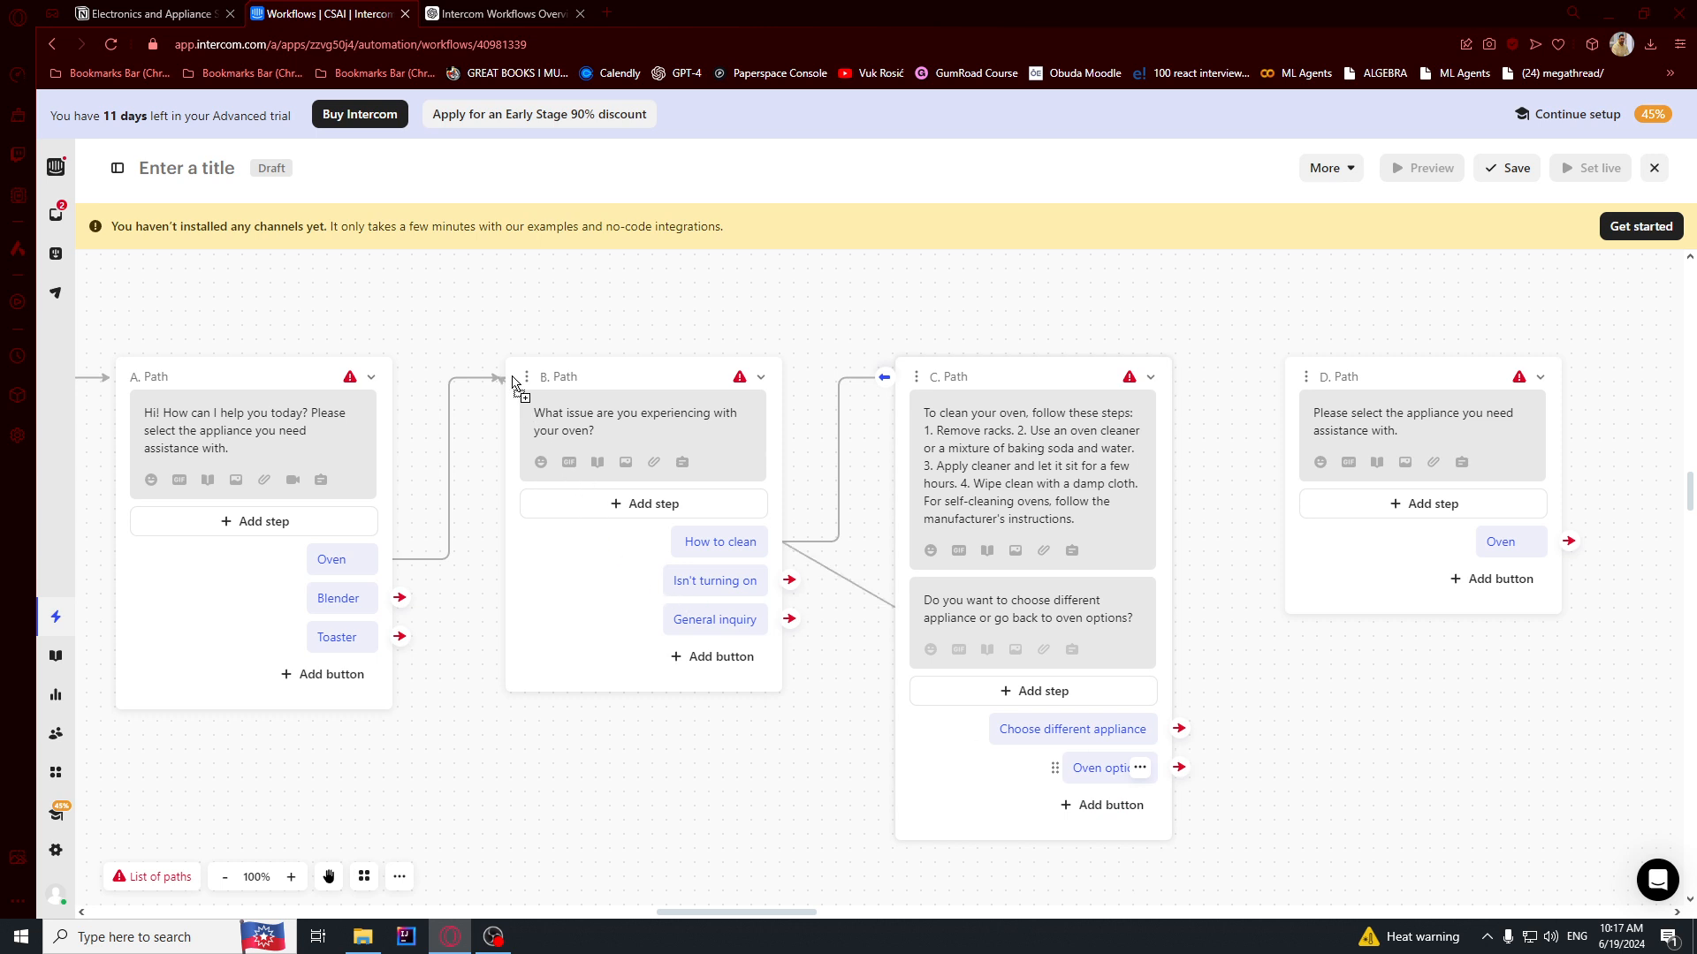
pyautogui.moveTo(513, 382); pyautogui.dragTo(515, 380)
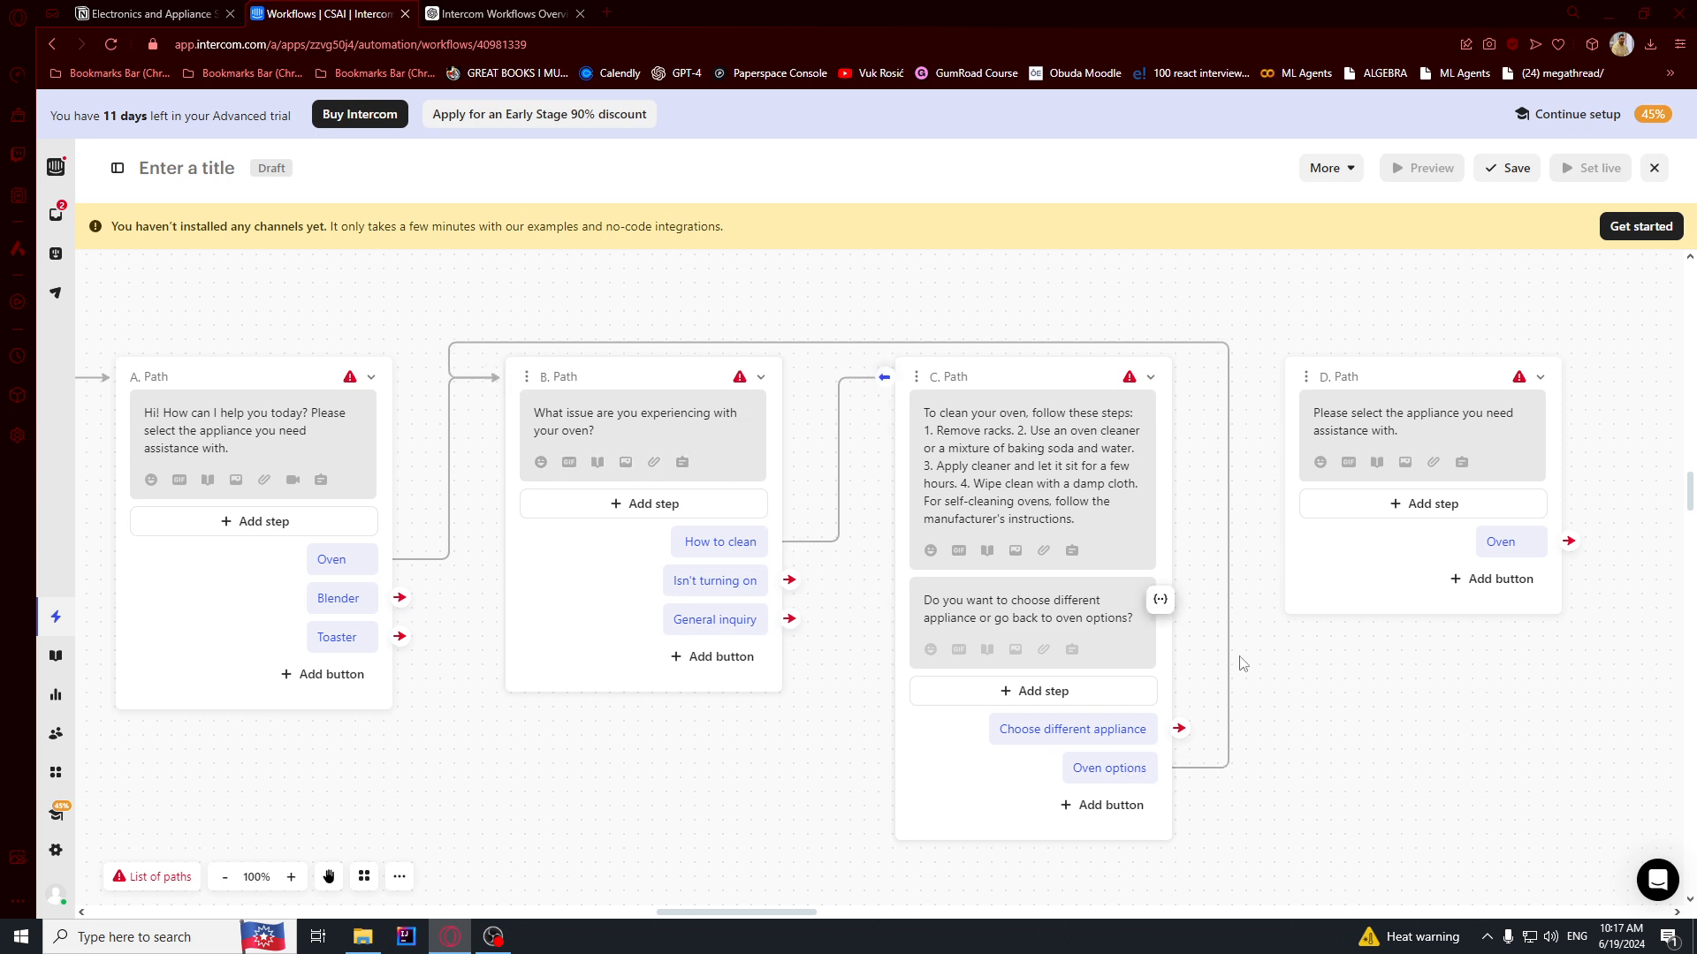
pyautogui.moveTo(1180, 728)
pyautogui.mouseDown()
pyautogui.moveTo(1281, 497)
pyautogui.moveTo(1304, 393)
pyautogui.mouseUp()
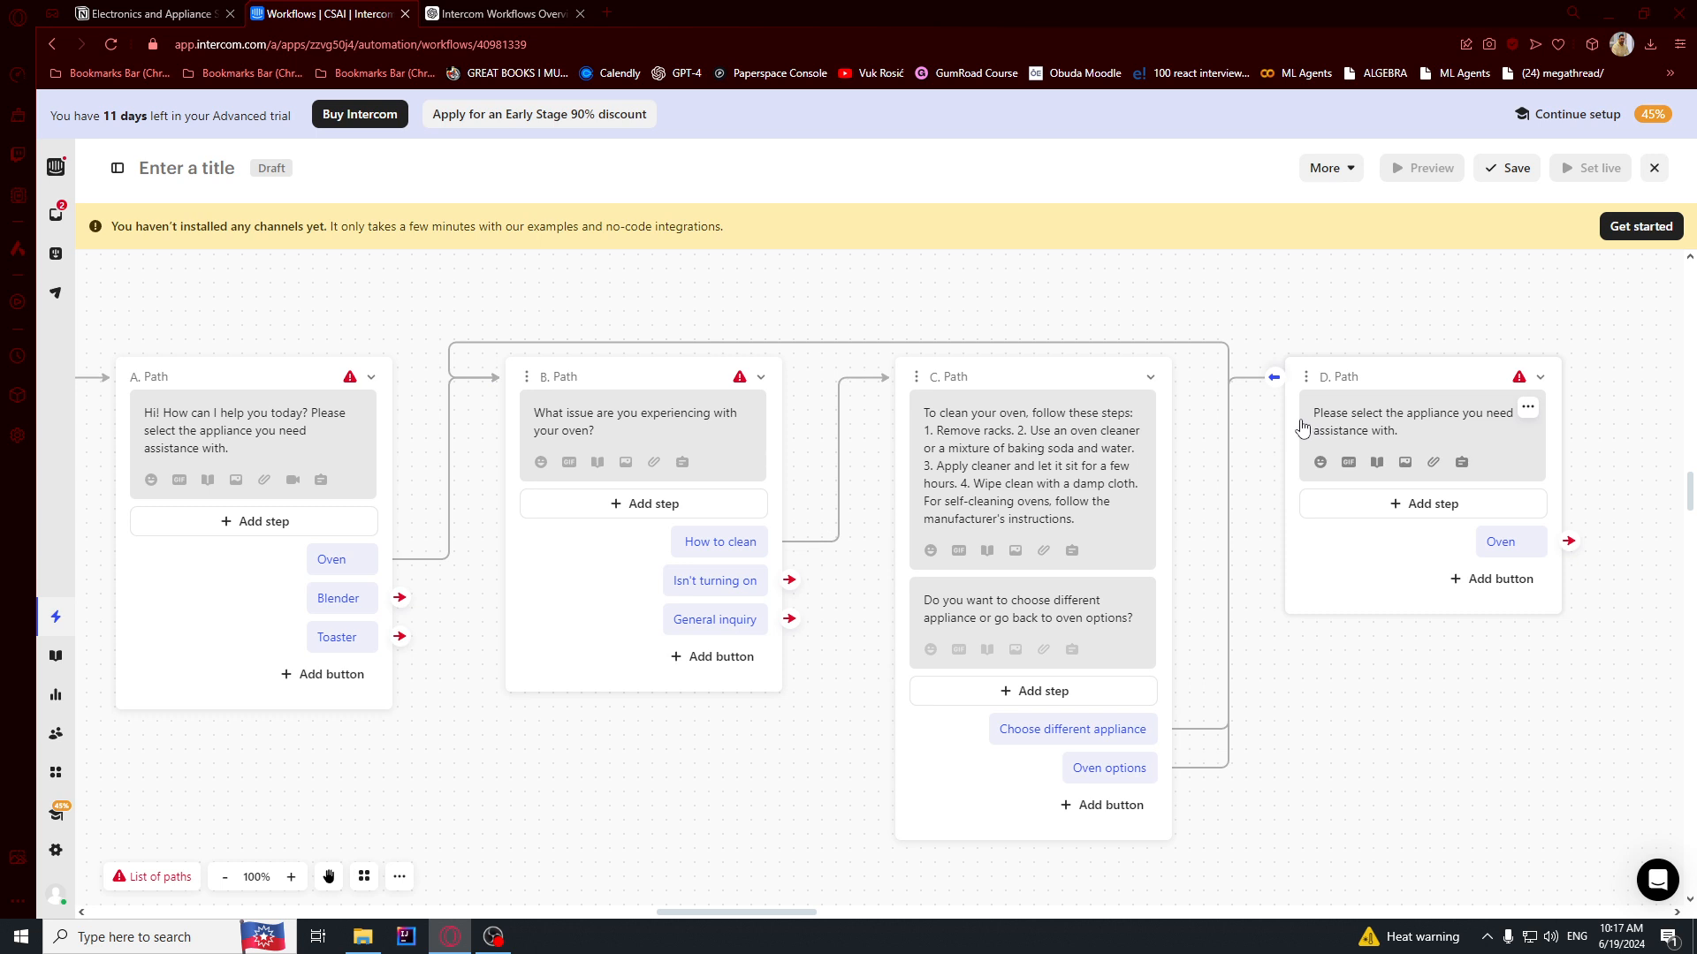
# - Compare the wording of the greeting message in path A with the appliance selection message in path D
pyautogui.click(1433, 405)
pyautogui.moveTo(1432, 413); pyautogui.dragTo(1462, 546)
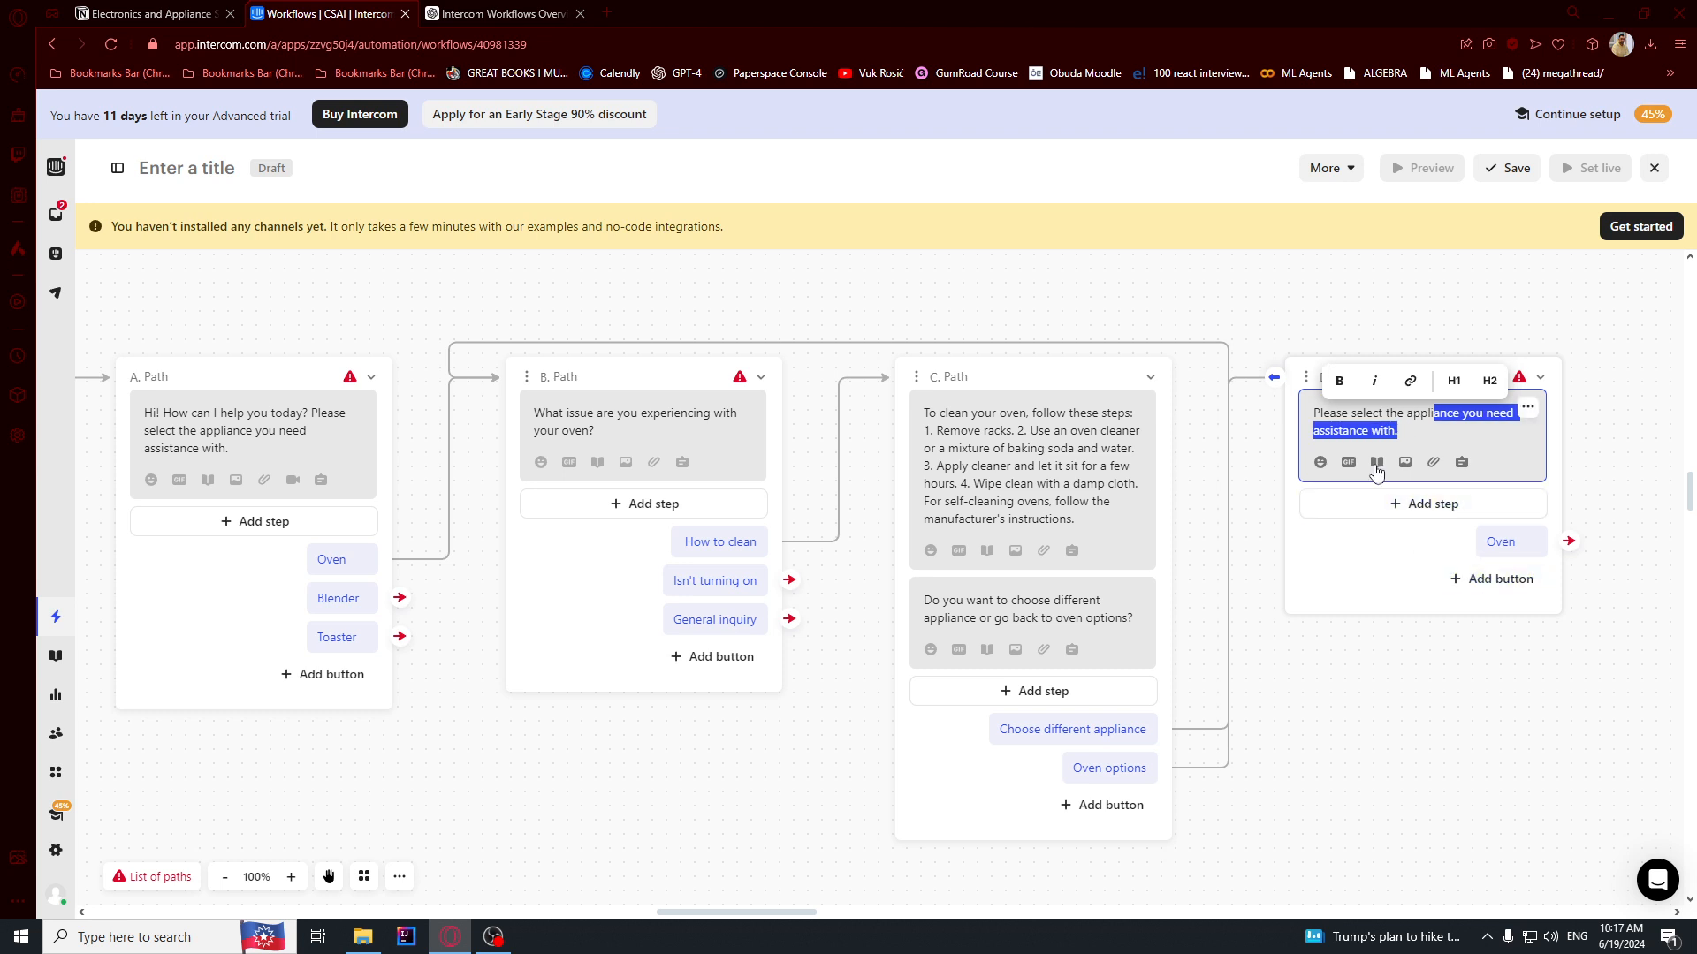
pyautogui.click(1406, 414)
pyautogui.moveTo(1400, 432); pyautogui.dragTo(1307, 415)
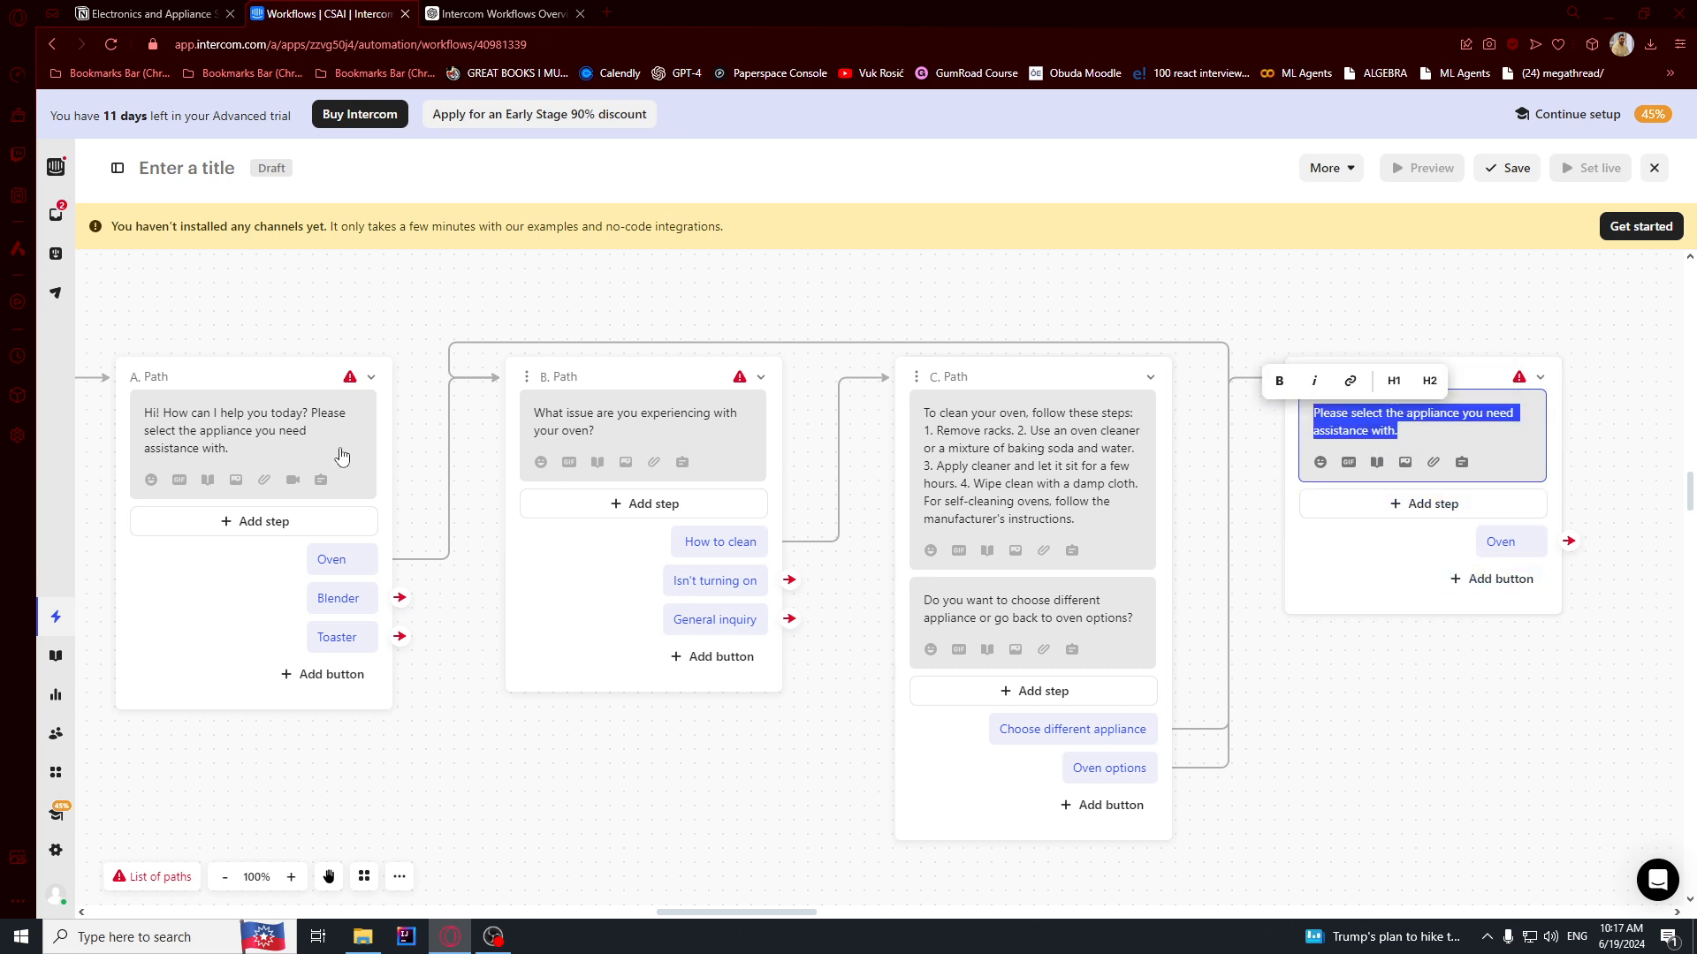
pyautogui.click(270, 449)
pyautogui.moveTo(150, 408); pyautogui.dragTo(307, 413)
pyautogui.click(1310, 415)
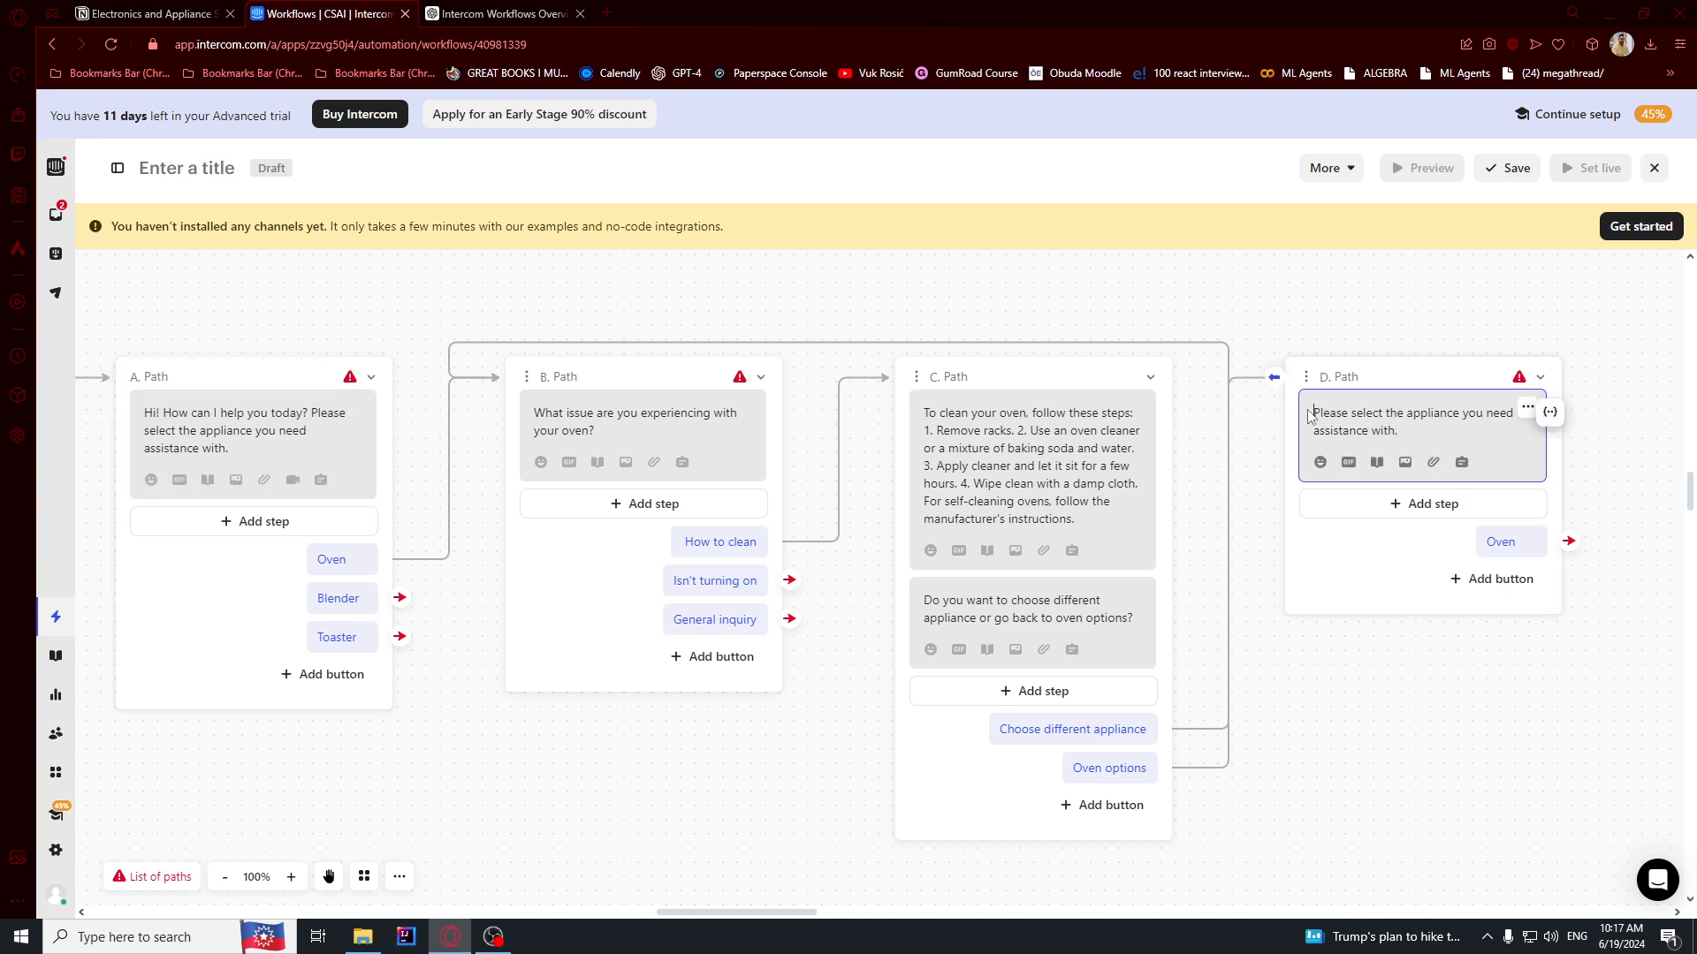
pyautogui.click(247, 415)
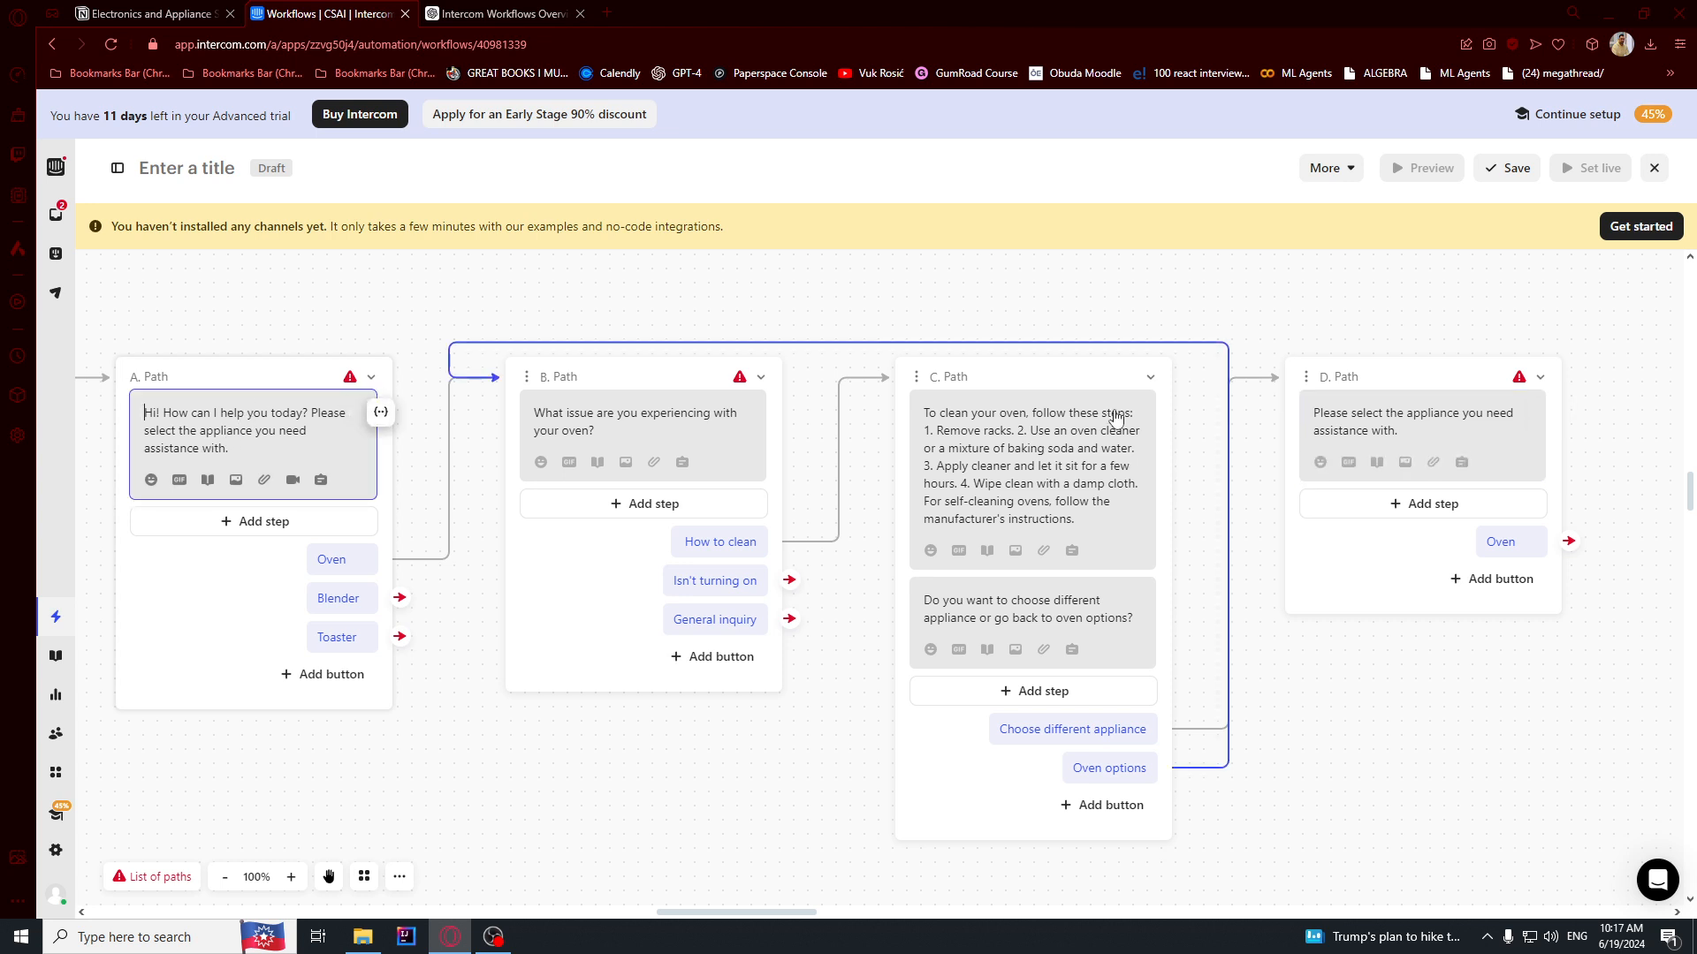
# - Add two more reply buttons to path D, named "Blender" and "Toaster"
pyautogui.click(1502, 580)
pyautogui.click(1485, 632)
pyautogui.write('Blender')
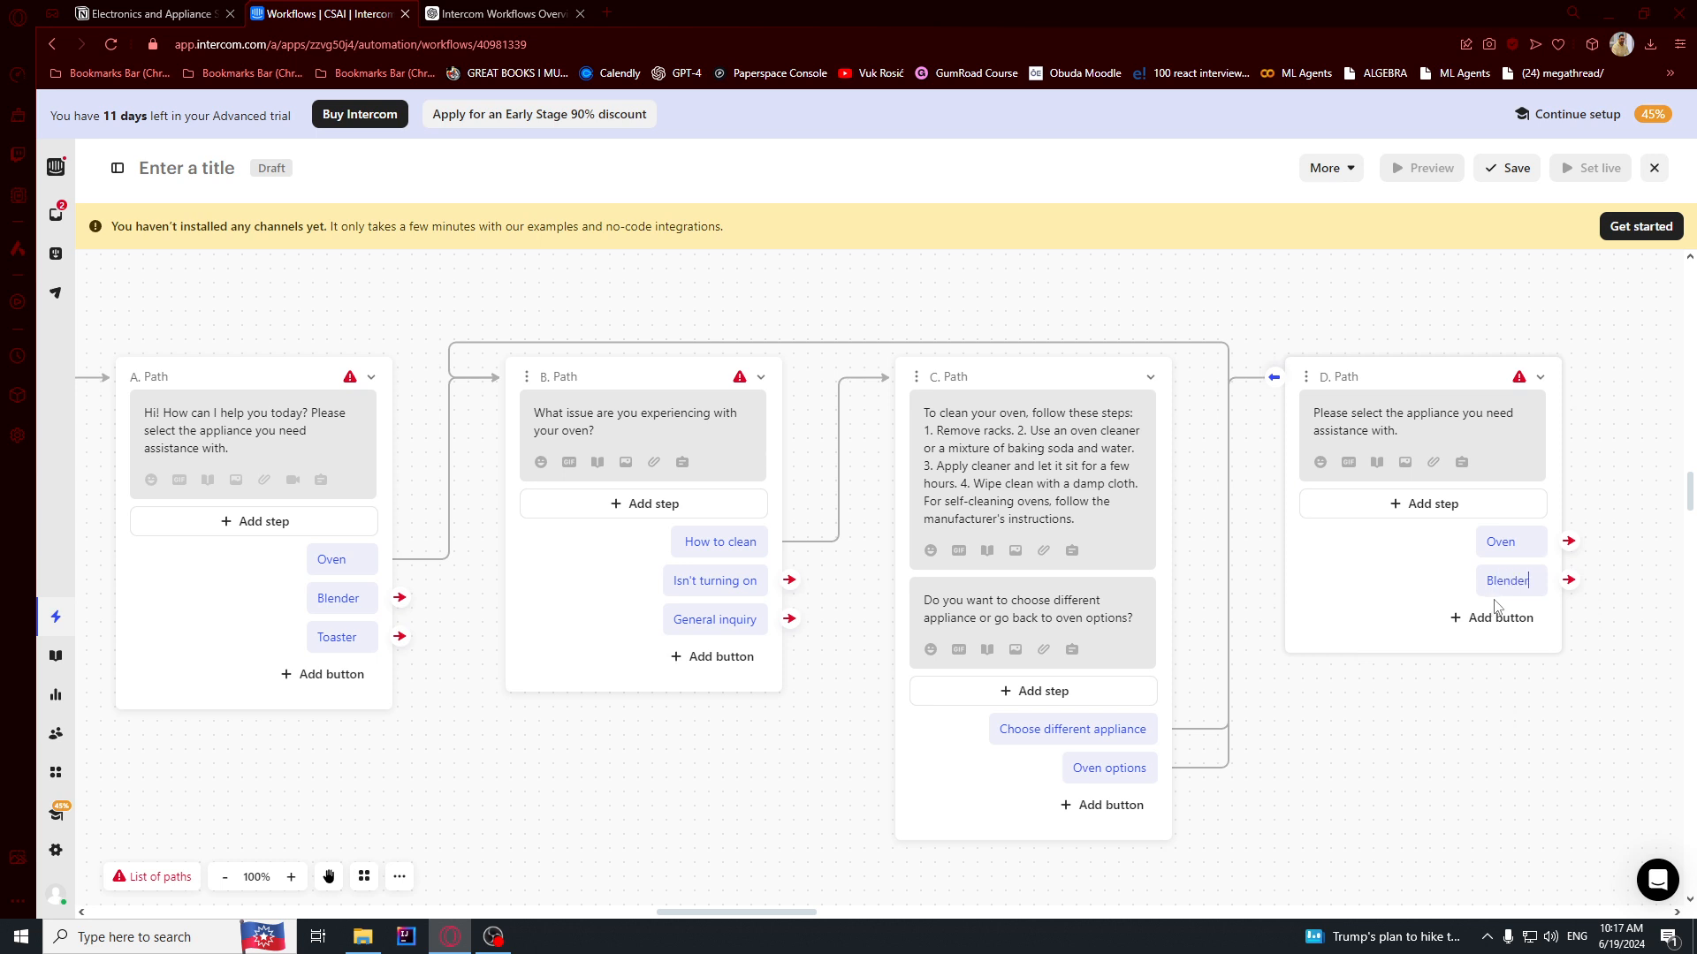
pyautogui.click(1498, 616)
pyautogui.click(1471, 670)
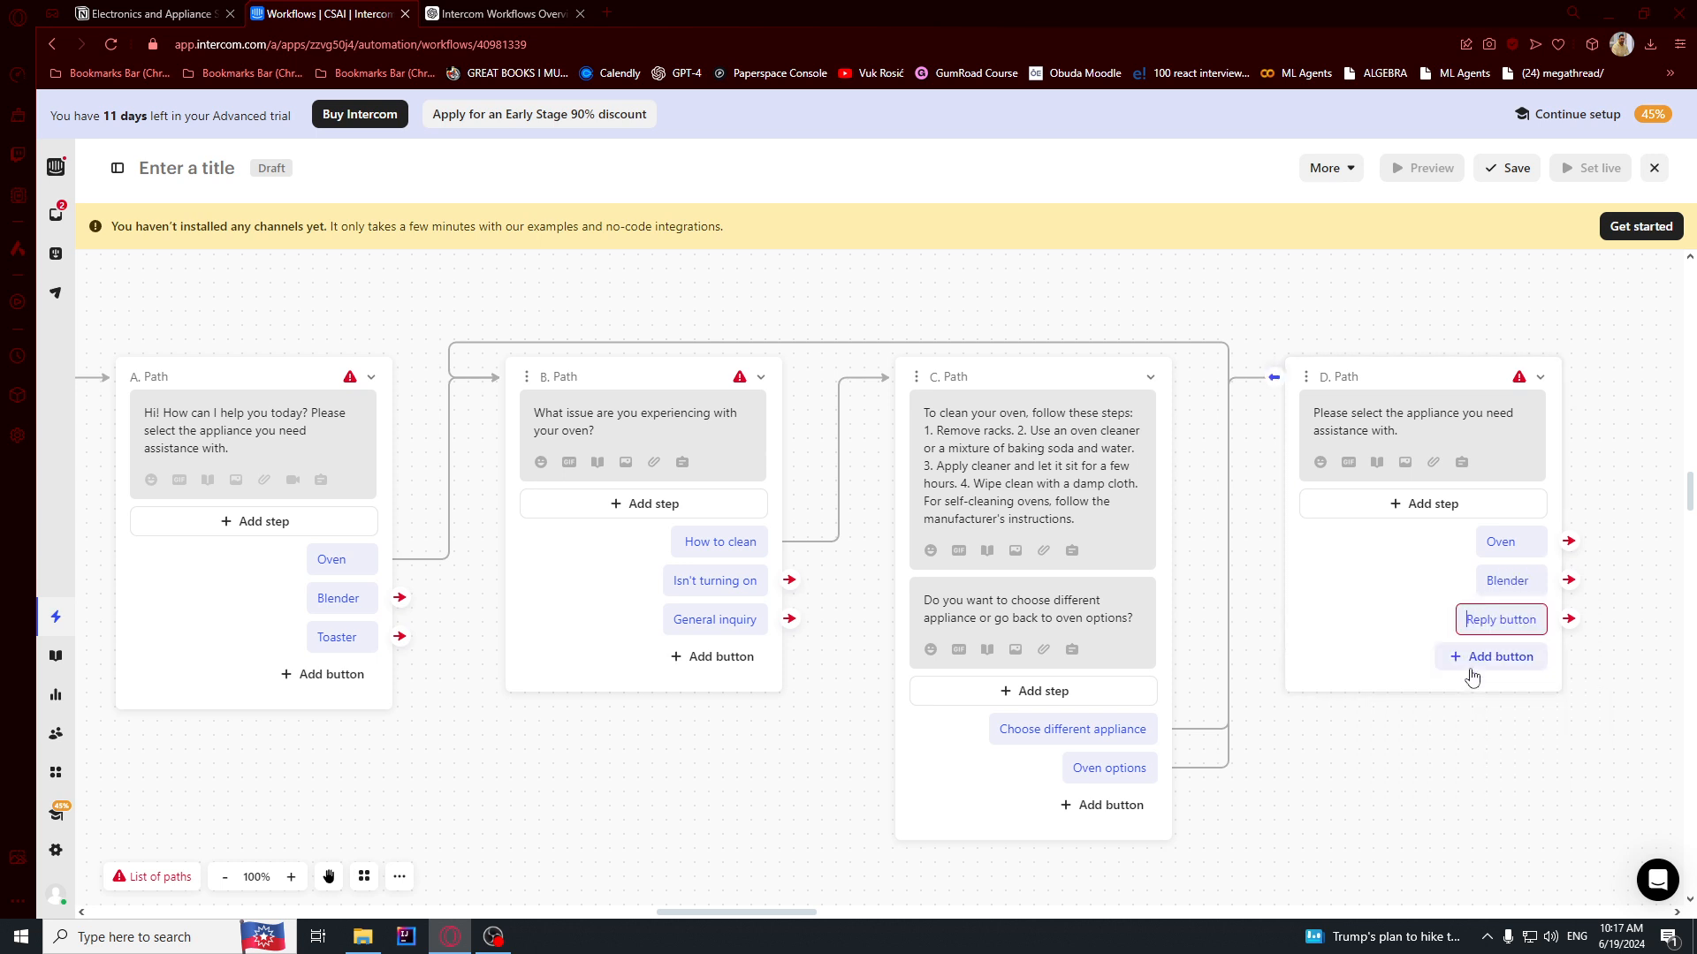
pyautogui.write('Toaster')
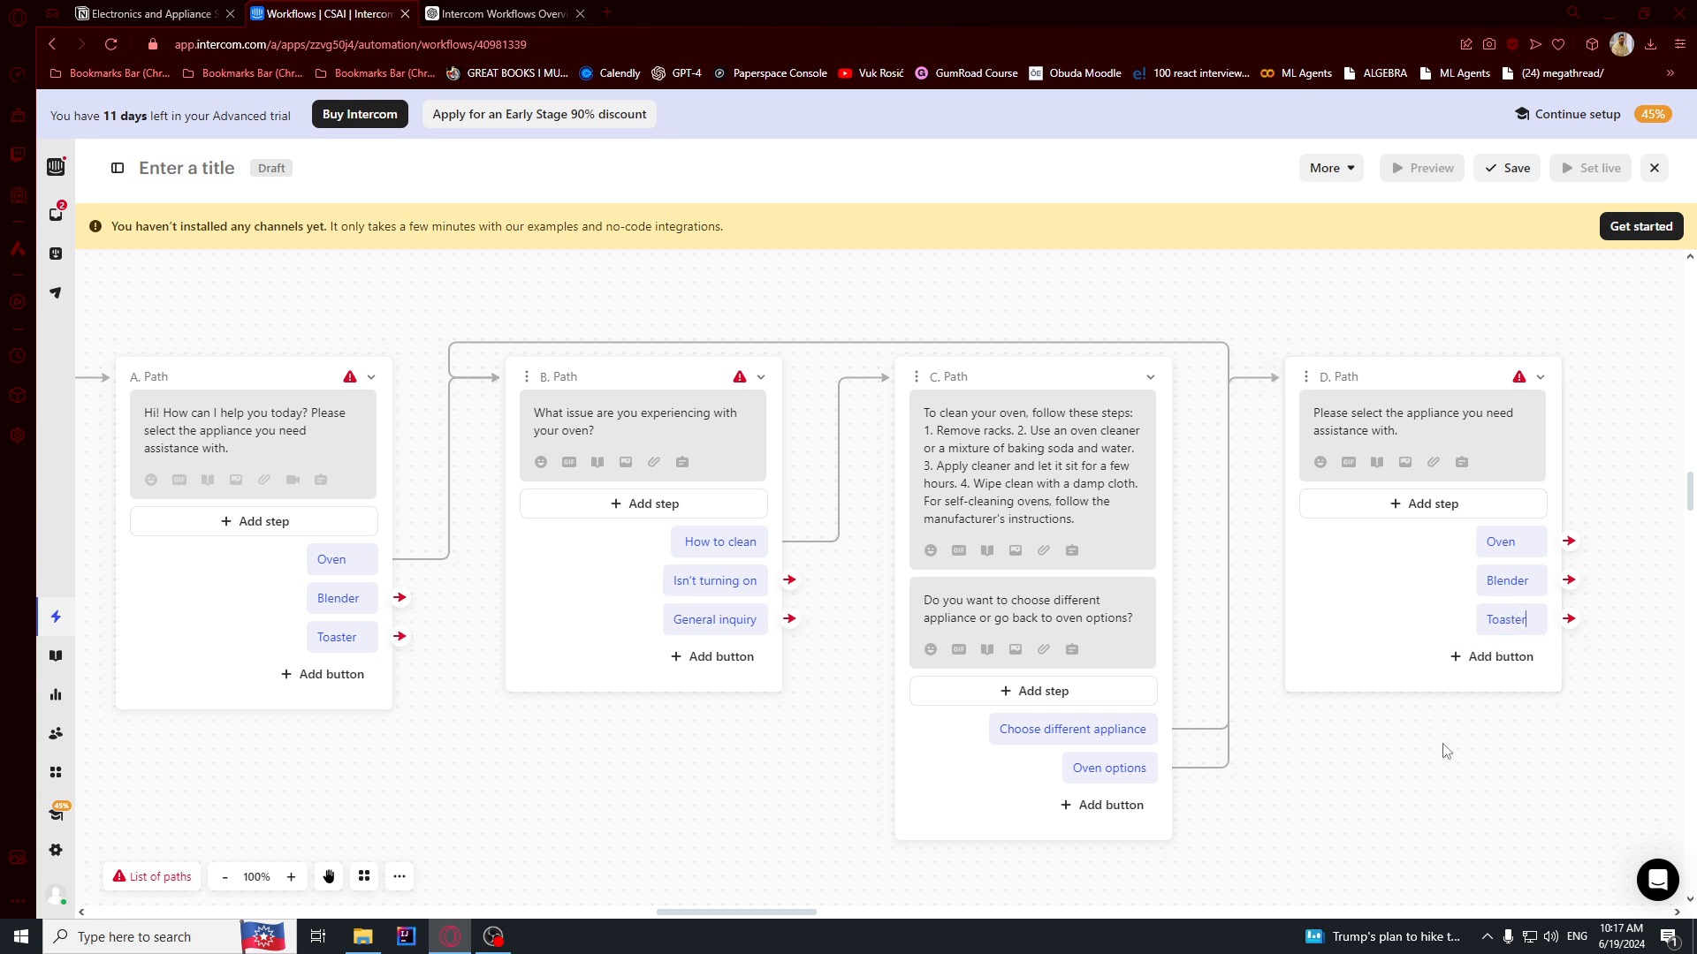
# - Connect path D's "Oven" button to path B, and name path B "Oven" and path C "How to clean oven"
pyautogui.moveTo(1569, 541); pyautogui.dragTo(549, 379)
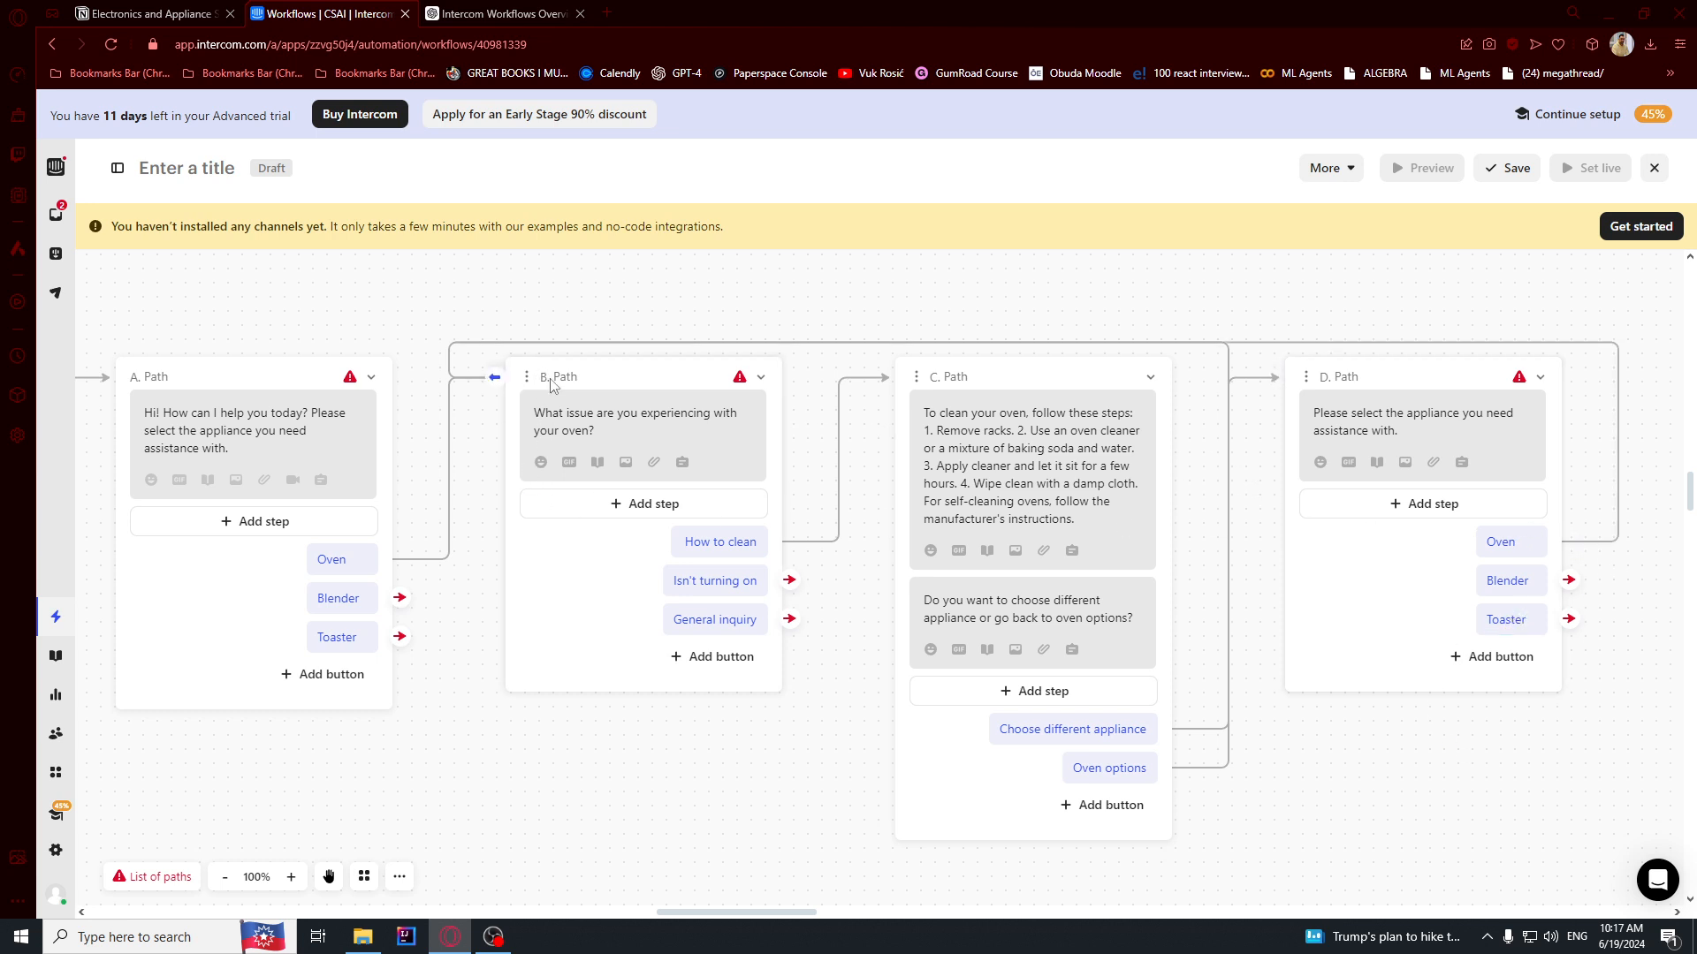
pyautogui.click(572, 375)
pyautogui.write('Oven')
pyautogui.click(865, 303)
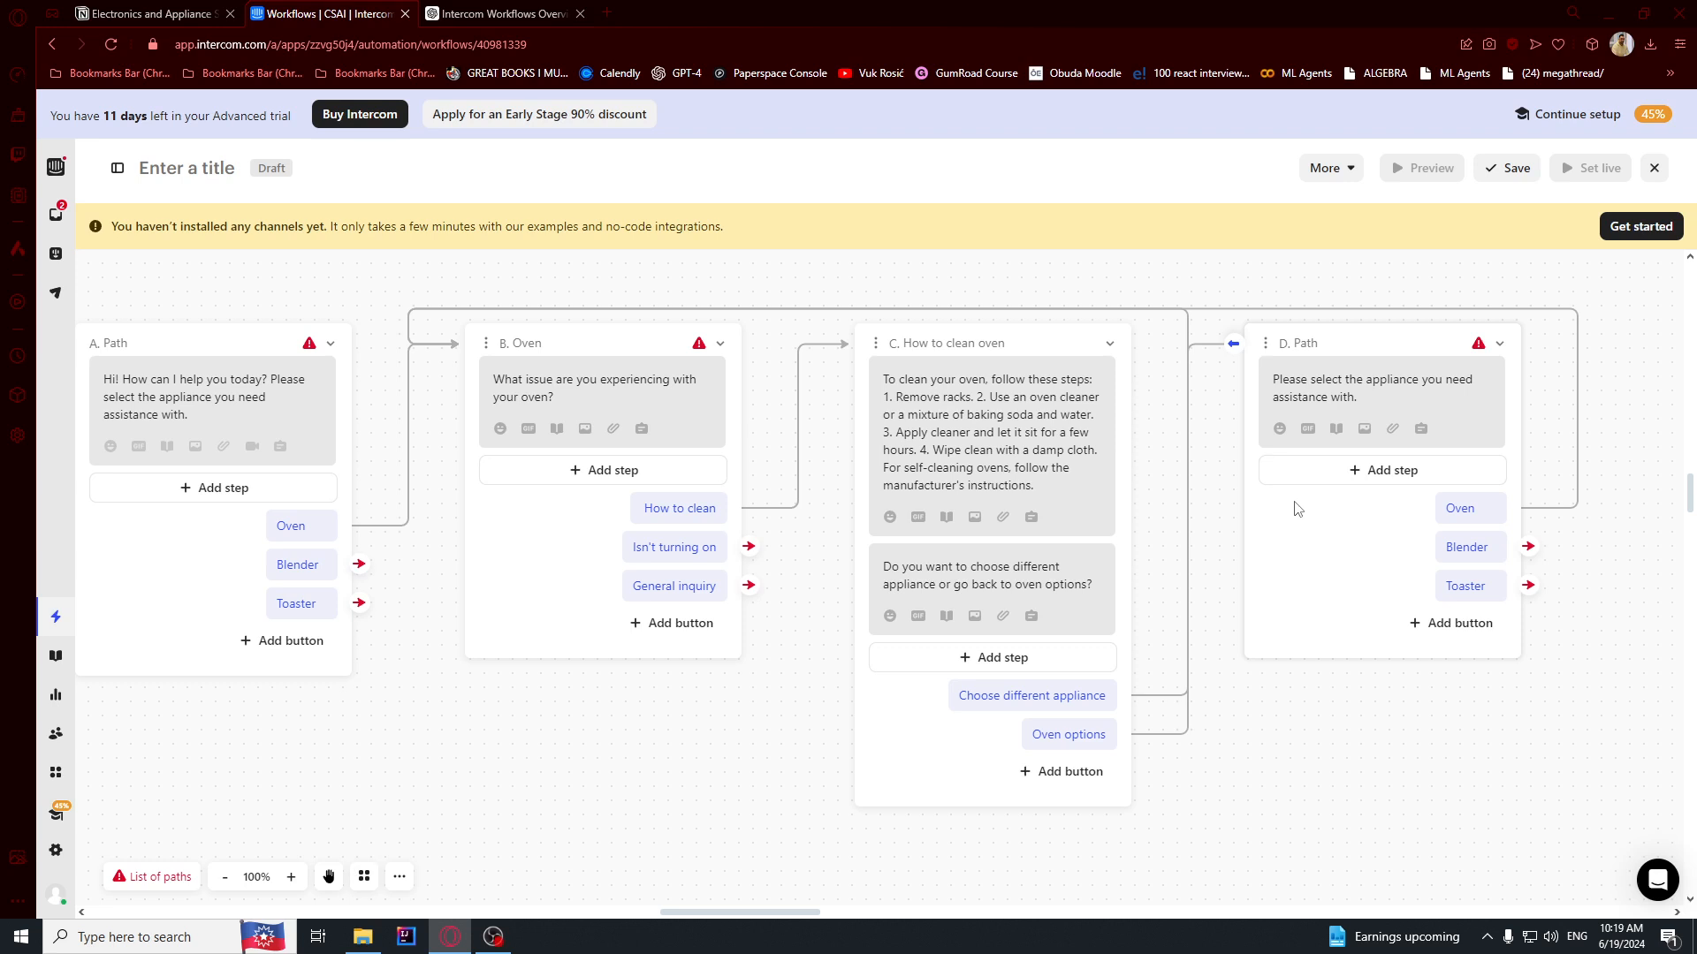
# - Switch to the Notion outline and copy the bot message text for the oven's "Isn't turning on" option
pyautogui.hotkey('ctrl', 'shift', 'Tab')
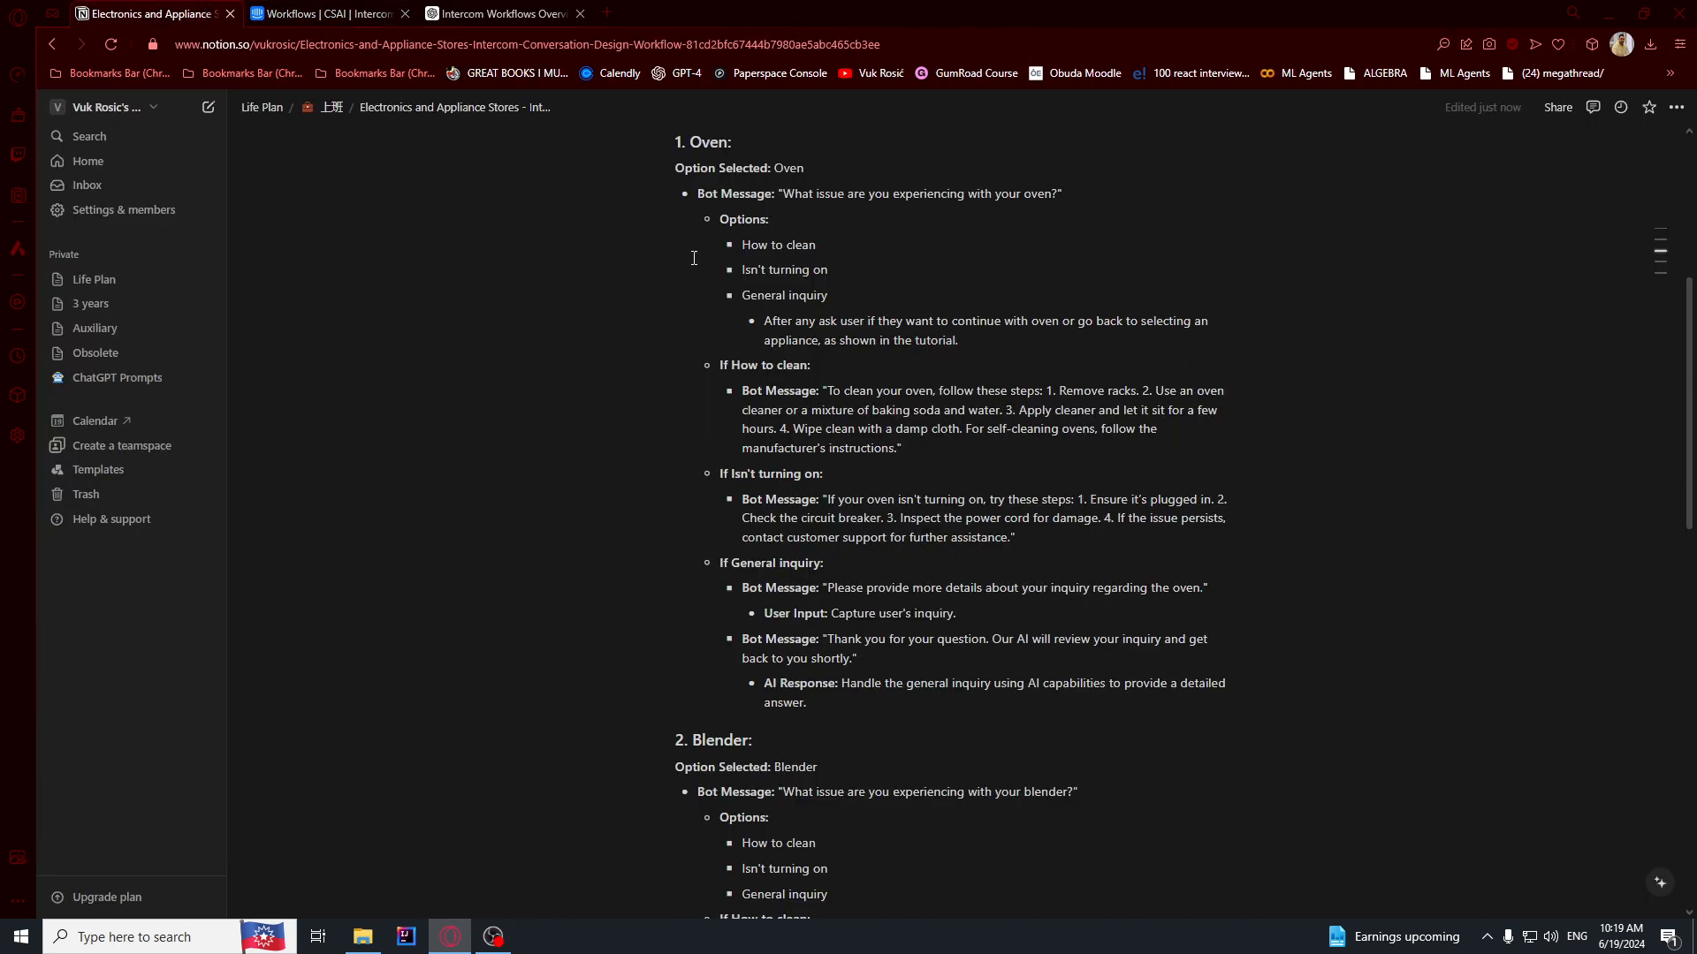
pyautogui.tripleClick(754, 270)
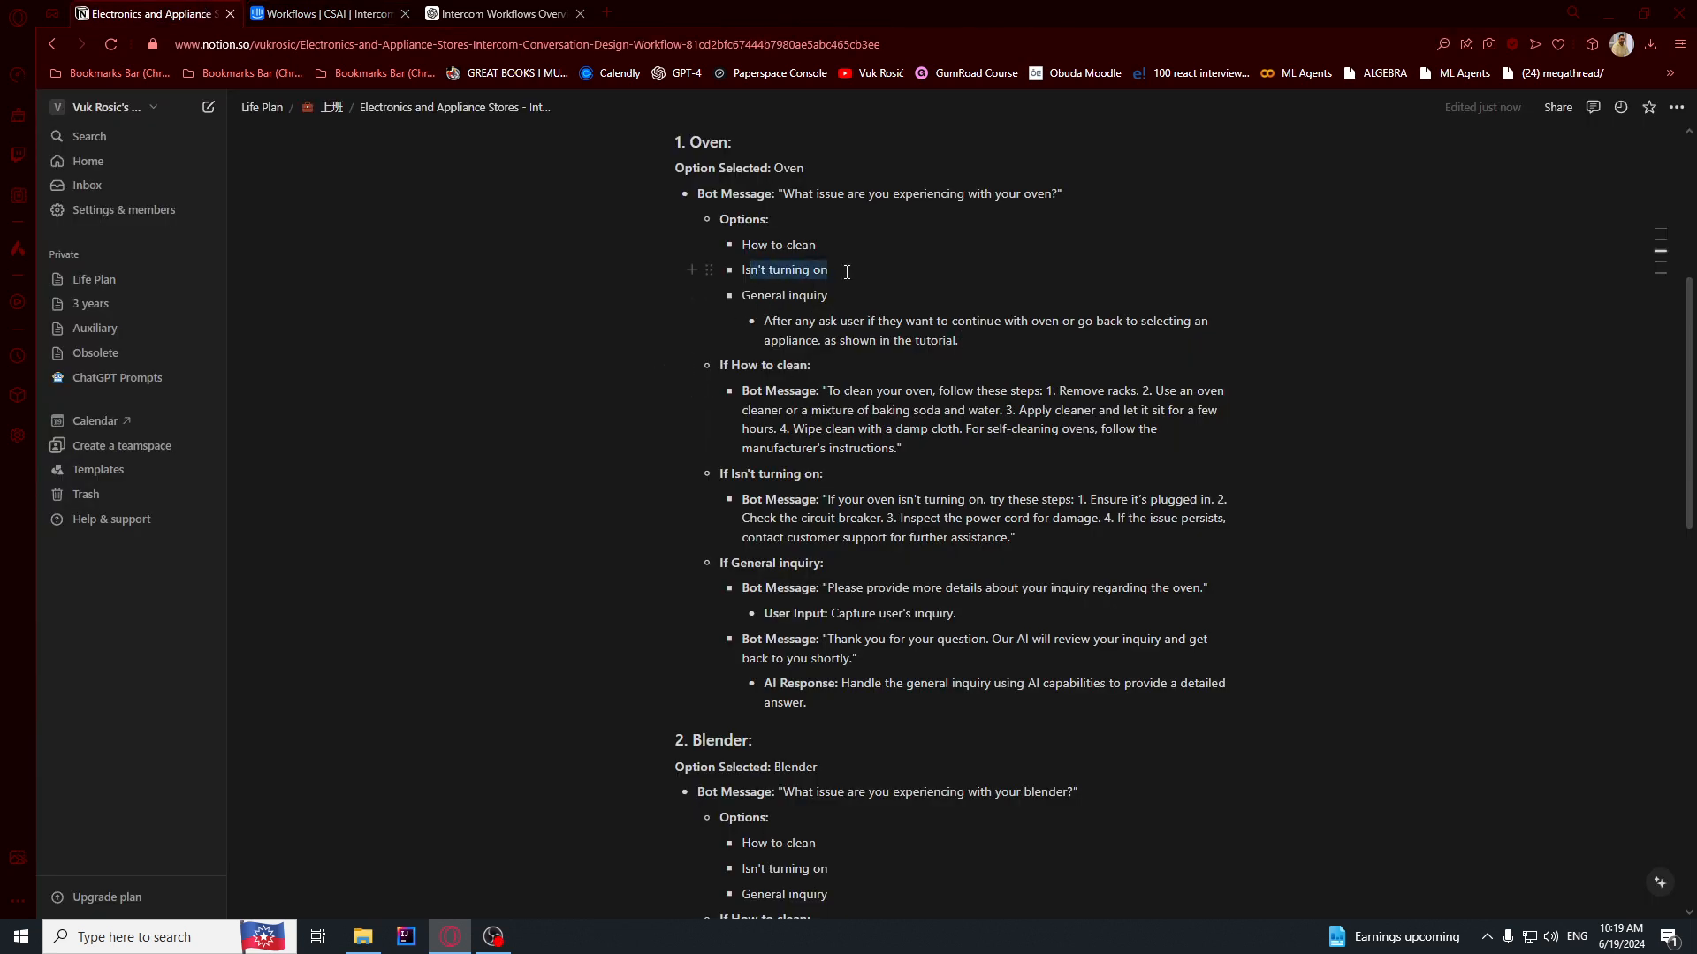
pyautogui.click(765, 390)
pyautogui.moveTo(832, 502); pyautogui.dragTo(1014, 540)
pyautogui.hotkey('ctrl', 'c')
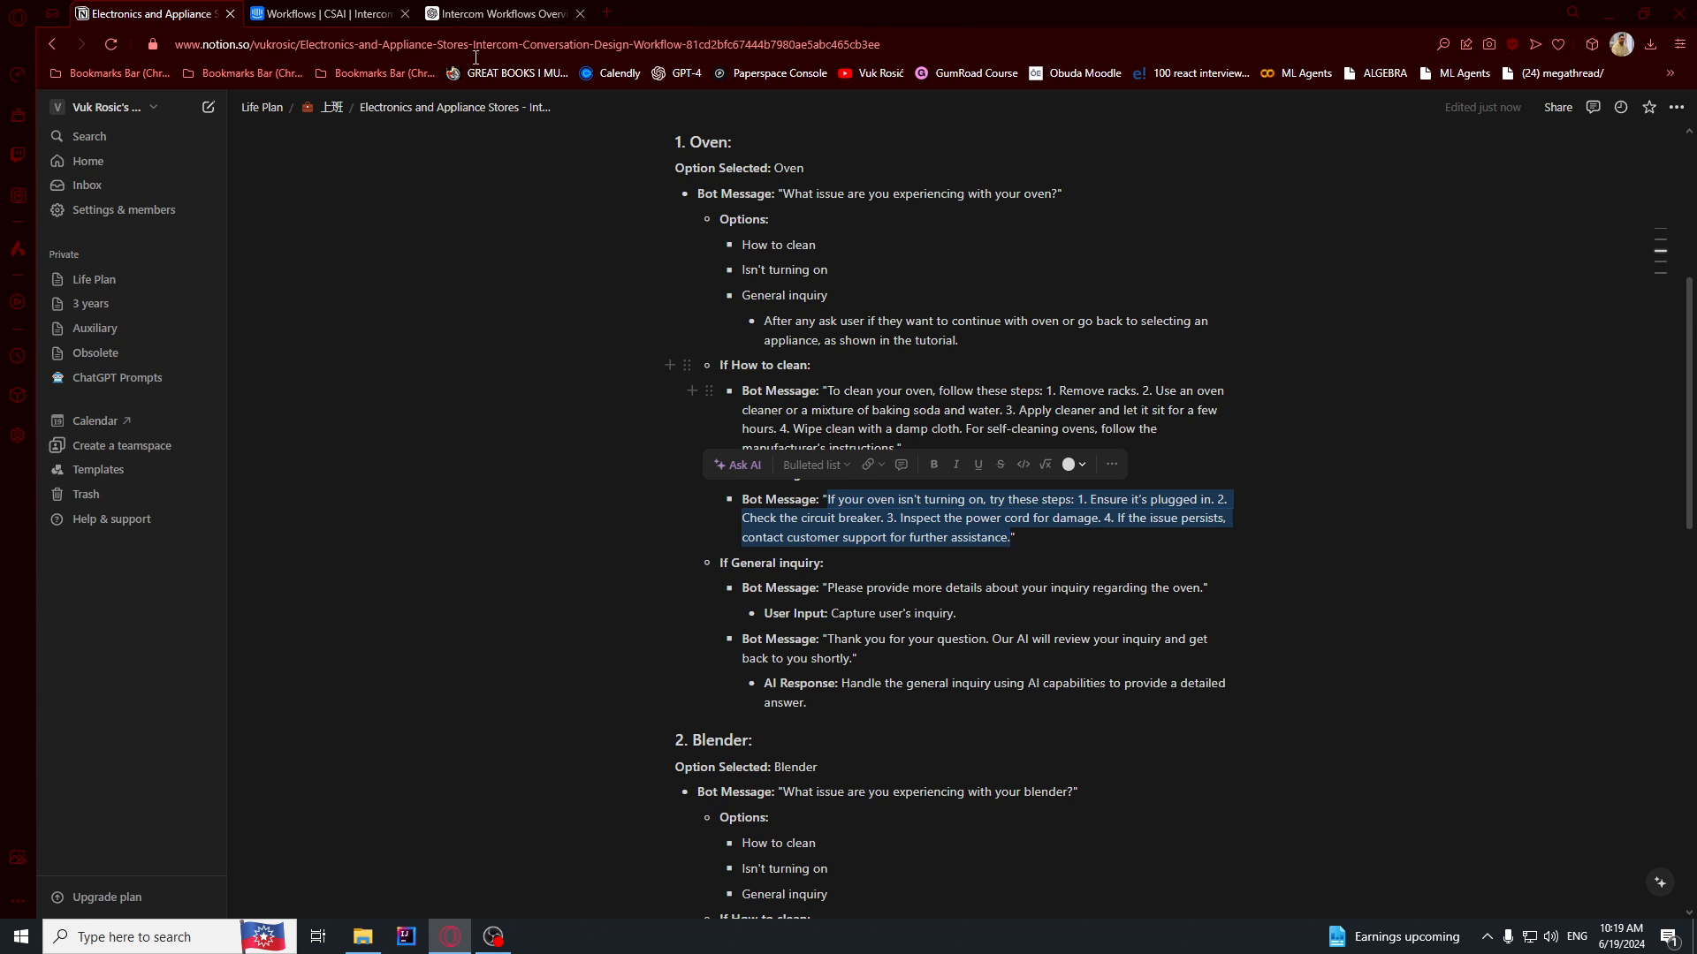
# - Back in the Intercom workflow, create a message path from the "Isn't turning on" button and fill it with the copied troubleshooting text
pyautogui.click(386, 8)
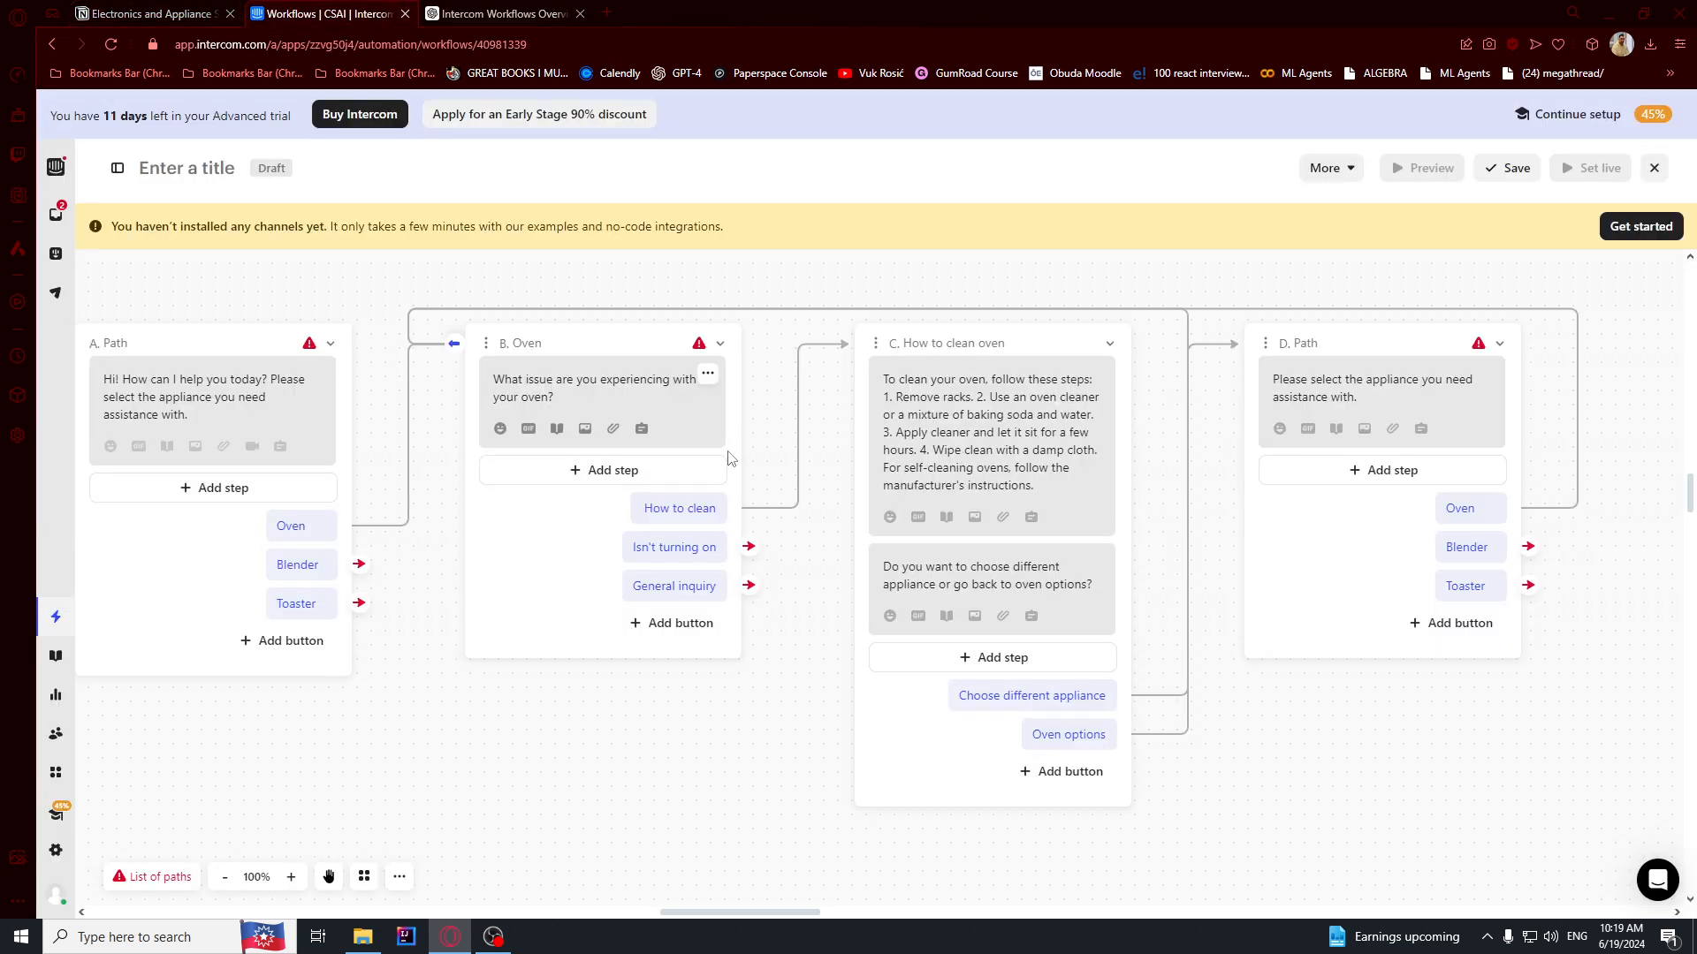
pyautogui.click(748, 548)
pyautogui.click(829, 481)
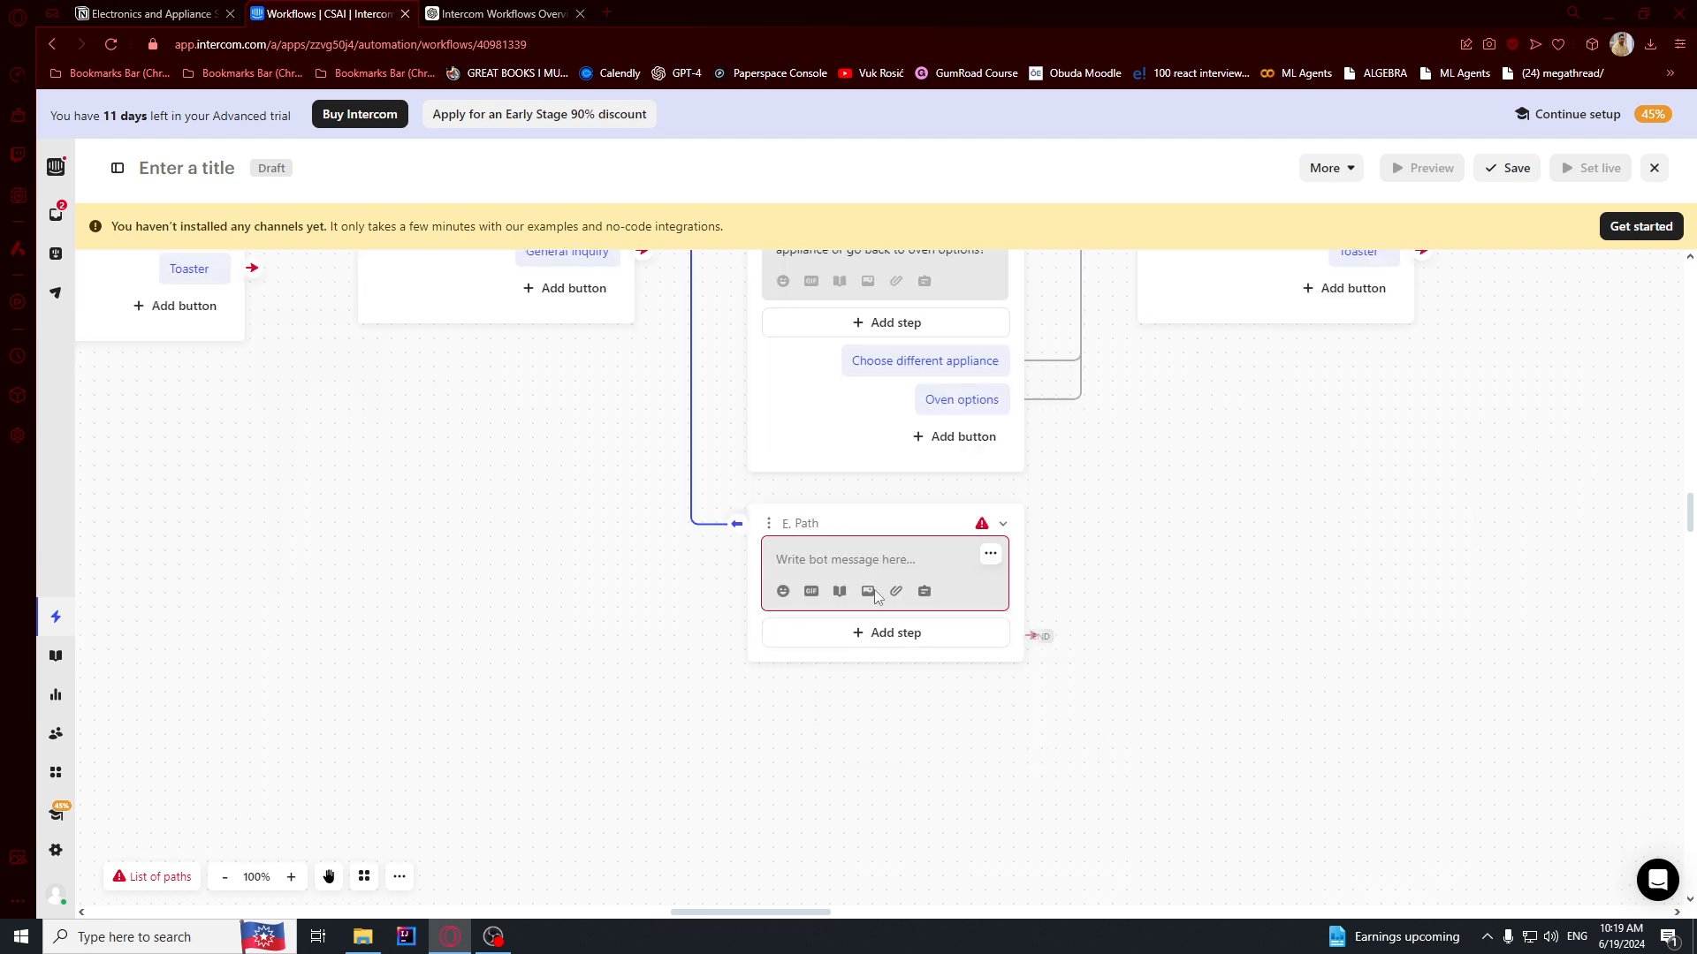
pyautogui.hotkey('ctrl', 'v')
pyautogui.click(1149, 566)
pyautogui.scroll(-1, 1118, 498)
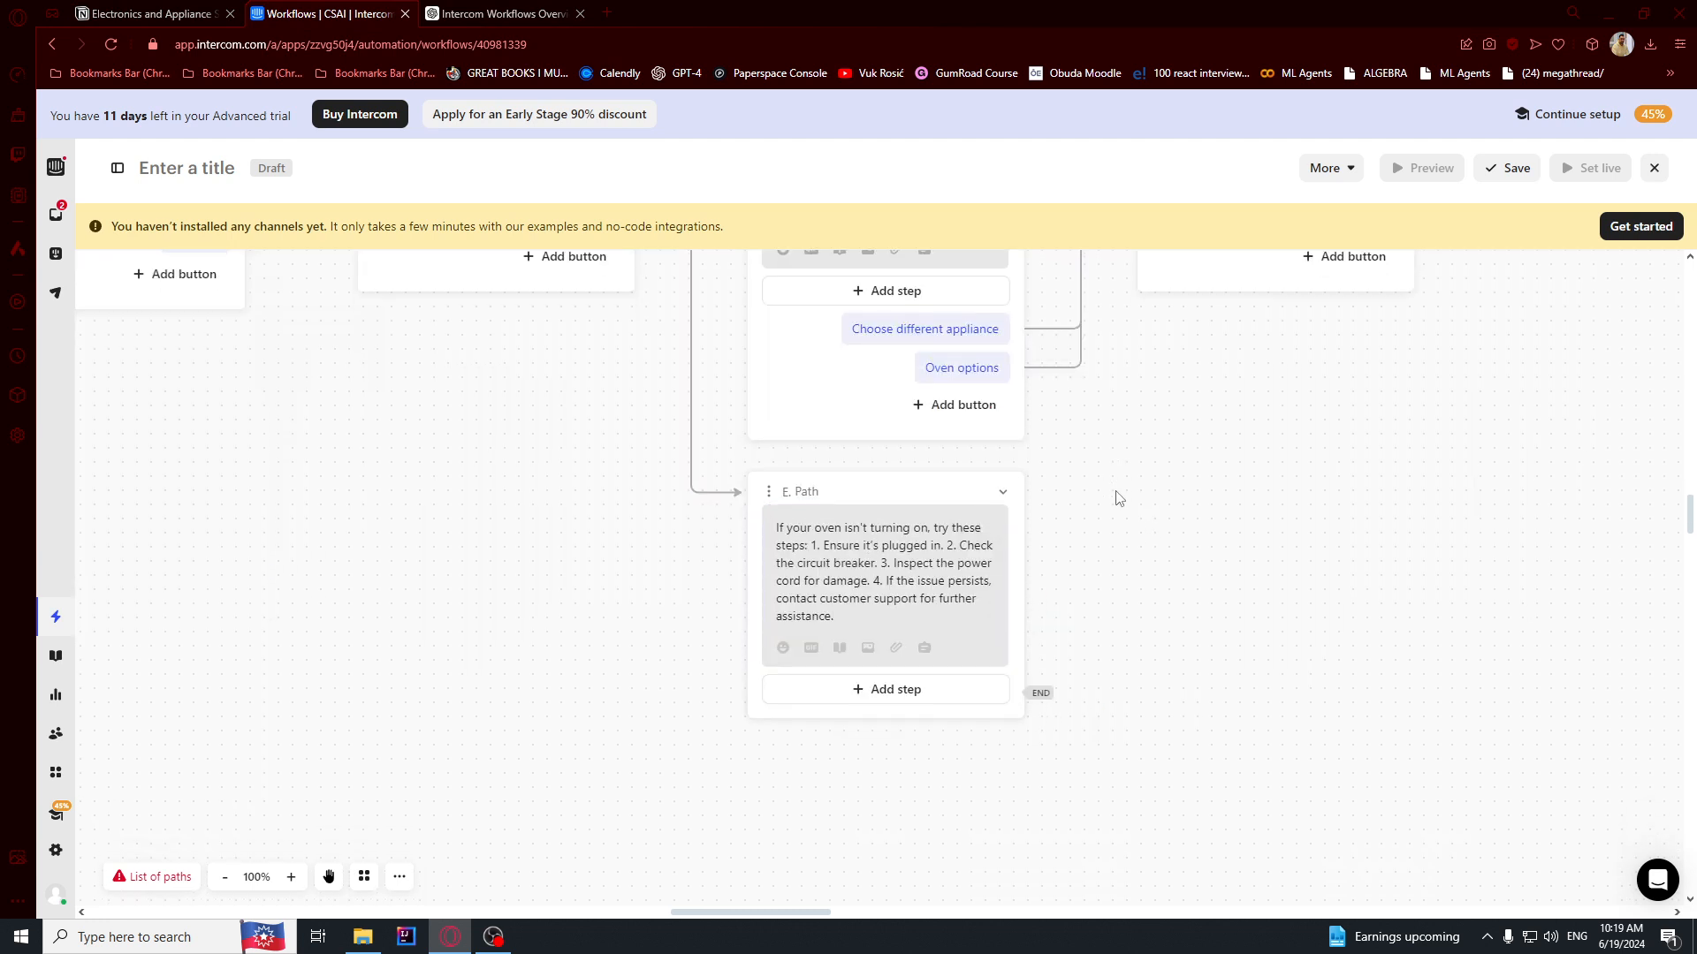
# - Copy the message "Do you want to choose different appliance or go back to oven options?" from path C into a second message in path E
pyautogui.scroll(4, 1117, 497)
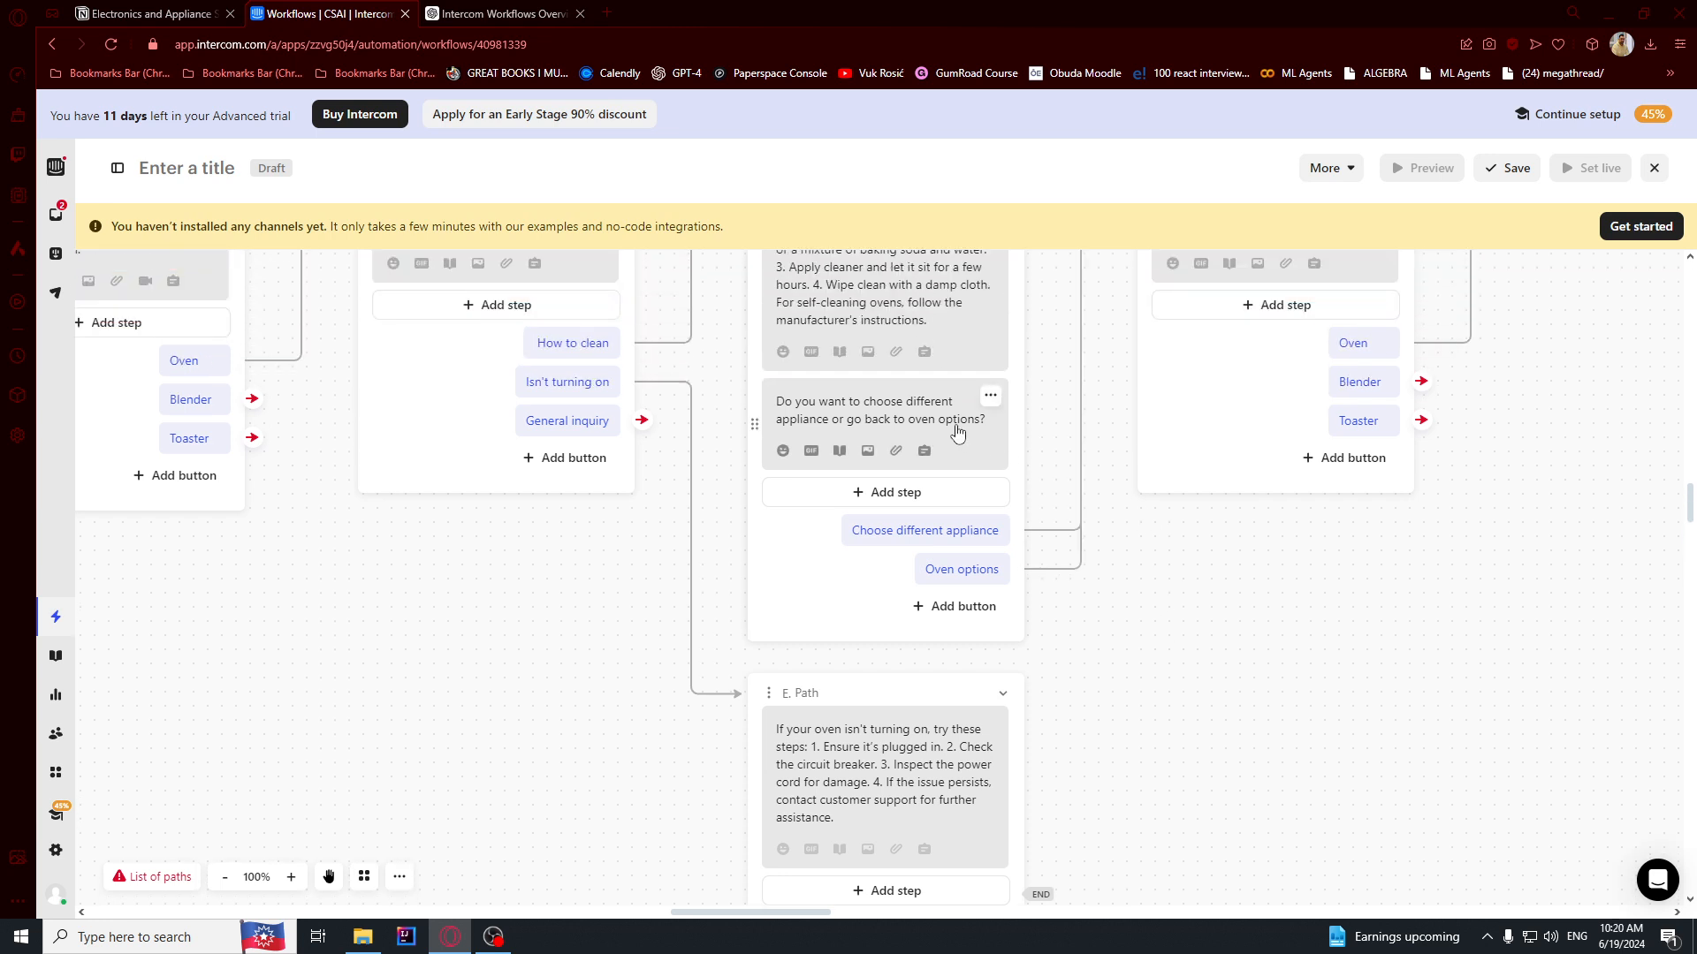
pyautogui.moveTo(890, 402); pyautogui.dragTo(965, 431)
pyautogui.click(914, 442)
pyautogui.hotkey('ctrl', 'a')
pyautogui.hotkey('ctrl', 'c')
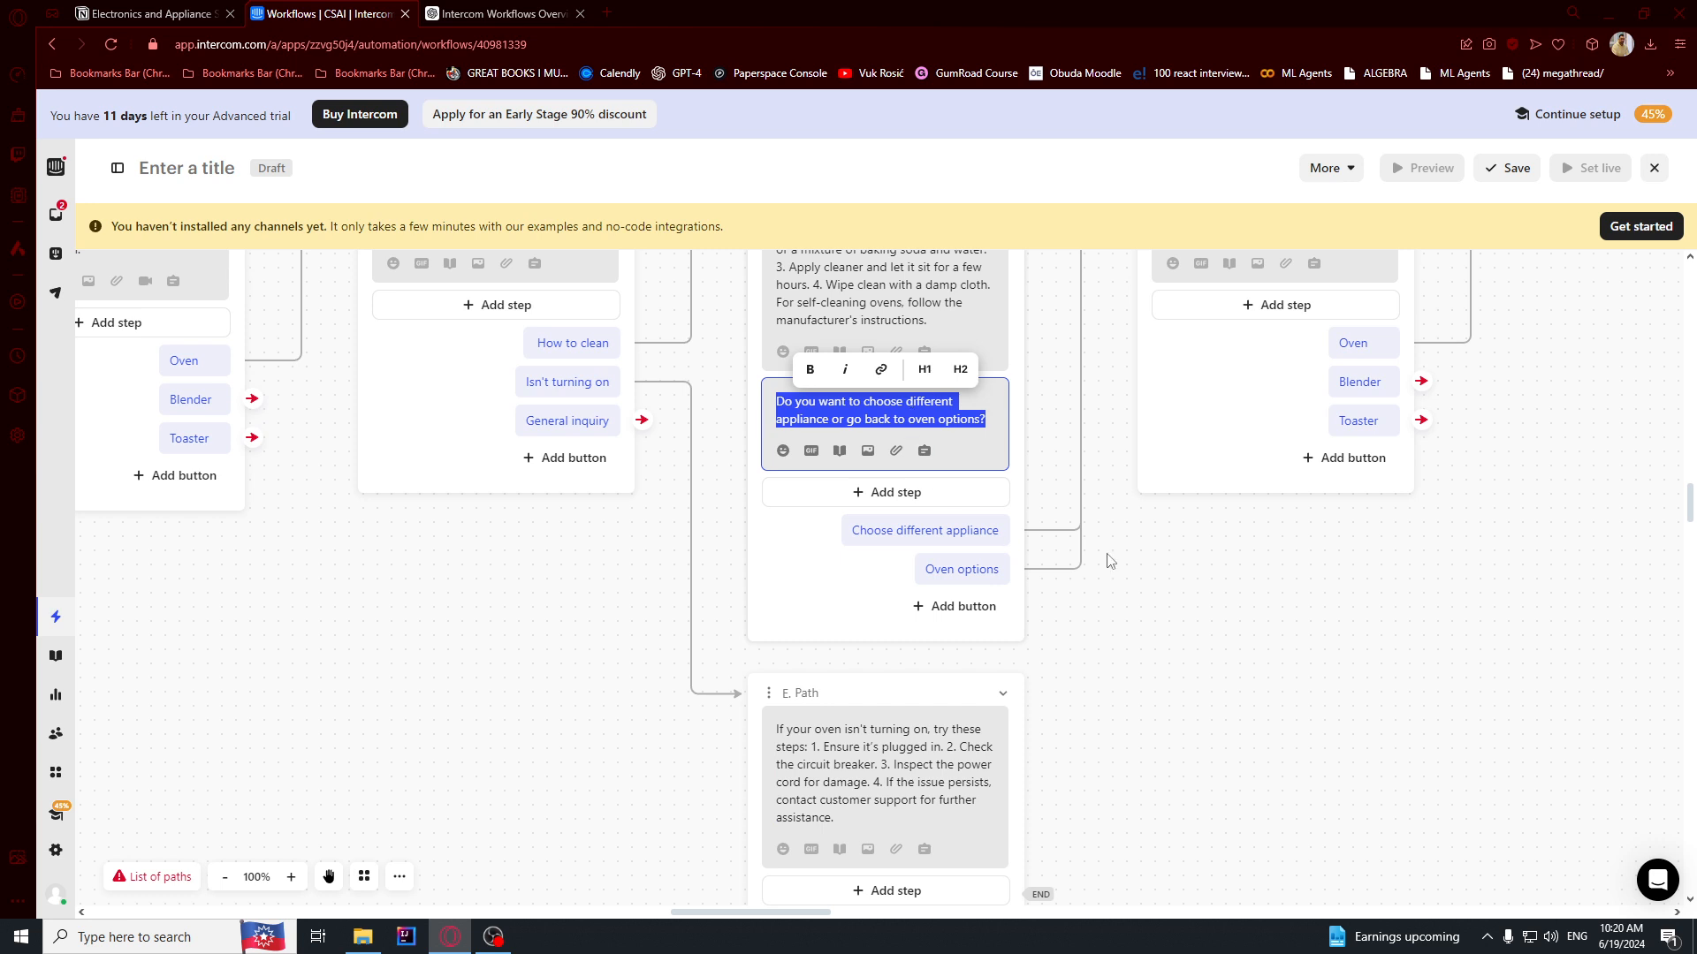
pyautogui.scroll(2, 1063, 562)
pyautogui.scroll(-3, 910, 800)
pyautogui.click(900, 826)
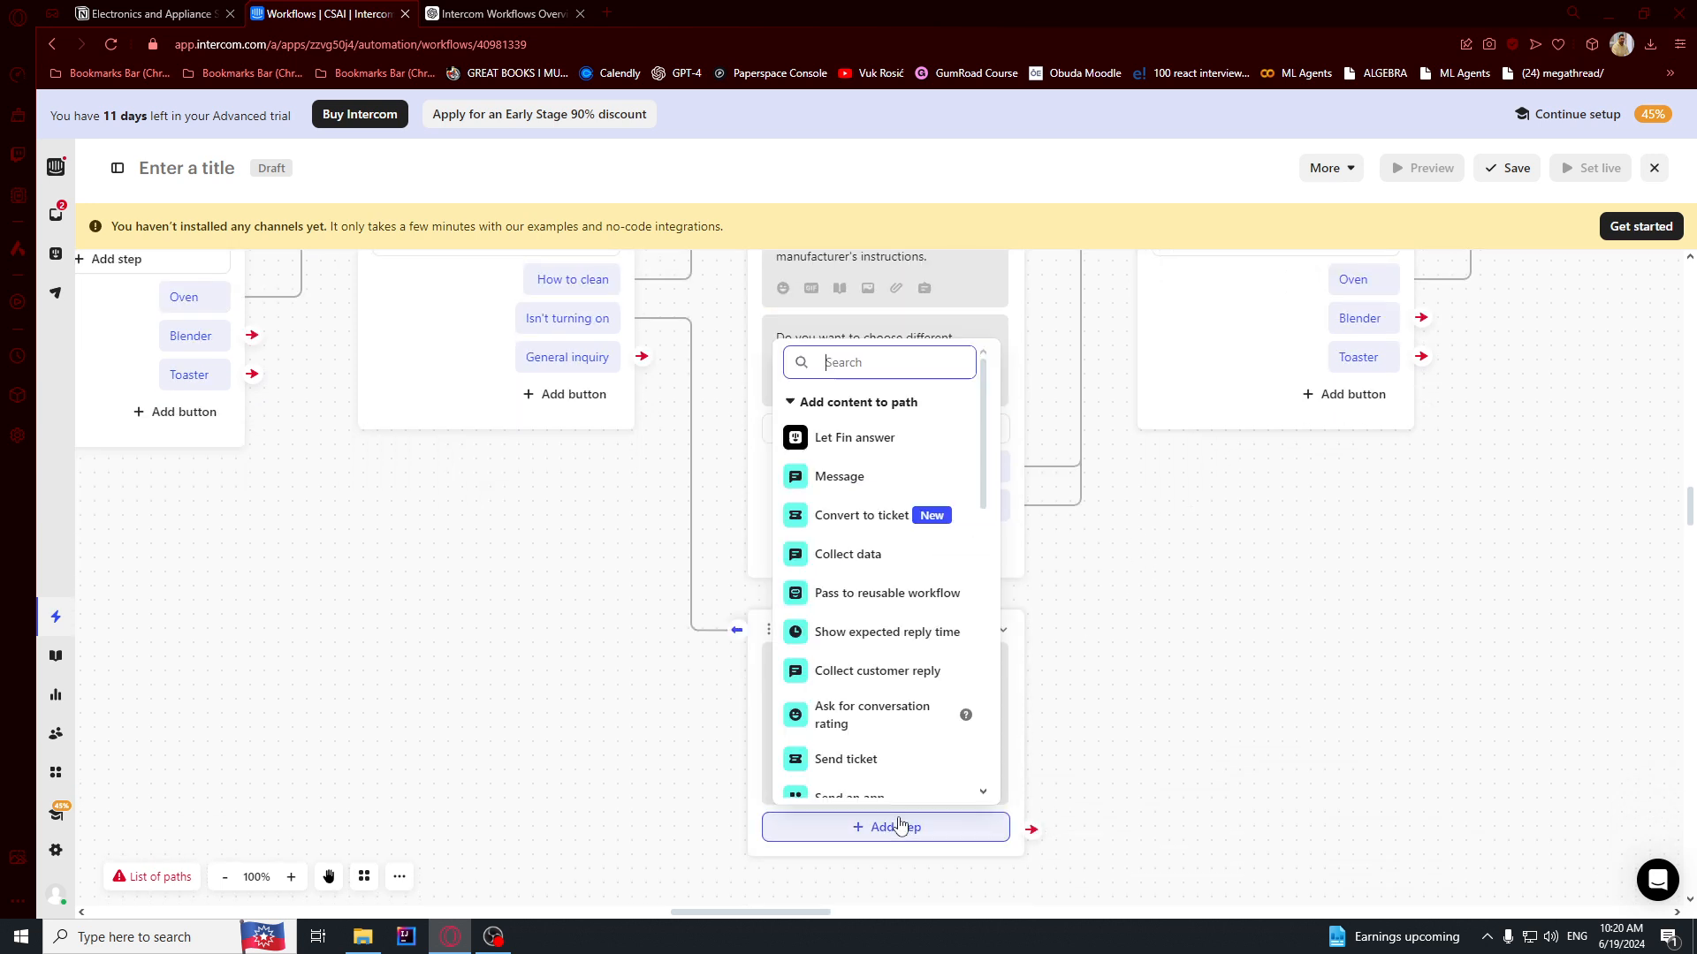
pyautogui.click(848, 477)
pyautogui.hotkey('ctrl', 'v')
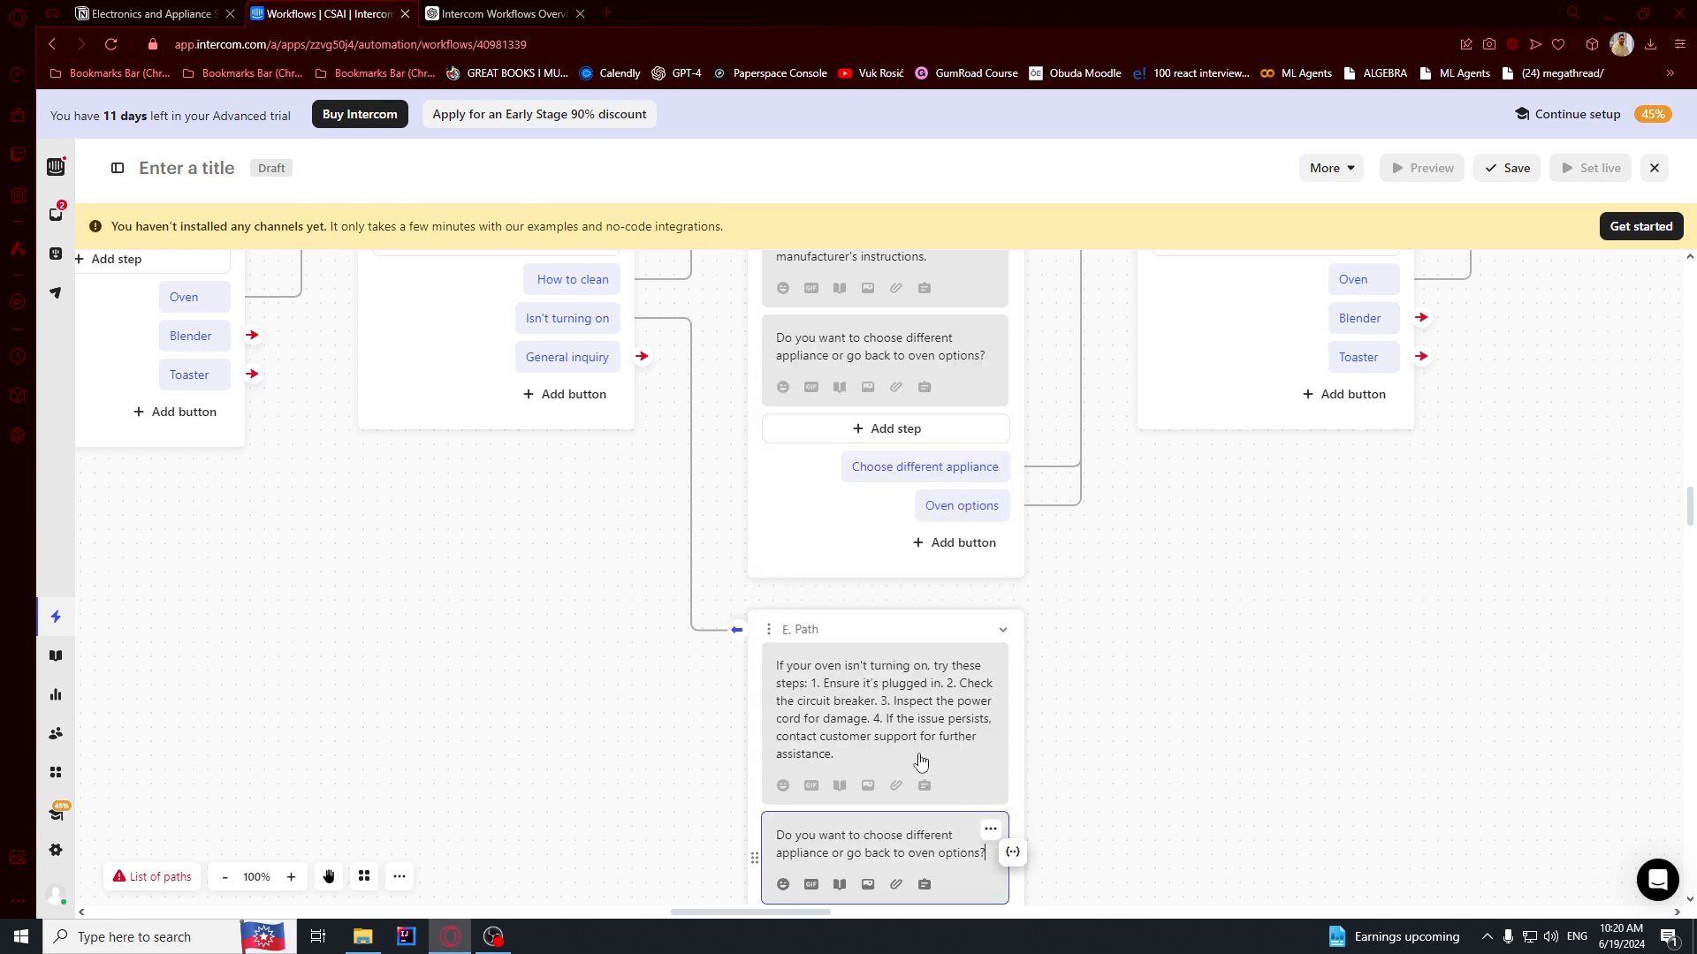
# - Copy the "Choose different appliance" label from path C and add a reply button with that name to path E
pyautogui.click(921, 472)
pyautogui.hotkey('ctrl', 'a')
pyautogui.click(1096, 669)
pyautogui.scroll(1, 1102, 707)
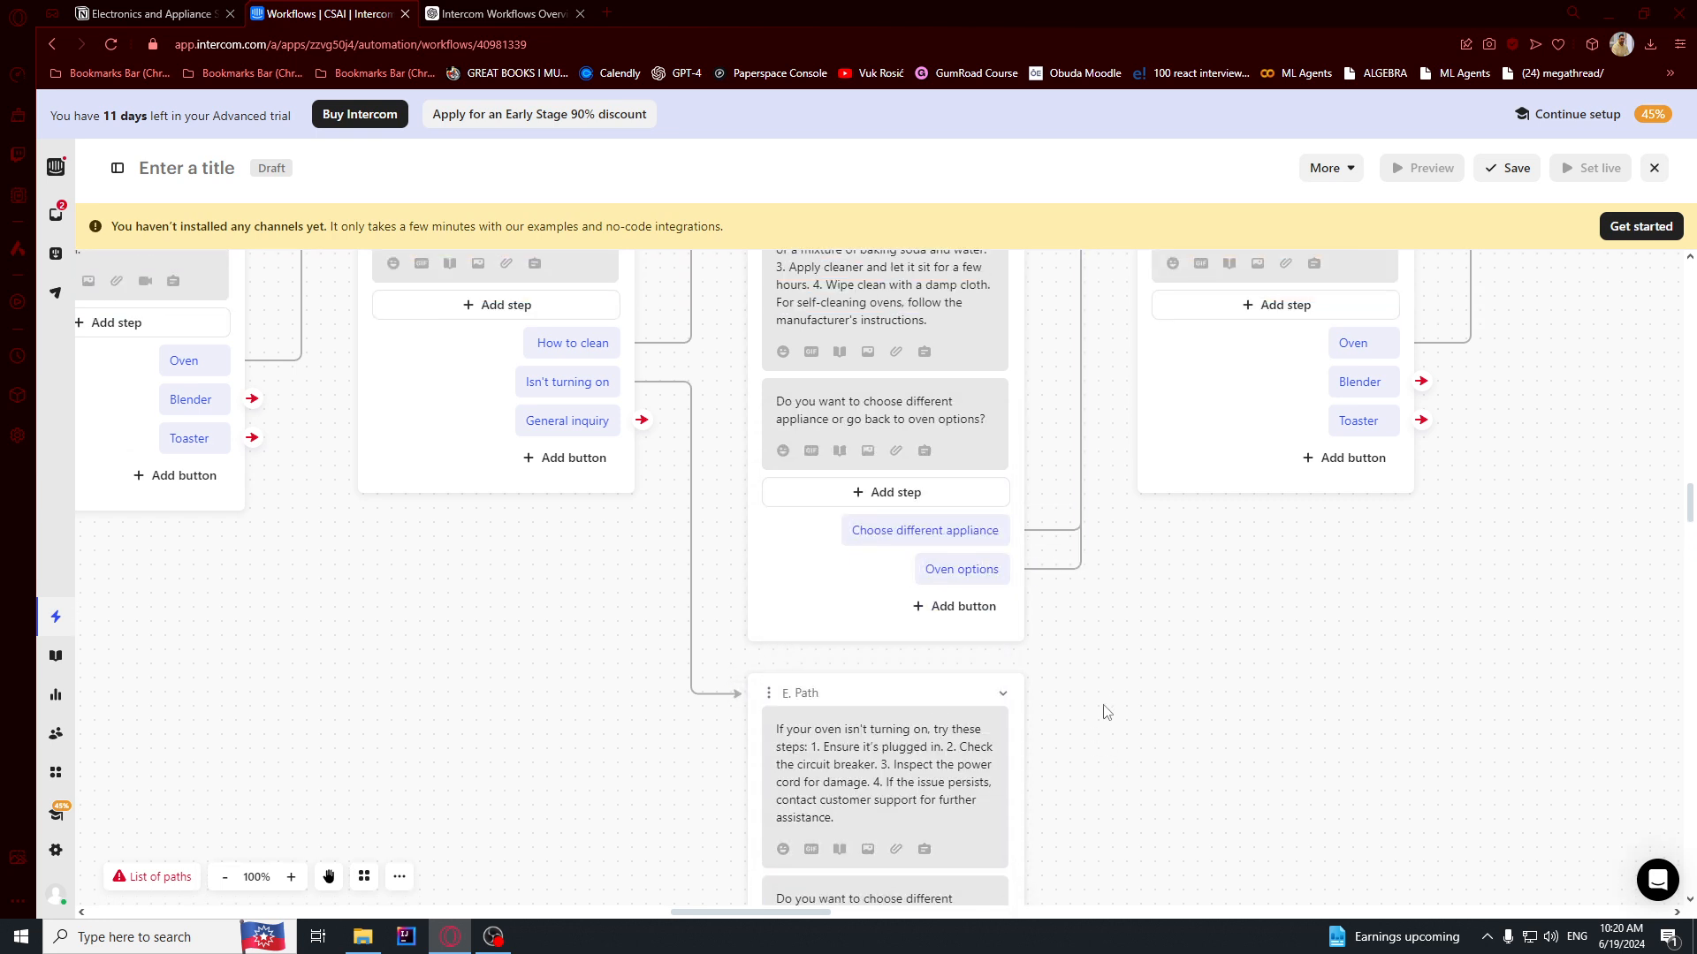
pyautogui.scroll(-2, 1102, 711)
pyautogui.click(911, 859)
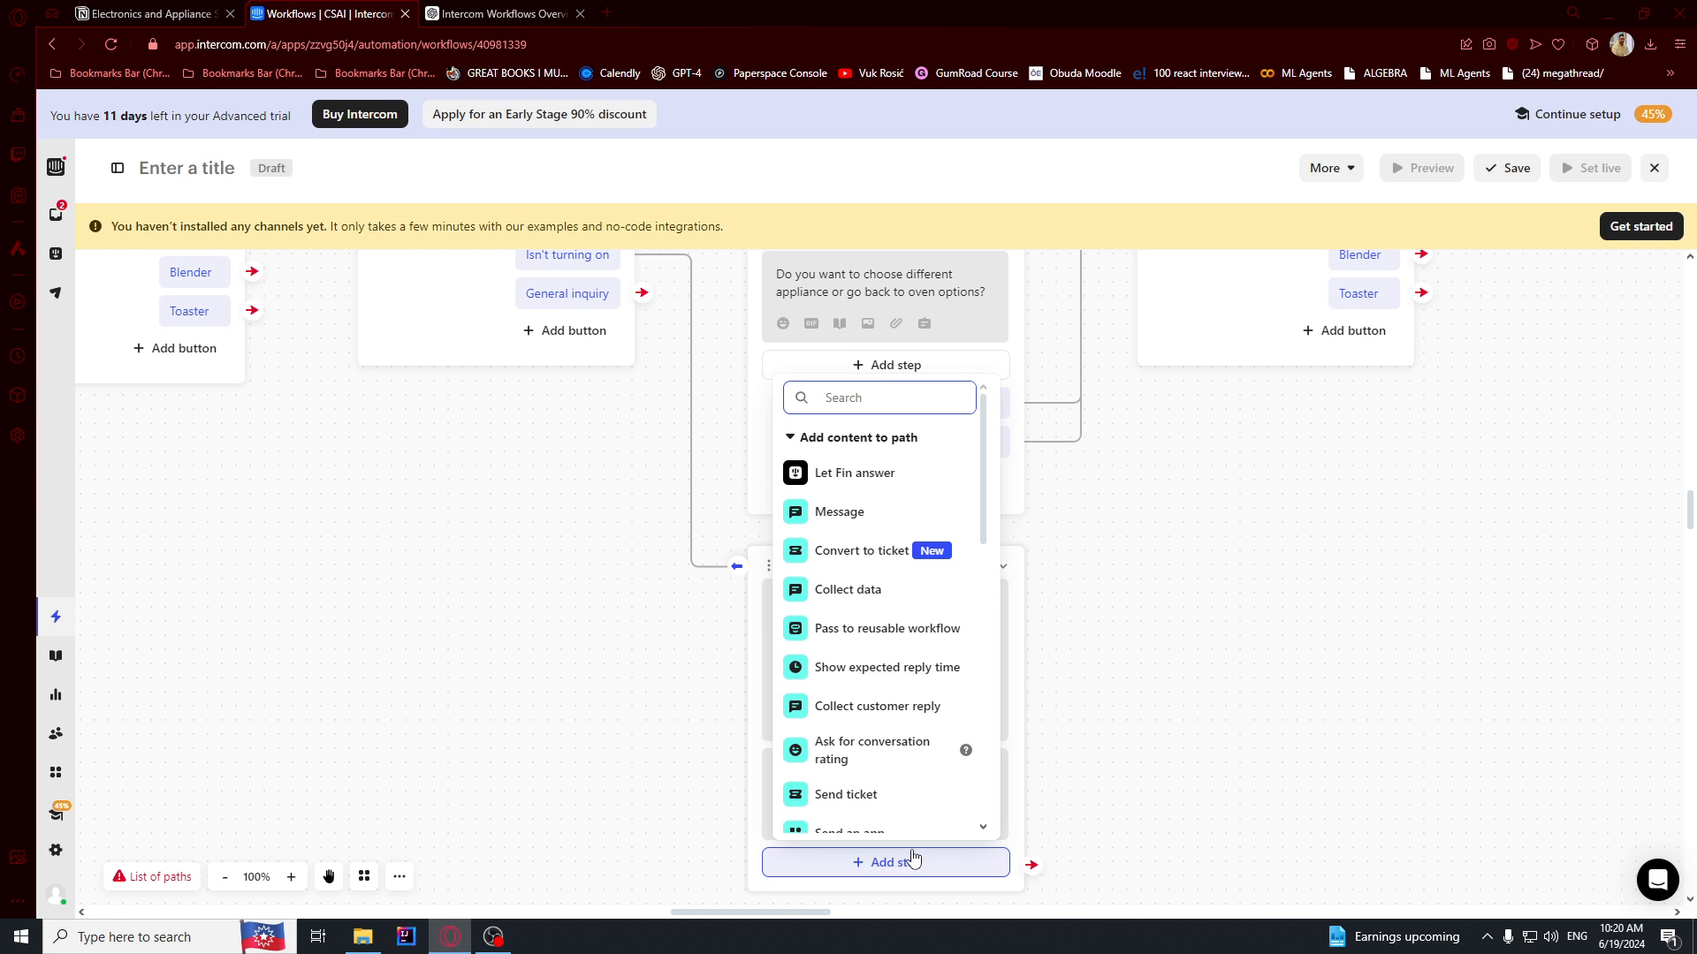
pyautogui.write('butt')
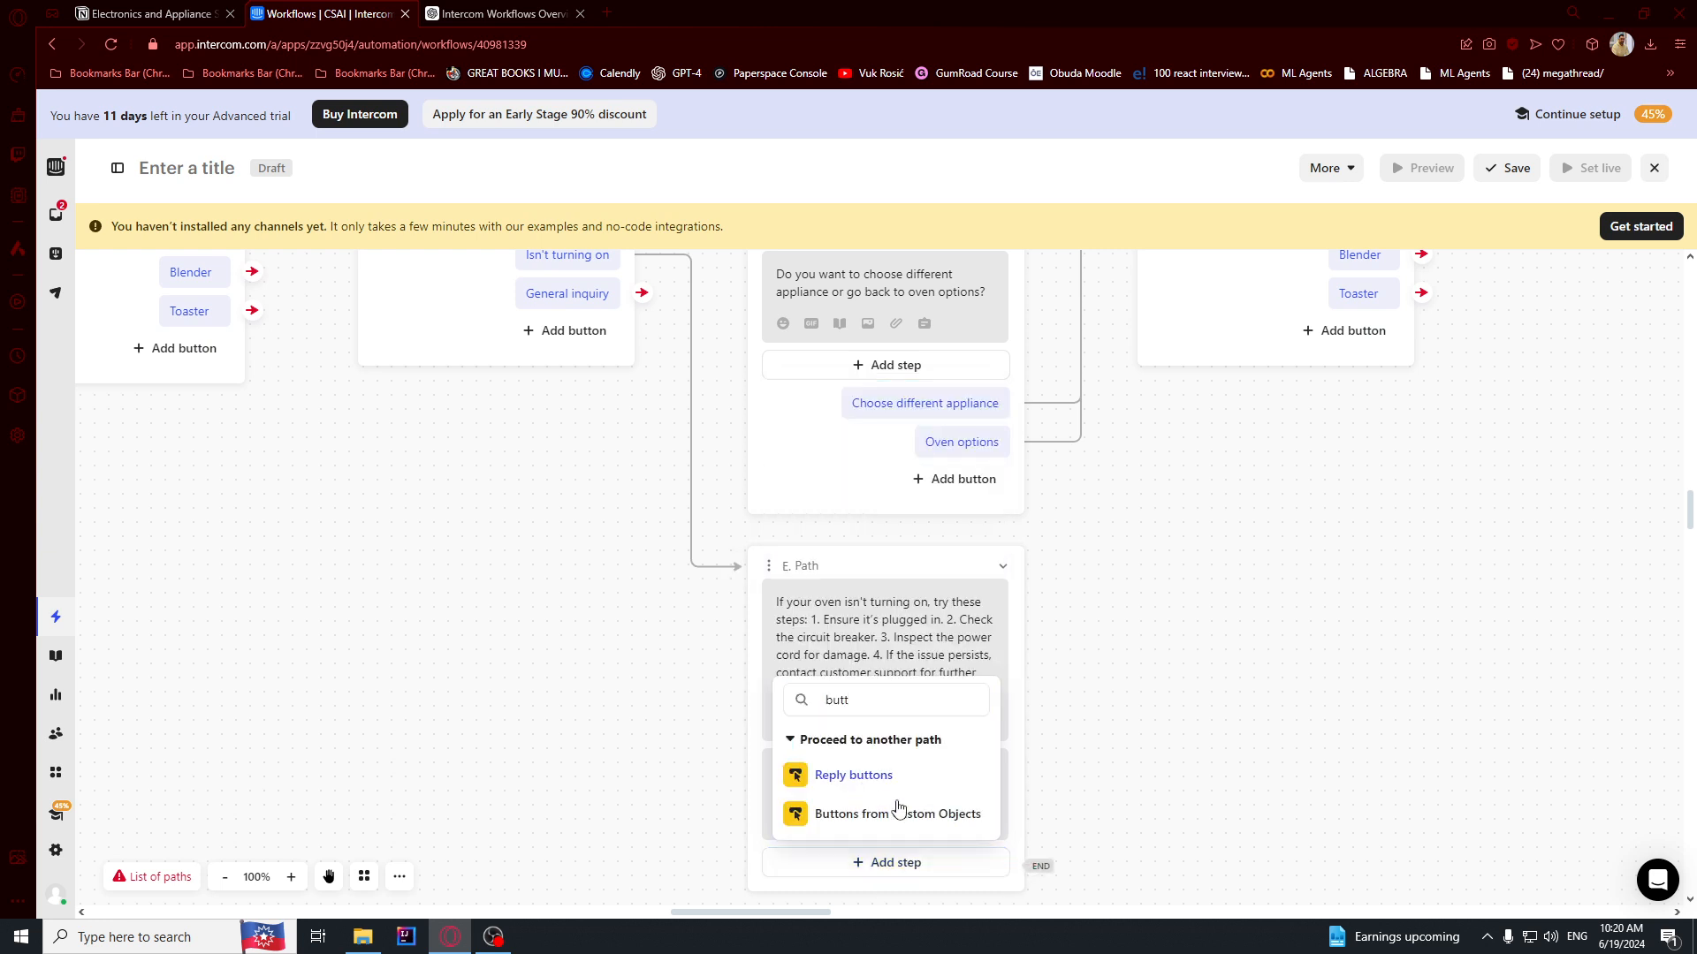
pyautogui.click(875, 778)
# - Add a second reply button named "Oven options" to path E, copying the label from path C
pyautogui.moveTo(926, 440); pyautogui.dragTo(1014, 472)
pyautogui.hotkey('ctrl', 'c')
pyautogui.click(1138, 564)
pyautogui.scroll(1, 991, 773)
pyautogui.scroll(-3, 992, 773)
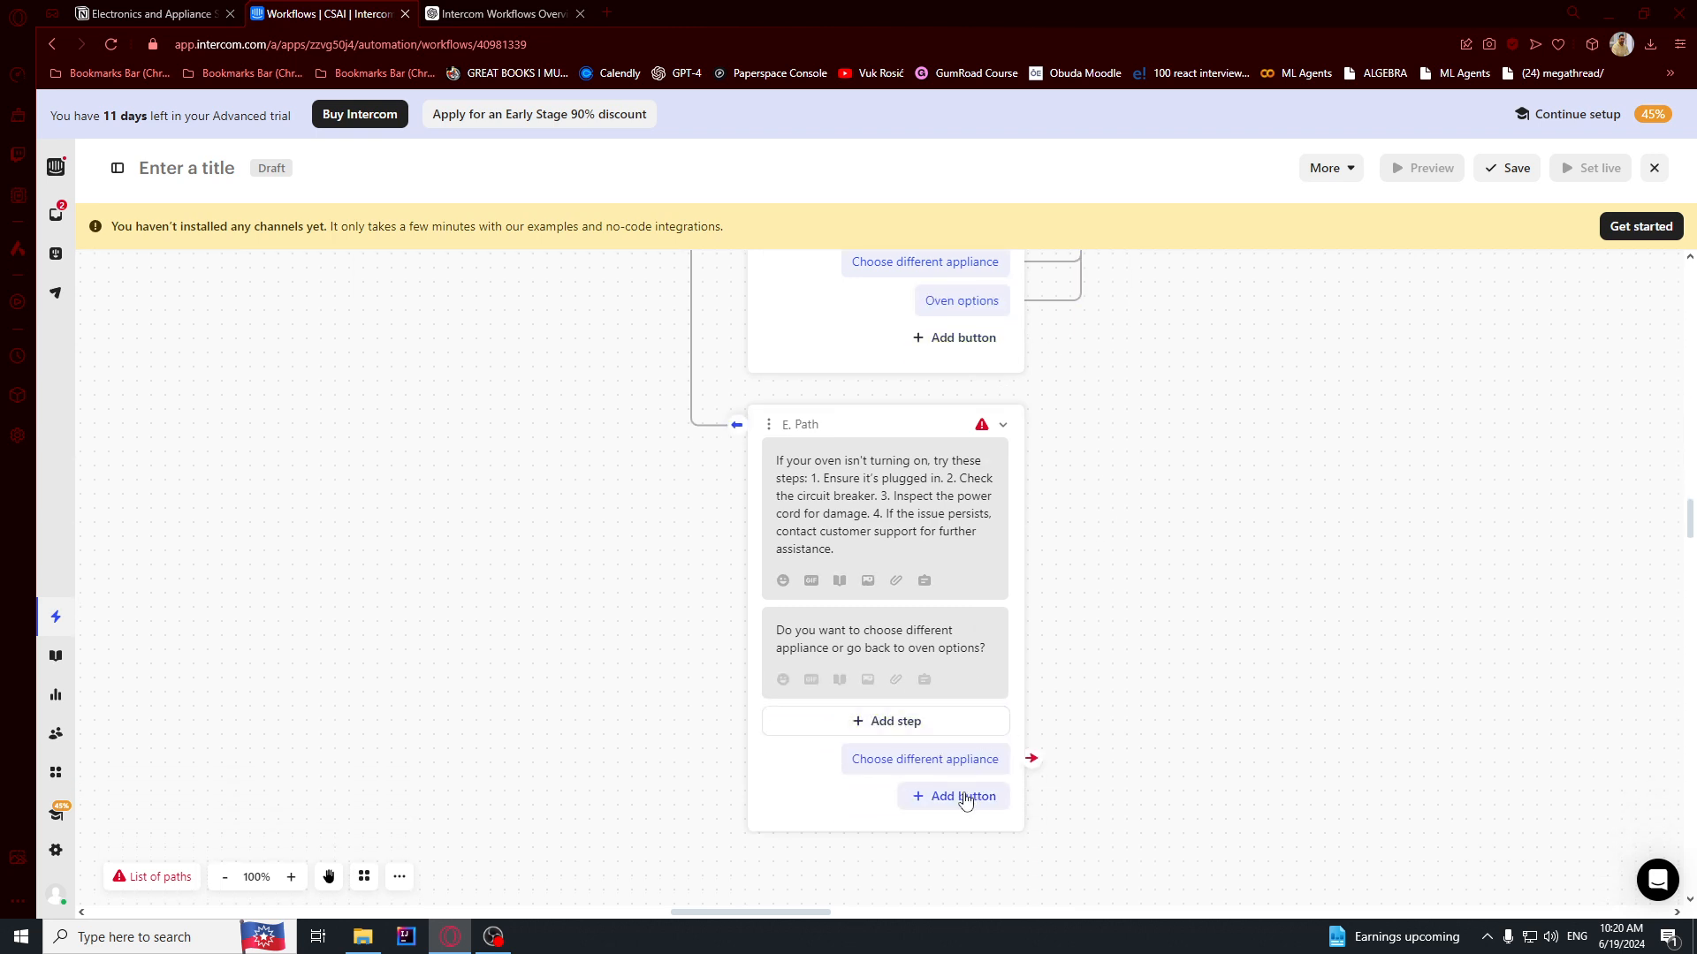
pyautogui.click(968, 797)
pyautogui.click(908, 671)
pyautogui.hotkey('ctrl', 'v')
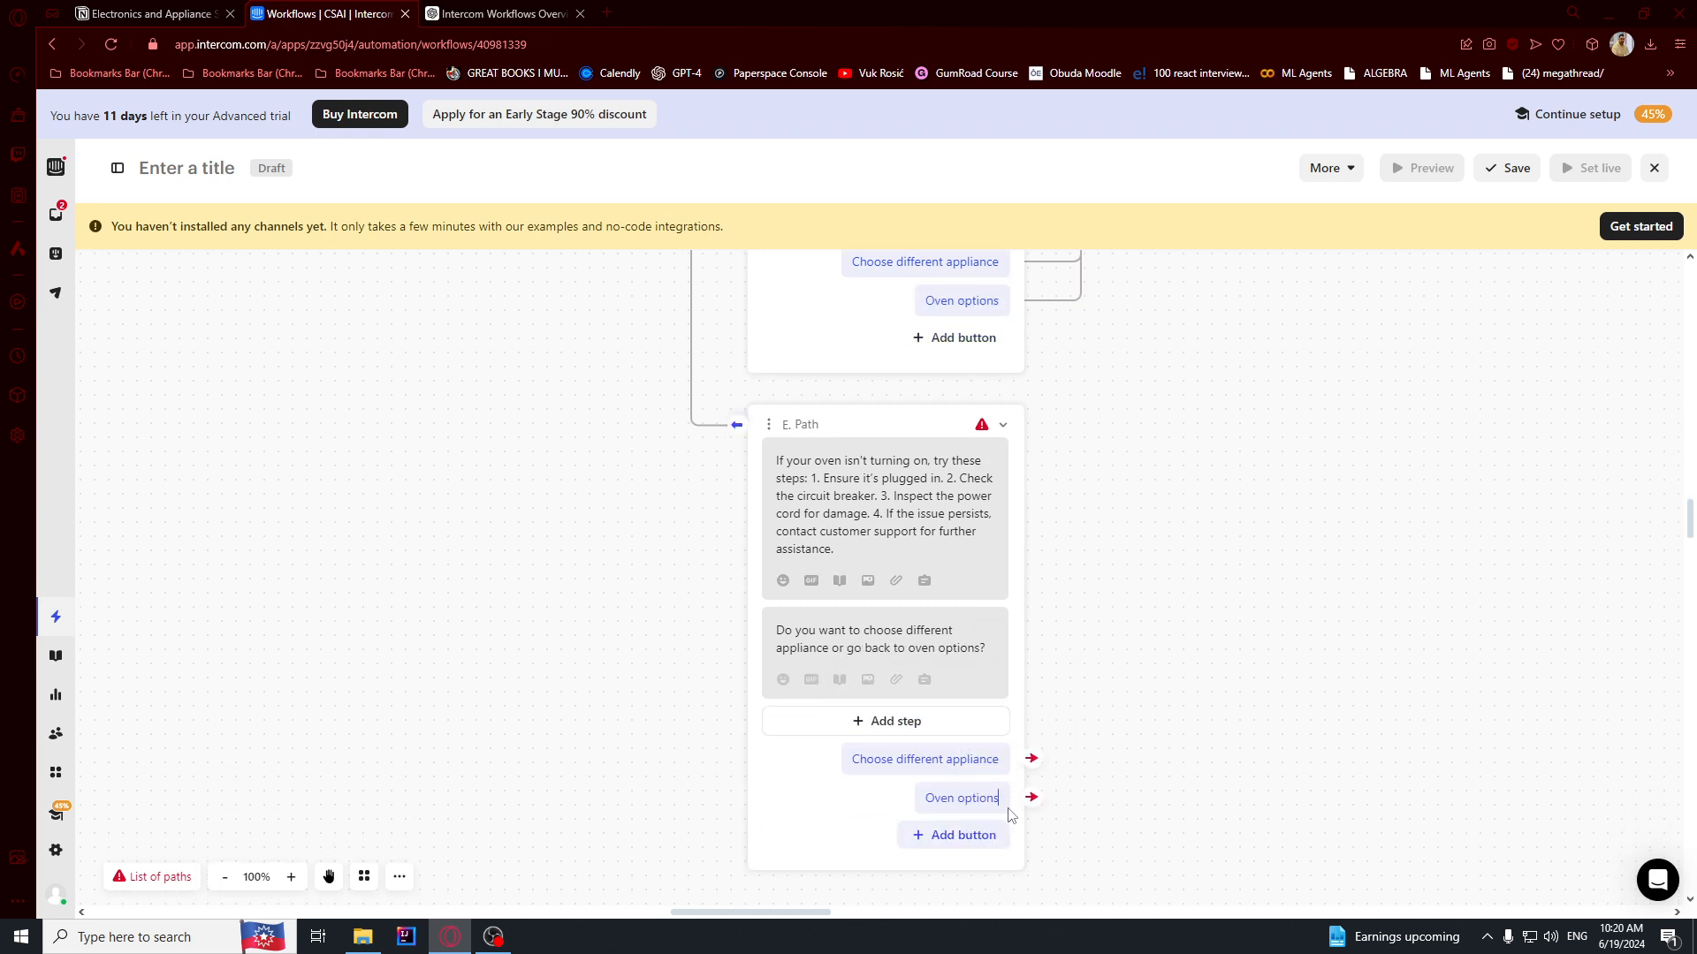
# - Try to draw a connection from path E's "Choose different appliance" button to path D
pyautogui.scroll(-1, 1147, 561)
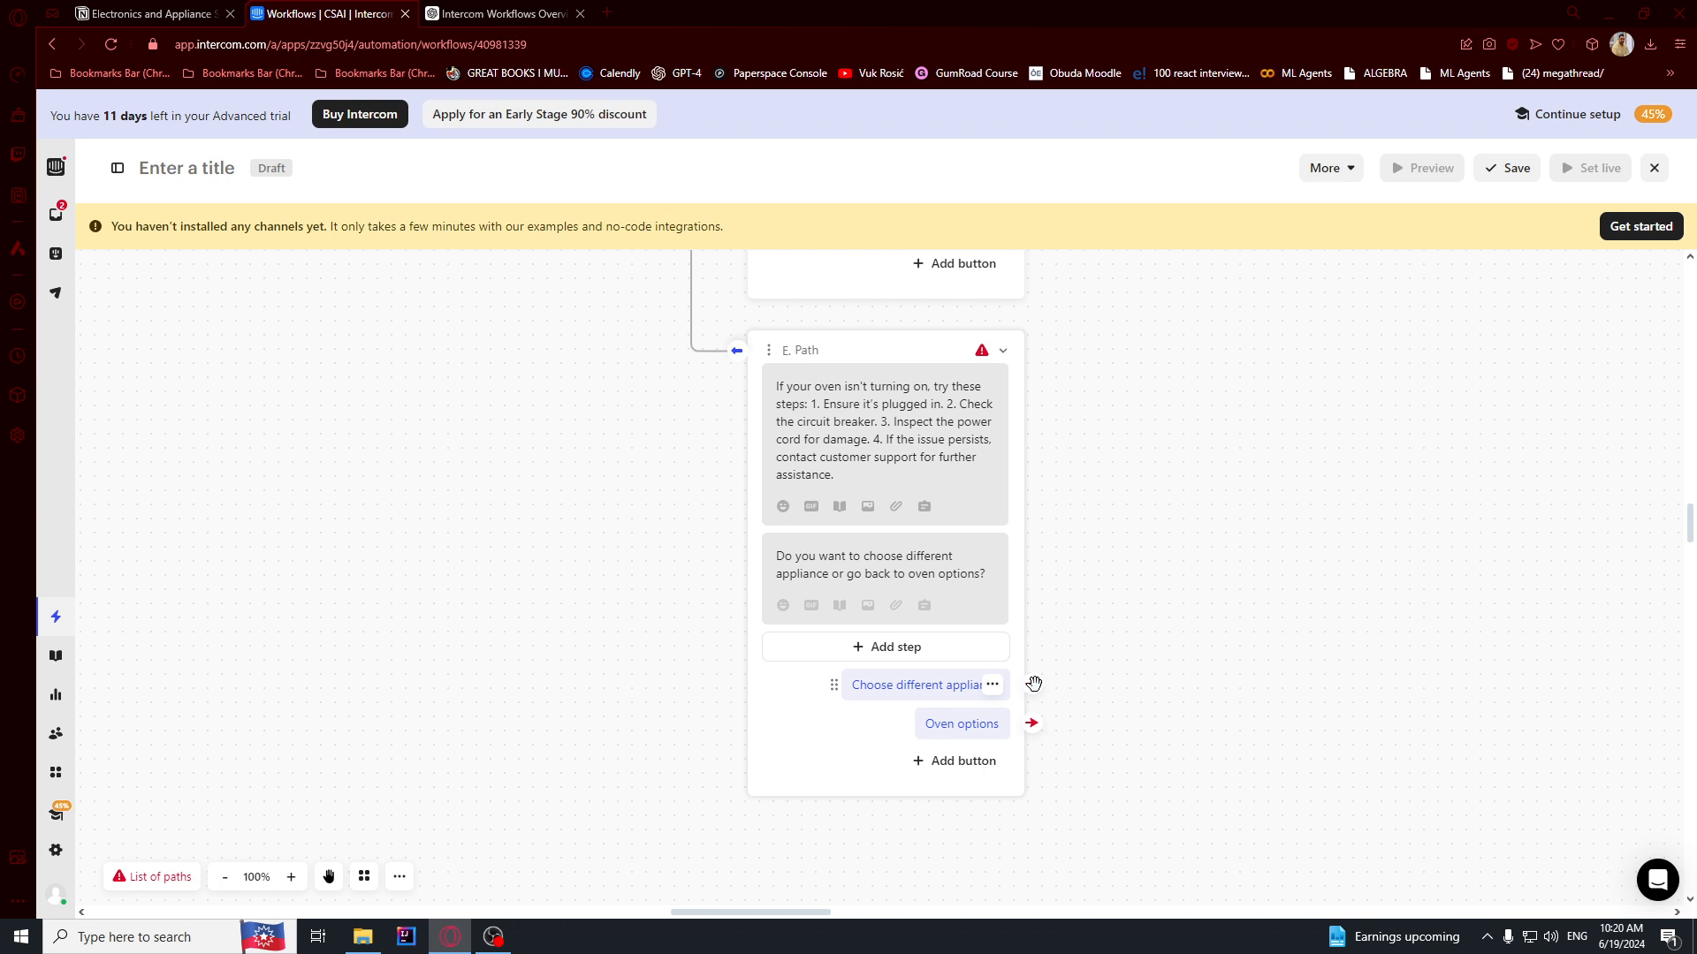
pyautogui.moveTo(1033, 683); pyautogui.dragTo(1185, 416)
pyautogui.scroll(-2, 1223, 420)
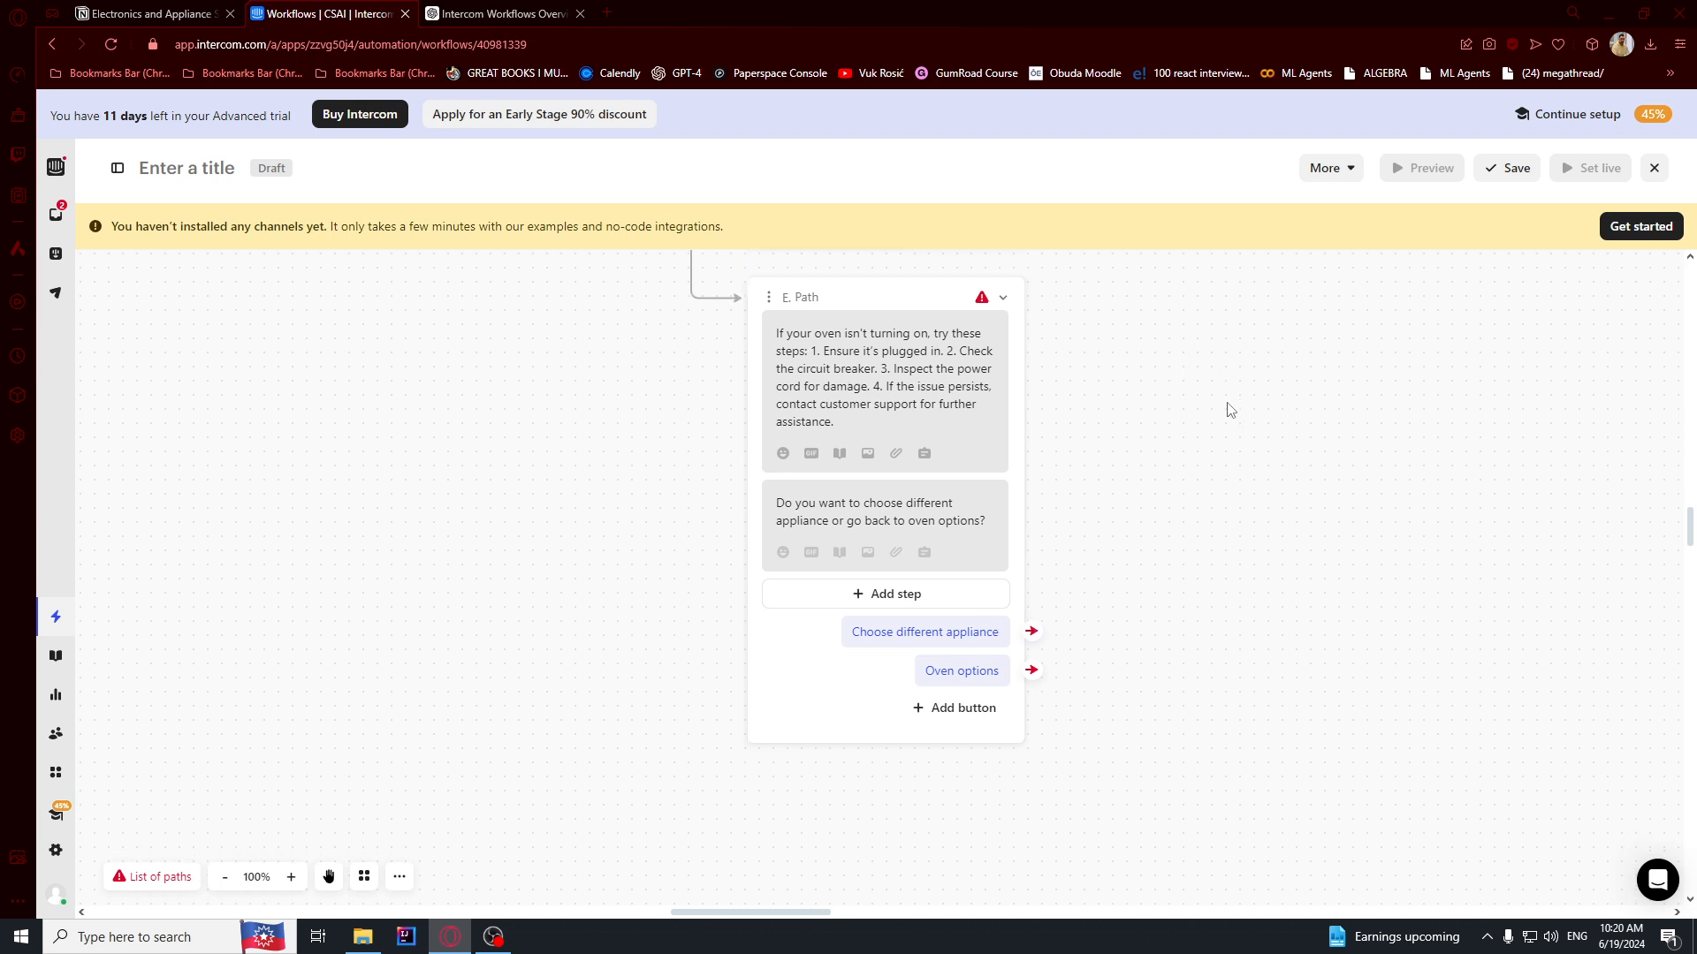
# - Rename path D as "Choose a different appliance" and path E as "Oven isn't turning on"
pyautogui.scroll(8, 1299, 523)
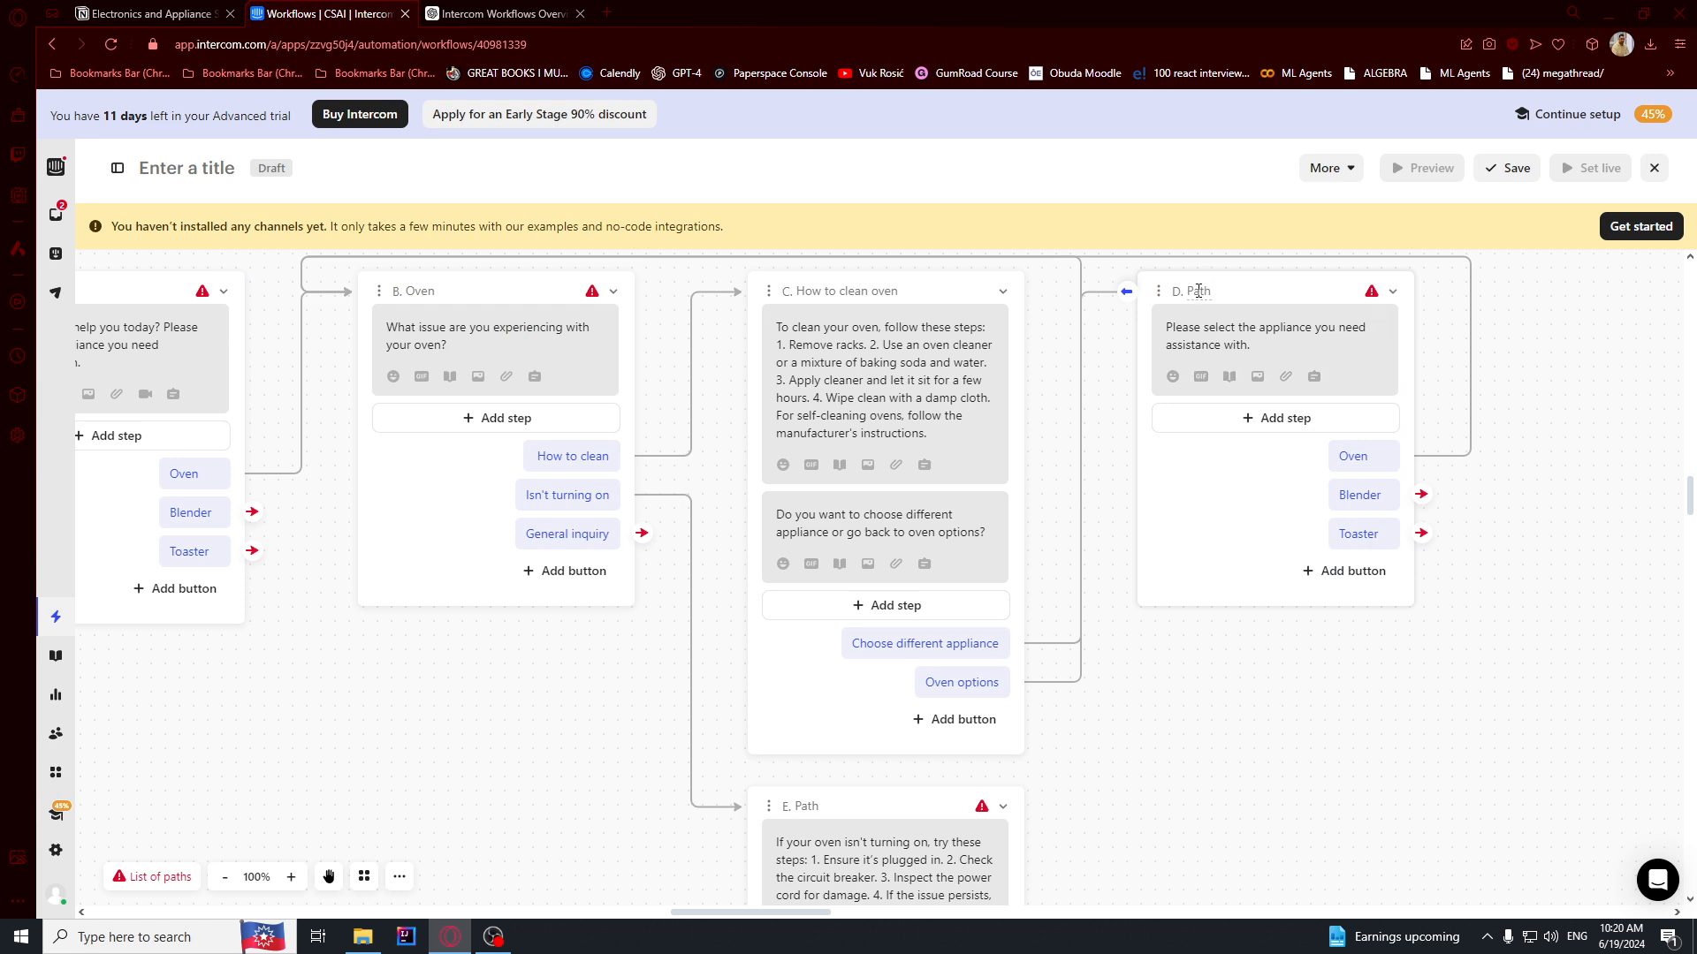
pyautogui.click(1198, 291)
pyautogui.write('Choose a different appliance')
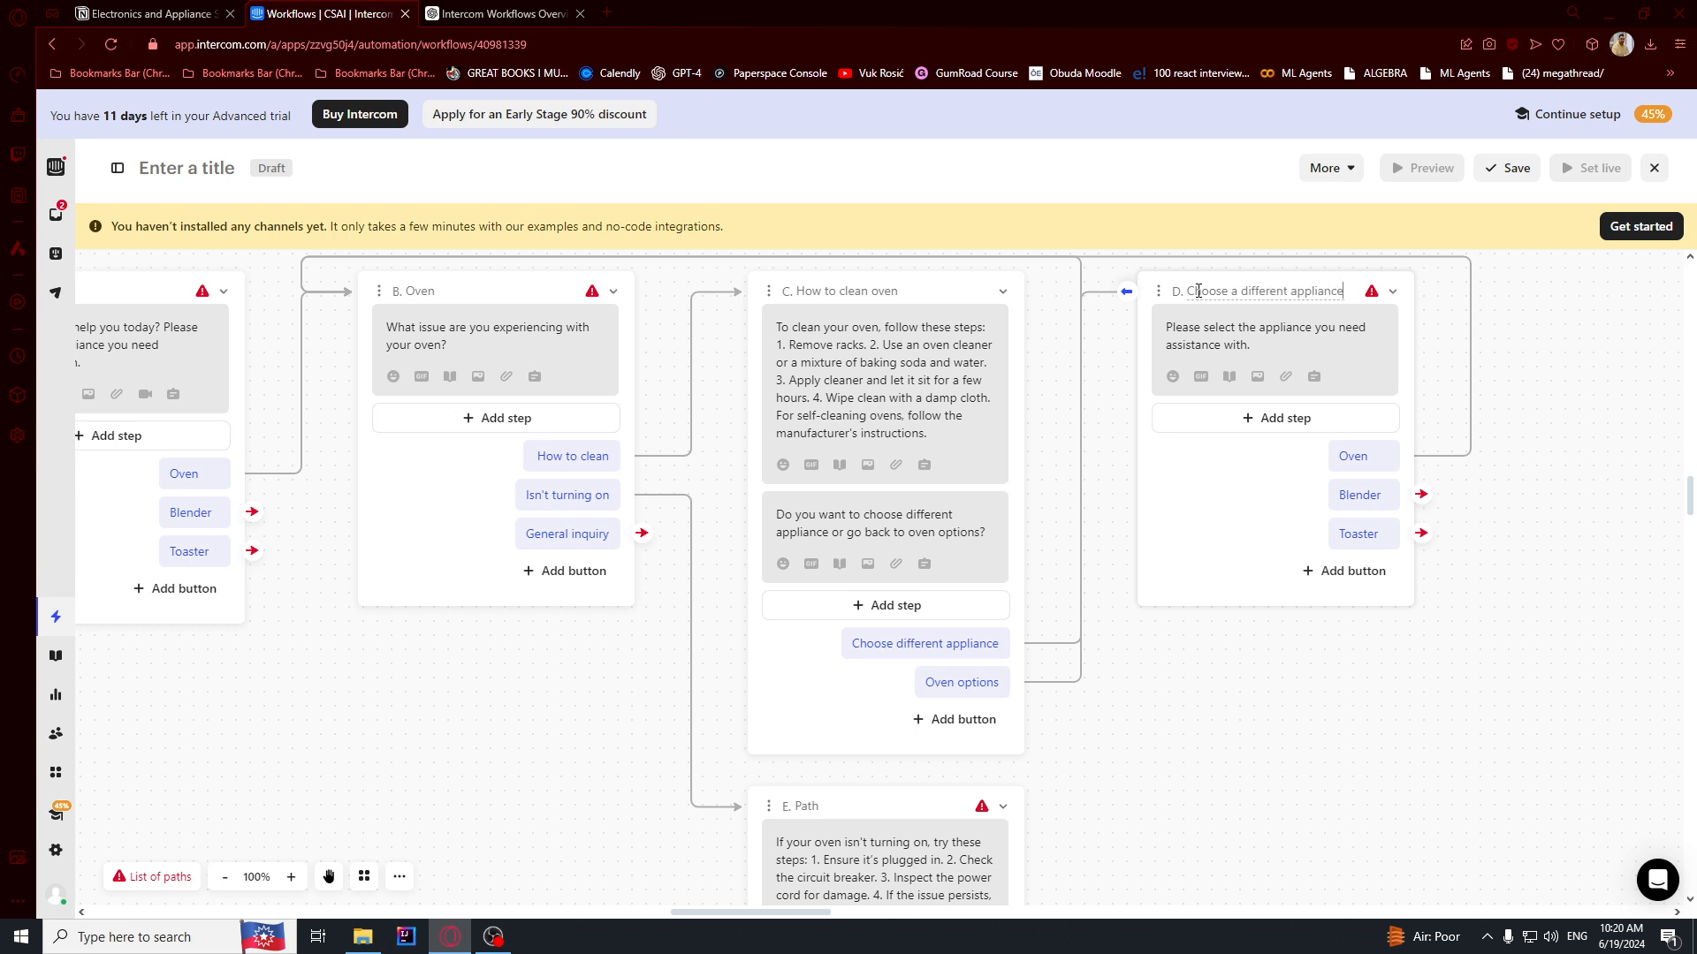
pyautogui.scroll(1, 1212, 742)
pyautogui.scroll(-3, 1211, 742)
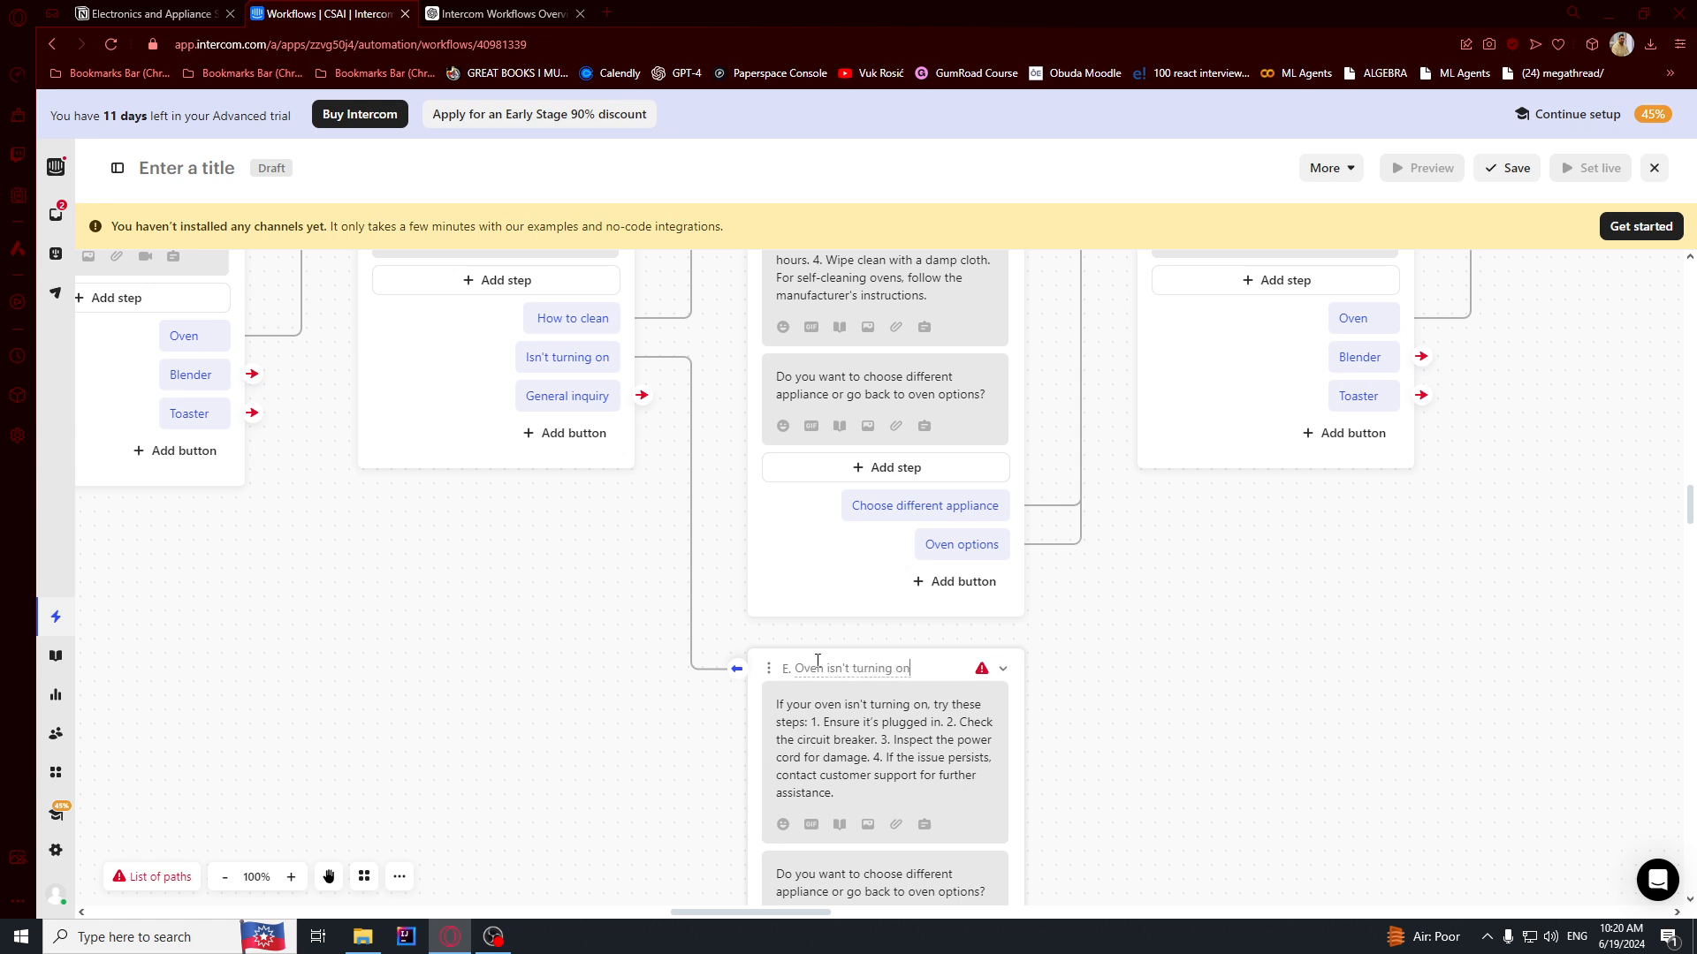
pyautogui.click(1228, 686)
# - Connect path E's "Choose different appliance" button to path D and its "Oven options" button to path B
pyautogui.scroll(-3, 1169, 686)
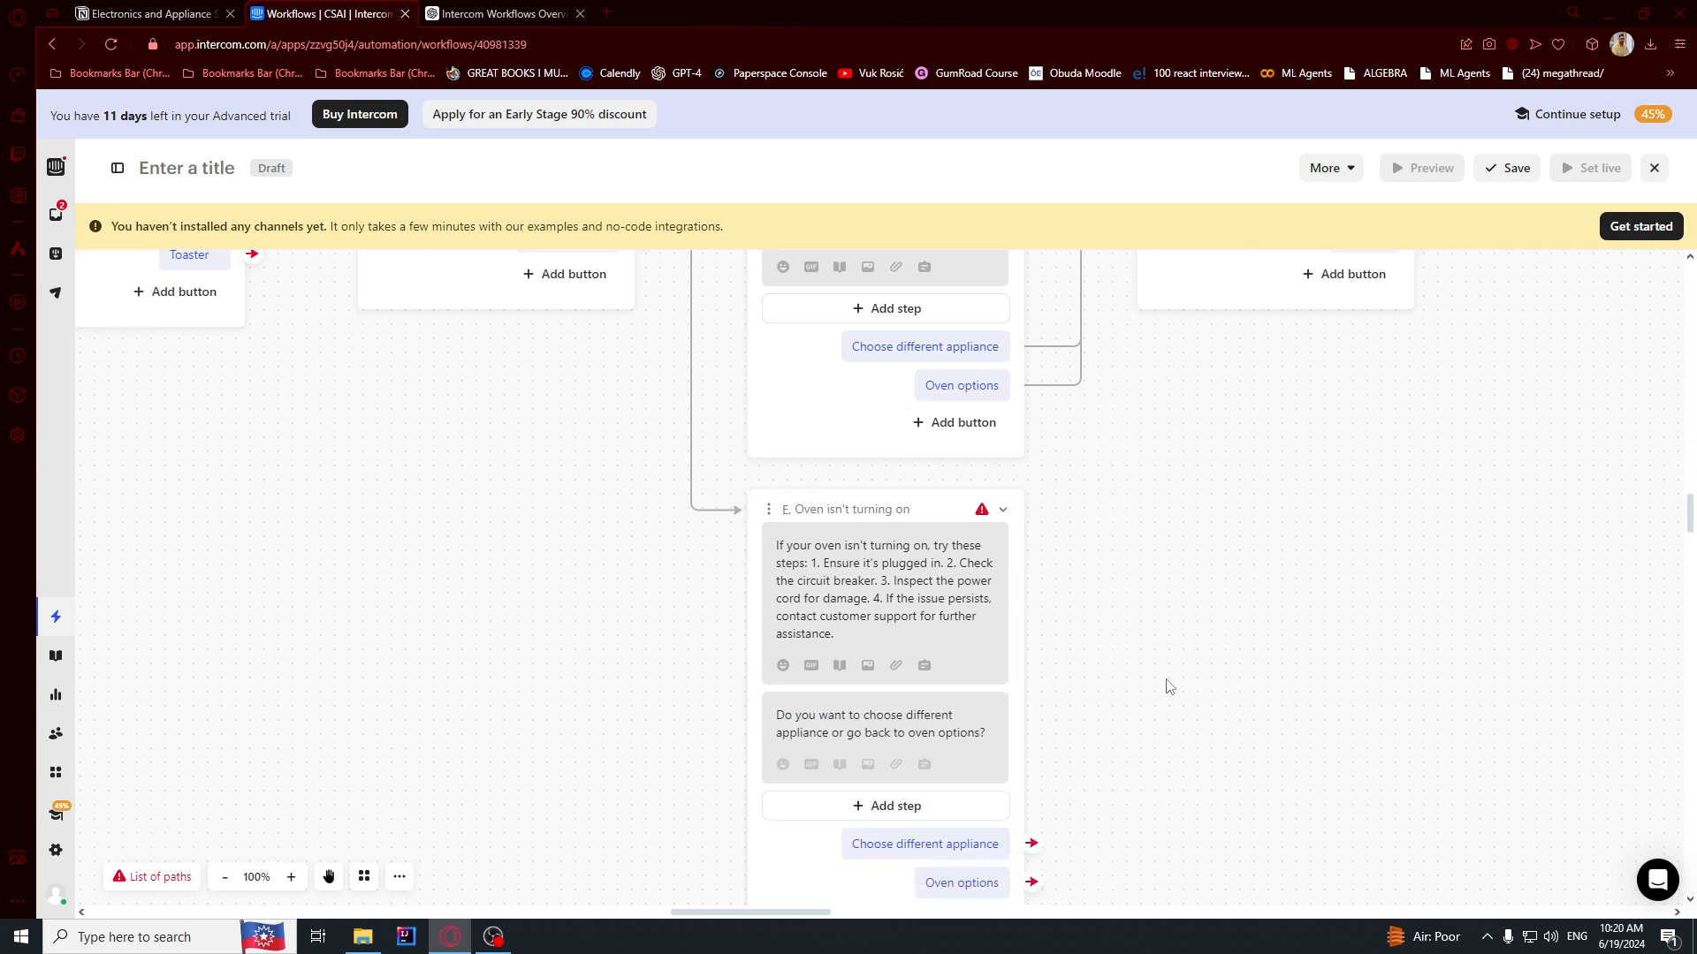
pyautogui.click(1031, 844)
pyautogui.click(939, 420)
pyautogui.click(973, 566)
pyautogui.scroll(2, 1229, 702)
pyautogui.scroll(-4, 1167, 725)
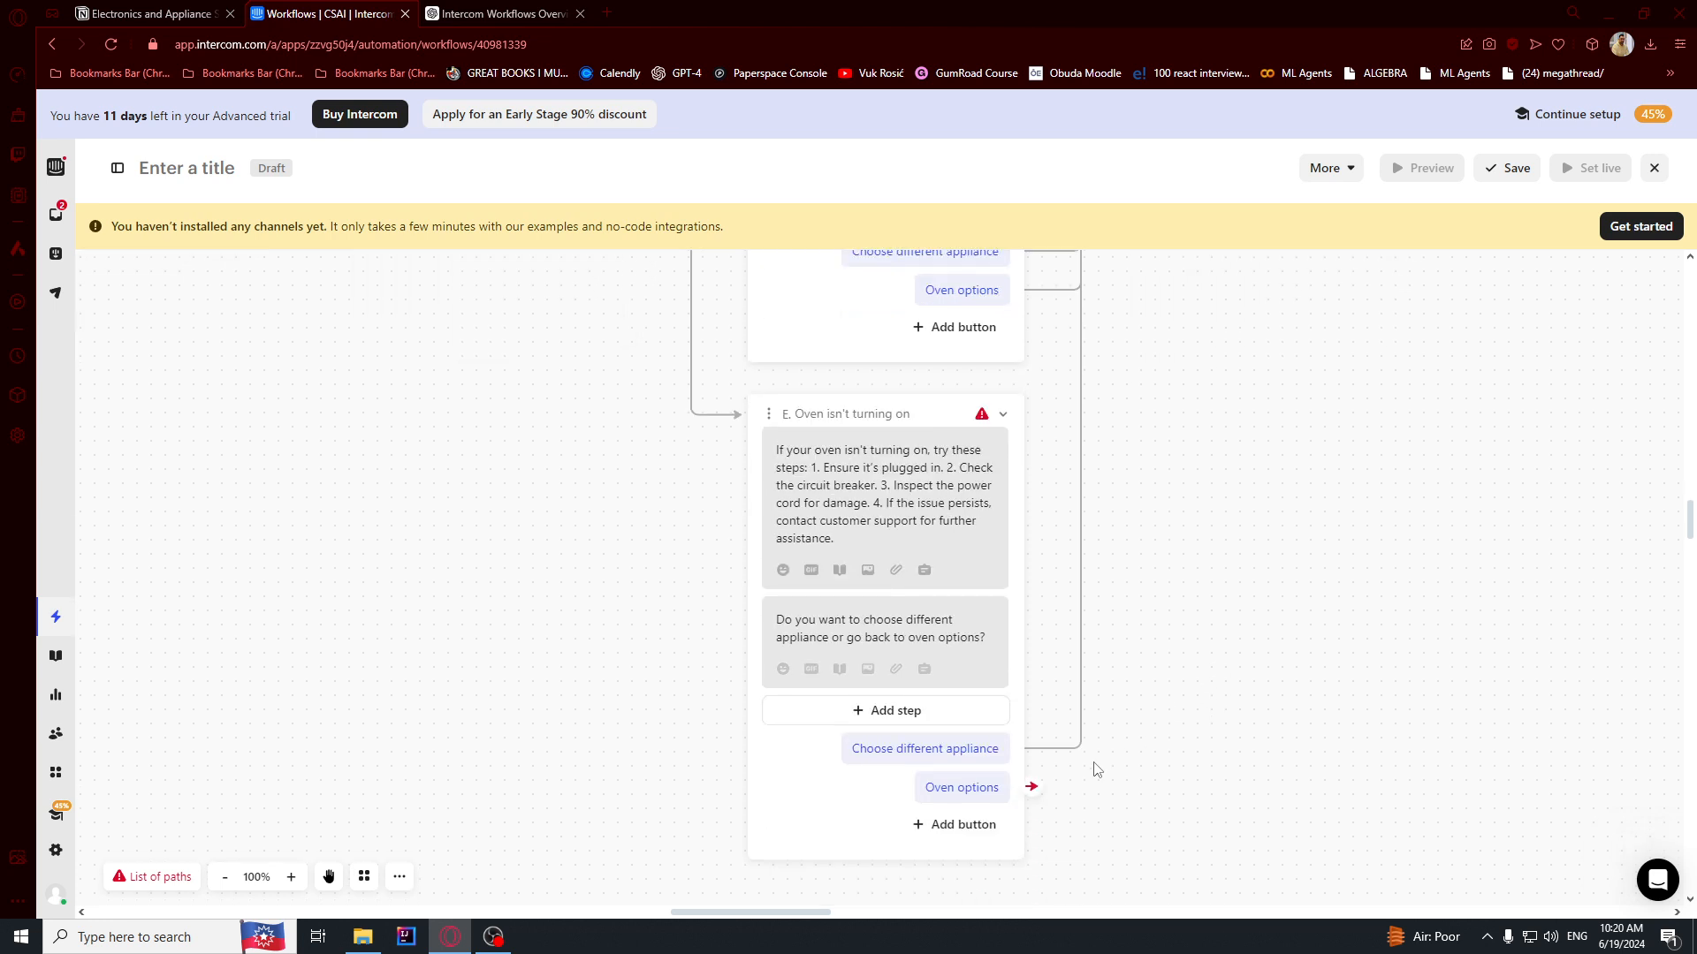
pyautogui.click(1032, 785)
pyautogui.click(939, 365)
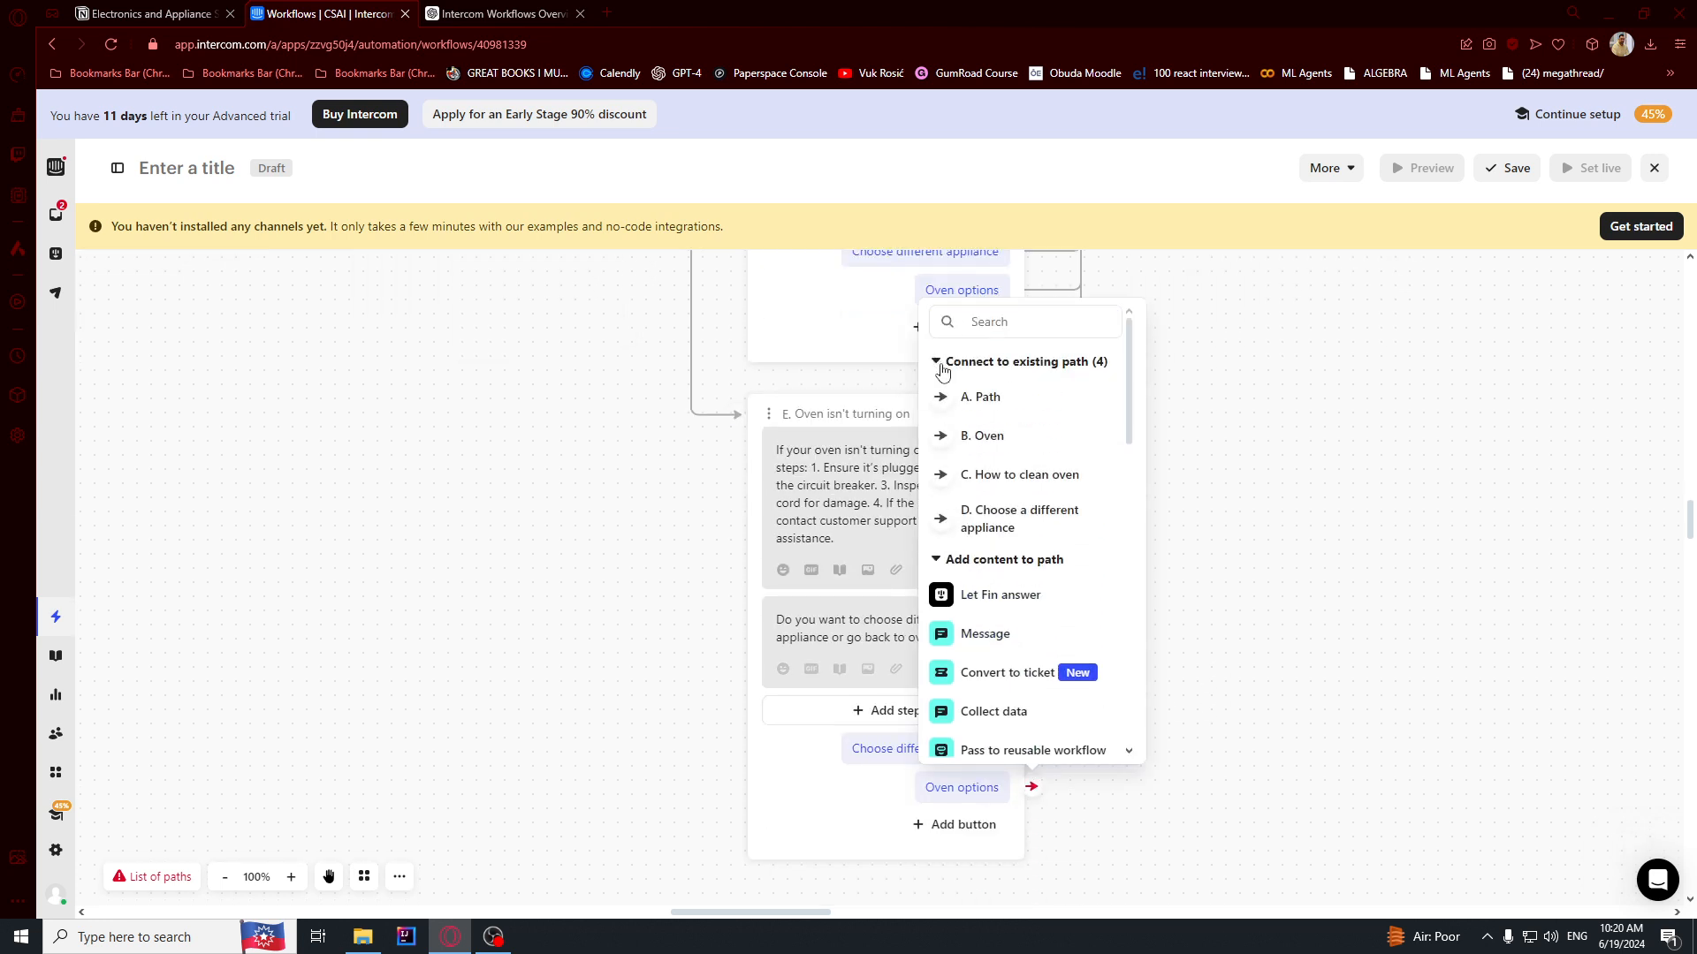
pyautogui.click(982, 438)
pyautogui.scroll(-3, 1254, 548)
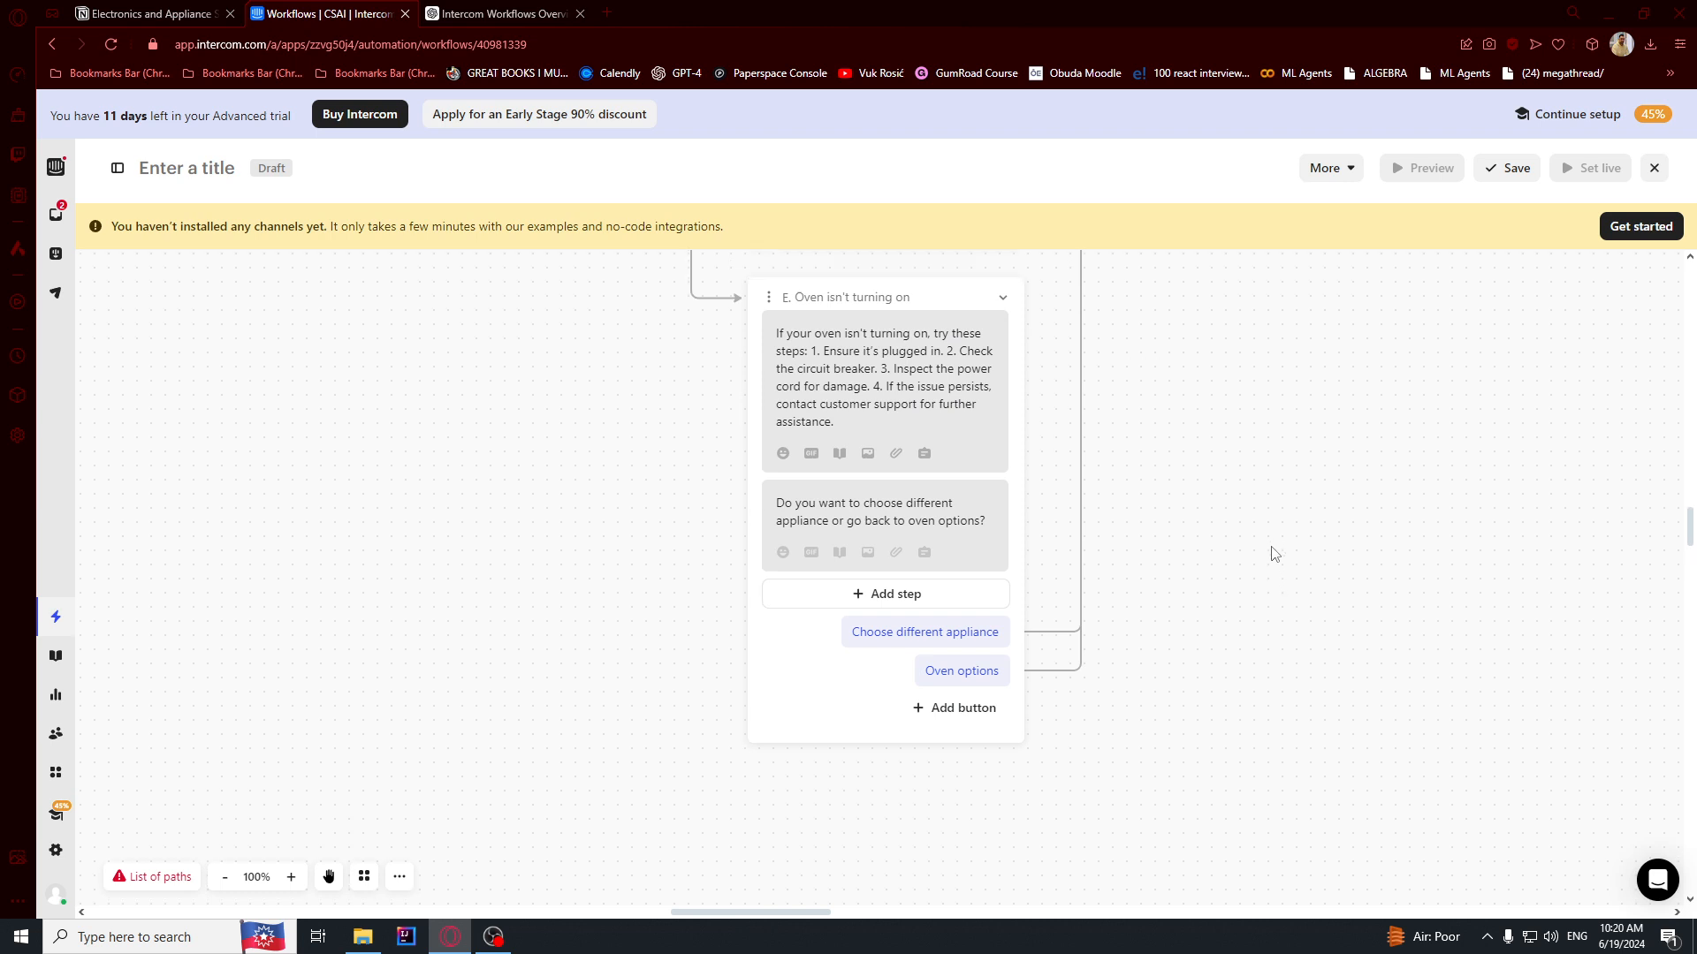
# - Rename path B as "Oven options" and keep the path expanded
pyautogui.scroll(6, 1237, 539)
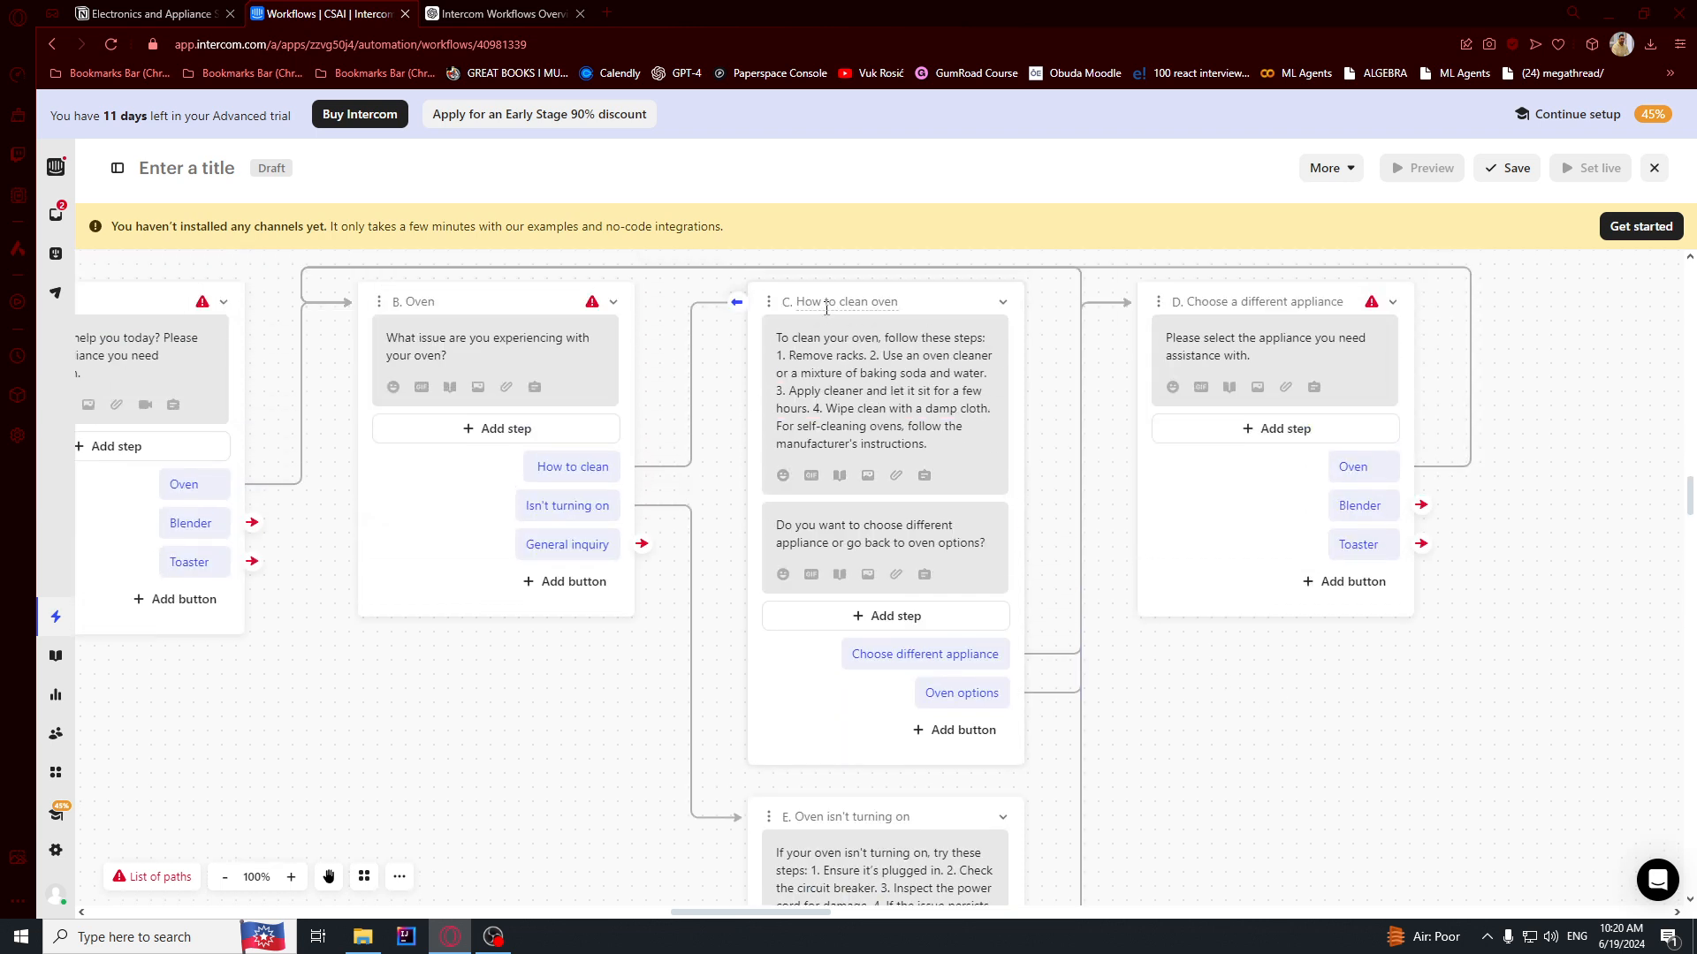
pyautogui.click(445, 303)
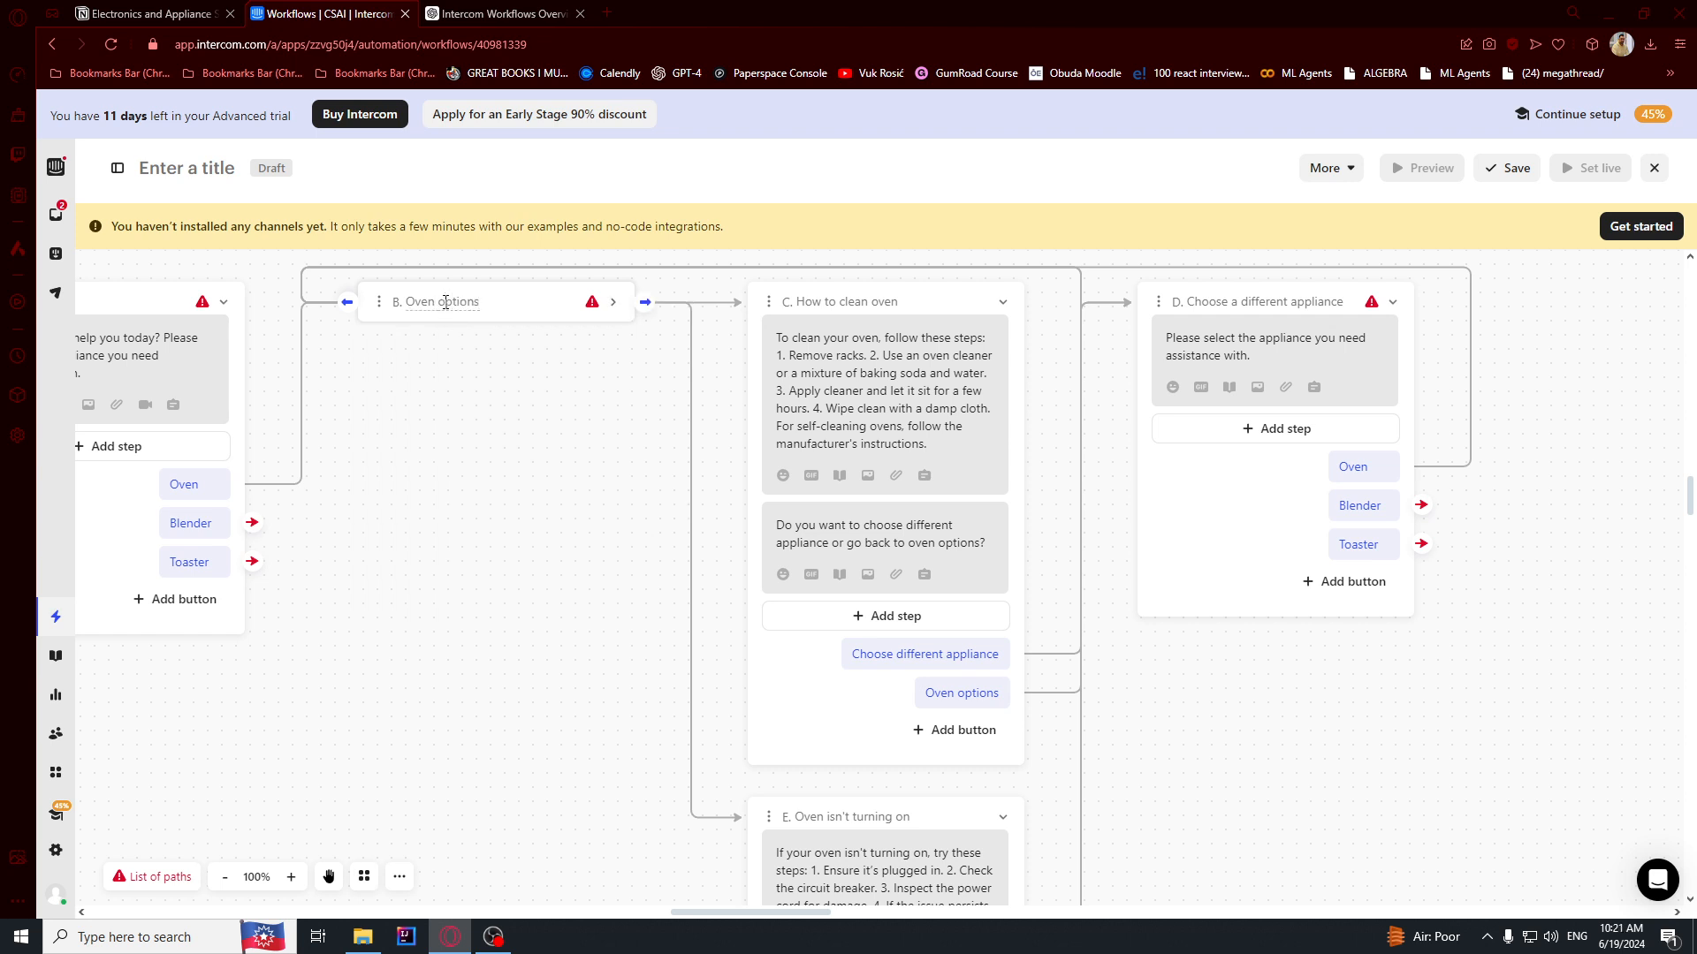
pyautogui.click(613, 302)
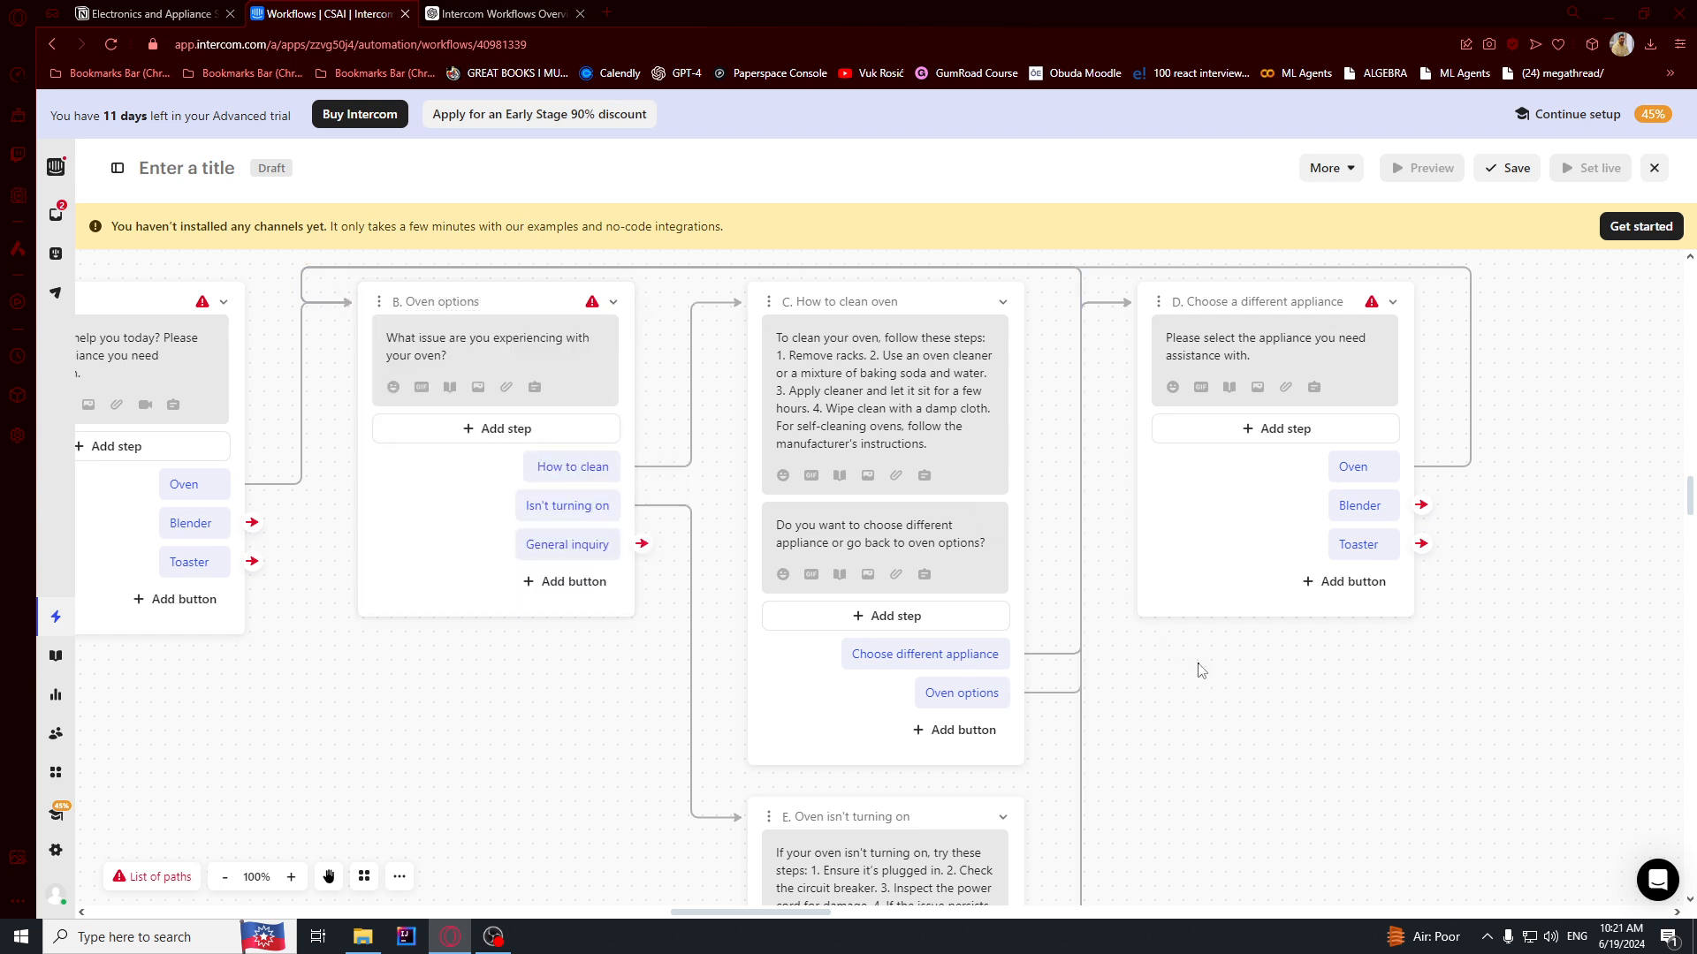
# - Add a message path to path B's "General inquiry" button reading "Please explain your question in more detail."
pyautogui.scroll(-2, 1309, 703)
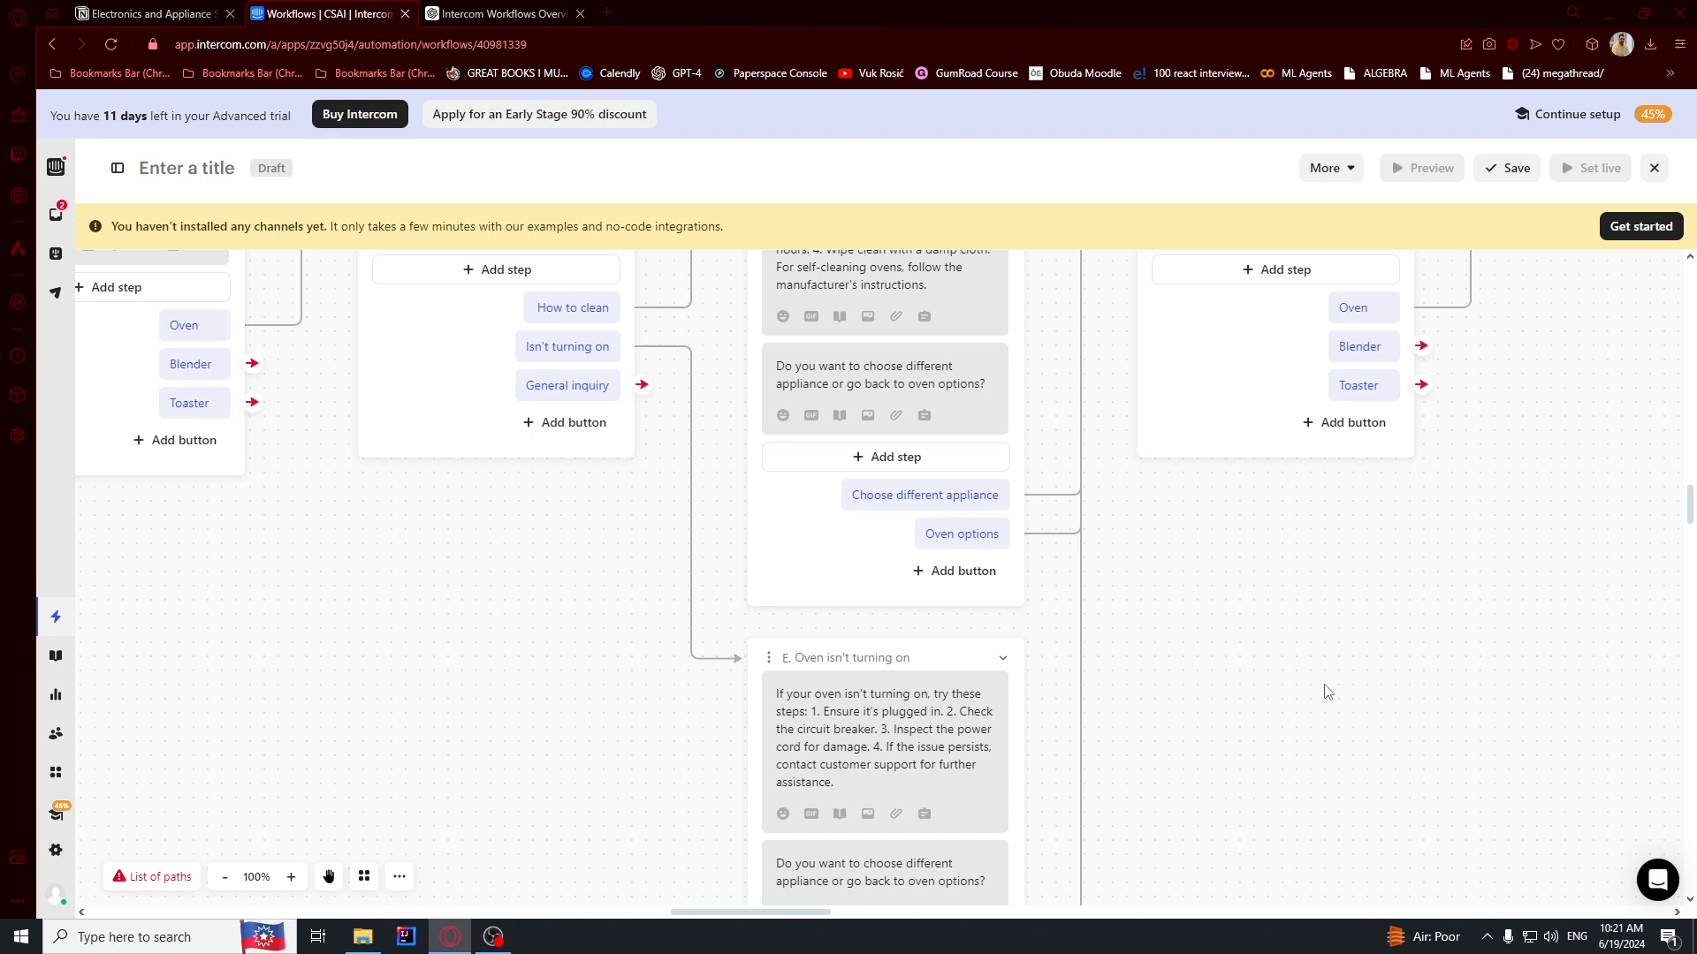
pyautogui.scroll(-1, 1282, 671)
pyautogui.click(642, 374)
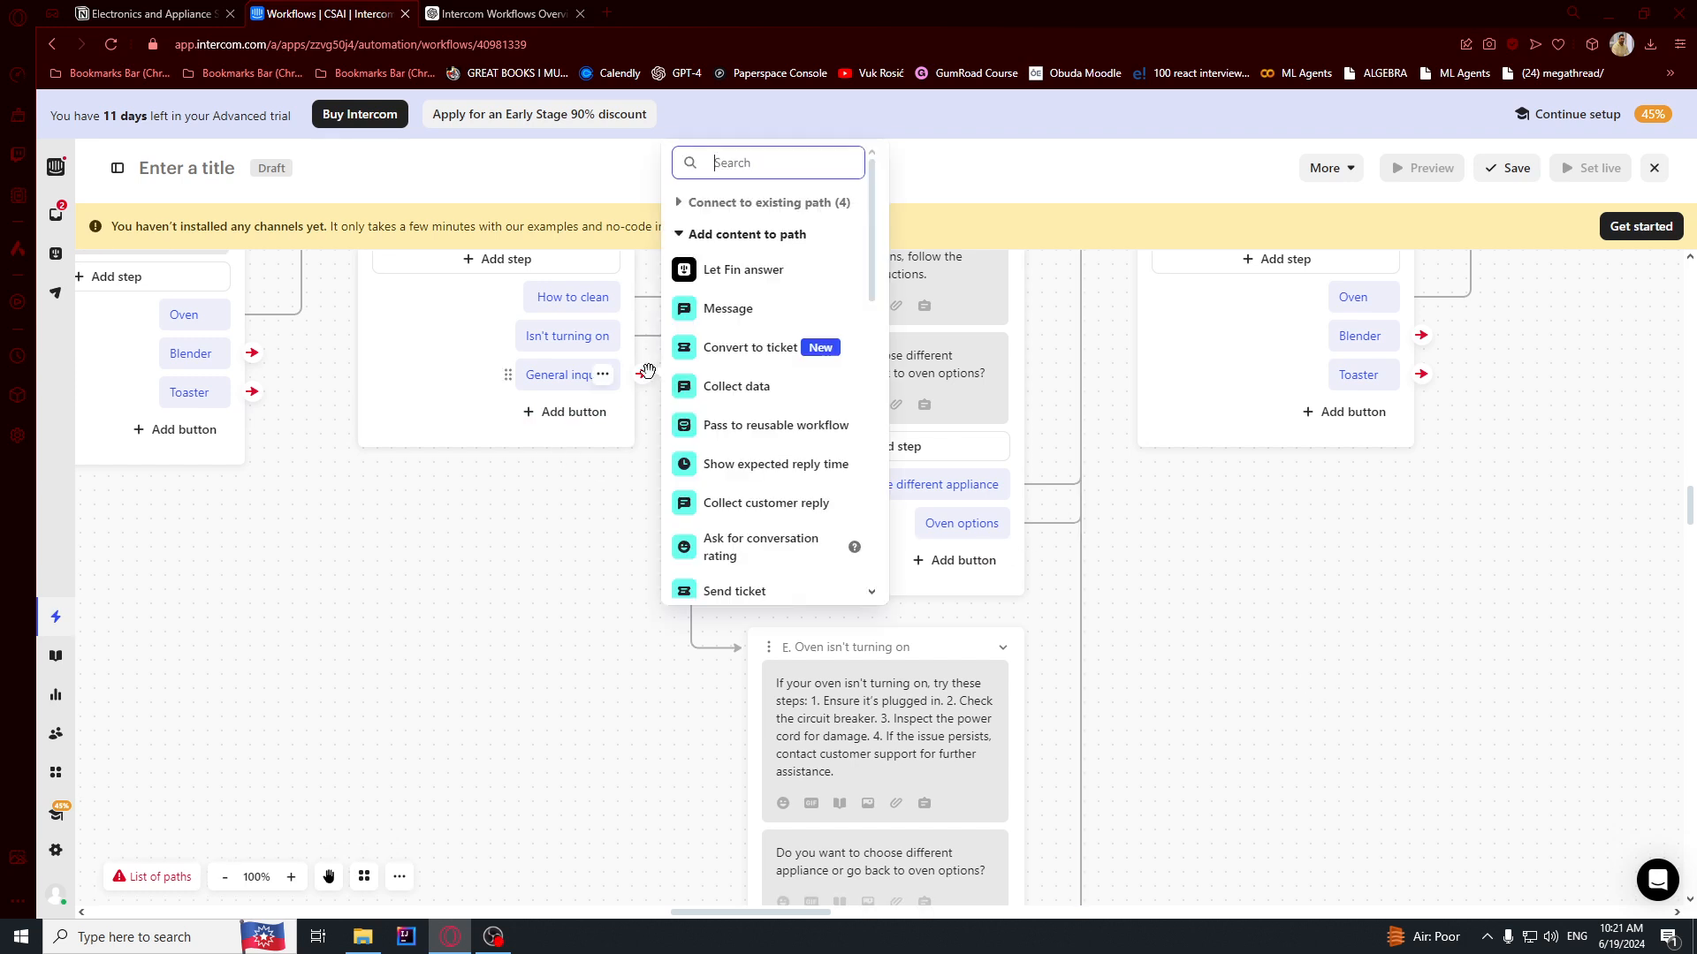
pyautogui.click(726, 309)
pyautogui.write('Ple')
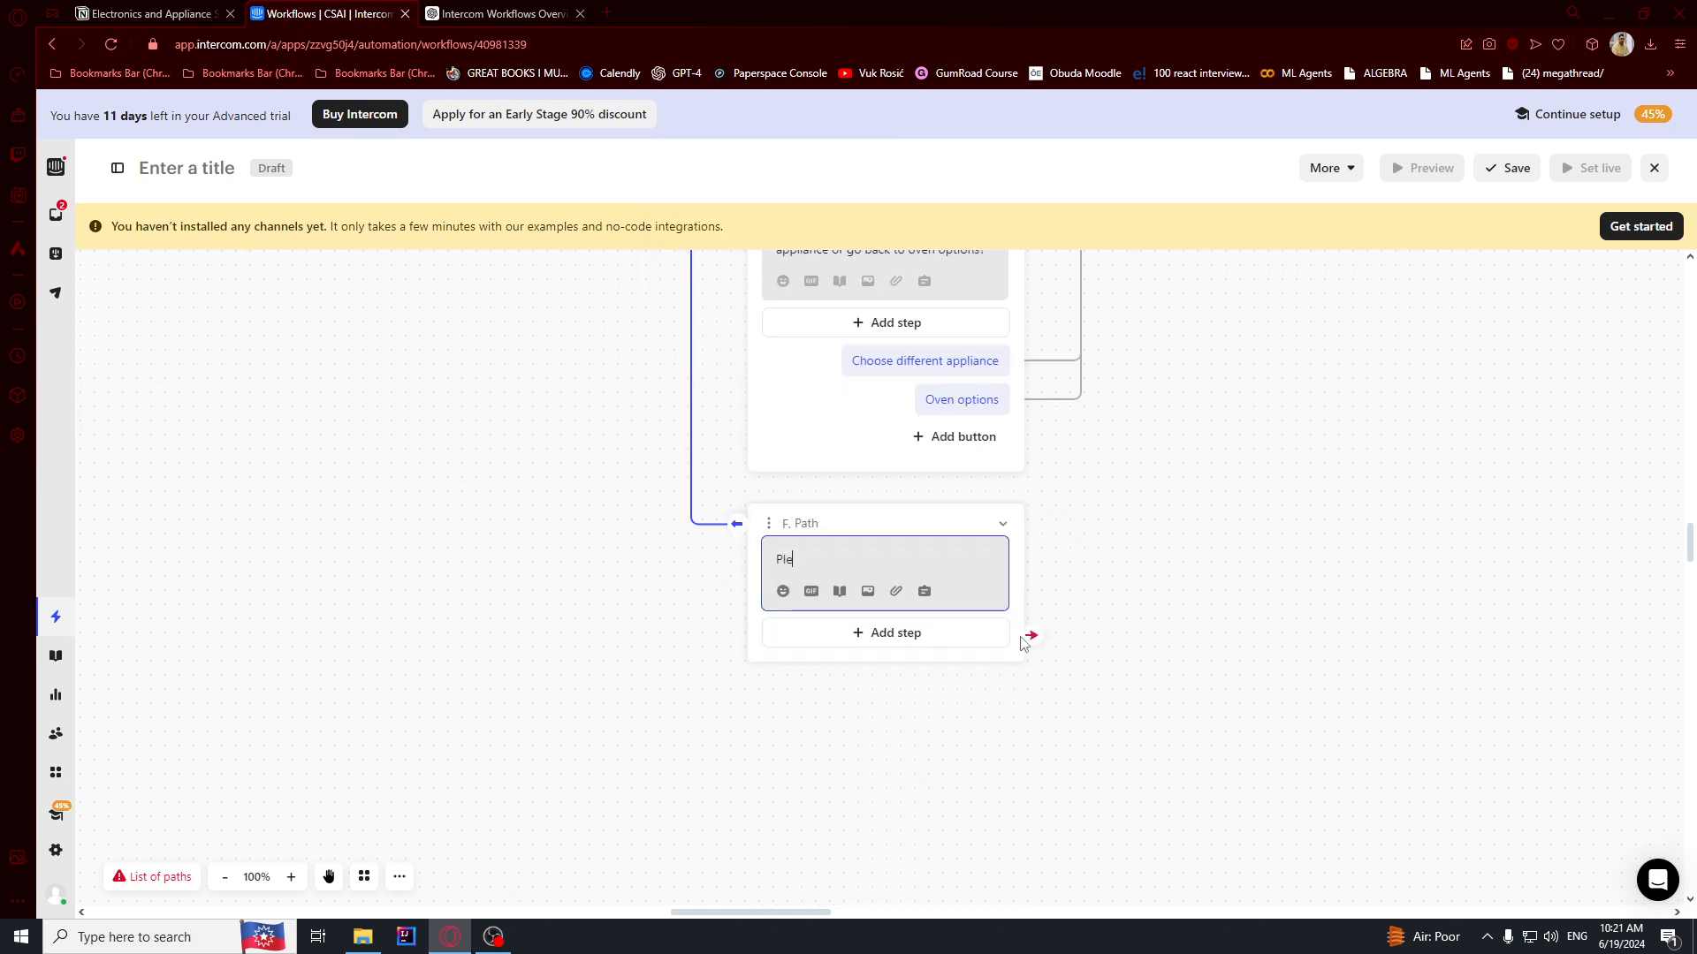
pyautogui.write('ase ask')
pyautogui.hotkey('ctrl', 'a')
pyautogui.write('Please')
pyautogui.write('more dieta')
pyautogui.hotkey('ctrl', 'shift', 'Left')
pyautogui.write('detail')
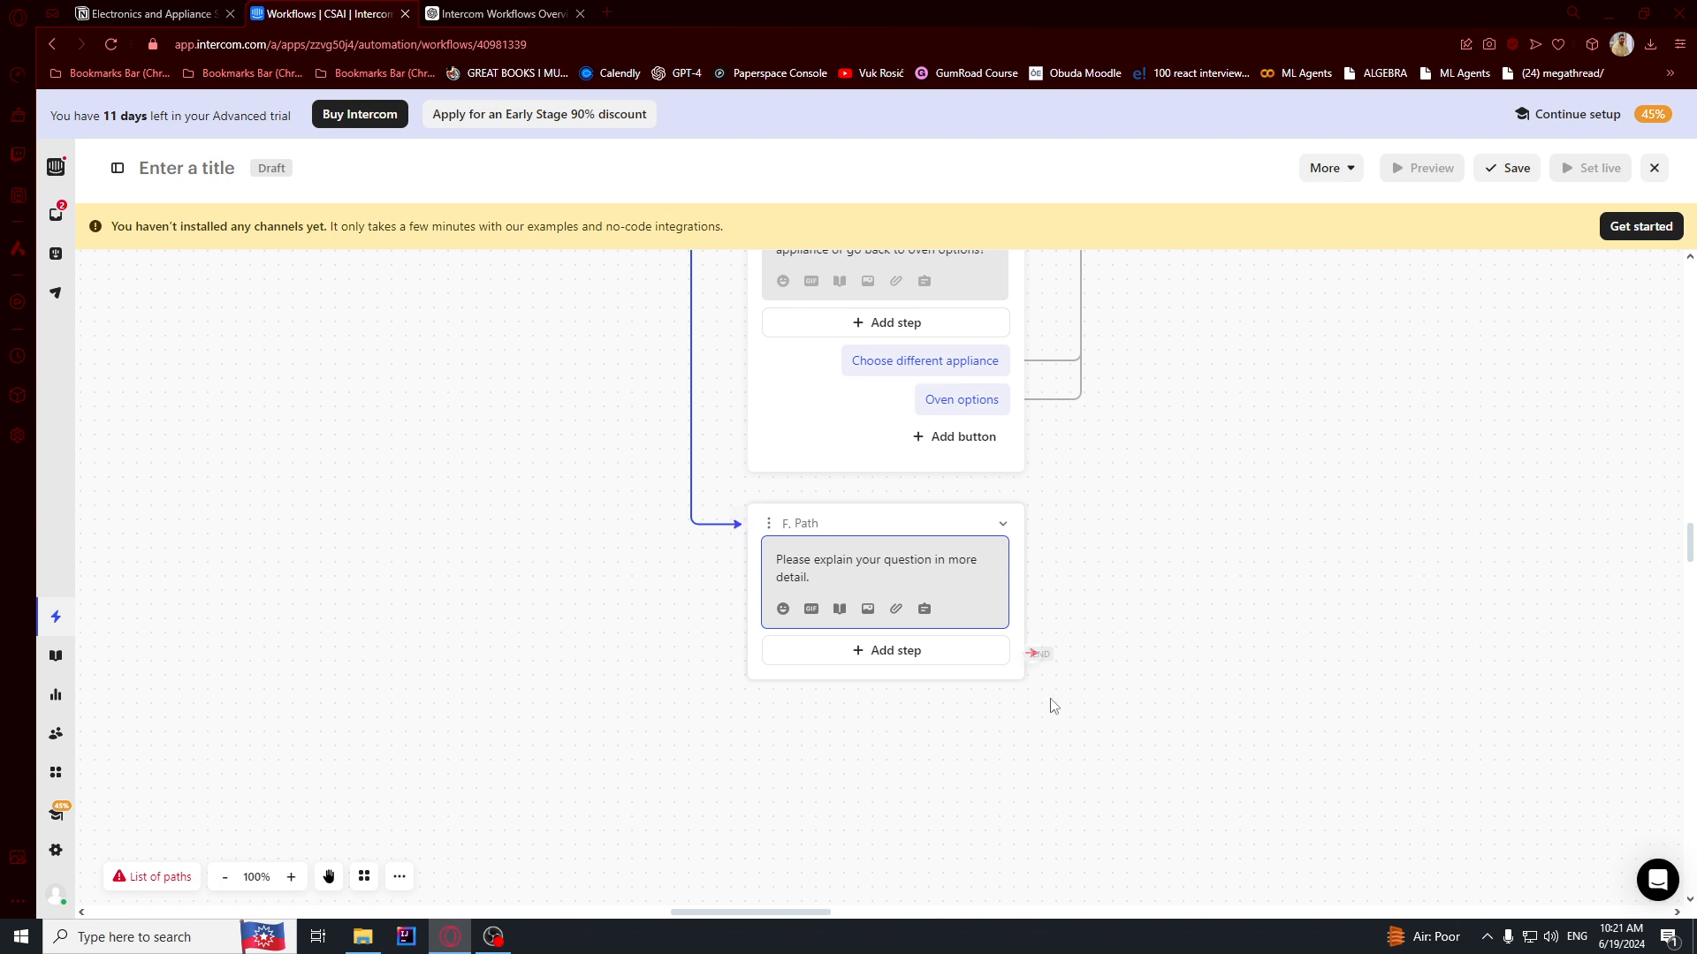
# - Add a "Collect customer reply" step followed by a "Let Fin answer" step to path F
pyautogui.click(926, 656)
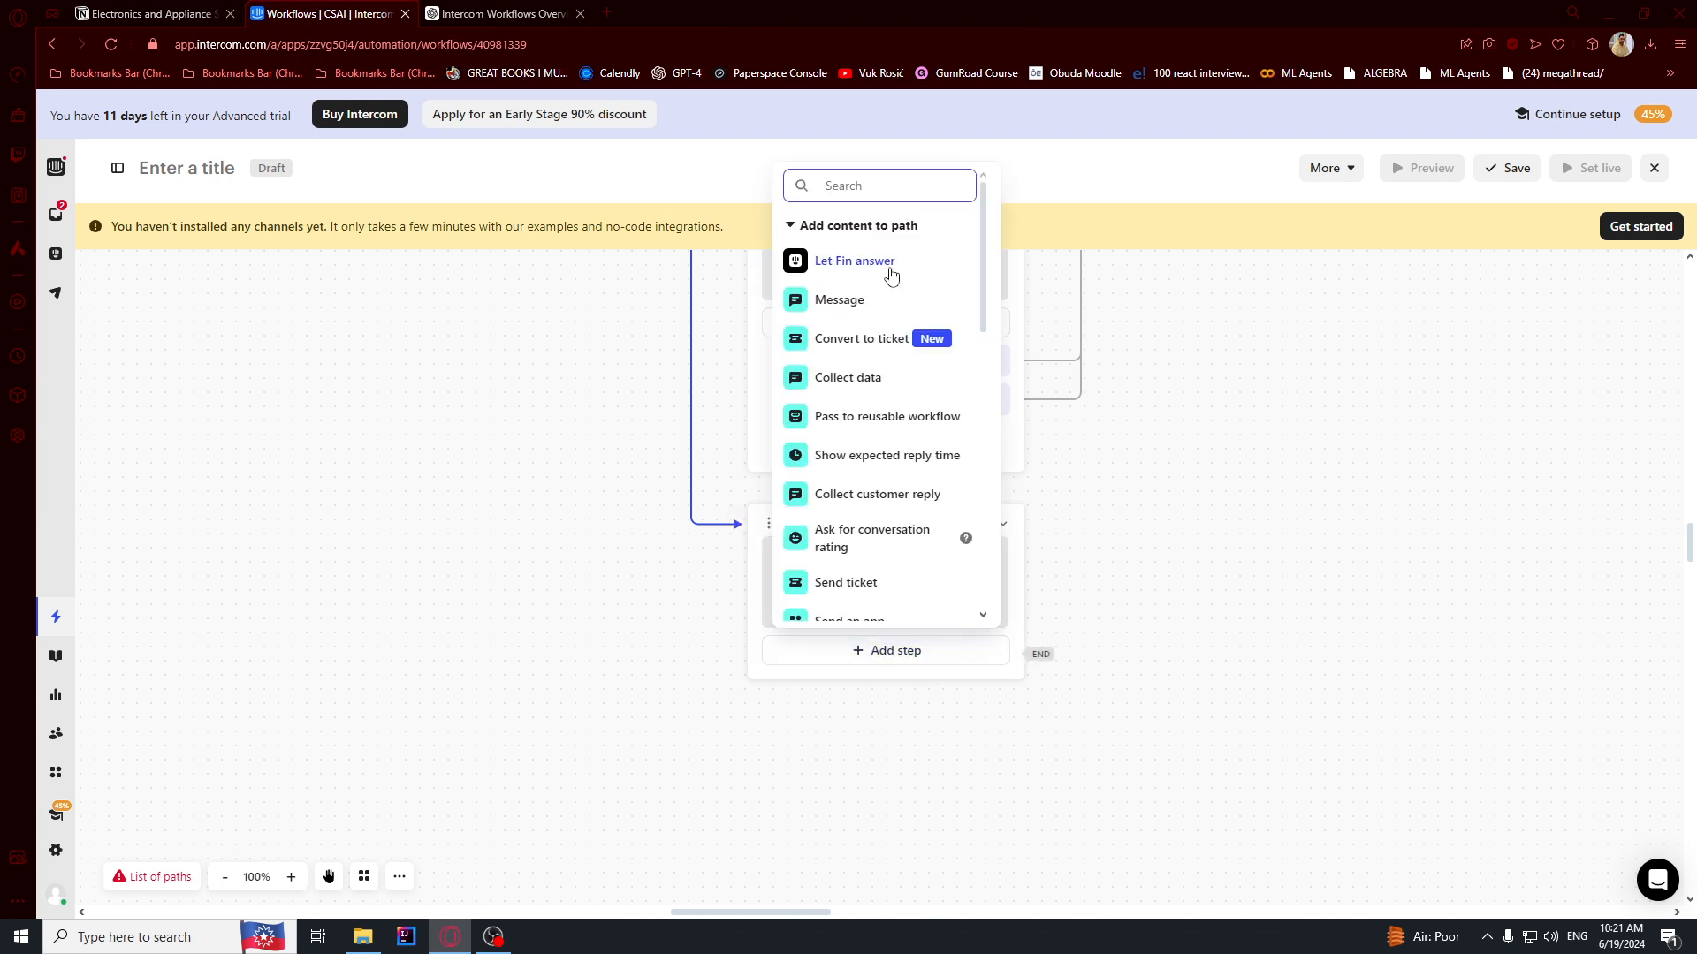
pyautogui.write('col')
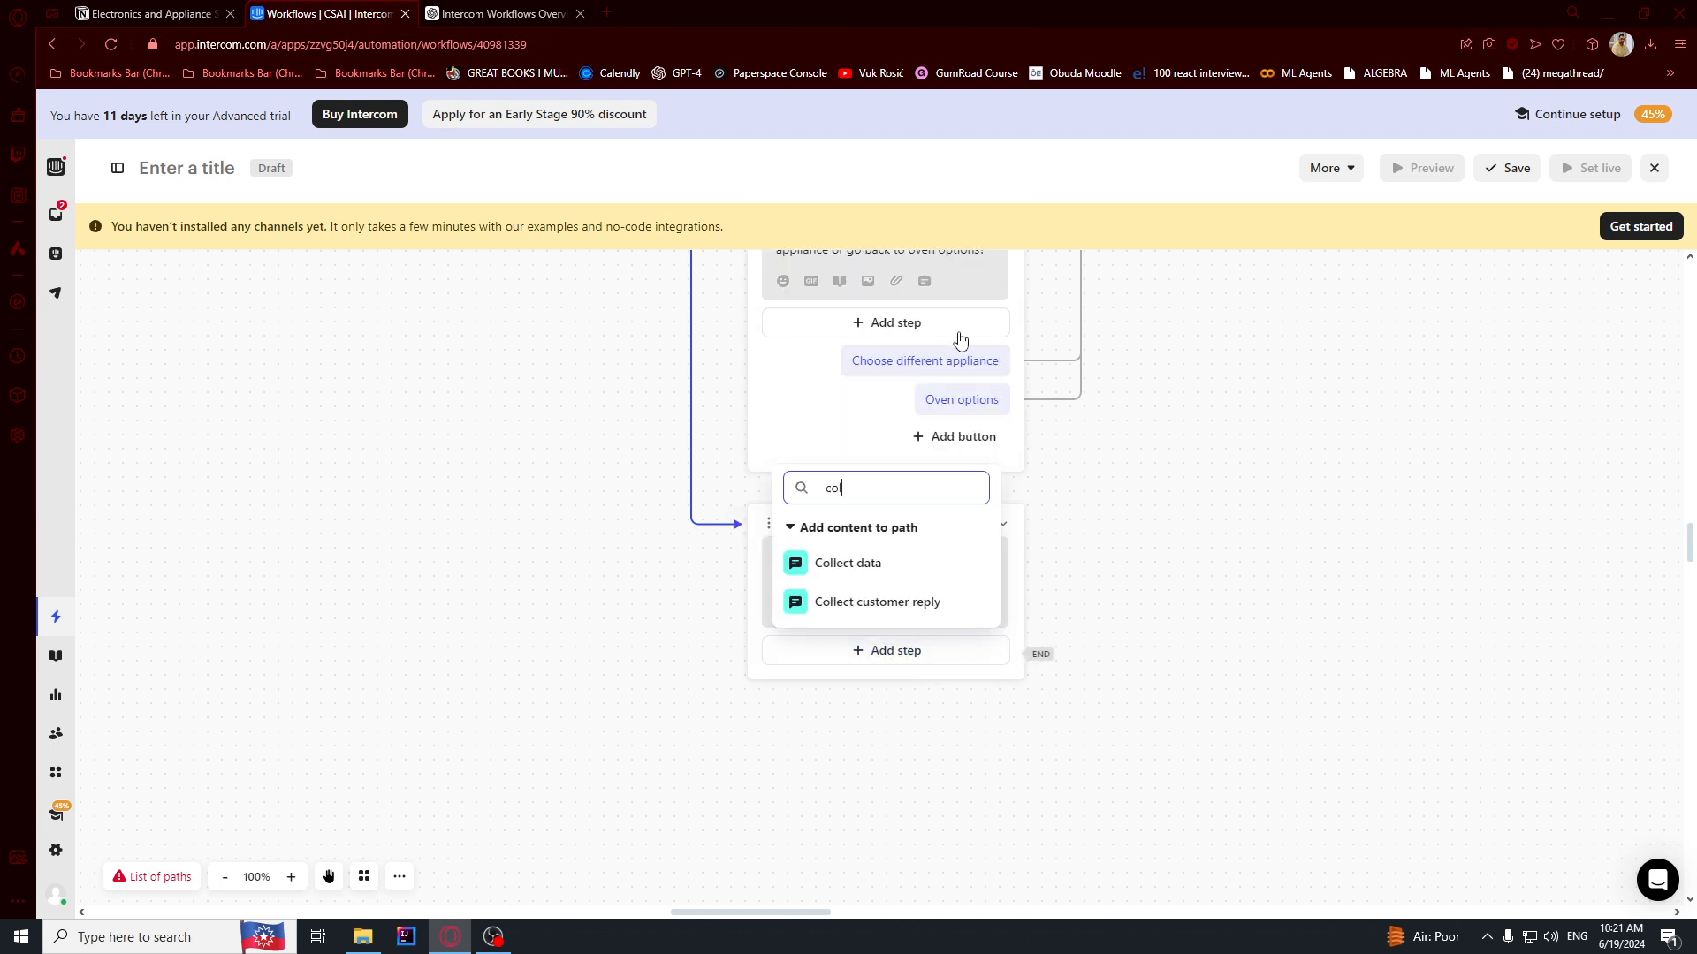
pyautogui.click(870, 602)
pyautogui.click(902, 690)
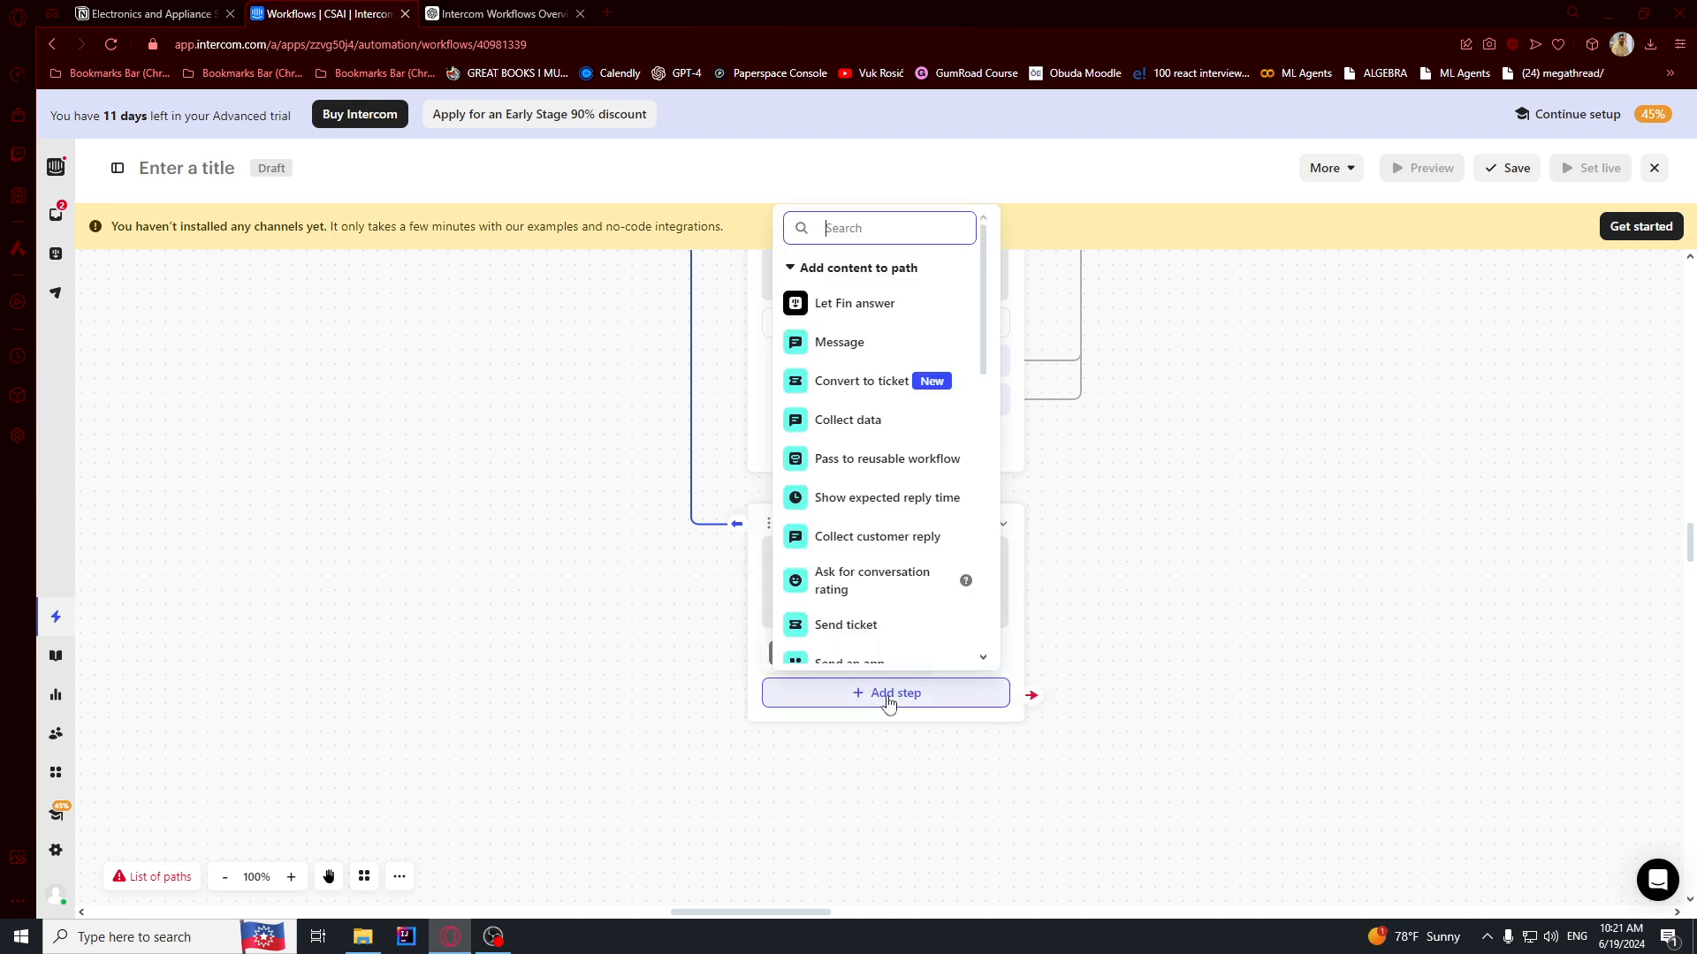
pyautogui.click(865, 311)
# - Rename path F as "General inquiry" and keep the path expanded
pyautogui.click(807, 525)
pyautogui.doubleClick(807, 524)
pyautogui.write('General inqunry')
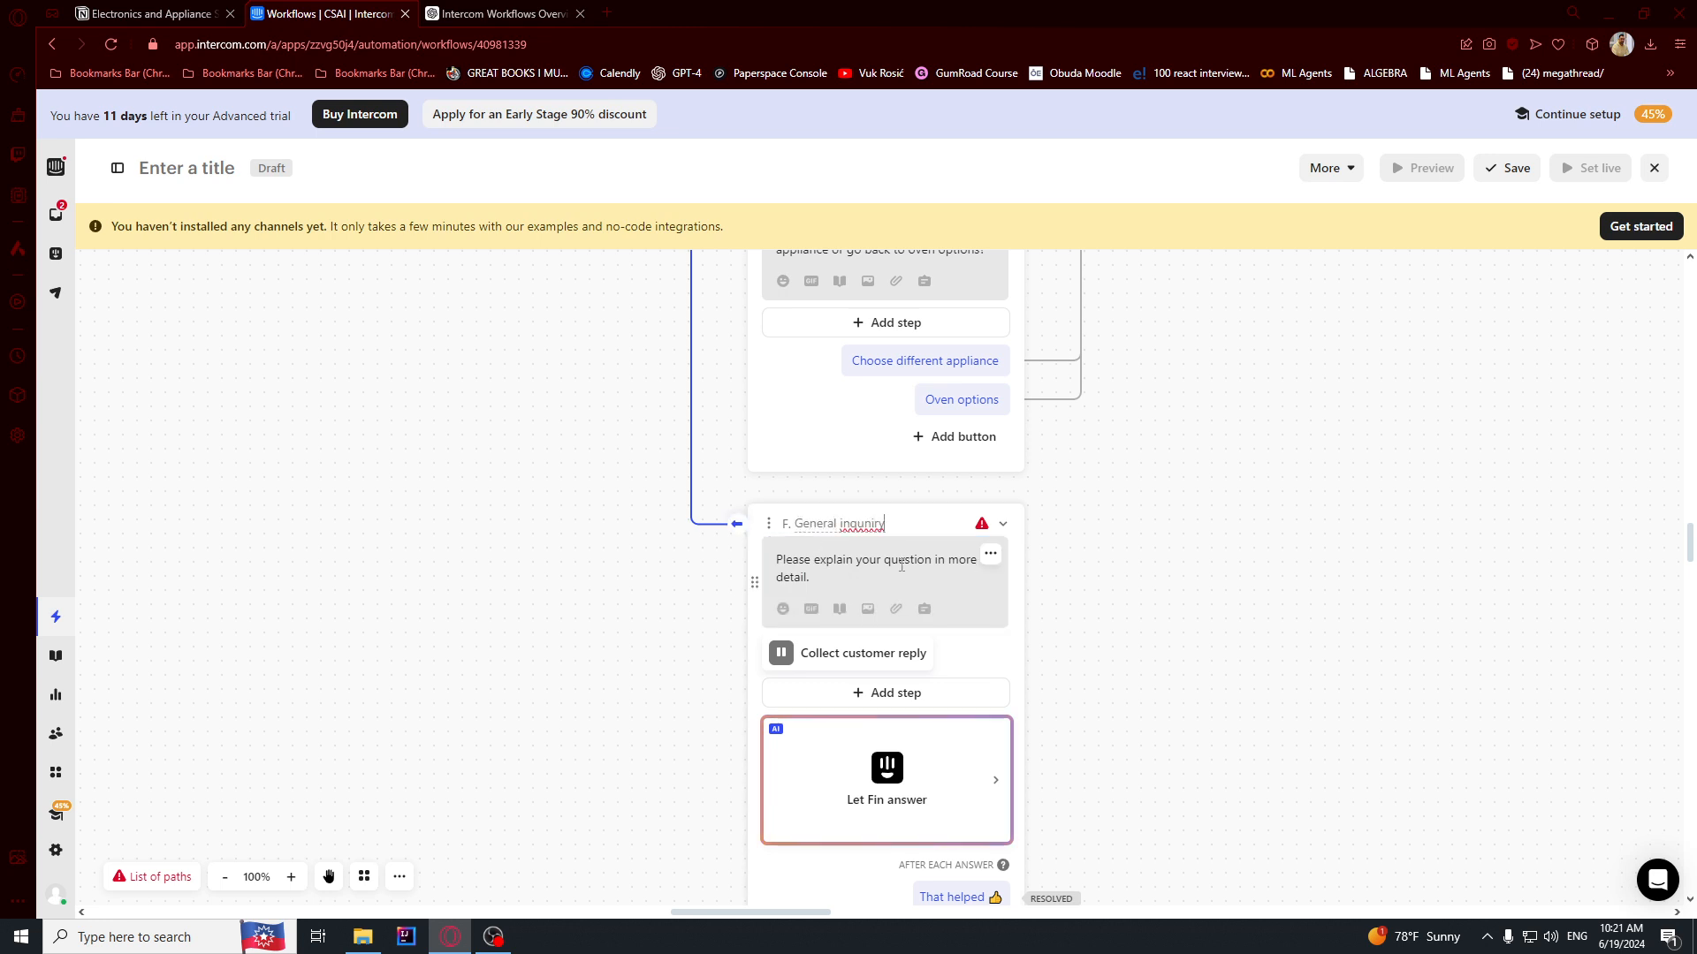
pyautogui.click(872, 523)
pyautogui.press('BackSpace')
pyautogui.click(891, 536)
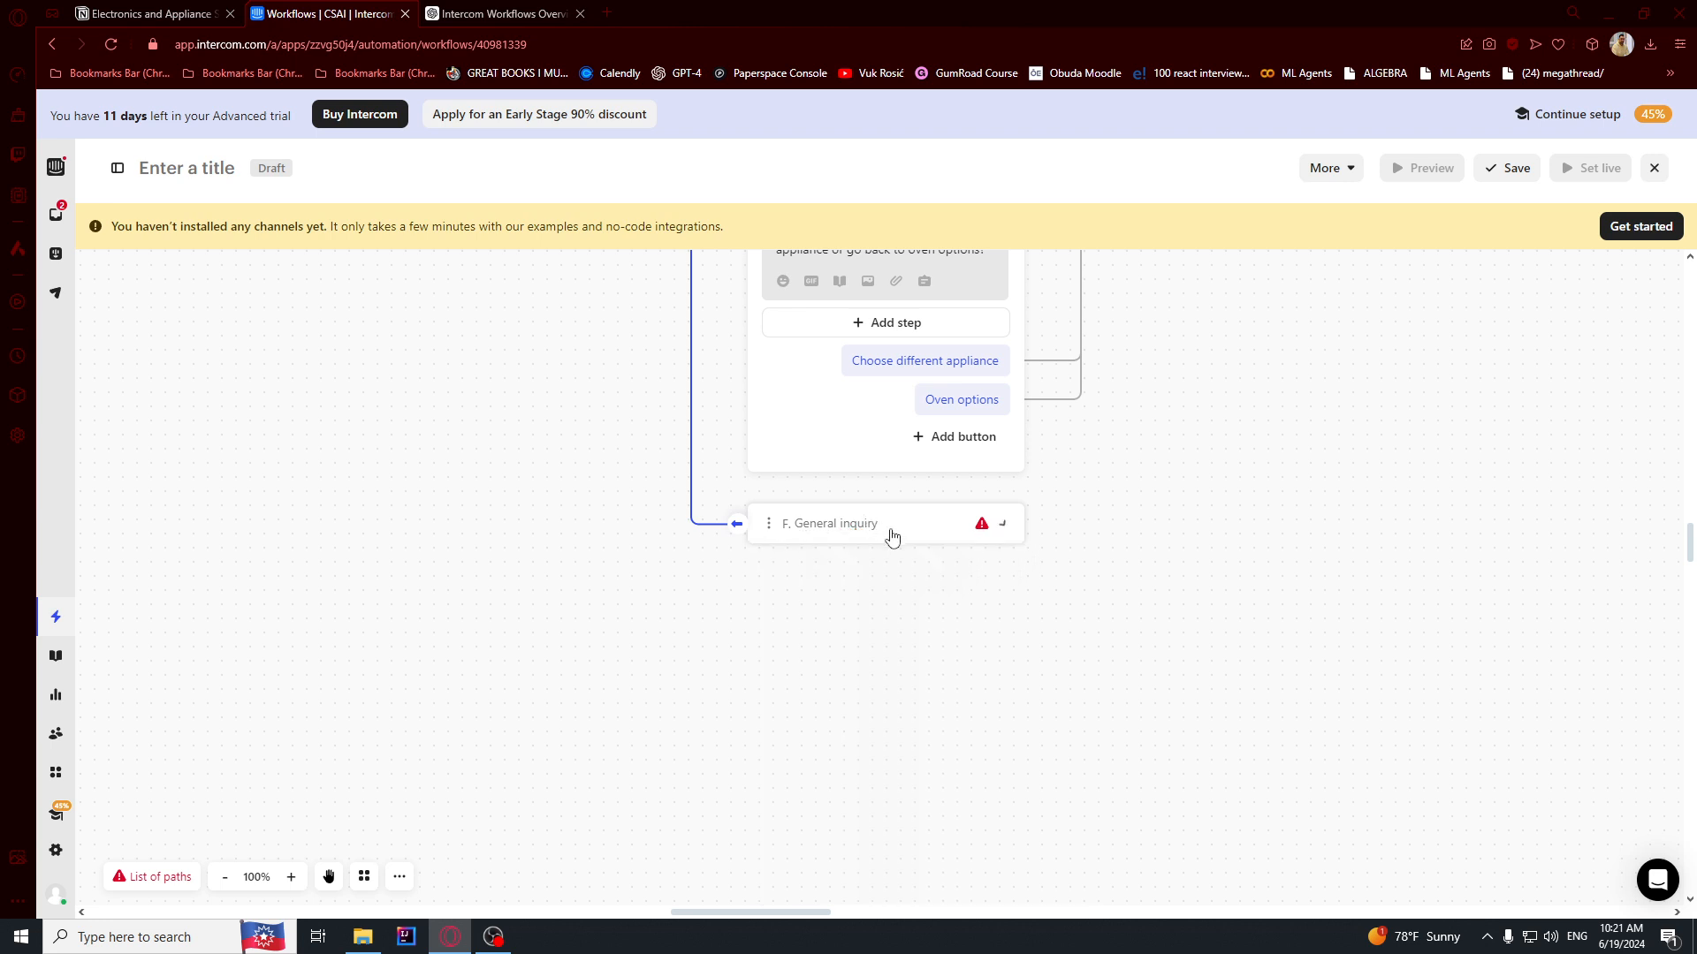
pyautogui.click(896, 529)
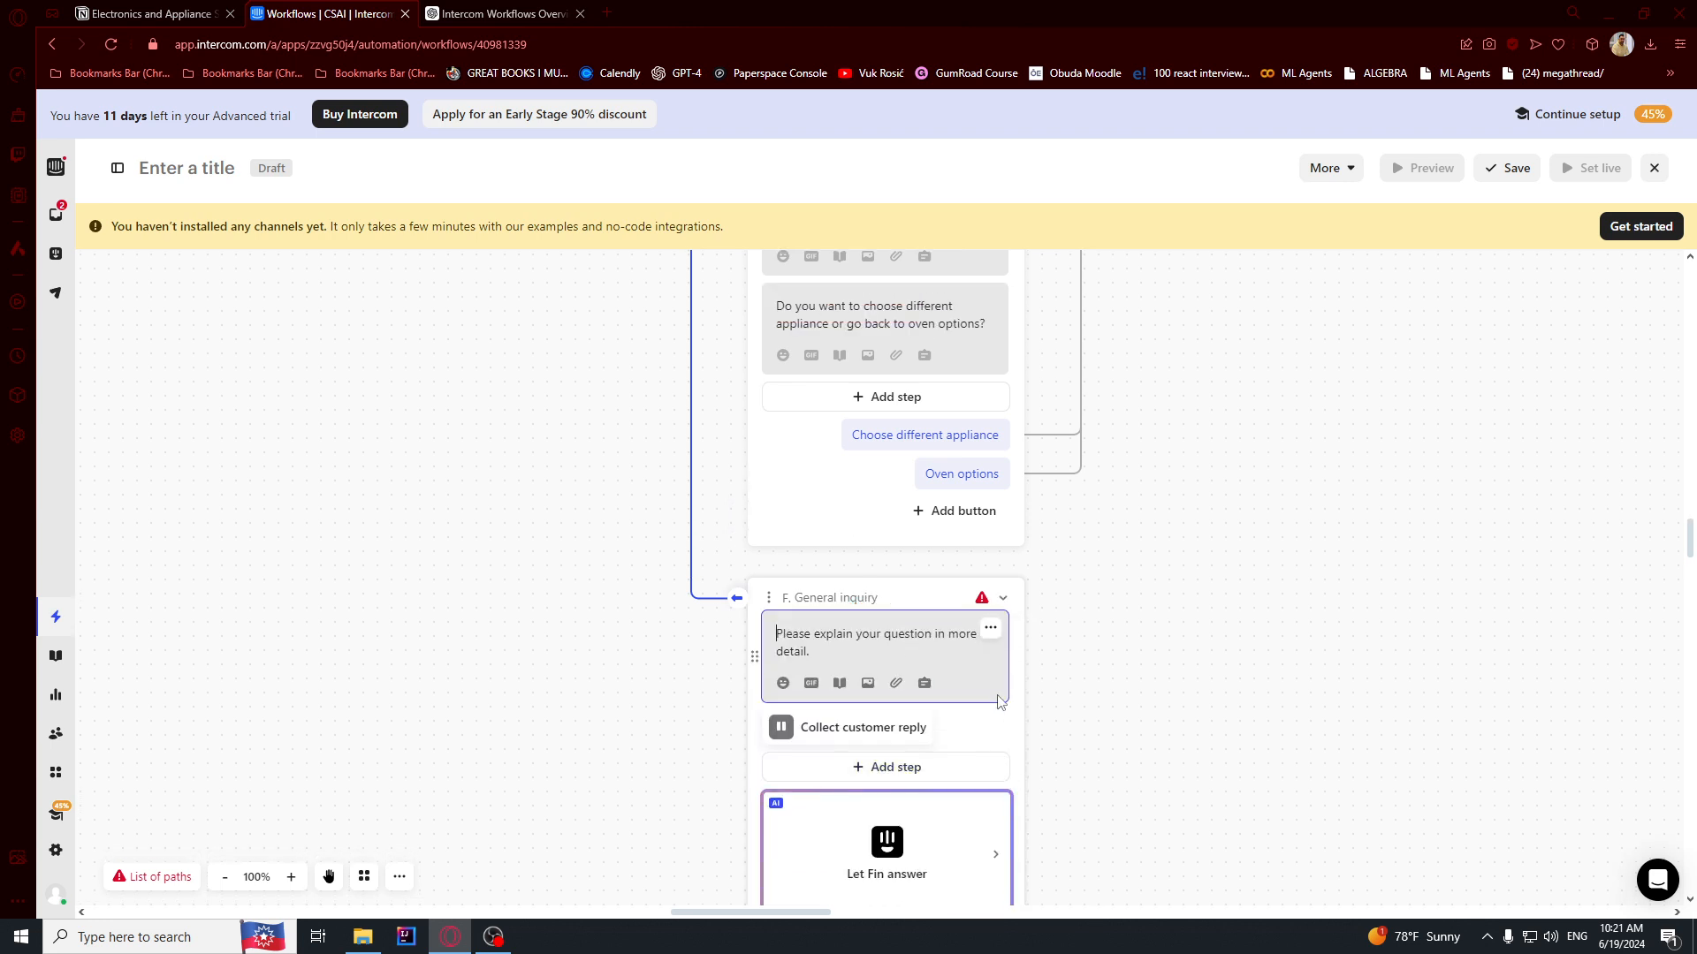
# - Add a path to path F's "Talk to a person" button that converts the conversation to a Support Request ticket
pyautogui.scroll(-3, 1025, 694)
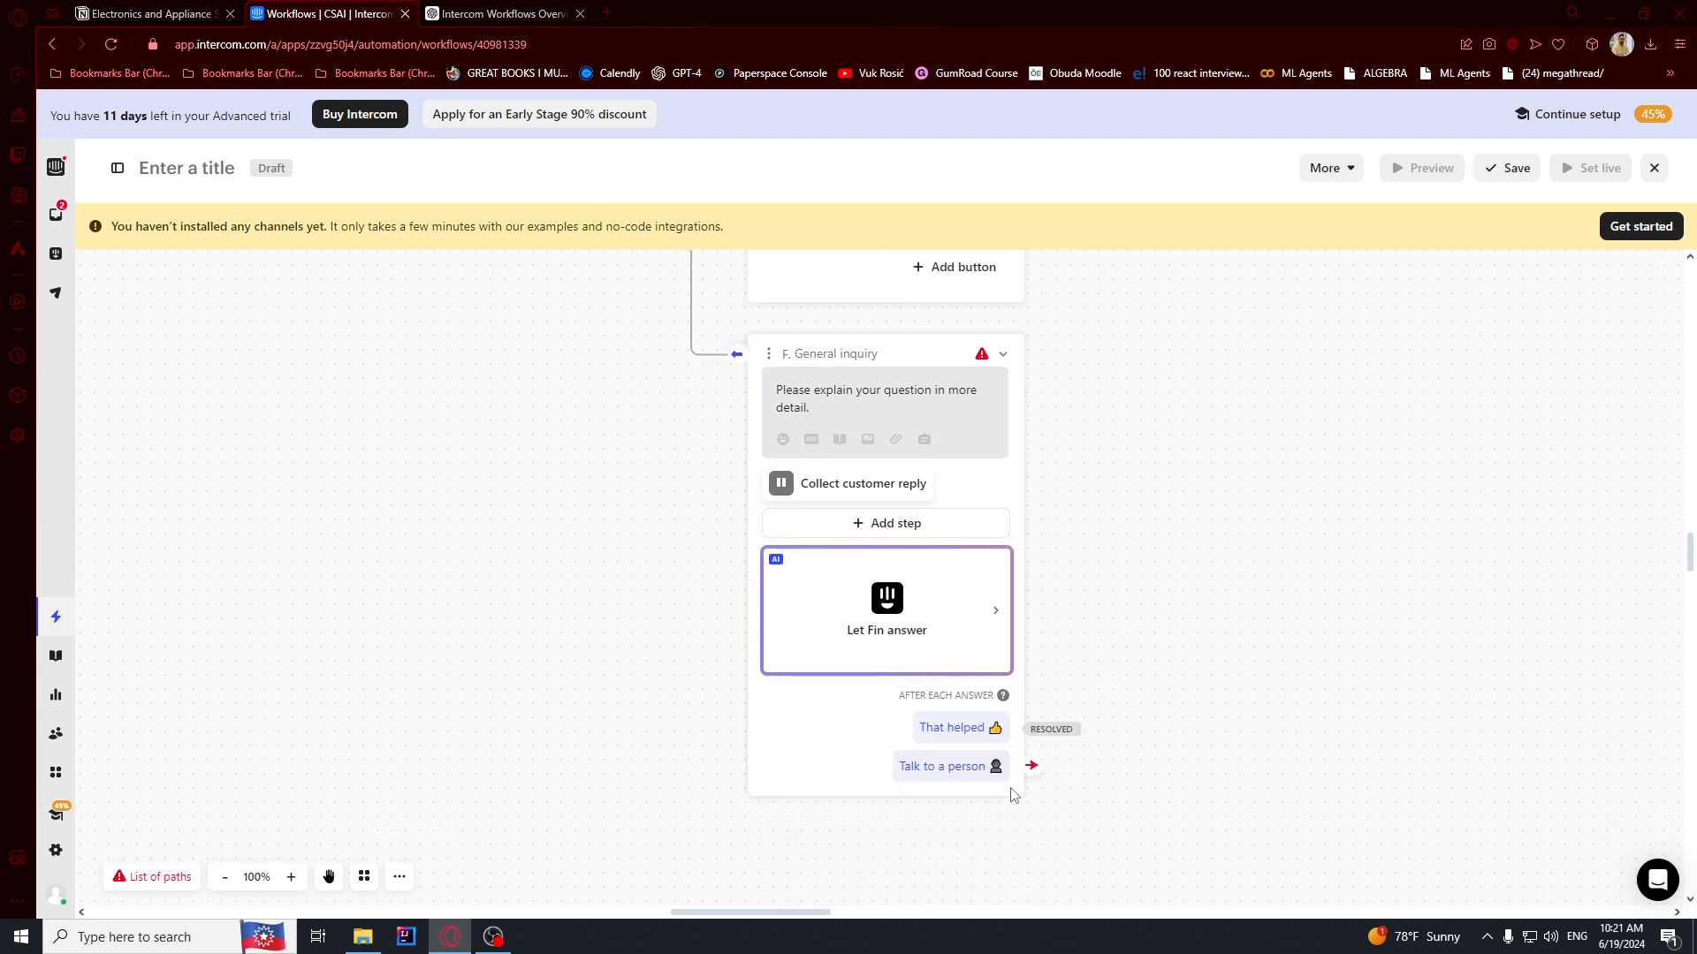
pyautogui.click(1034, 767)
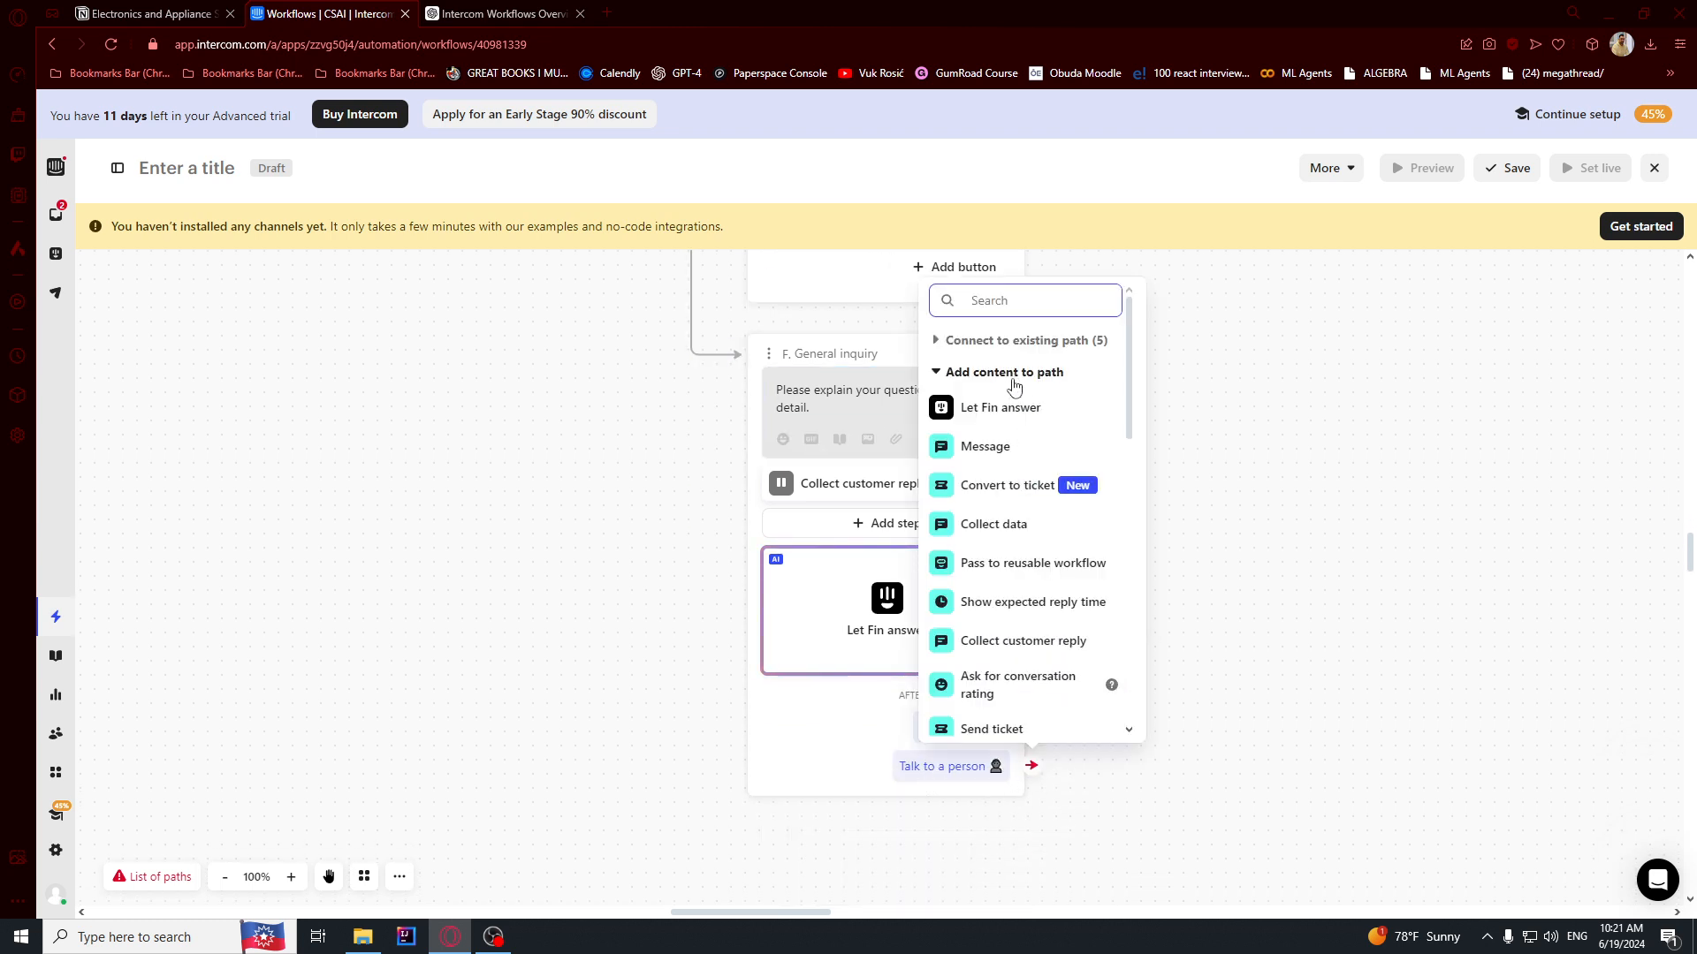
pyautogui.click(994, 494)
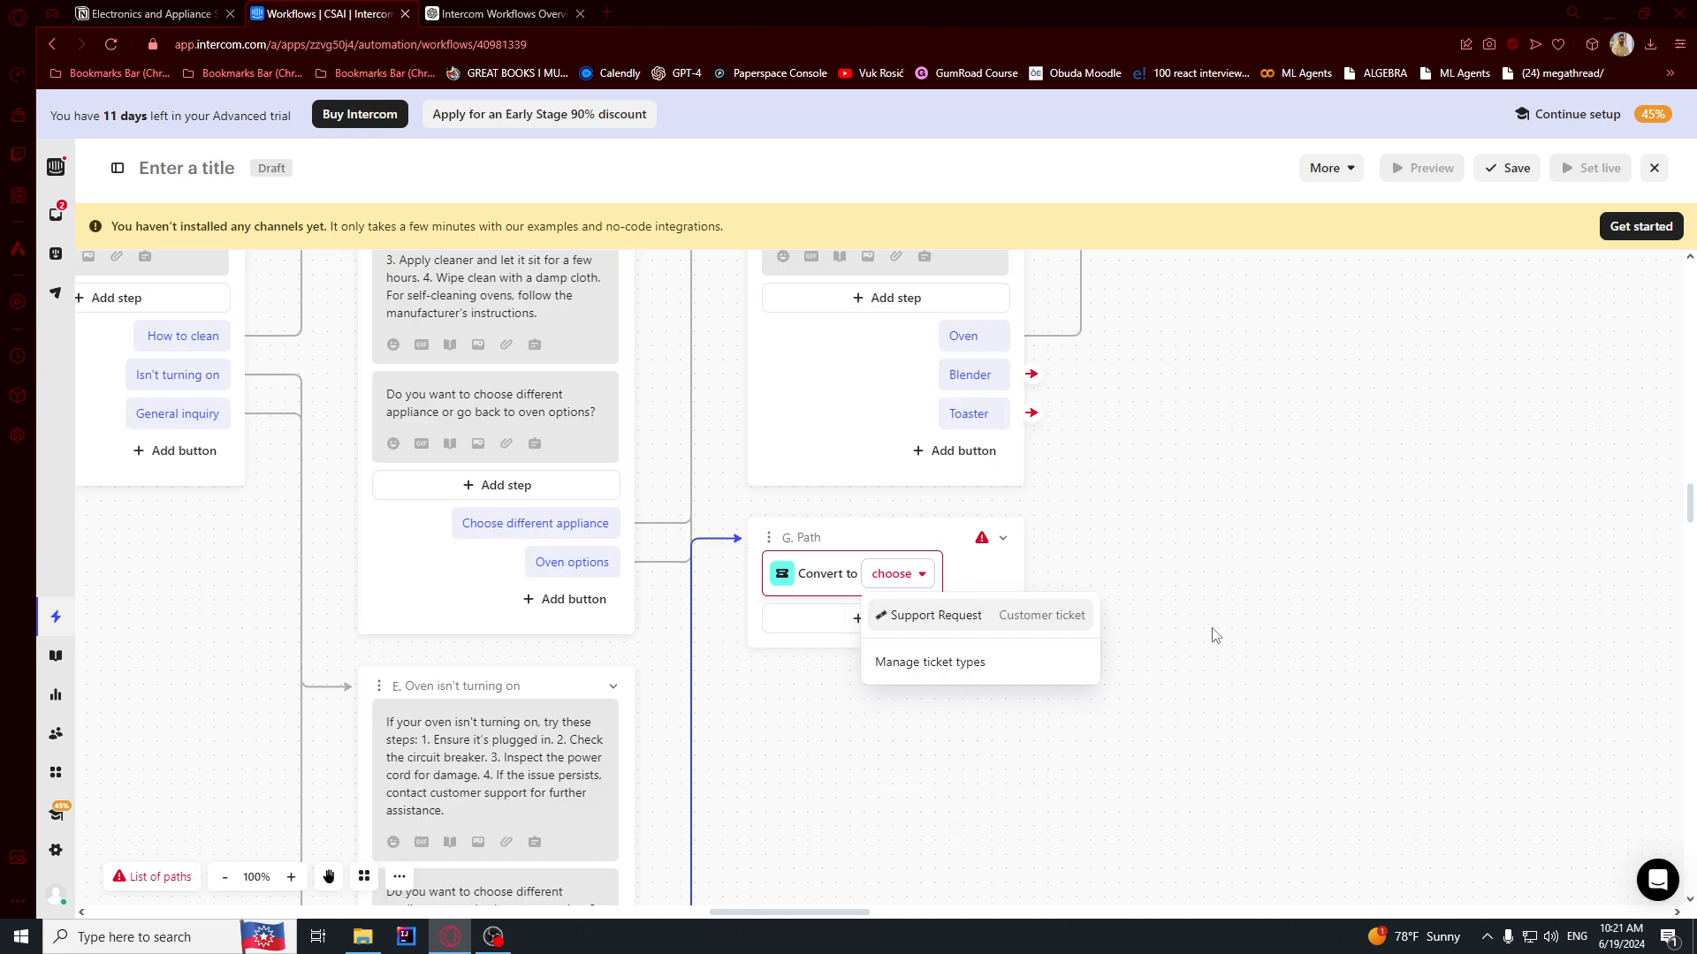
pyautogui.click(893, 616)
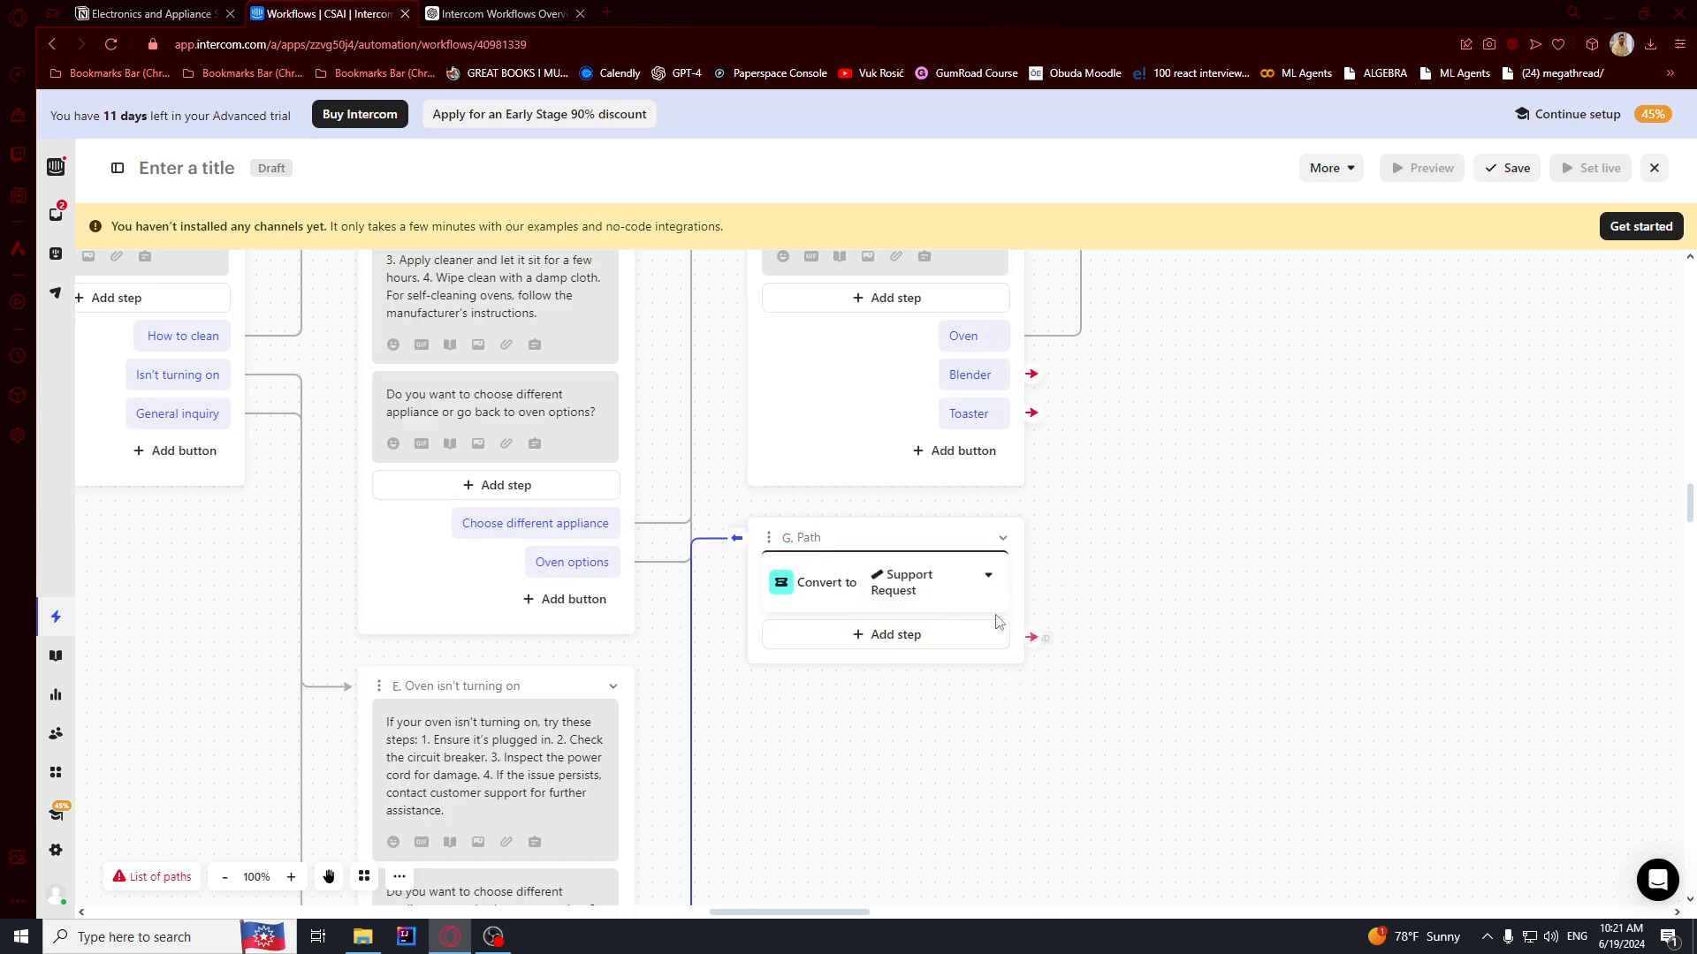
# - Add the message "Our agents will be in touch with you shortly." below the ticket conversion in path G
pyautogui.click(897, 638)
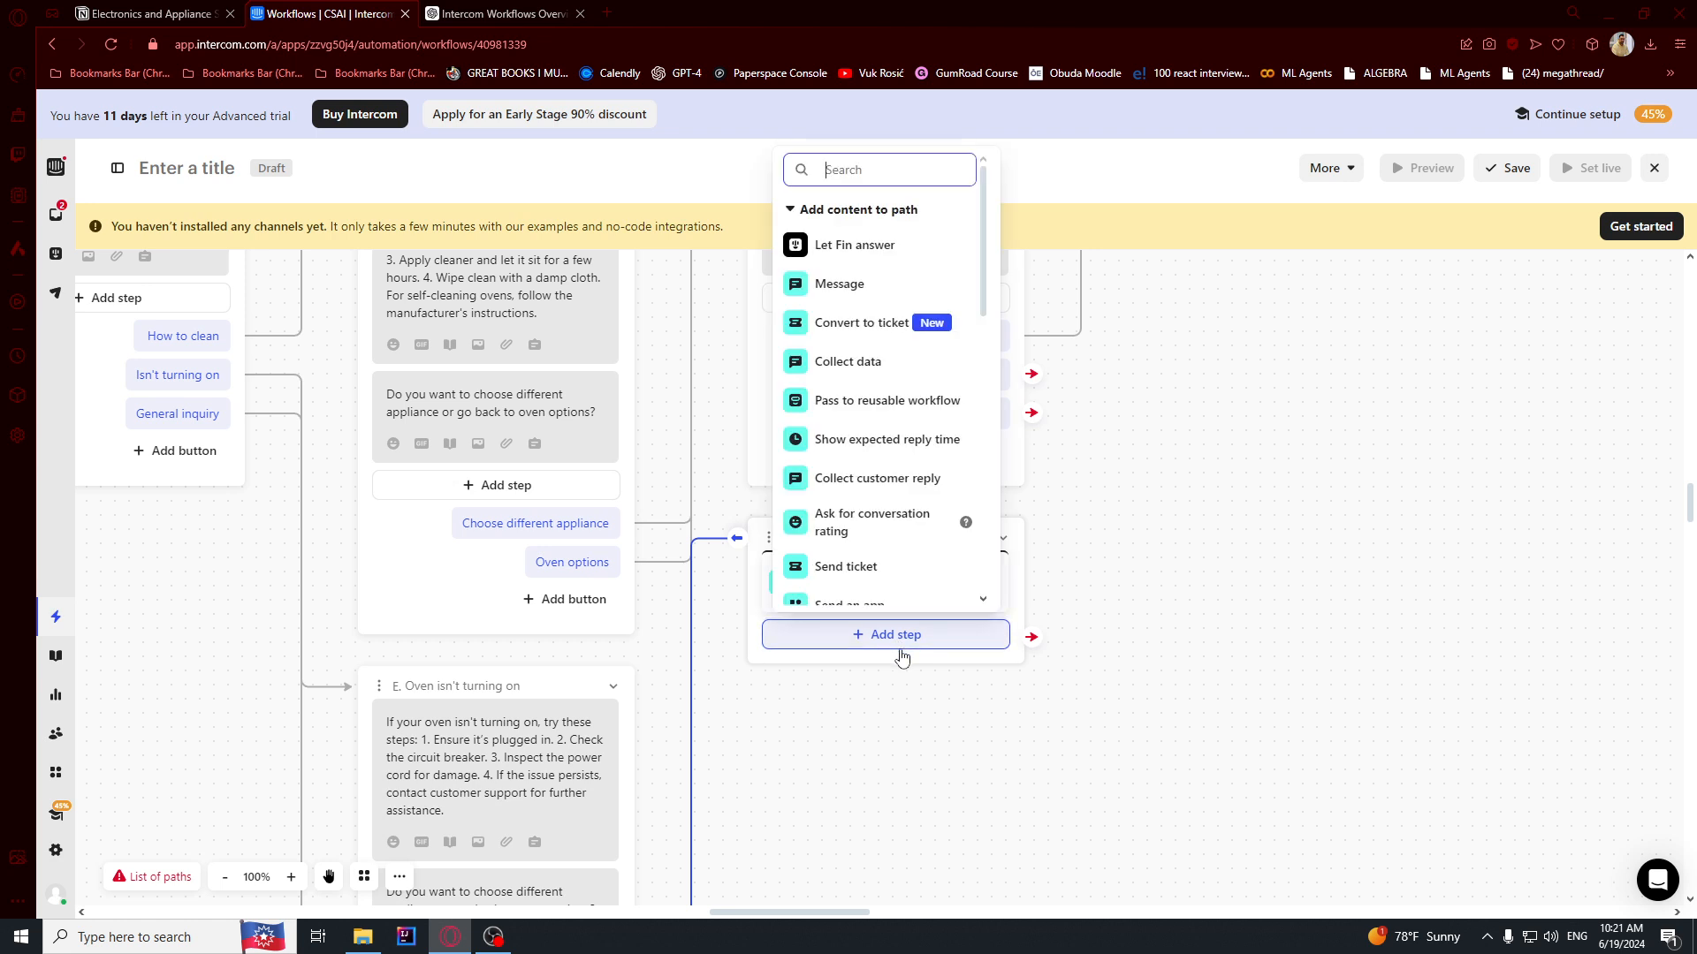
pyautogui.click(836, 283)
pyautogui.write('Our agents will be in touch wi')
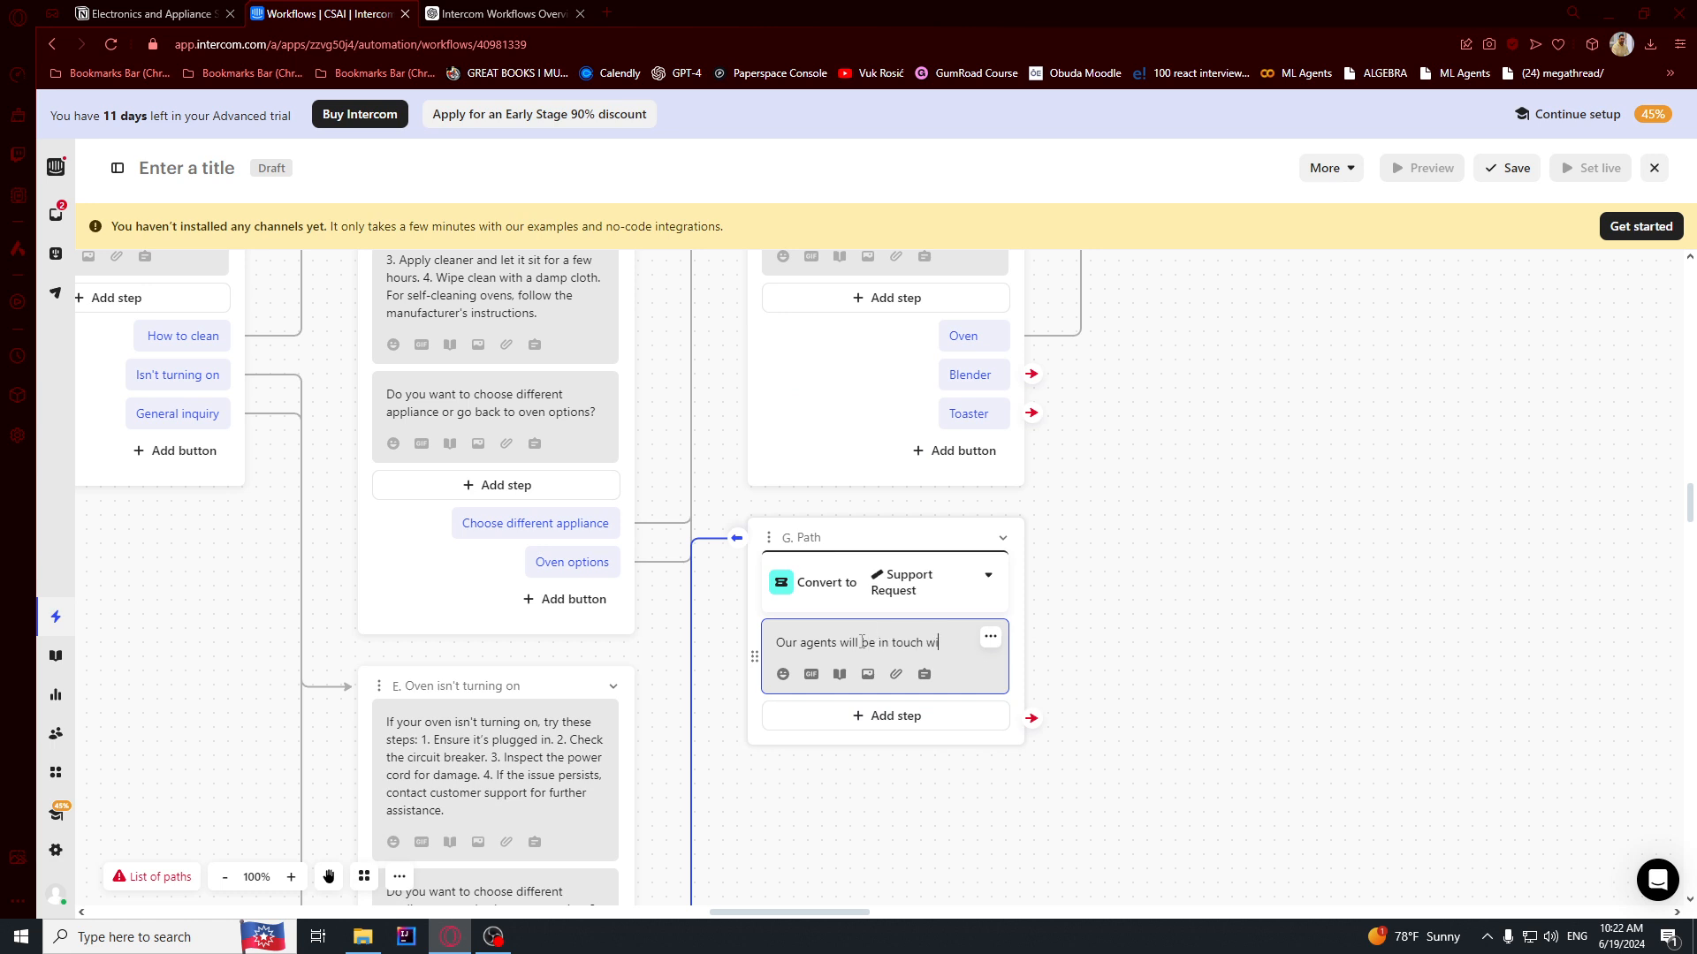
pyautogui.write('th you shortly.')
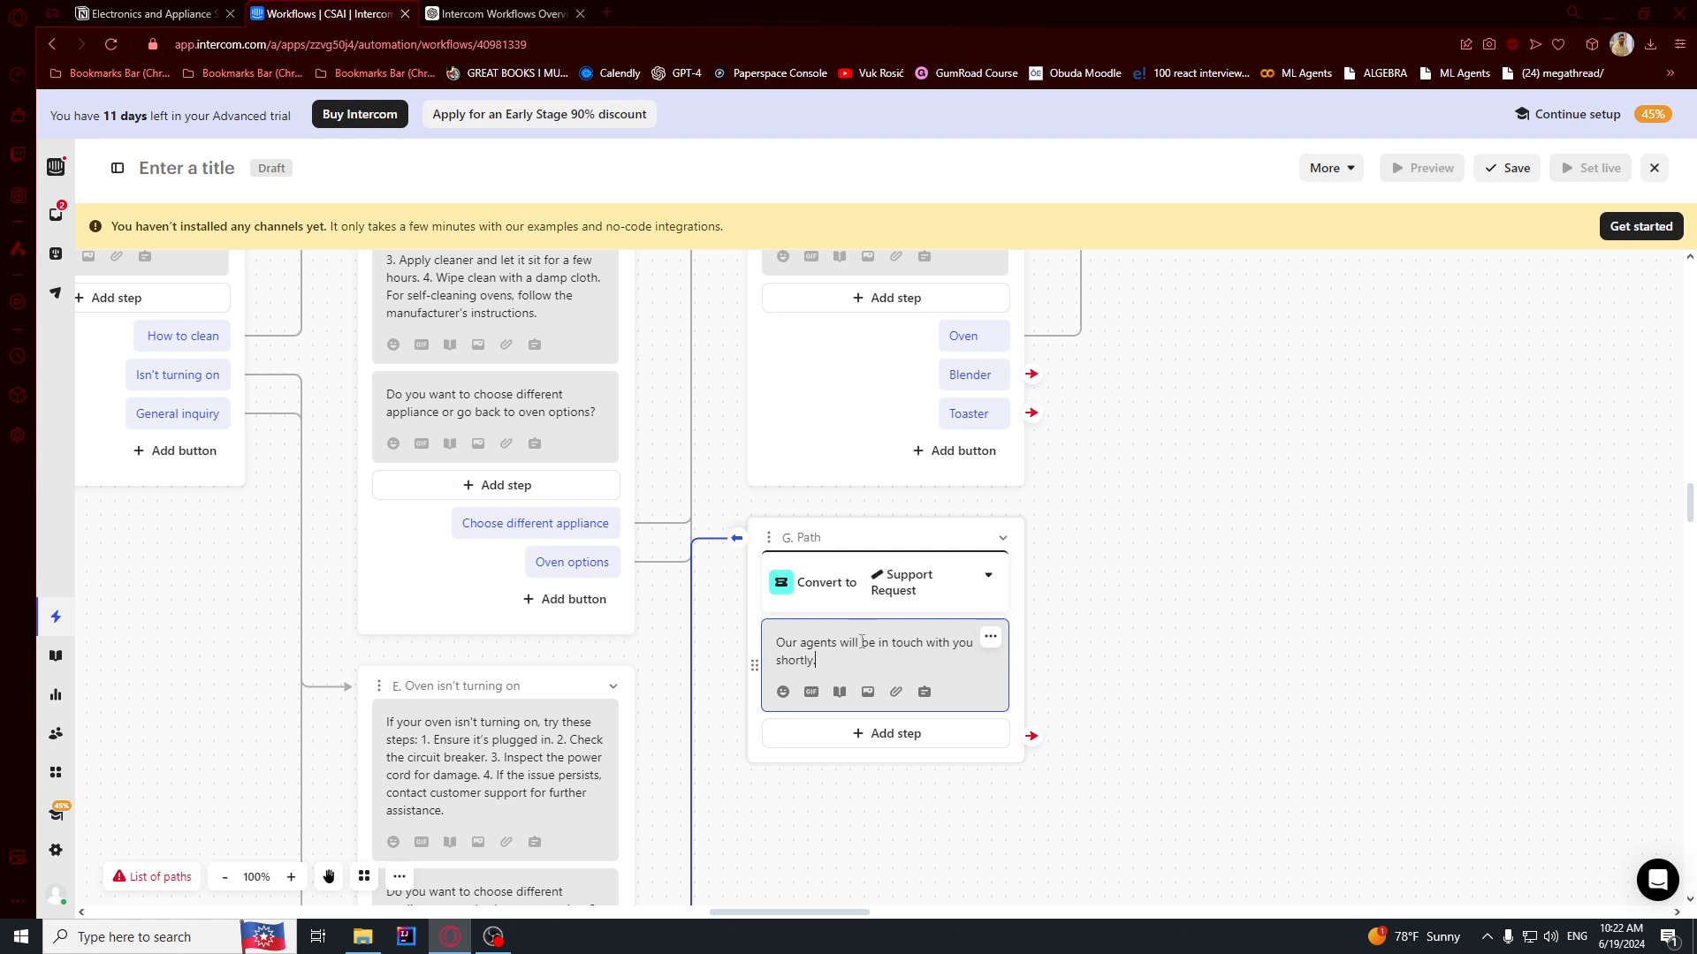
# - Connect the end of path G to the existing path D, "Choose a different appliance"
pyautogui.click(1031, 736)
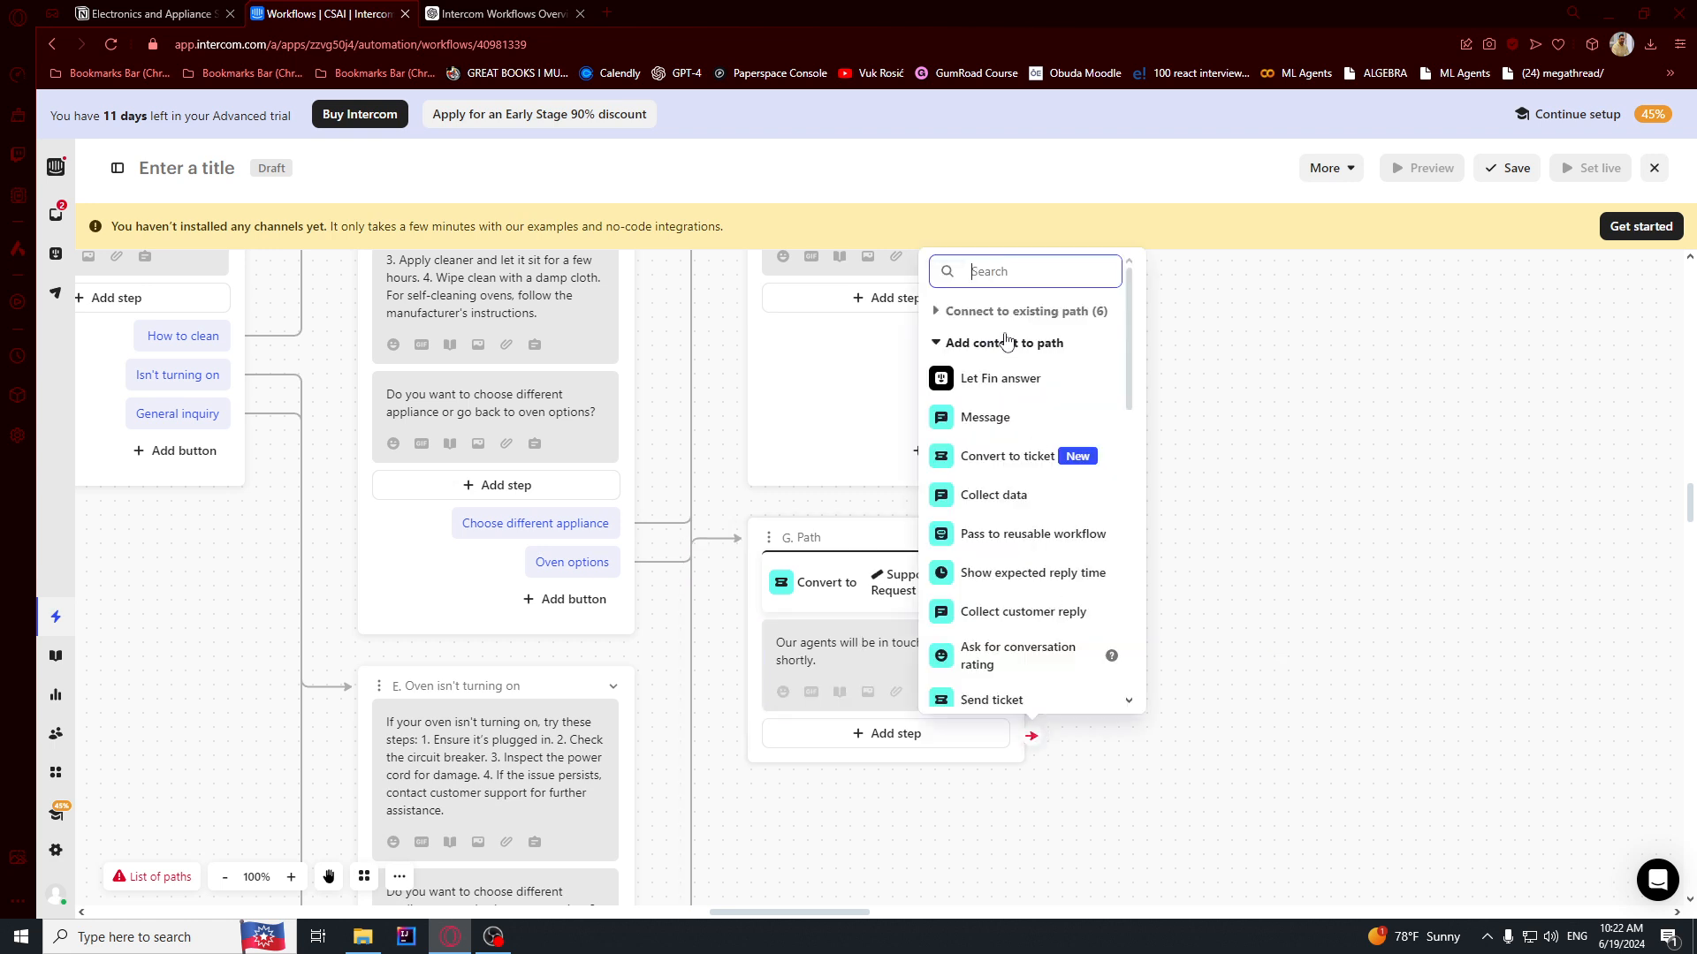
pyautogui.click(944, 315)
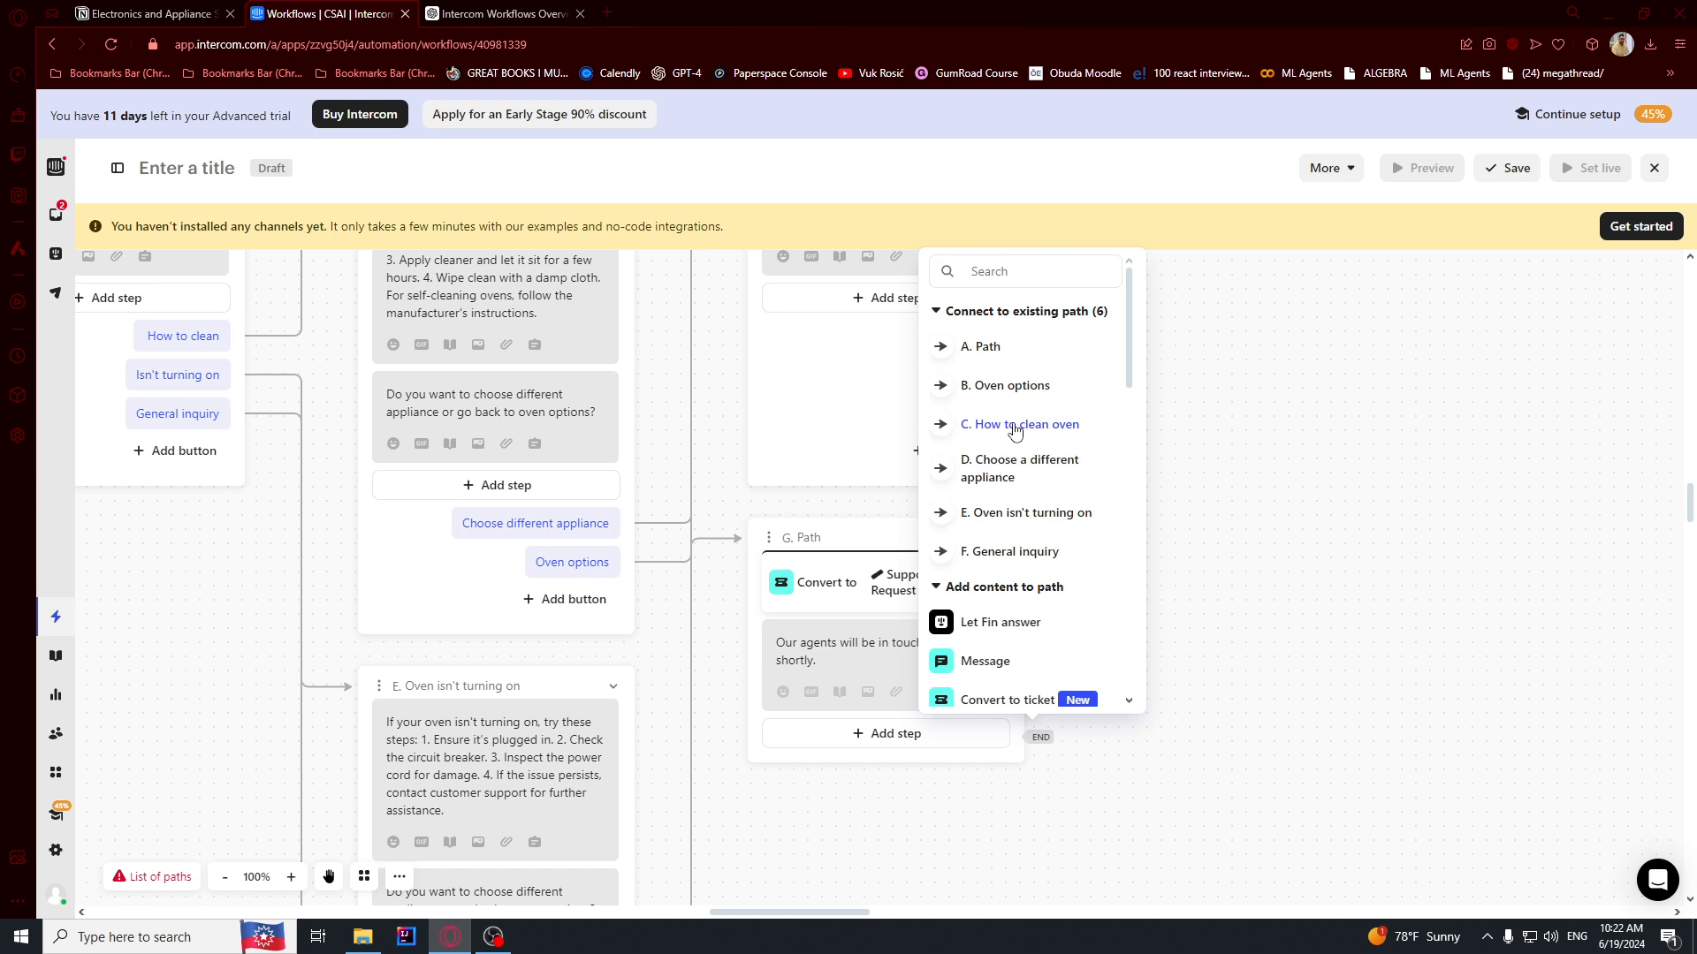
pyautogui.click(1003, 483)
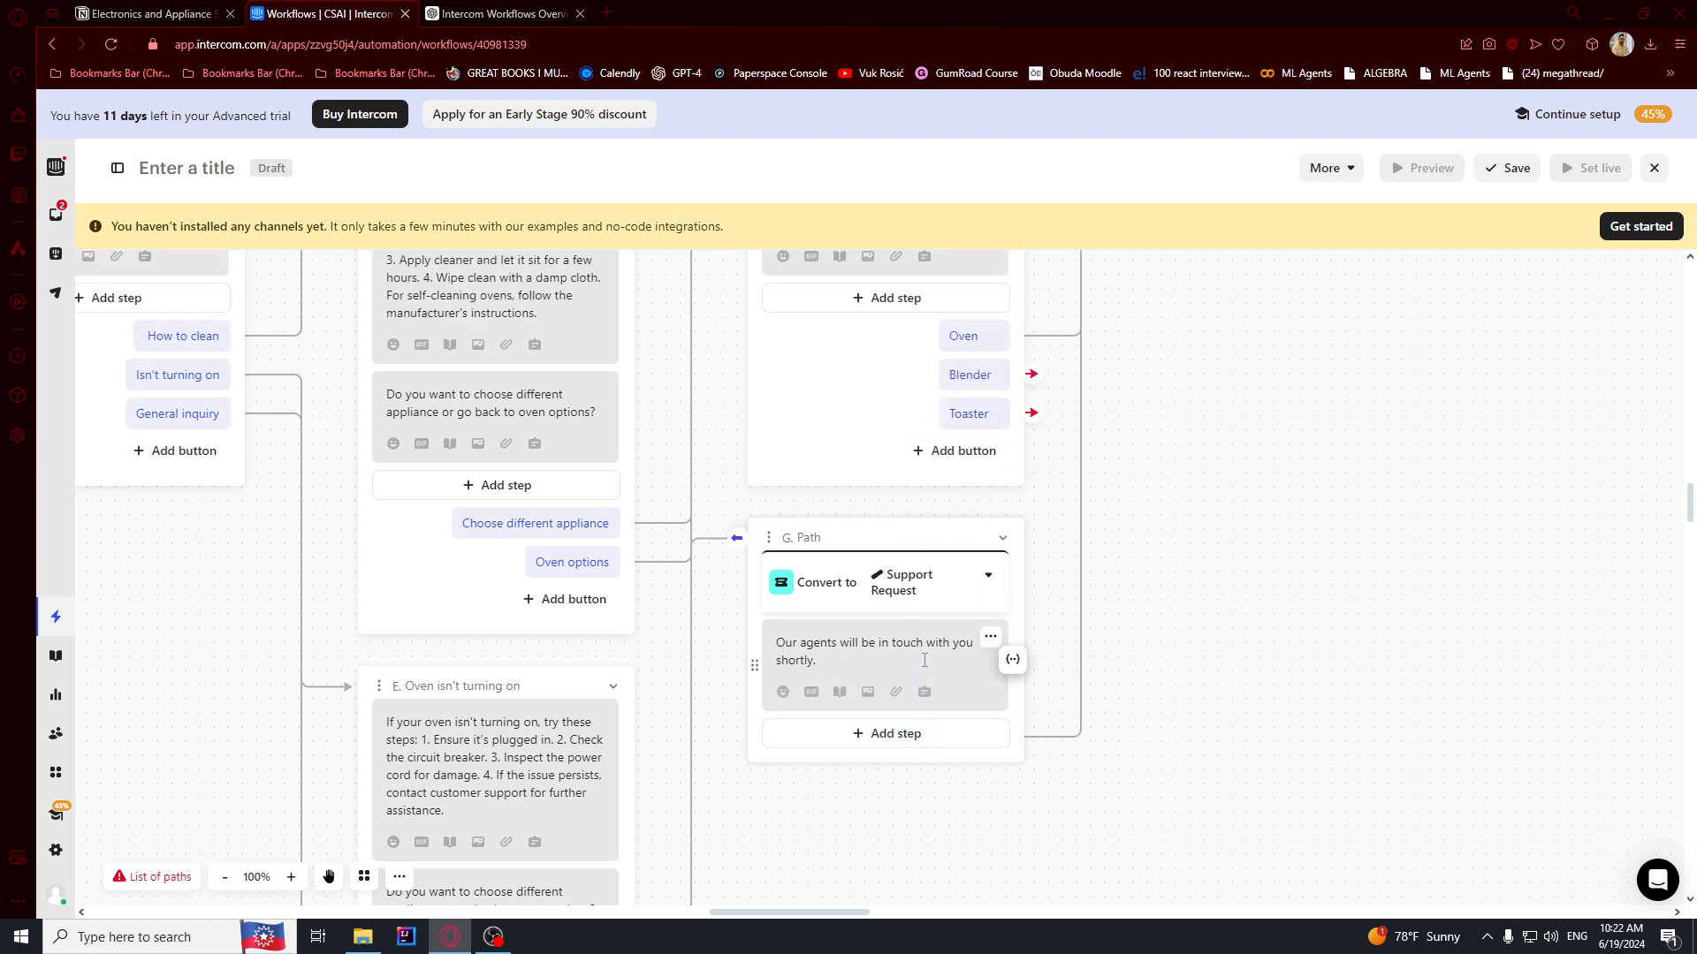
# - Add a message path to path A's "Blender" button asking "What issue are you experiencing with your blender?"
pyautogui.scroll(1, 924, 663)
pyautogui.scroll(-2, 923, 667)
pyautogui.scroll(-1, 938, 674)
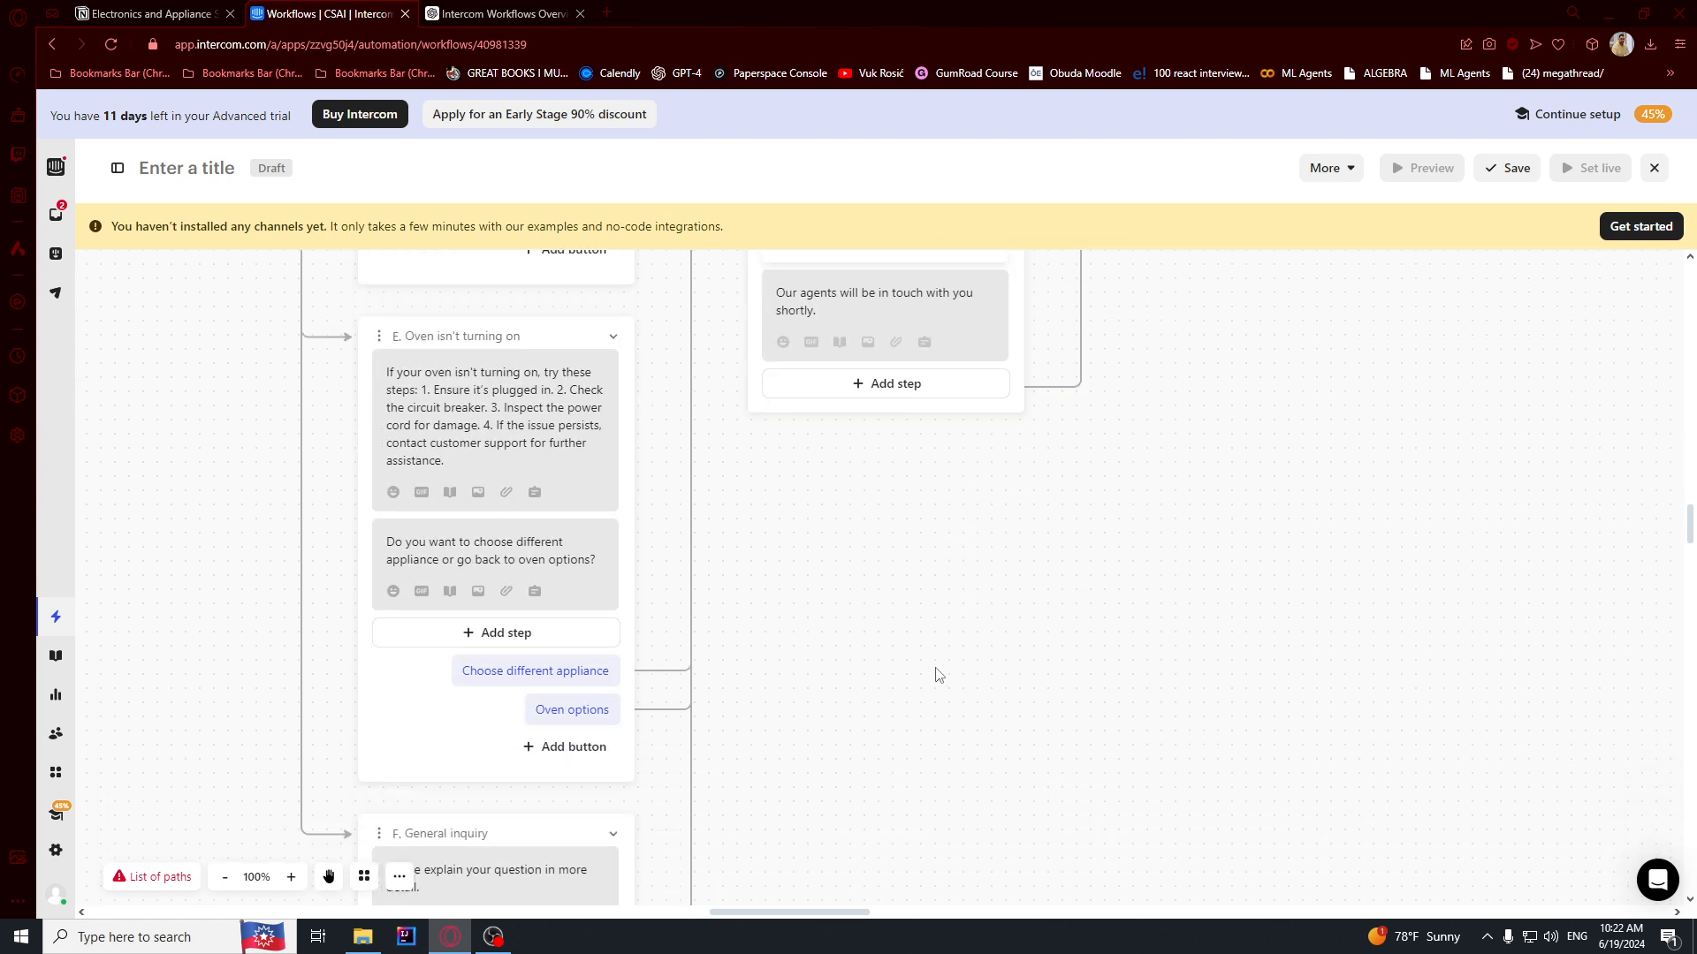
pyautogui.moveTo(88, 371); pyautogui.dragTo(504, 731)
pyautogui.moveTo(410, 648); pyautogui.dragTo(867, 792)
pyautogui.click(751, 559)
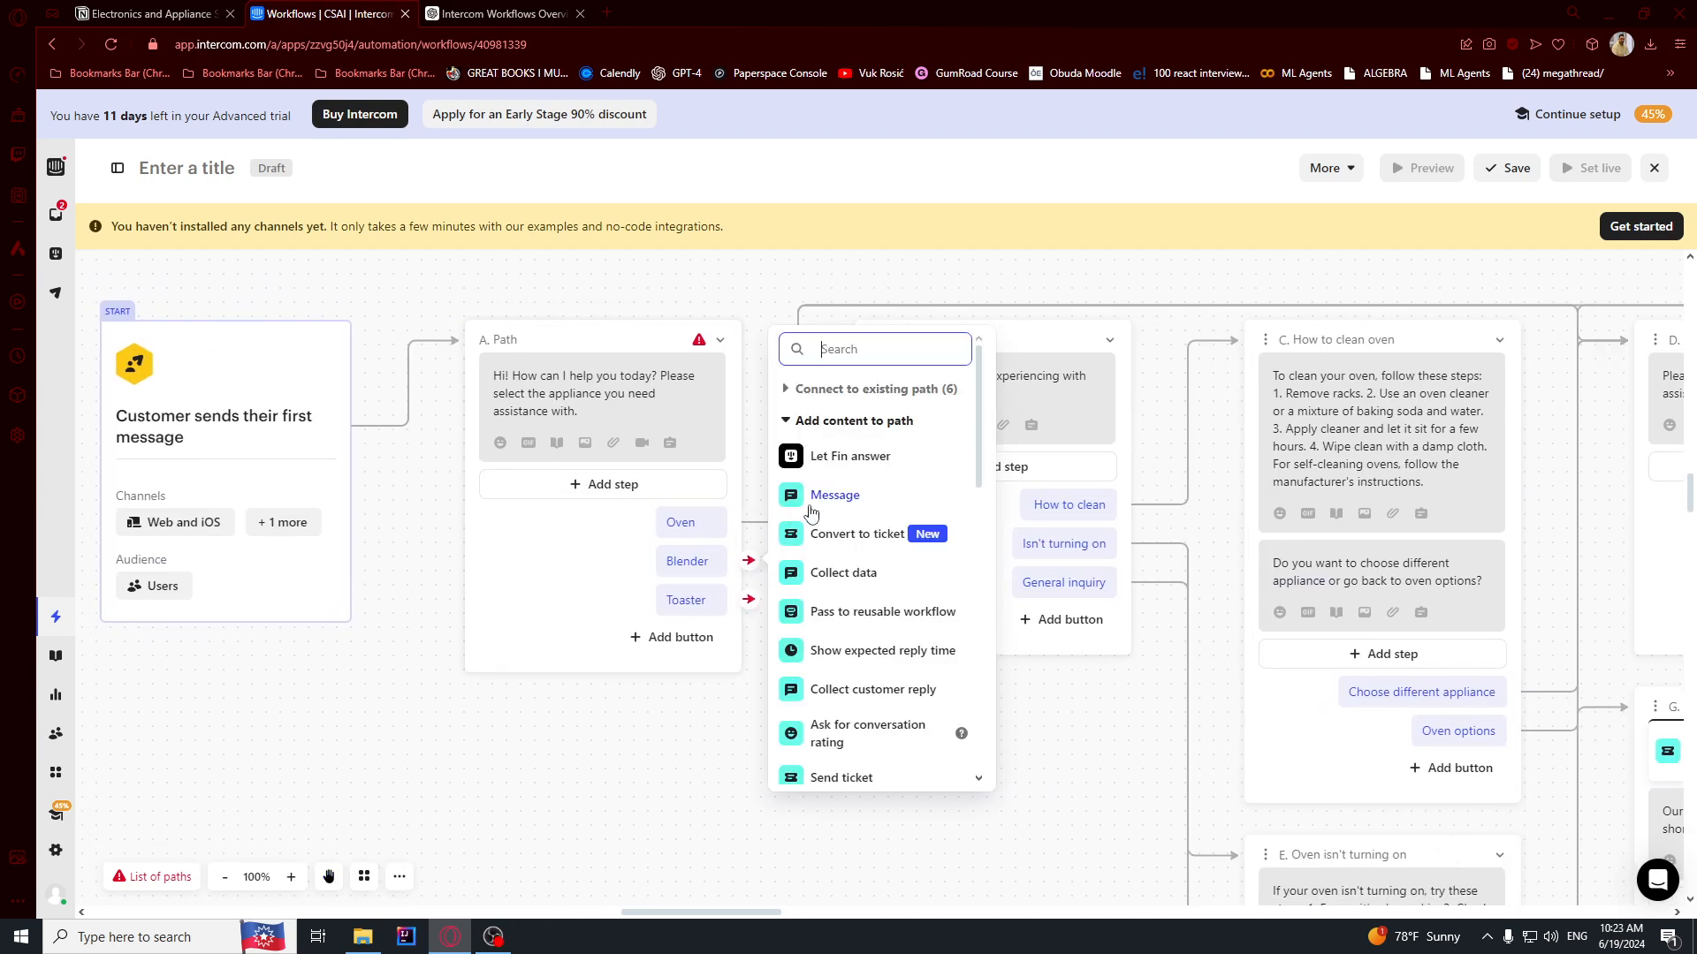
pyautogui.click(937, 536)
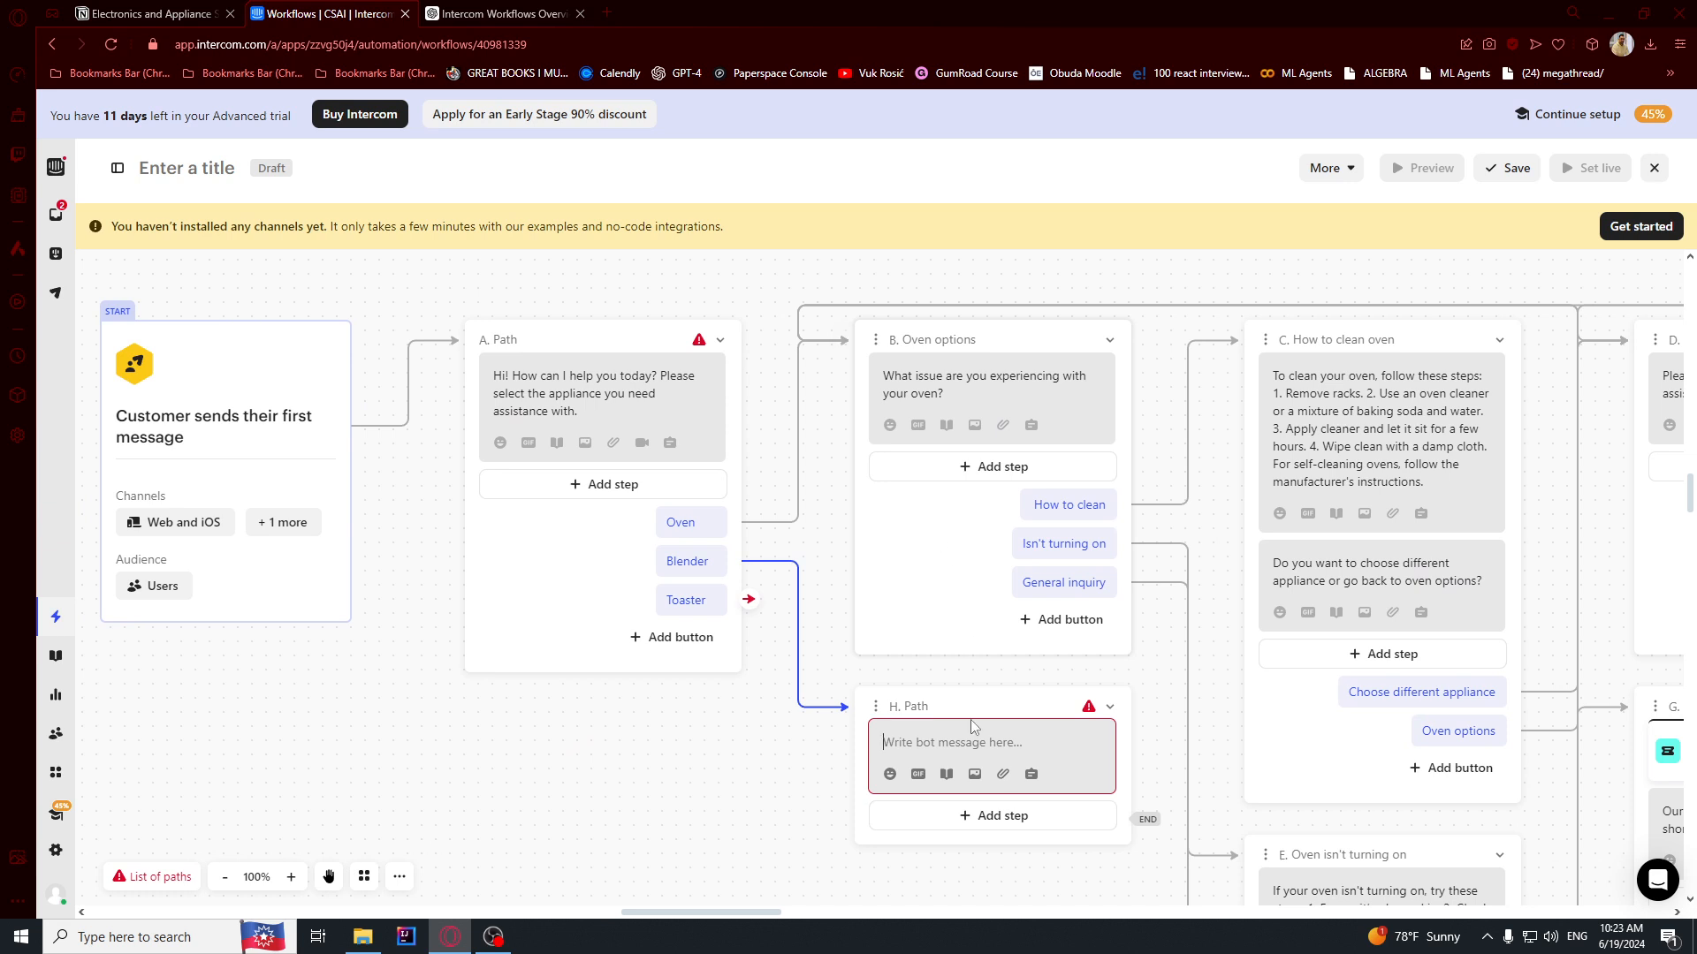
pyautogui.write('What issue are you experiencing with your blender?')
pyautogui.moveTo(912, 747); pyautogui.dragTo(881, 740)
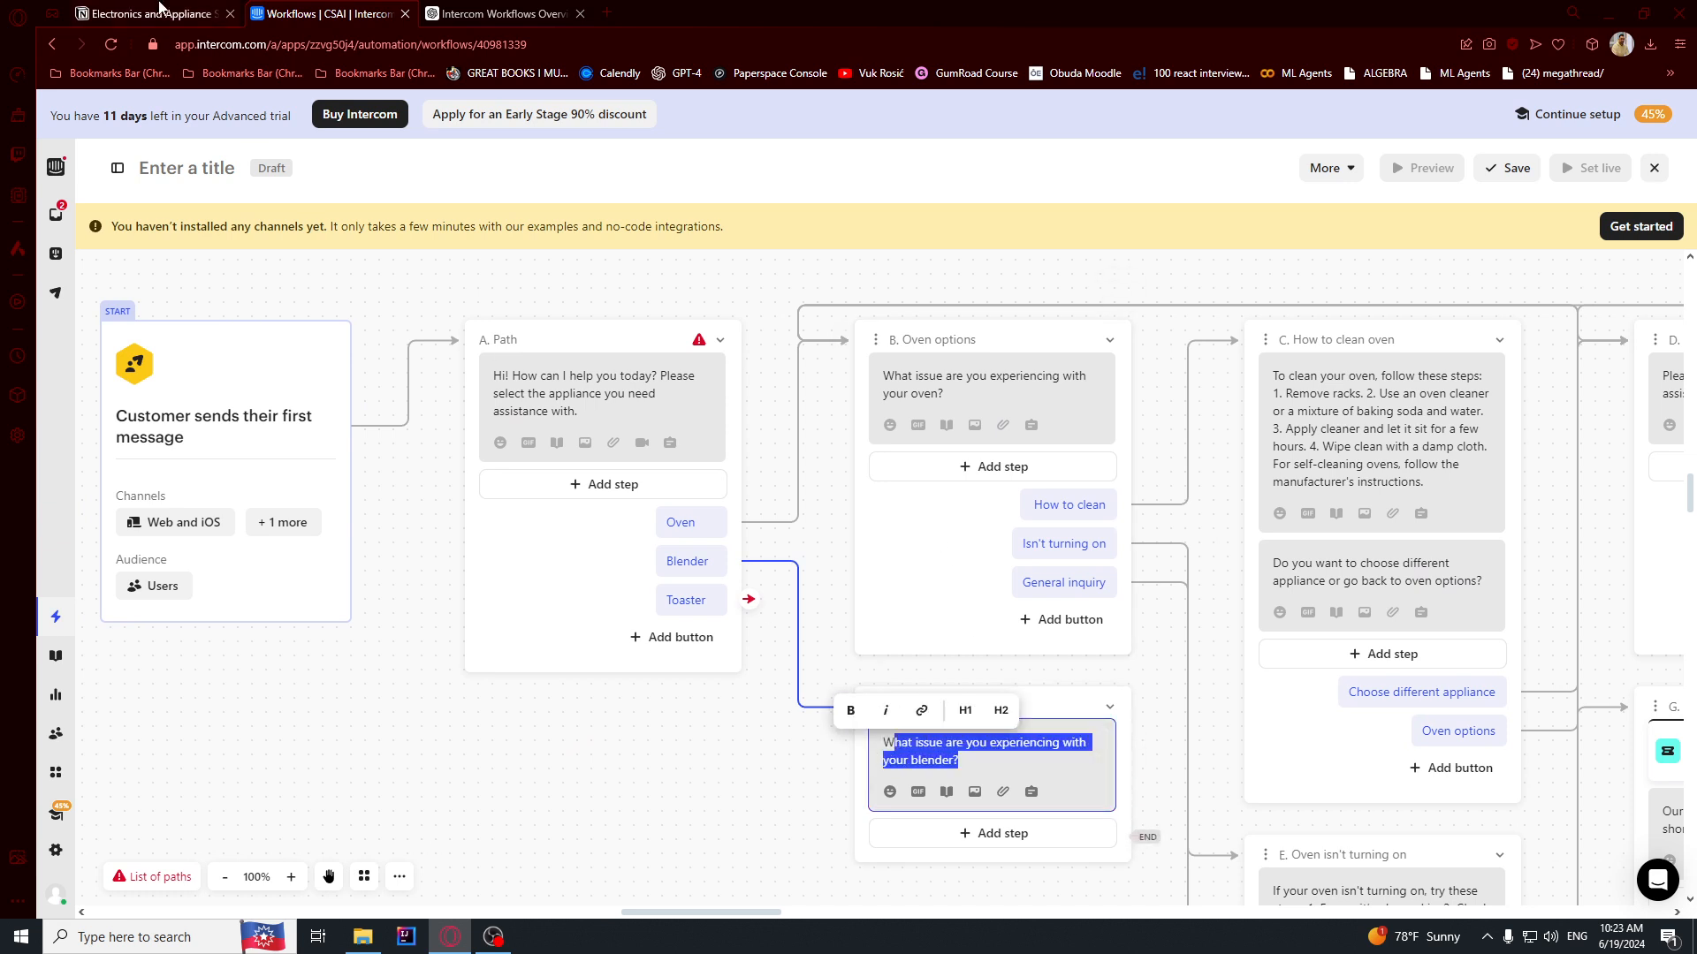
# - Copy "How to clean" from the Blender options in the Notion outline and add it as path H's first reply button
pyautogui.click(177, 12)
pyautogui.moveTo(812, 350); pyautogui.dragTo(889, 350)
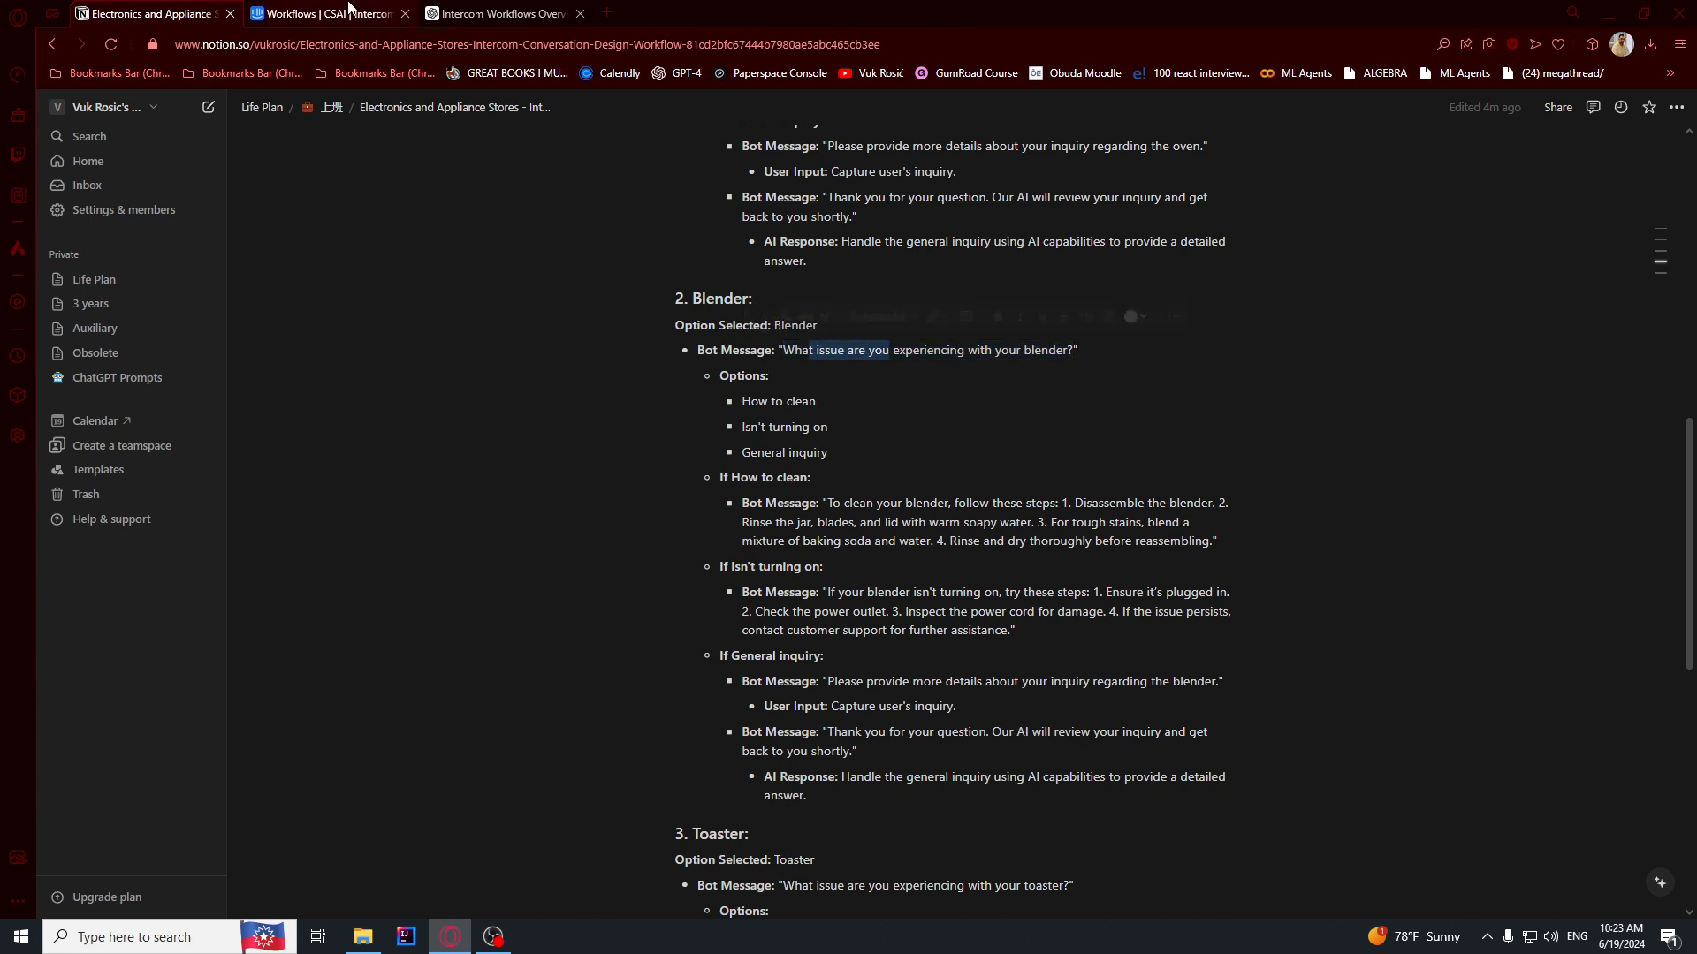
pyautogui.moveTo(826, 402); pyautogui.dragTo(737, 391)
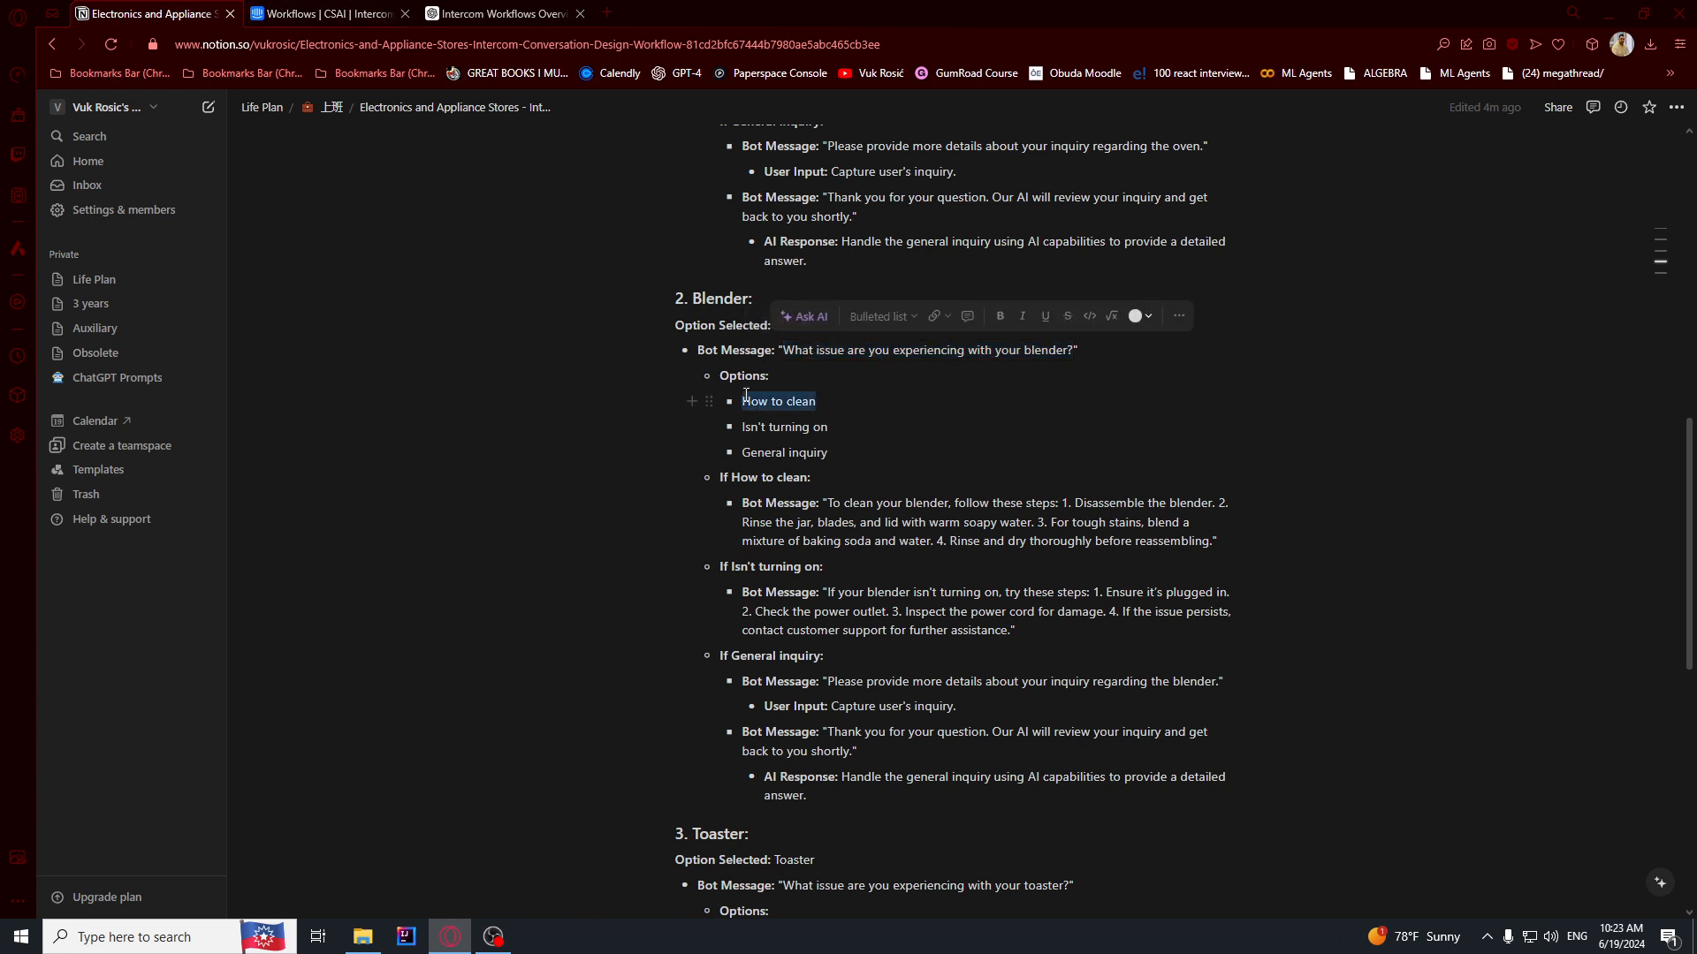
pyautogui.click(325, 13)
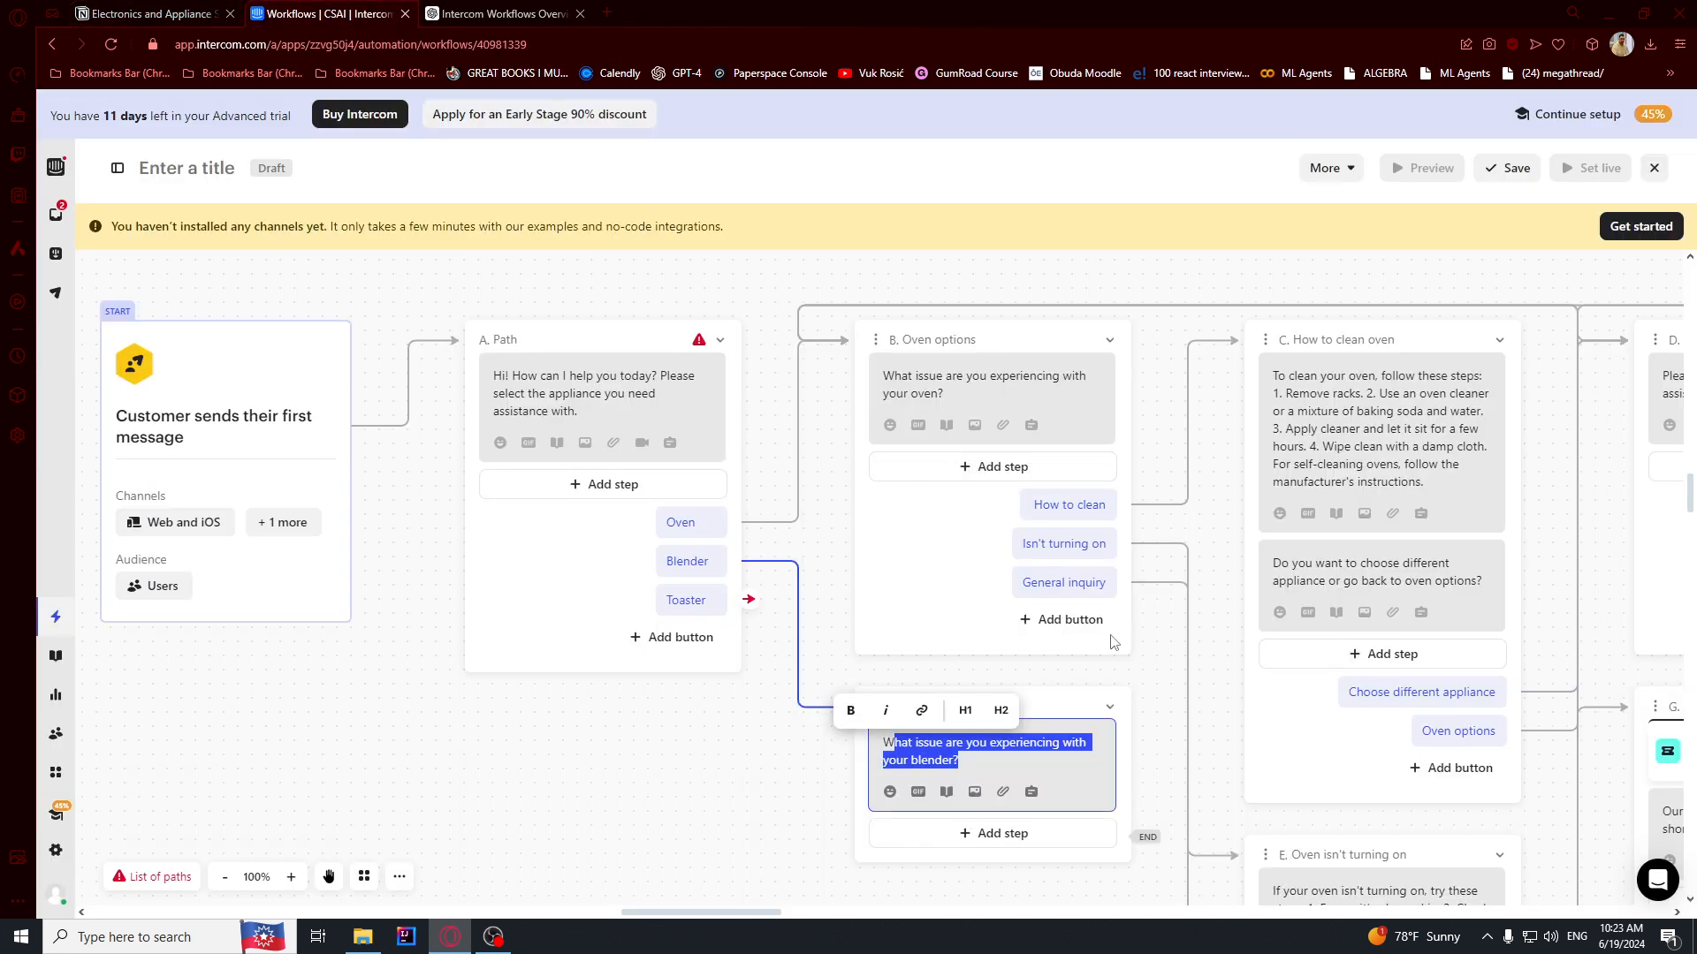
pyautogui.click(1048, 836)
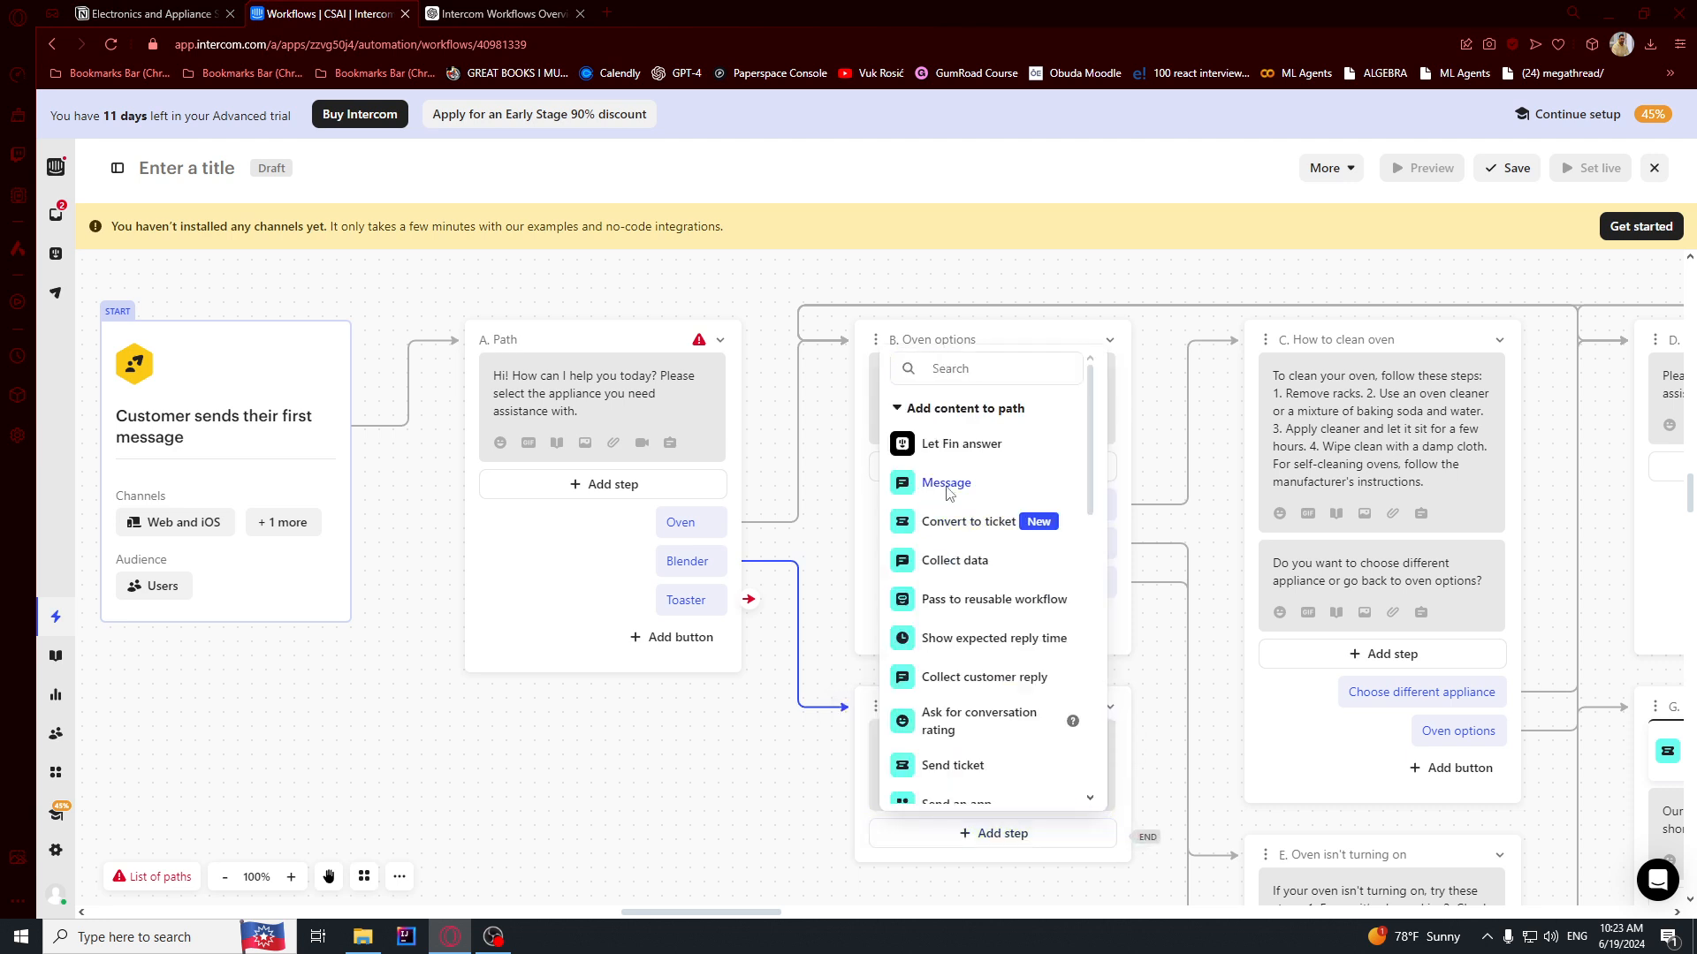
pyautogui.click(947, 491)
pyautogui.click(1106, 840)
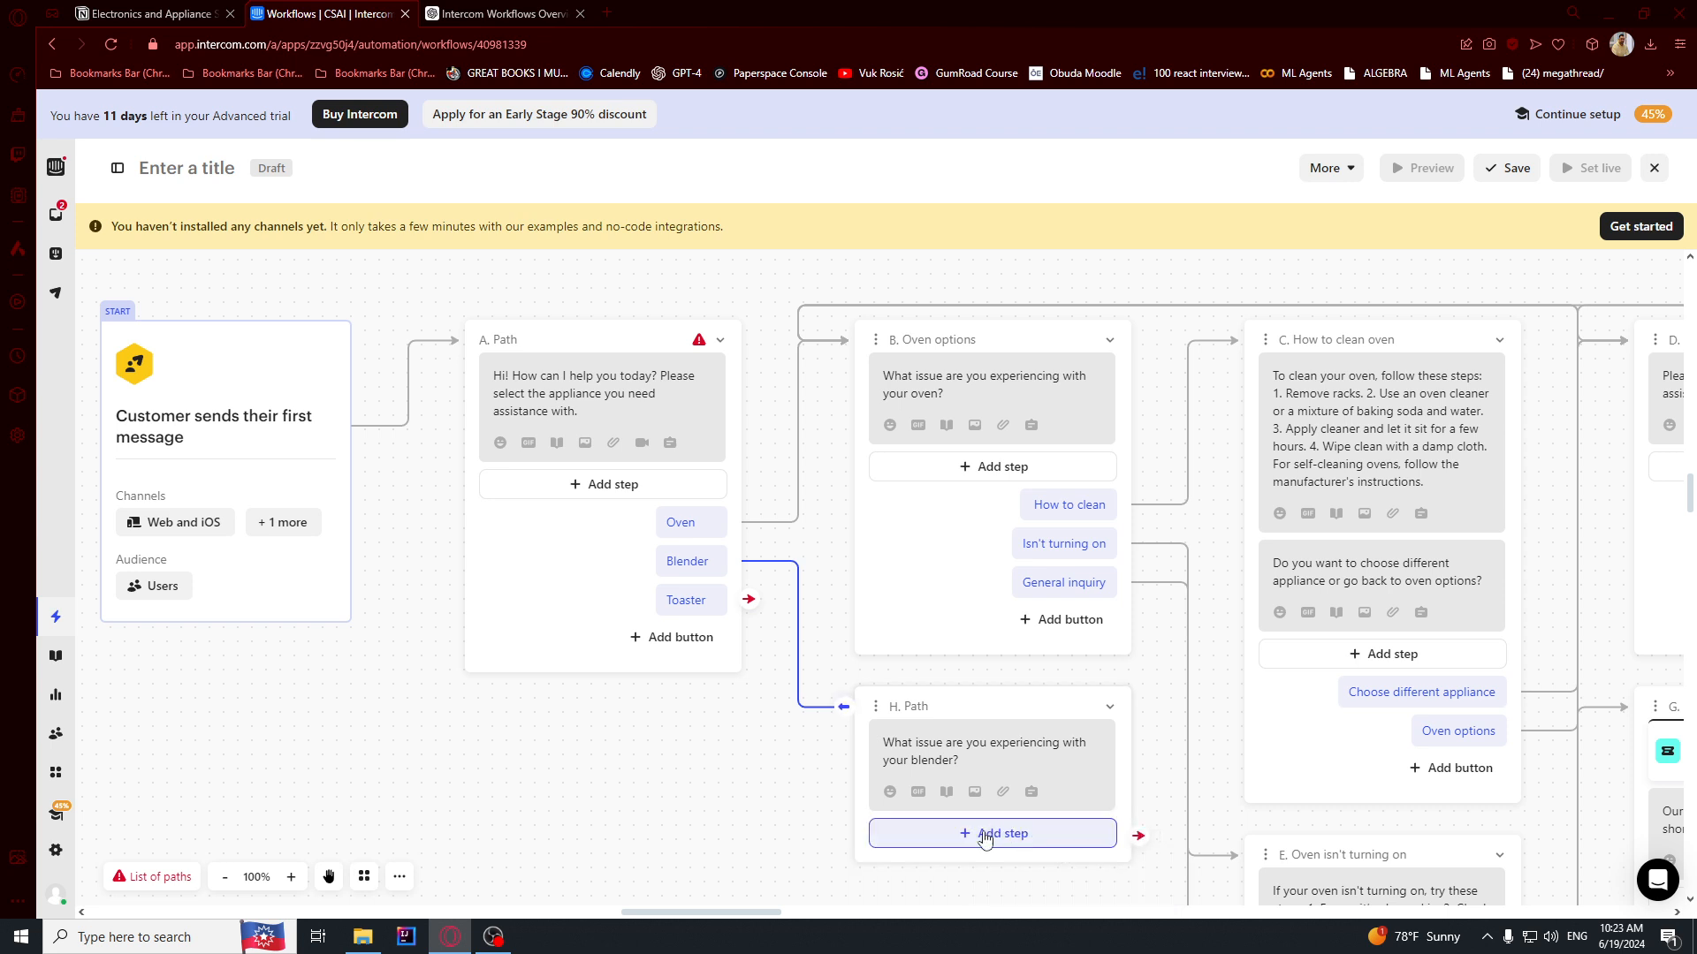
pyautogui.click(986, 836)
pyautogui.write('button')
pyautogui.click(963, 746)
pyautogui.moveTo(720, 809); pyautogui.dragTo(454, 394)
# - Copy "Isn't turning on" from the Notion Blender options and add it as path H's second reply button
pyautogui.click(177, 13)
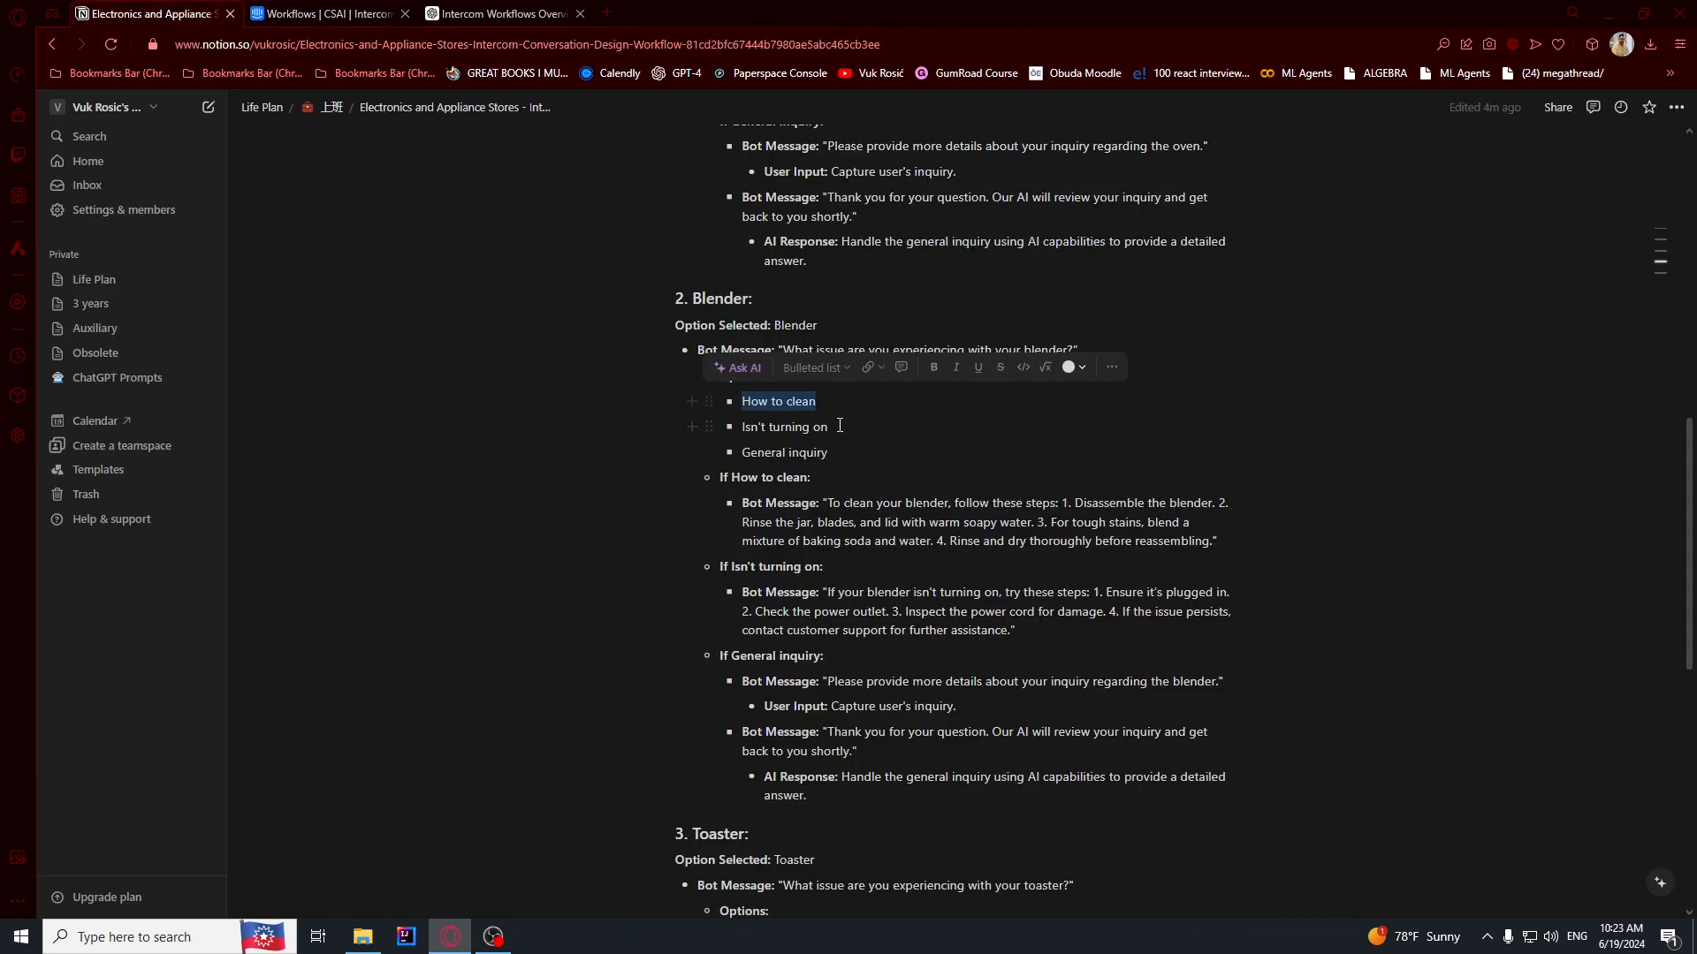
pyautogui.moveTo(837, 425); pyautogui.dragTo(744, 425)
pyautogui.hotkey('ctrl', 'c')
pyautogui.click(327, 13)
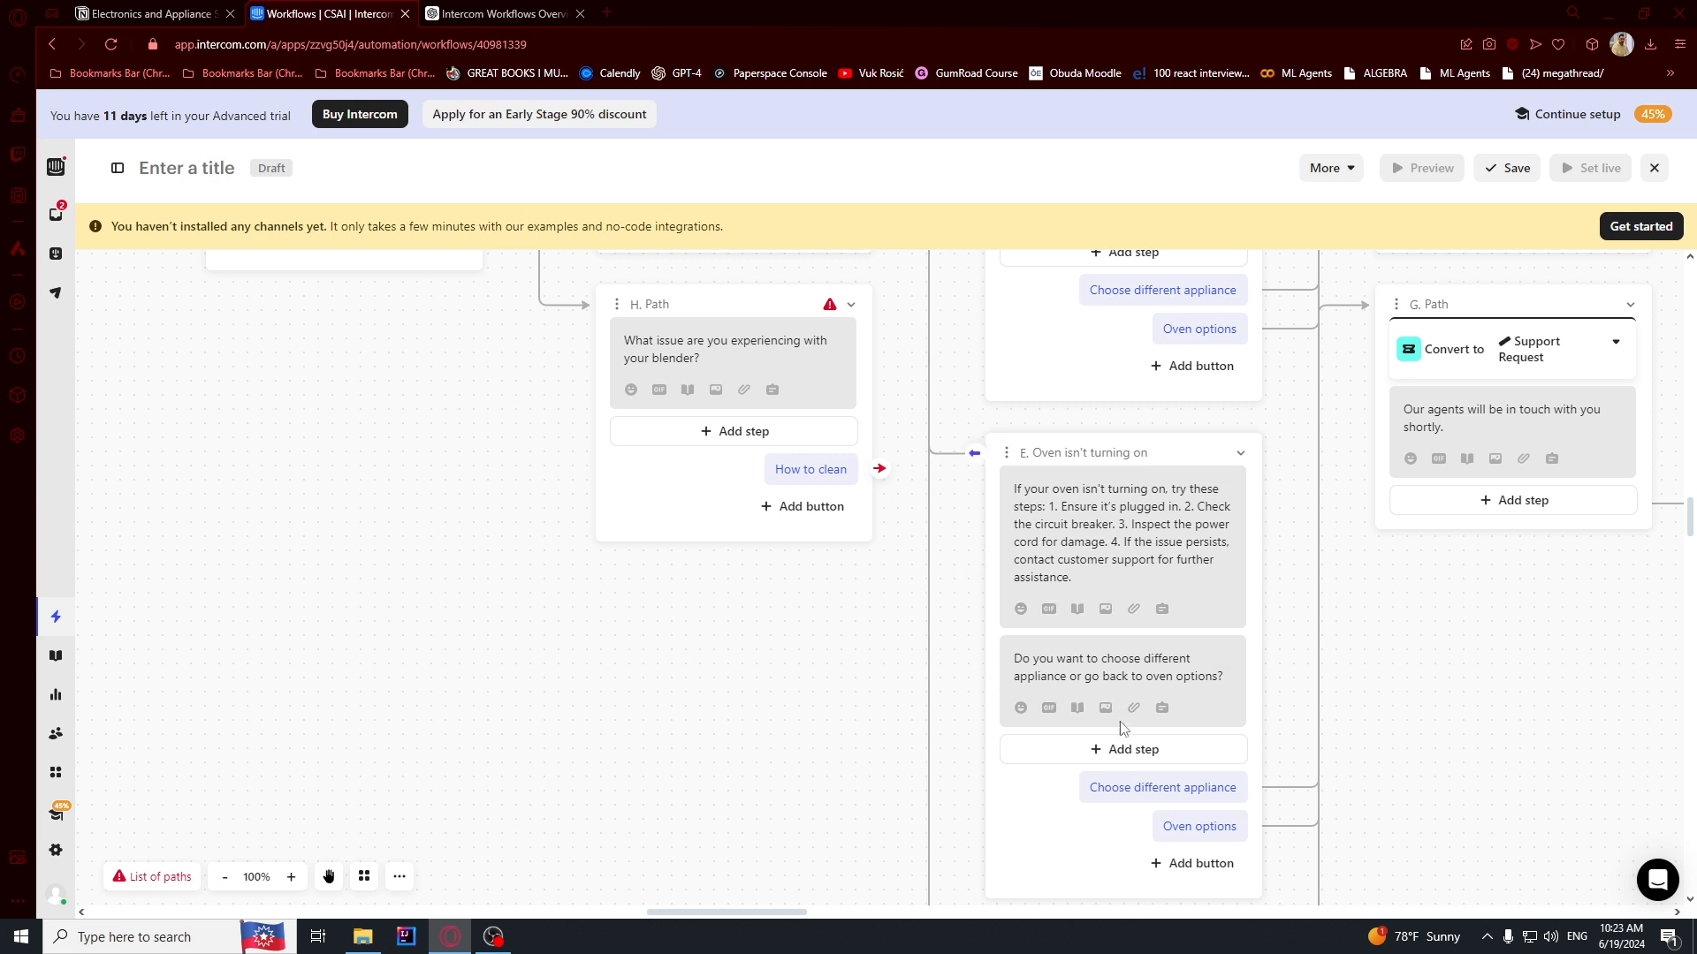
pyautogui.click(830, 510)
pyautogui.click(765, 561)
pyautogui.hotkey('ctrl', 'v')
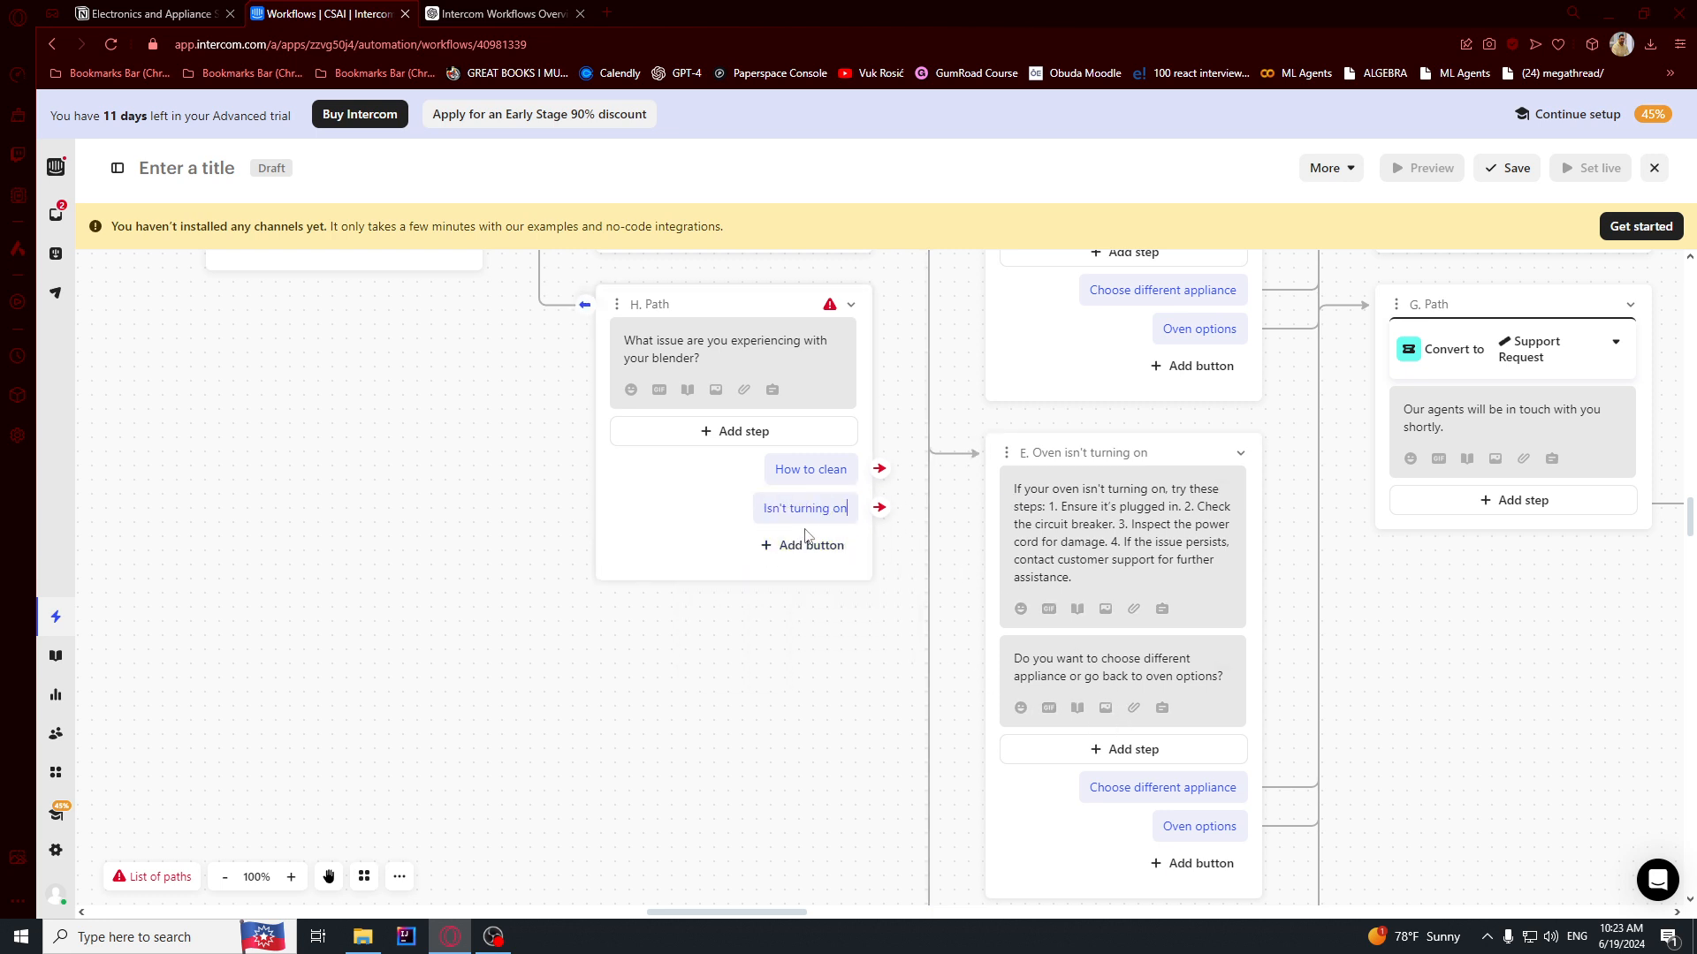
# - Add a third reply button to path H with "General inquiry" copied from the Notion Blender options
pyautogui.click(807, 556)
pyautogui.click(778, 601)
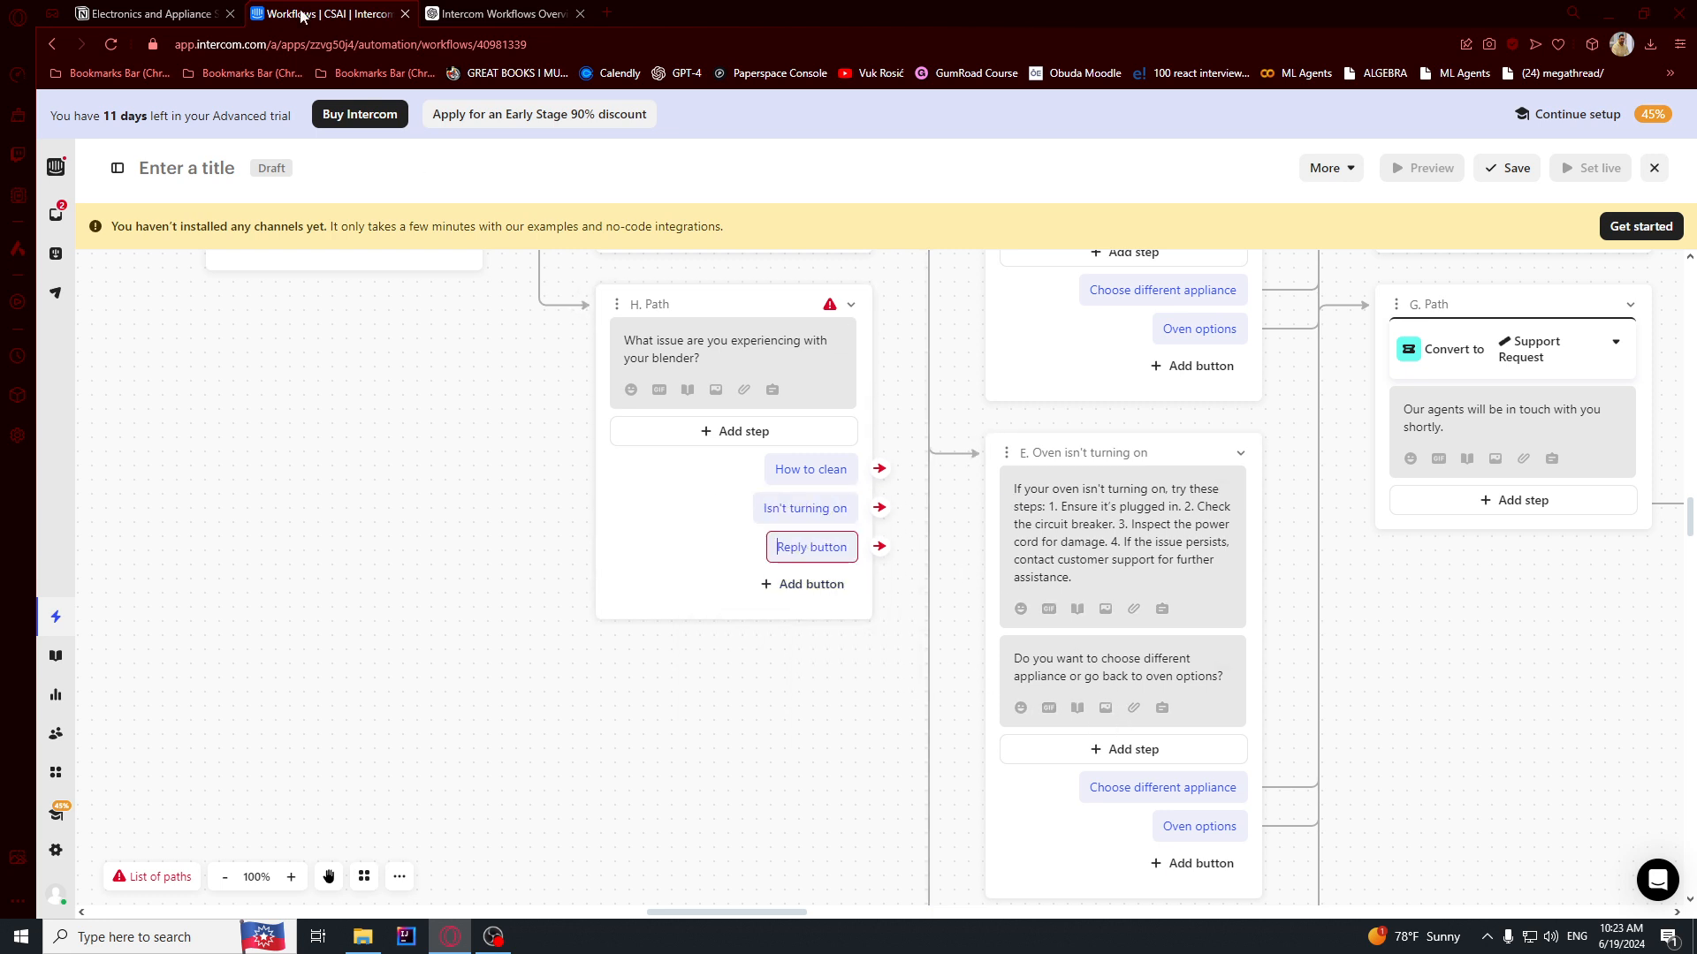
pyautogui.hotkey('ctrl', 'shift', 'Tab')
pyautogui.moveTo(828, 453); pyautogui.dragTo(740, 452)
pyautogui.hotkey('ctrl', 'c')
pyautogui.hotkey('ctrl', 'Tab')
pyautogui.hotkey('ctrl', 'v')
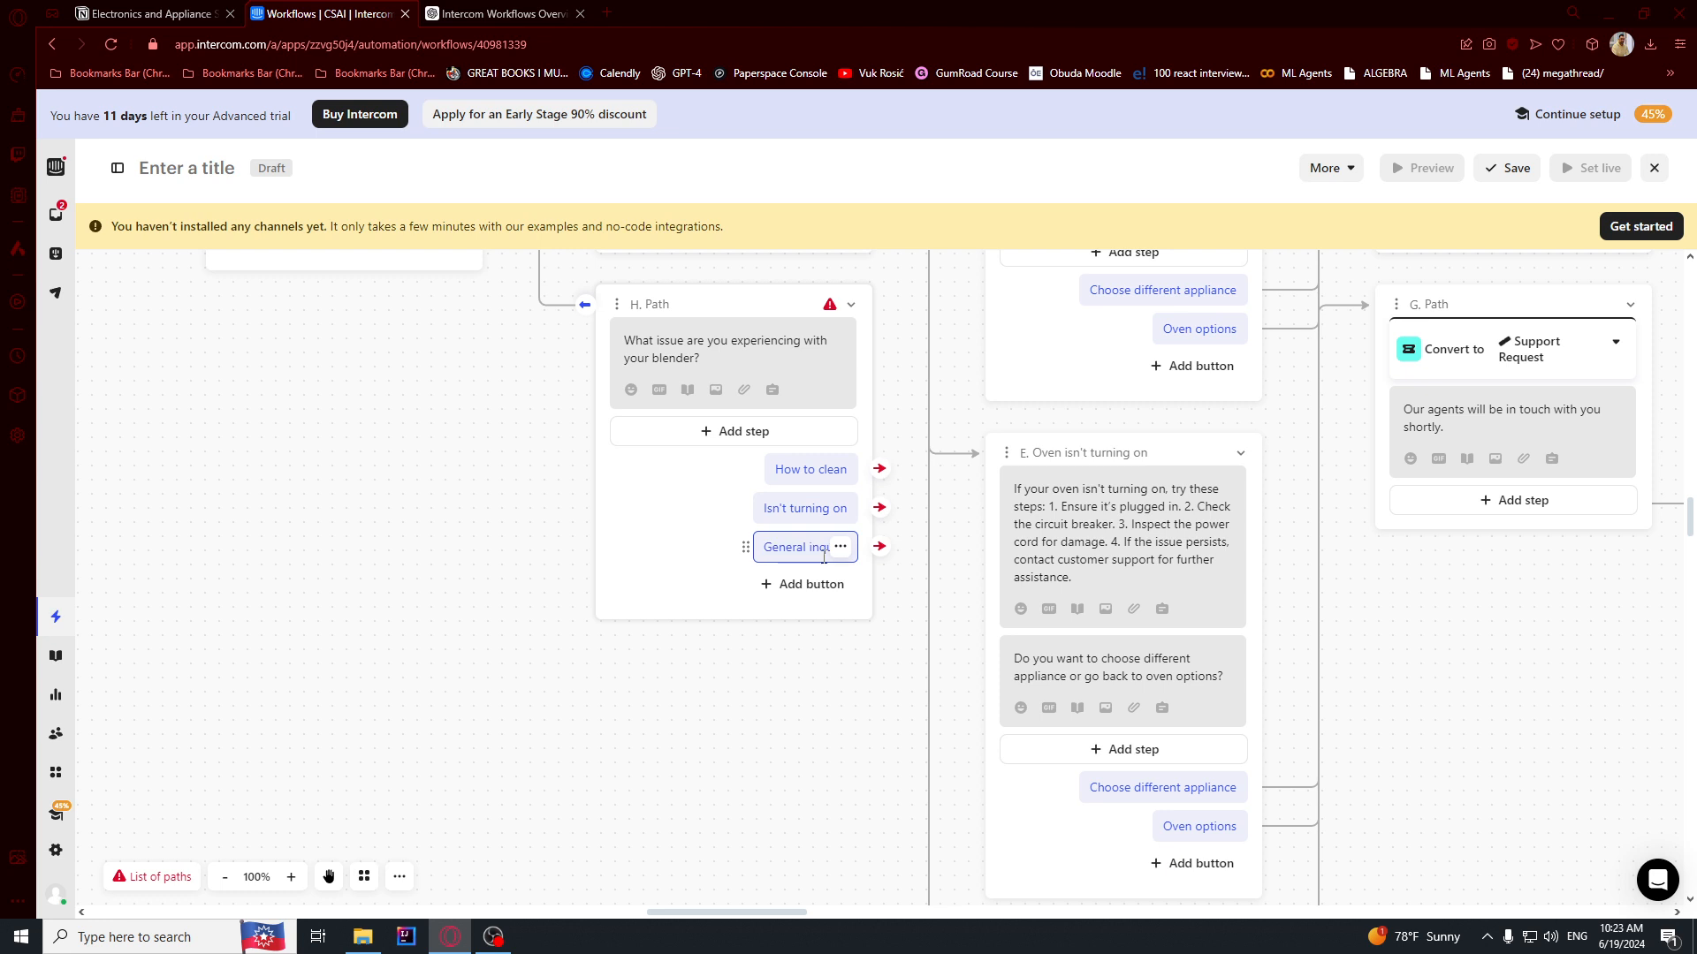
# - Connect path H's "General inquiry" button to the existing path "F. General inquiry"
pyautogui.click(878, 546)
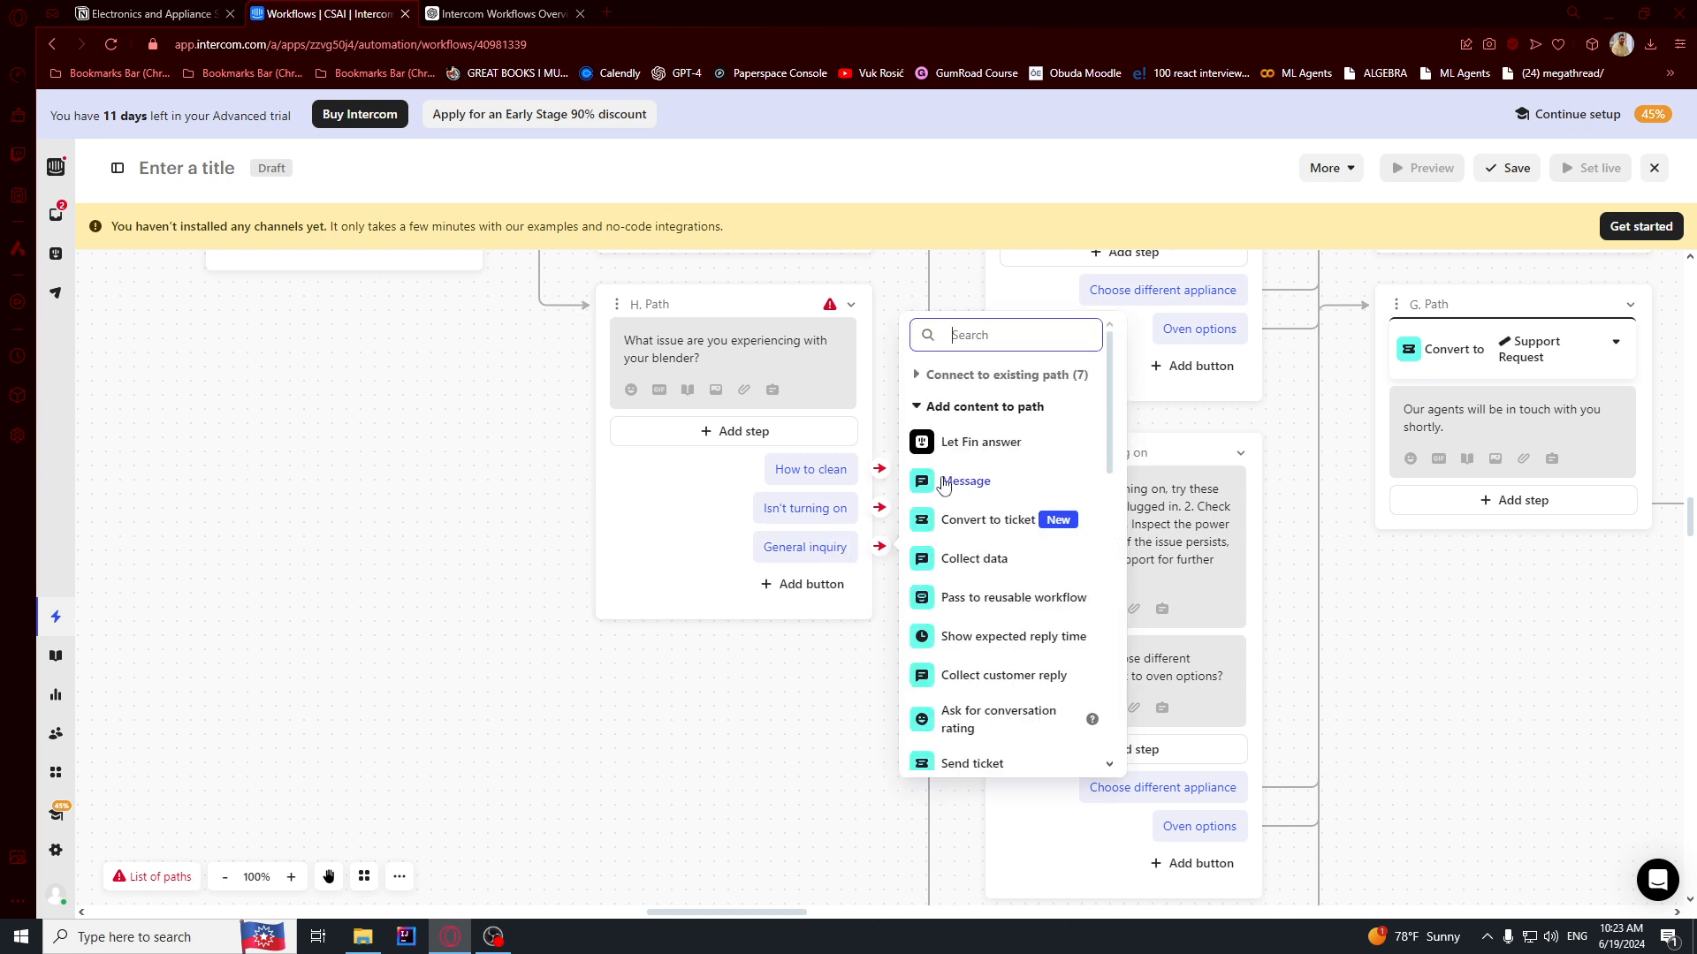
pyautogui.click(922, 378)
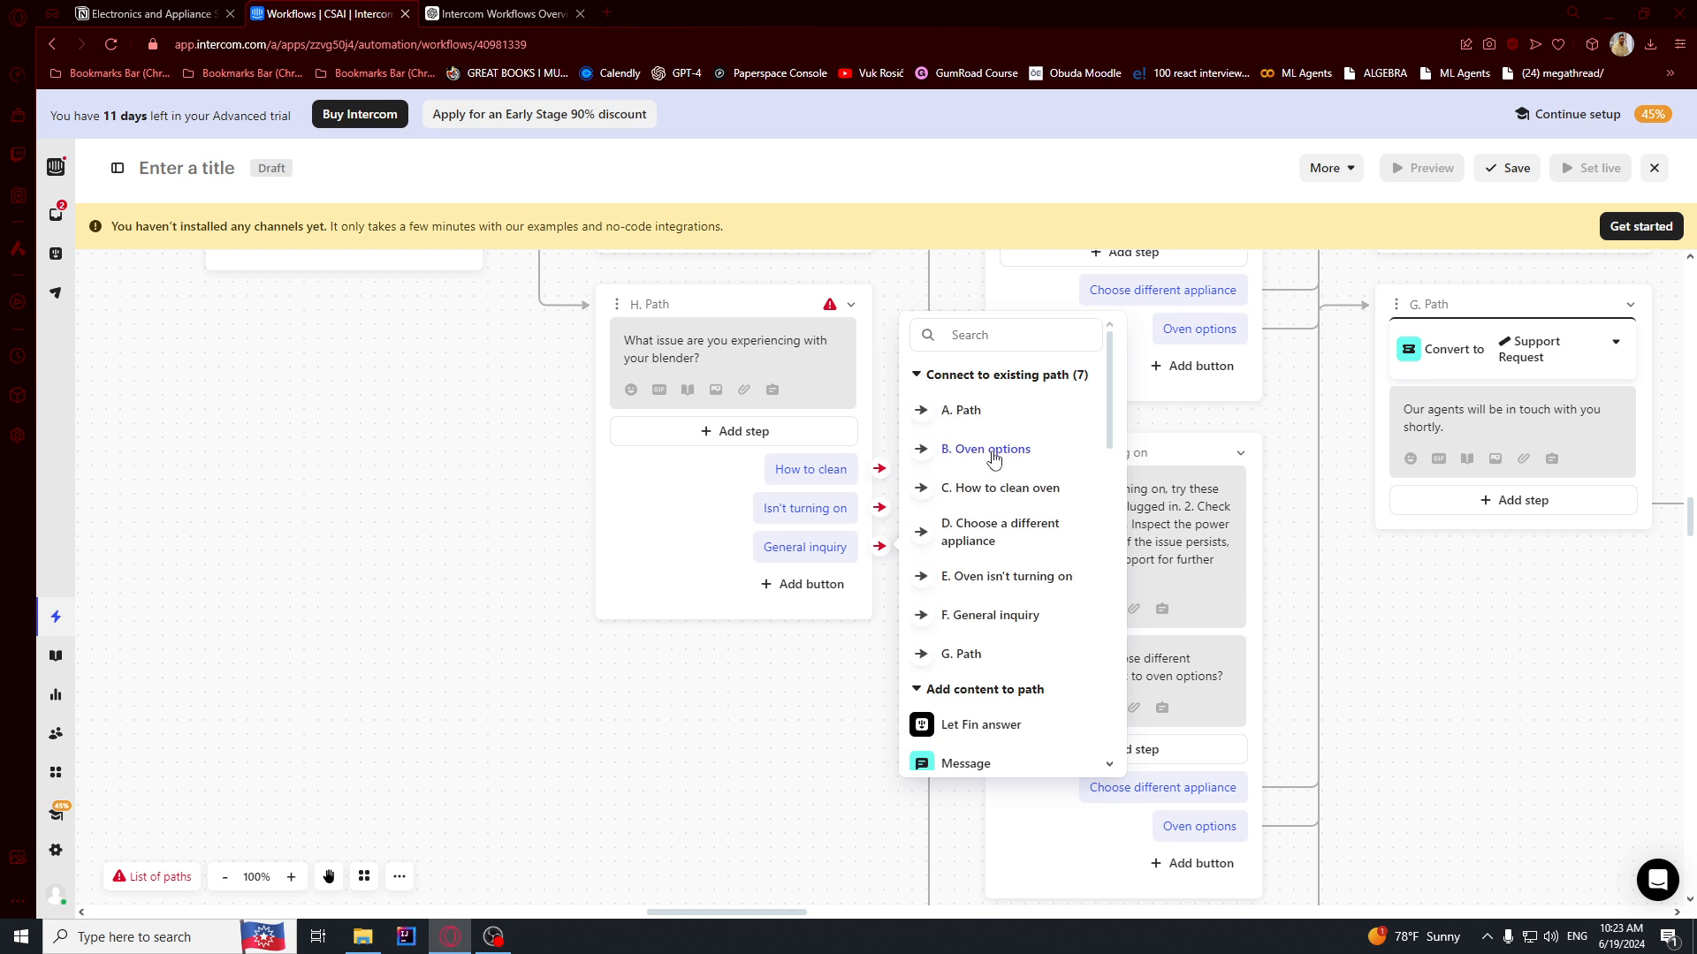
pyautogui.click(974, 617)
# - Extend the first message of path F with "Mention what appliance the question is about."
pyautogui.moveTo(775, 771); pyautogui.dragTo(579, 356)
pyautogui.moveTo(577, 642); pyautogui.dragTo(626, 554)
pyautogui.rightClick(626, 553)
pyautogui.click(899, 487)
pyautogui.moveTo(909, 480); pyautogui.dragTo(936, 502)
pyautogui.click(951, 508)
pyautogui.write('Mention what applience the')
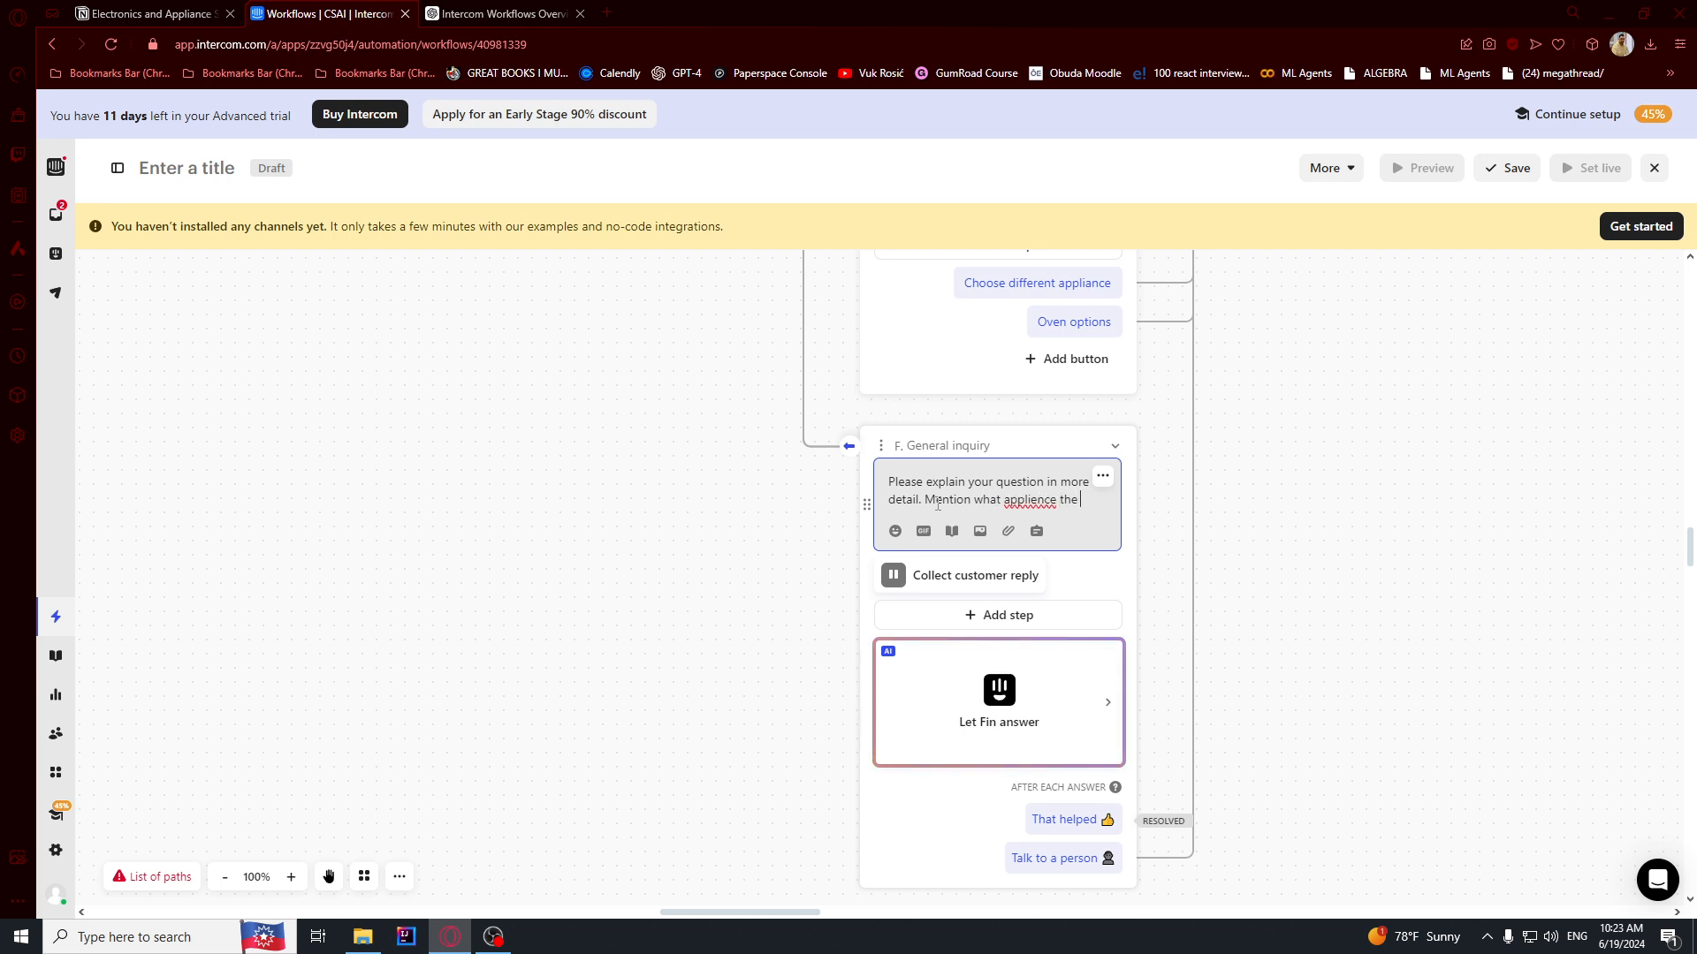
pyautogui.write(' ques')
pyautogui.press('BackSpace')
pyautogui.write('estion is about.')
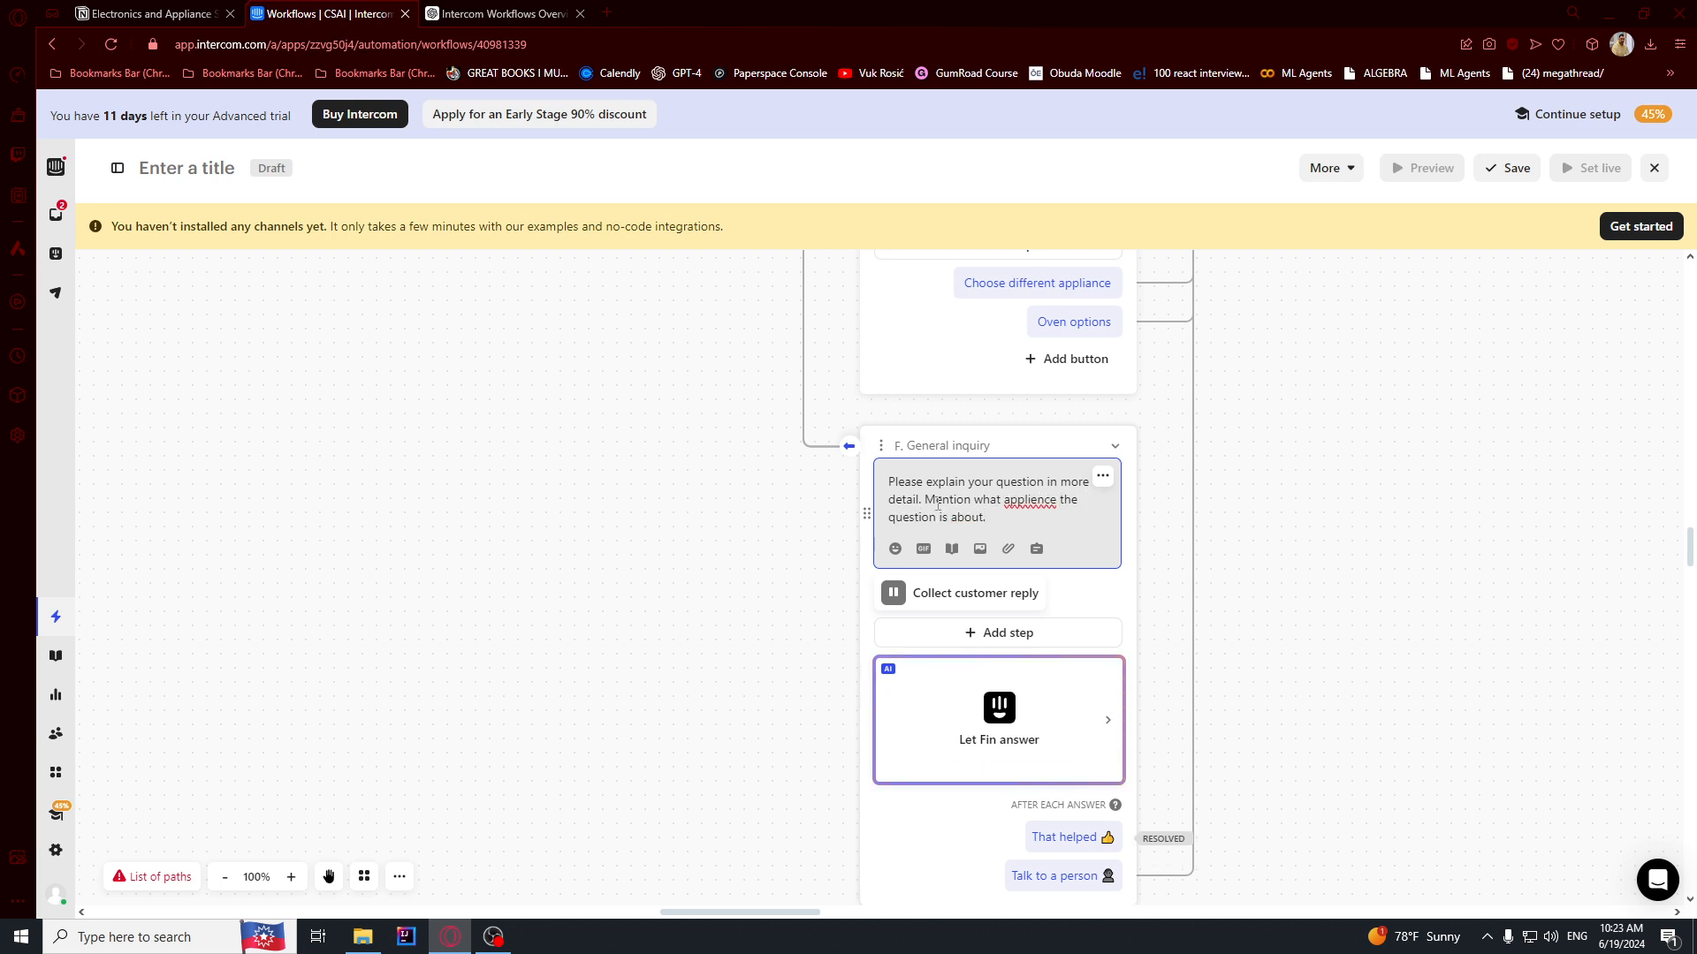
pyautogui.click(644, 585)
# - Add a message path to path H's "How to clean" button containing the blender cleaning steps copied from the Notion outline
pyautogui.moveTo(642, 464); pyautogui.dragTo(771, 712)
pyautogui.moveTo(685, 520); pyautogui.dragTo(605, 700)
pyautogui.click(790, 423)
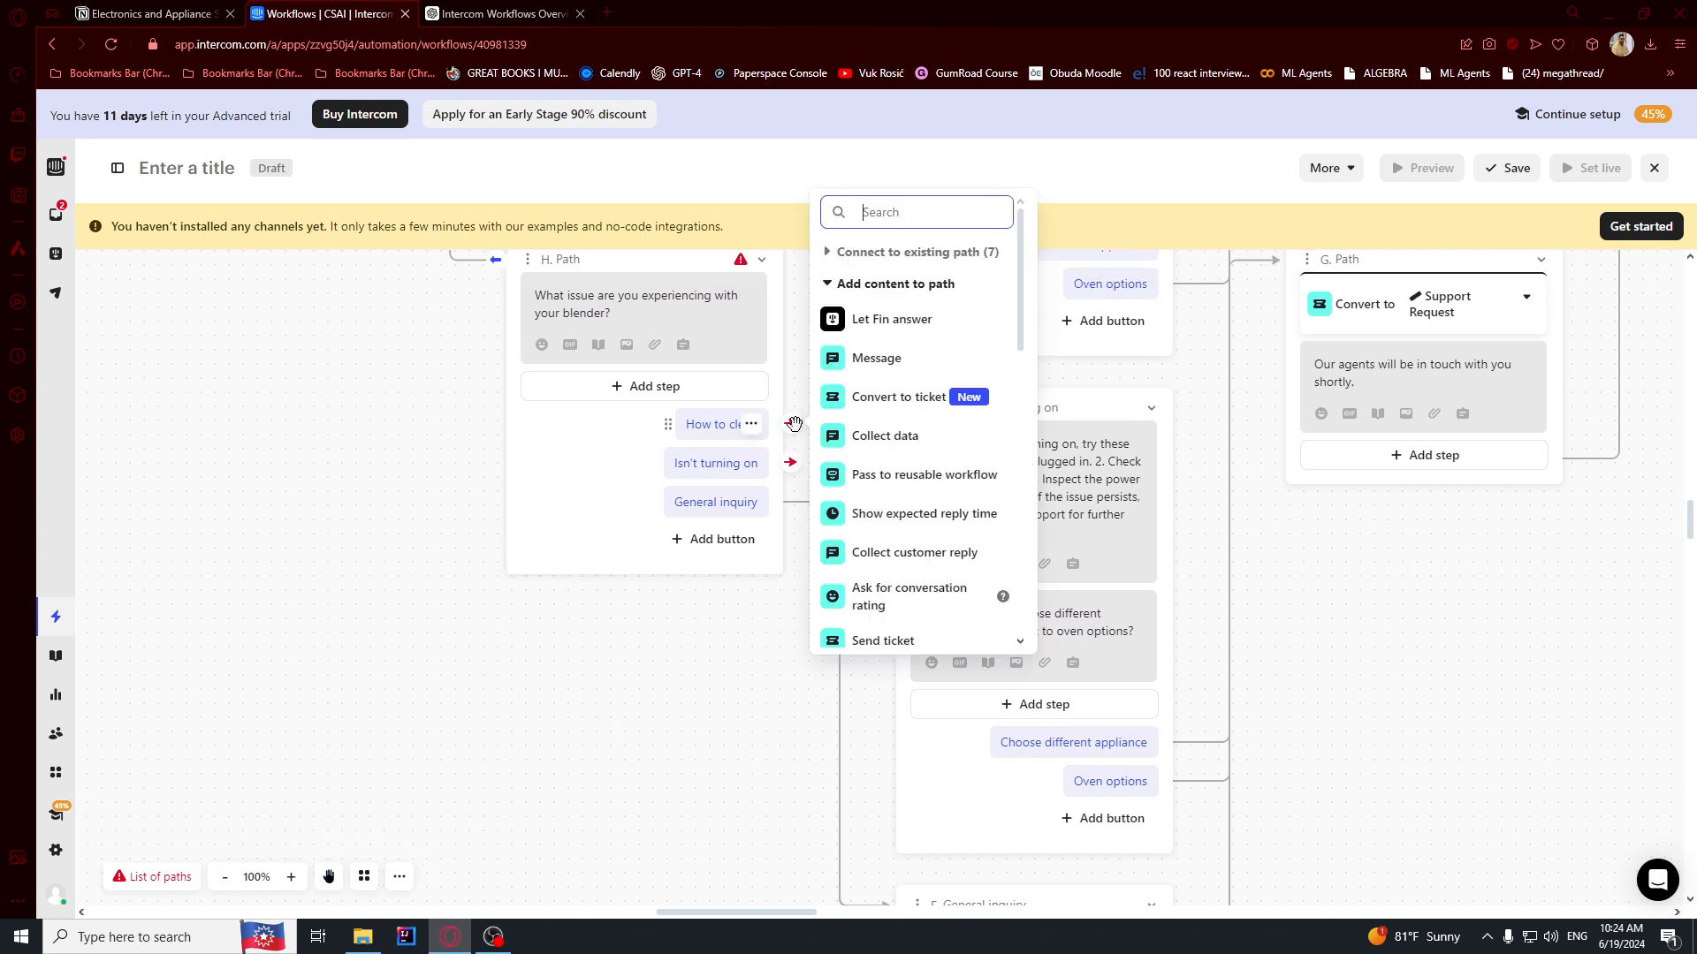
pyautogui.click(886, 367)
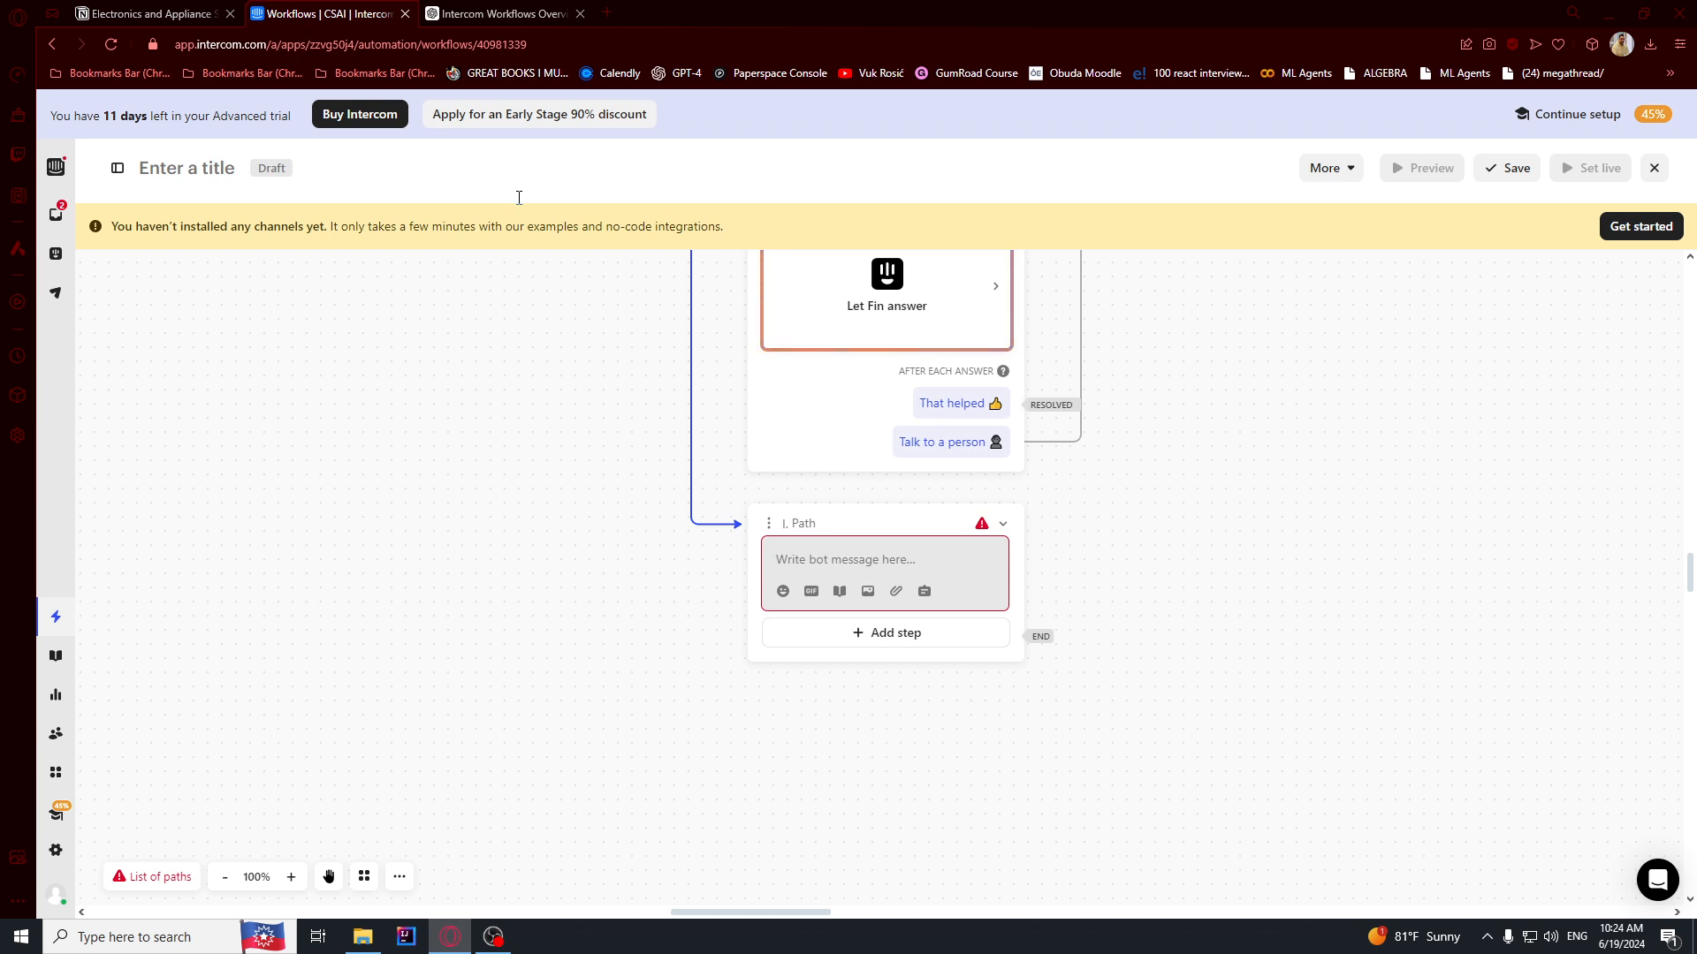
pyautogui.click(194, 14)
pyautogui.click(814, 523)
pyautogui.moveTo(831, 503); pyautogui.dragTo(1209, 546)
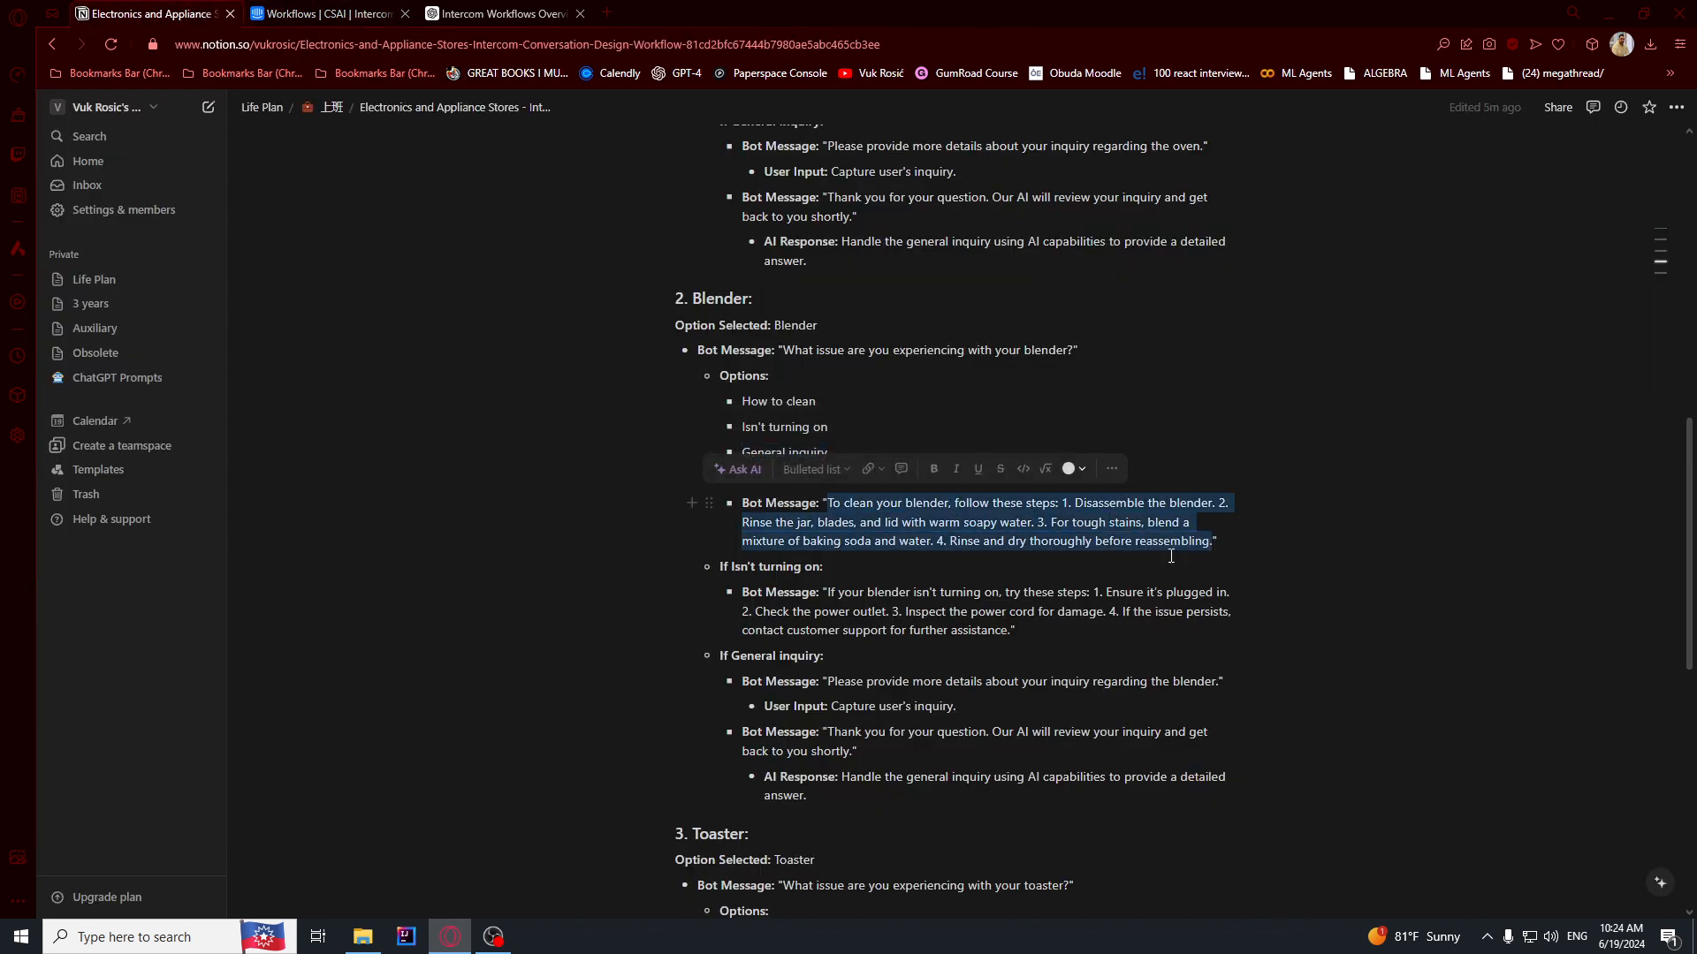
pyautogui.click(327, 14)
pyautogui.click(875, 556)
pyautogui.hotkey('ctrl', 'v')
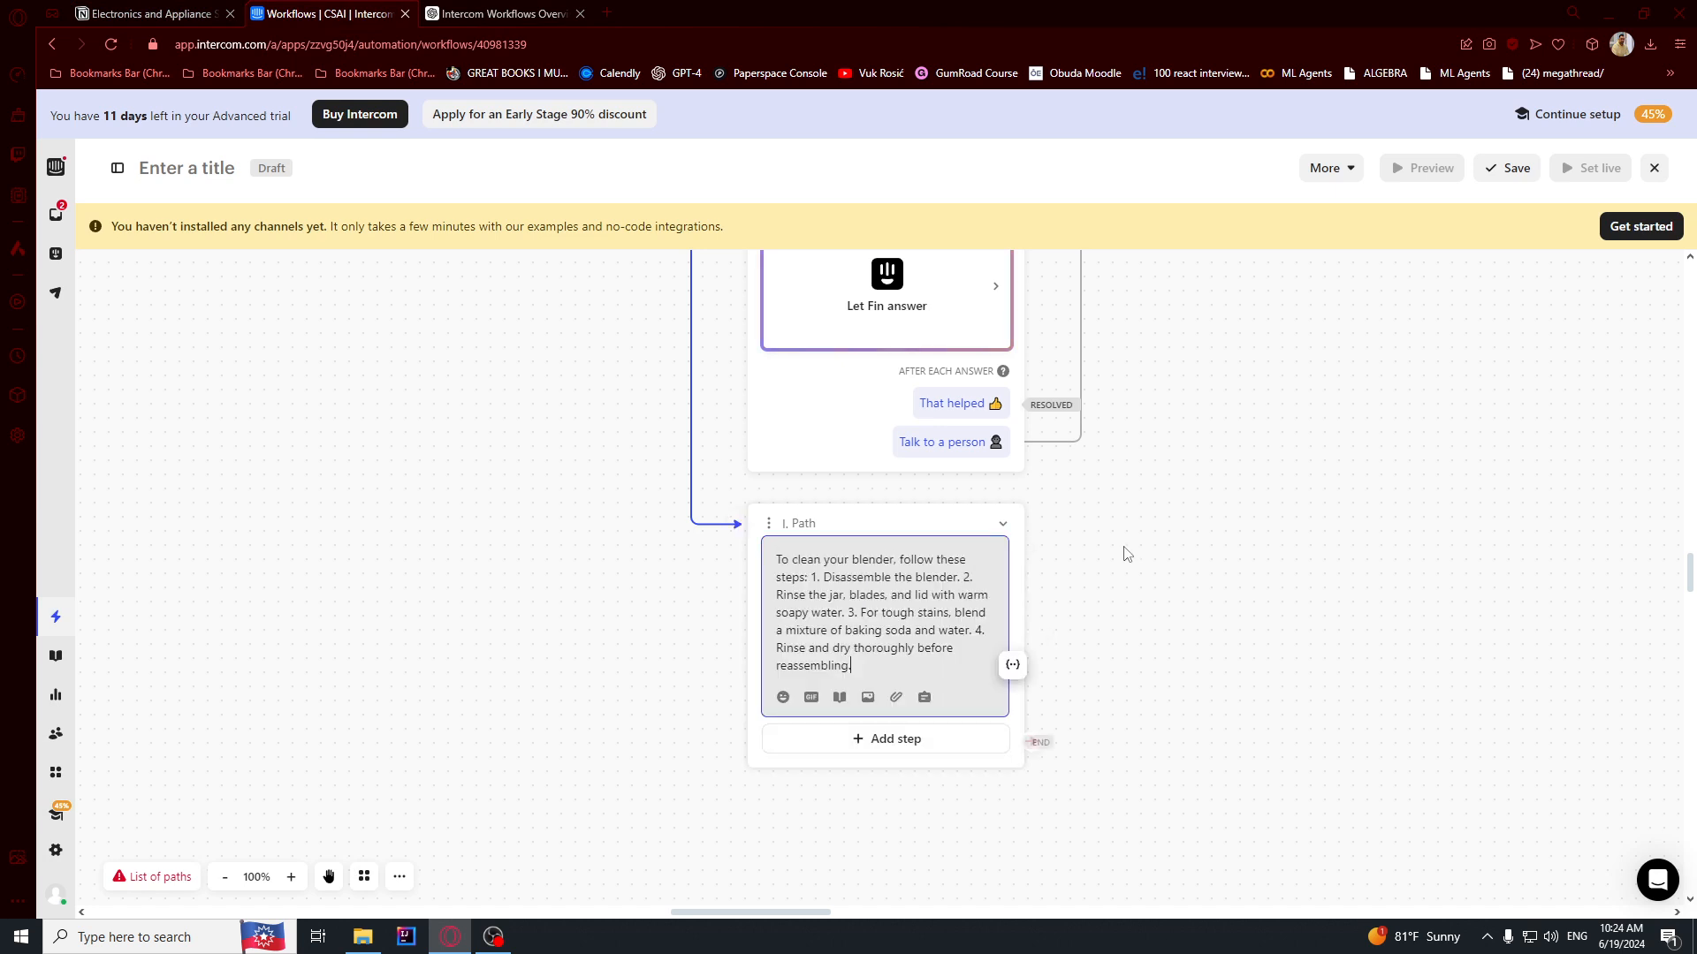
# - Copy the "Do you want to choose different appliance or go back to oven options?" message from the oven cleaning path
pyautogui.scroll(10, 1191, 493)
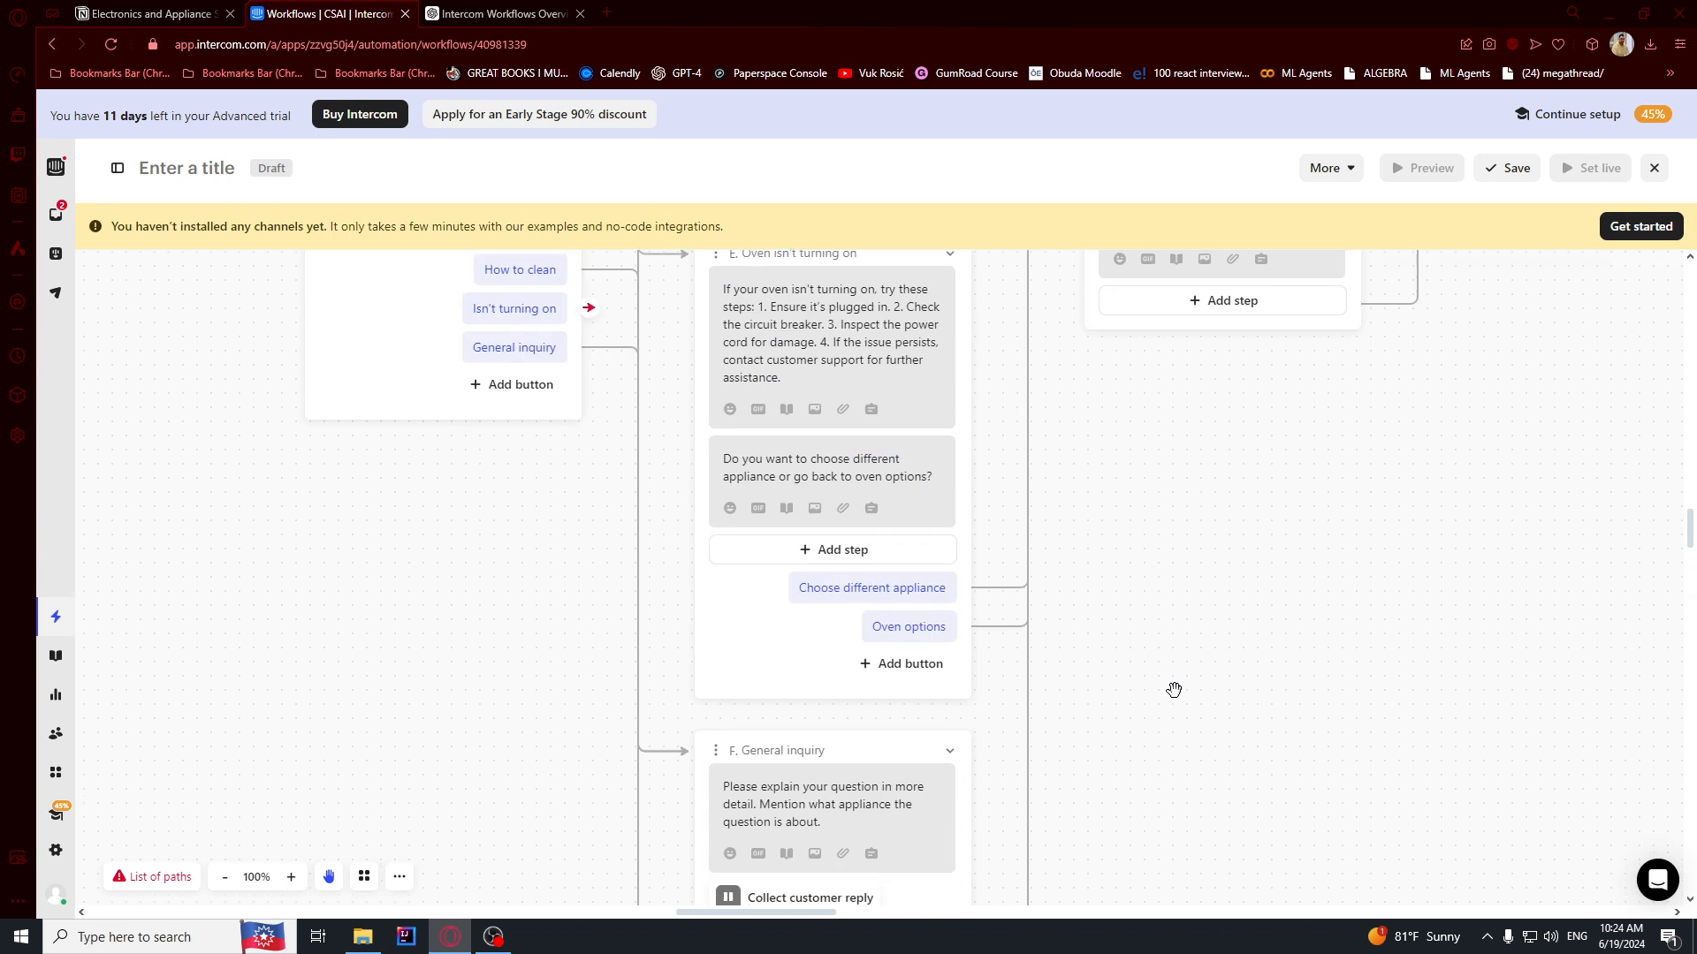
pyautogui.scroll(3, 1202, 788)
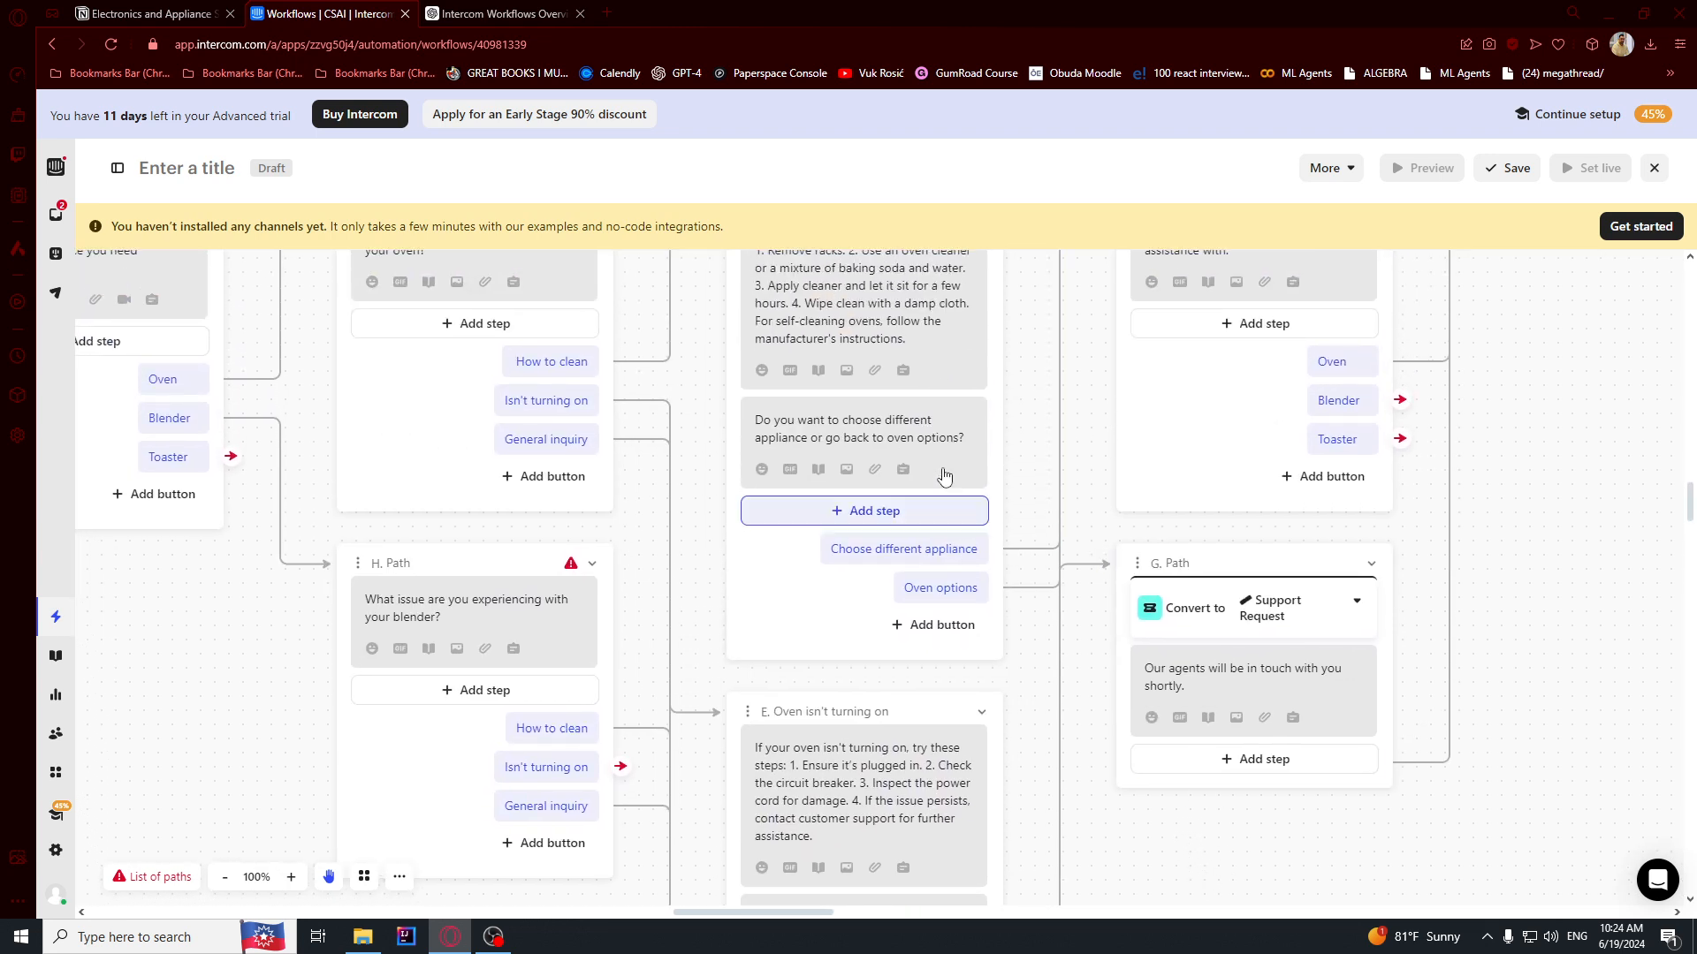
pyautogui.click(902, 430)
pyautogui.hotkey('ctrl', 'a')
pyautogui.hotkey('ctrl', 'c')
pyautogui.click(1028, 407)
pyautogui.moveTo(1118, 388); pyautogui.dragTo(1094, 437)
# - Add the copied follow-up question as path I's second message, changing "oven" to "blender"
pyautogui.scroll(-10, 1140, 575)
pyautogui.scroll(-5, 1122, 698)
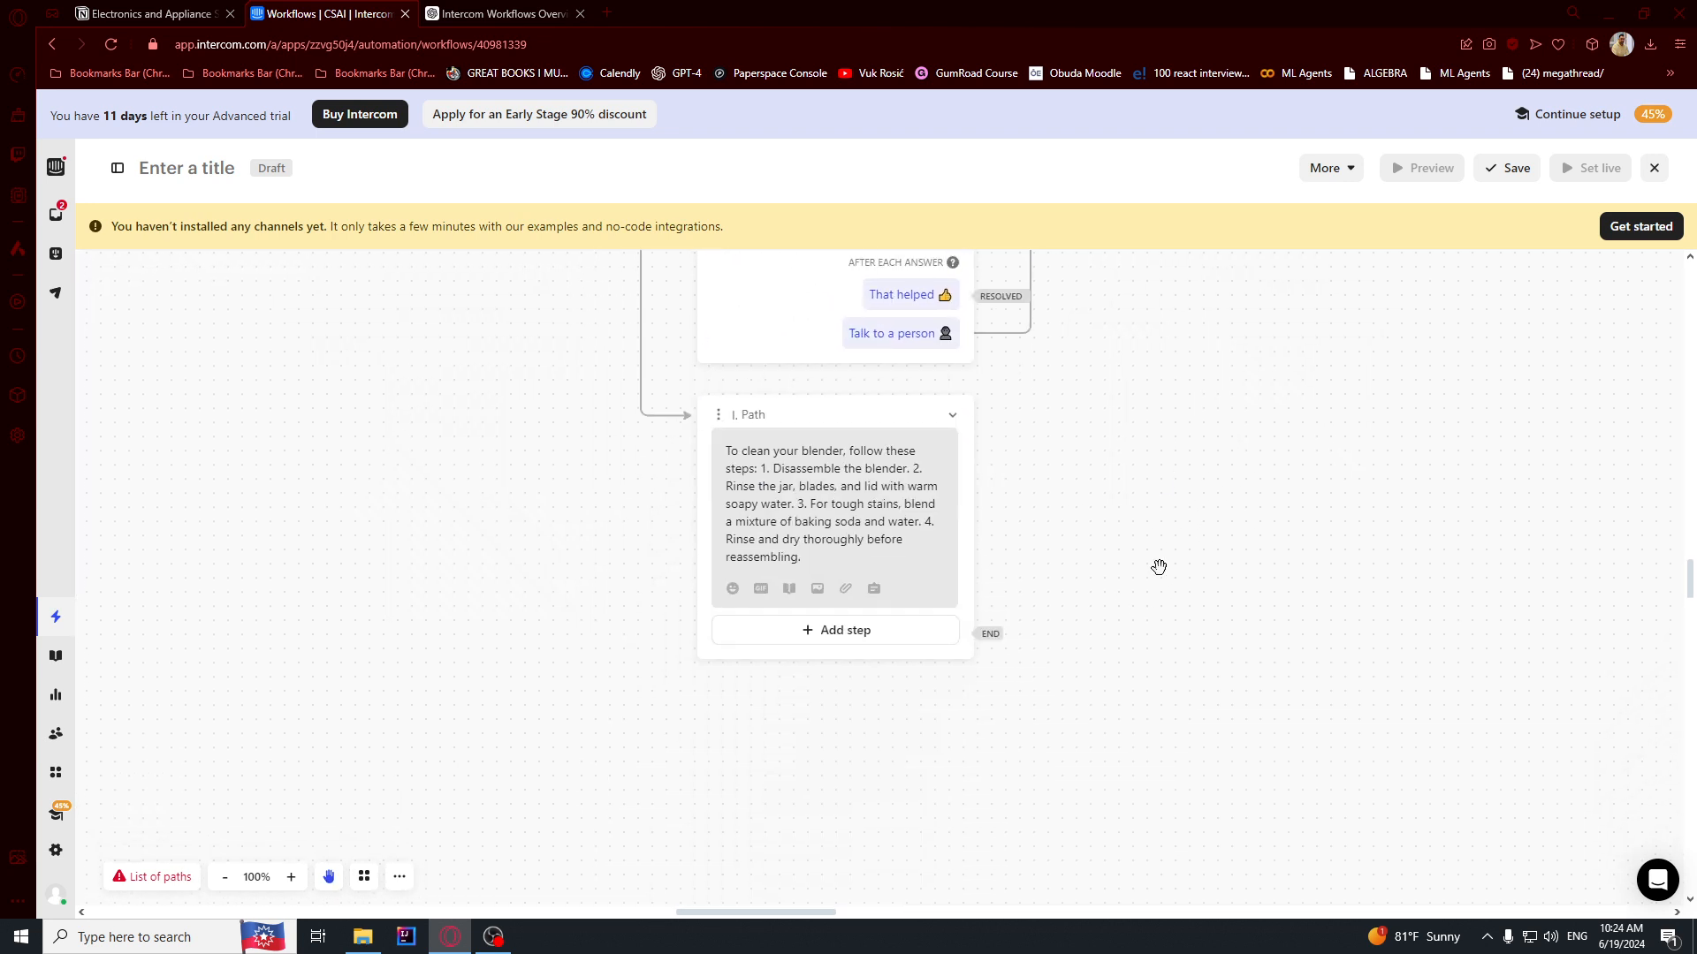
pyautogui.click(871, 638)
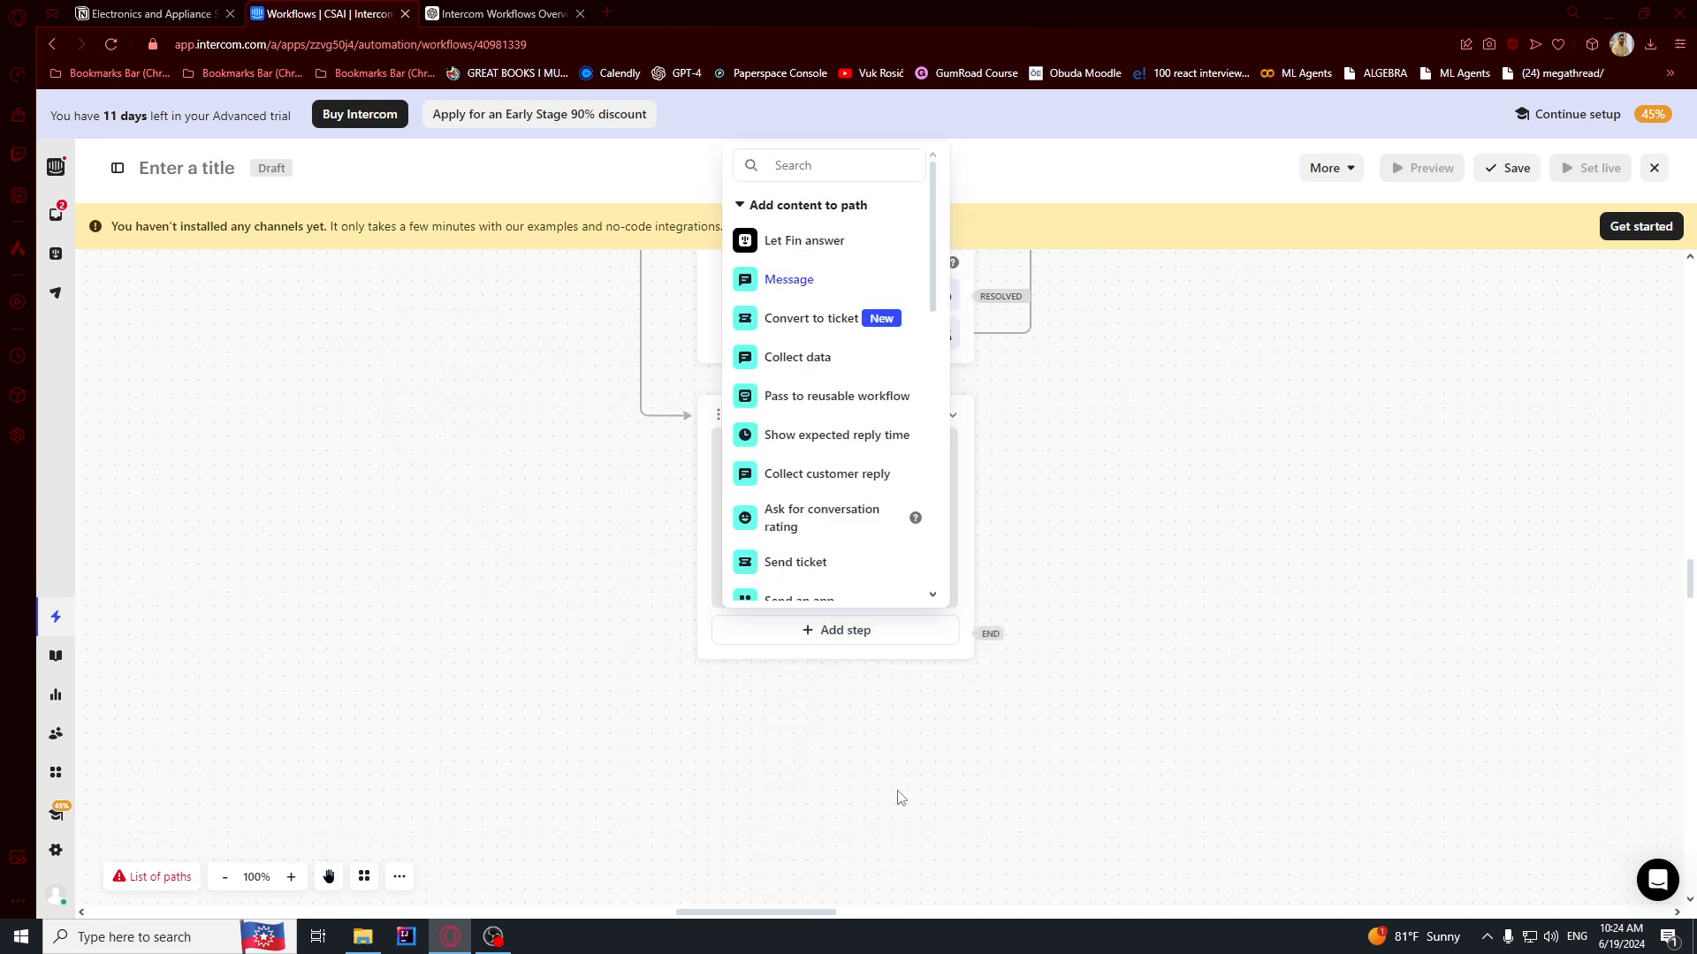
pyautogui.click(787, 278)
pyautogui.hotkey('ctrl', 'v')
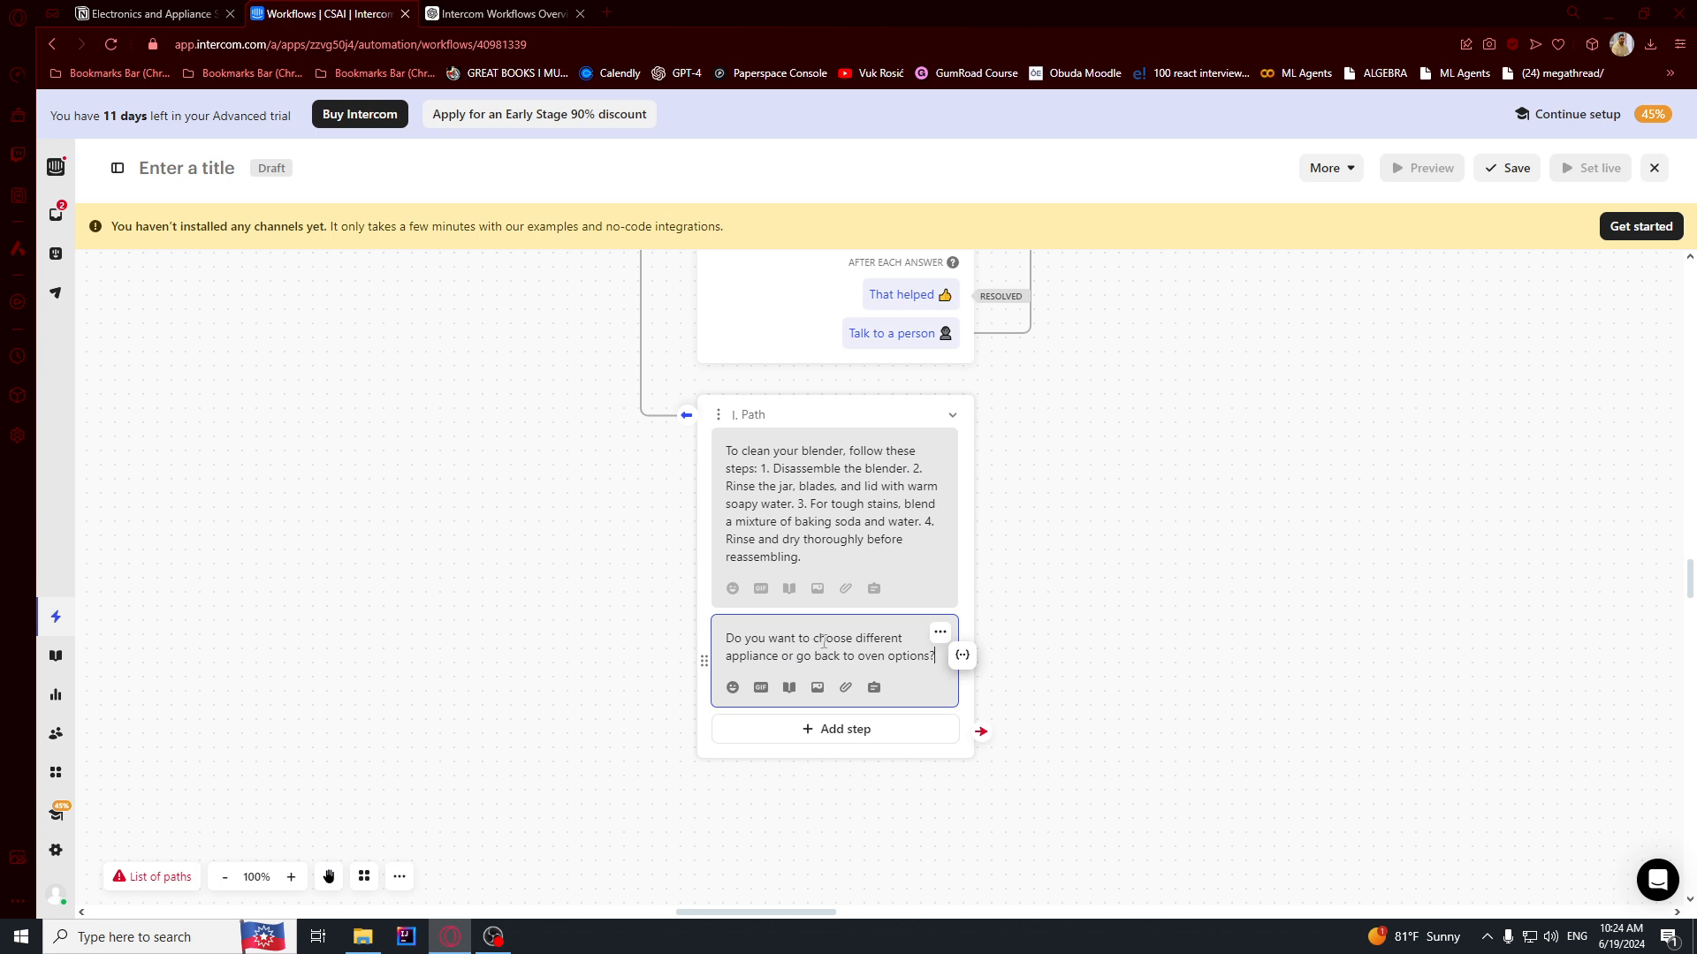
pyautogui.doubleClick(877, 656)
pyautogui.write('blender')
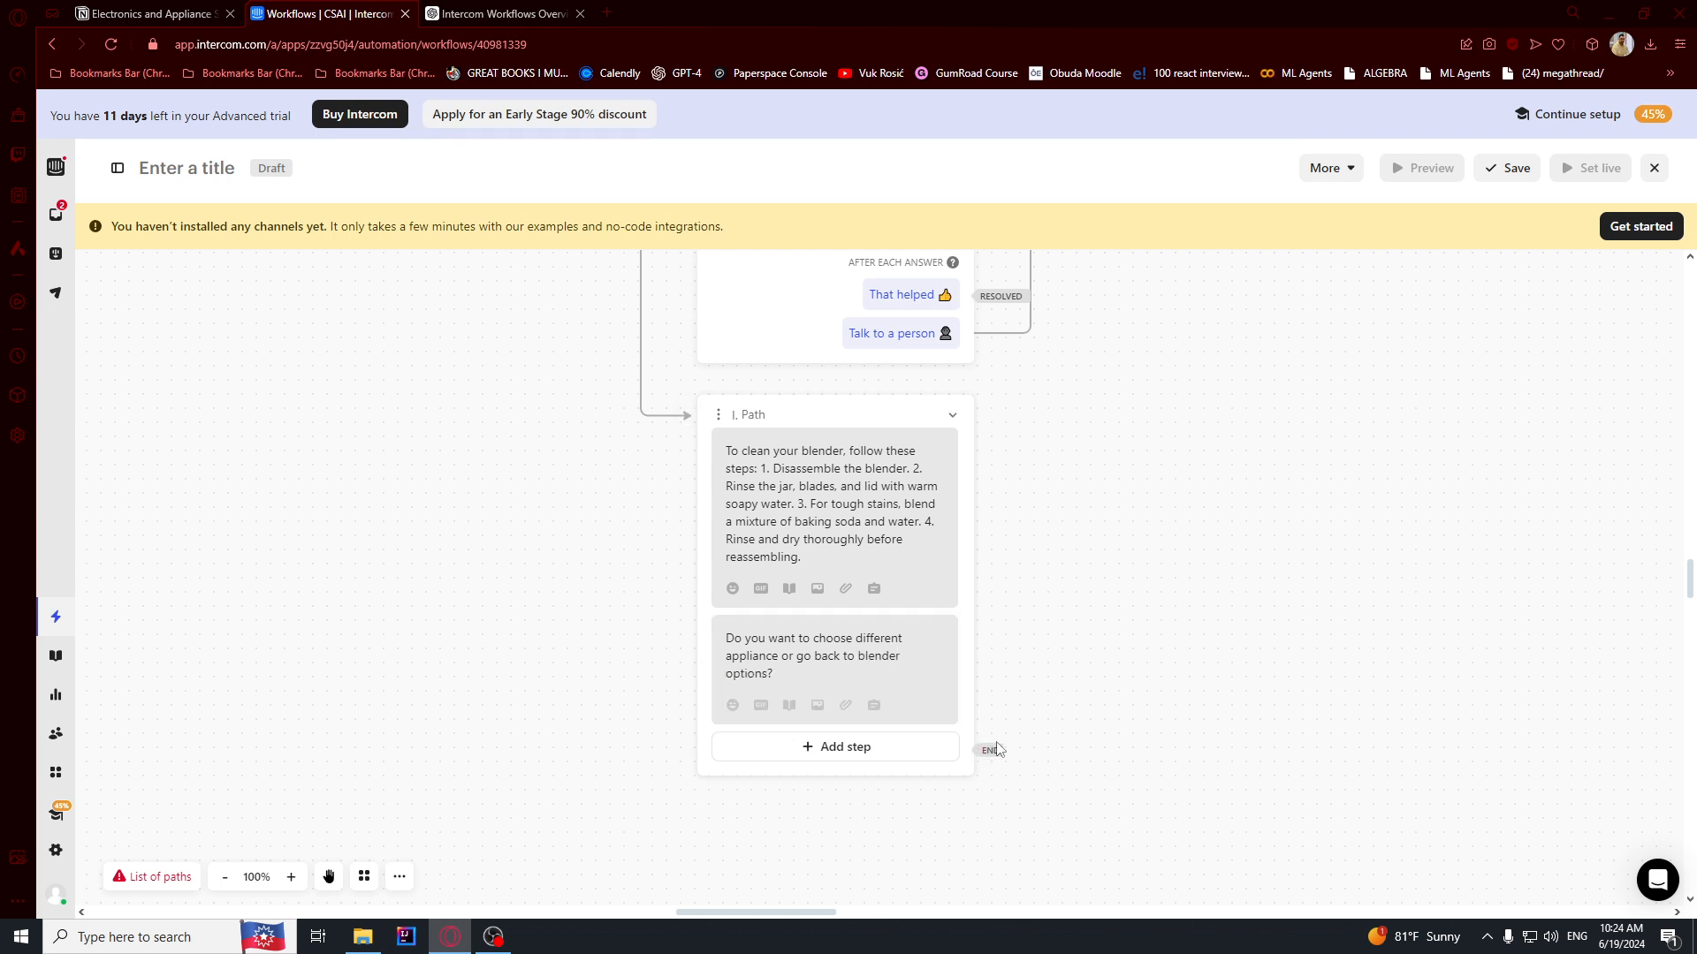
# - Add two reply buttons to path I, "Different appliance" and "Blender options"
pyautogui.click(923, 751)
pyautogui.write('button')
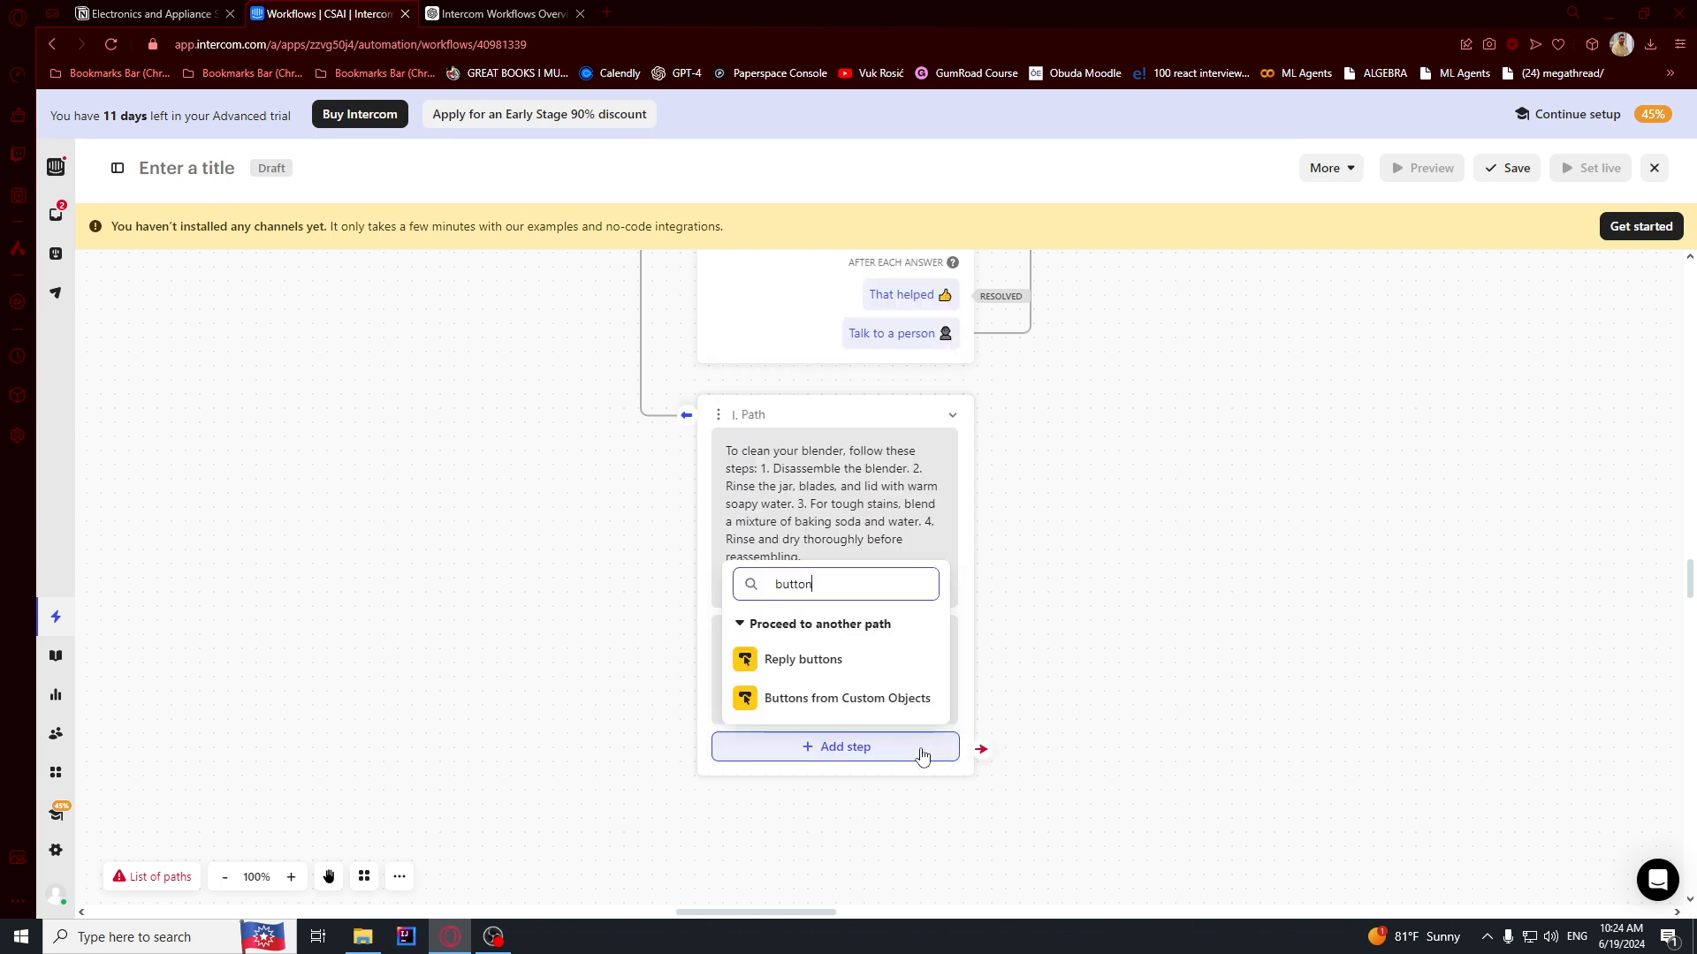
pyautogui.click(841, 661)
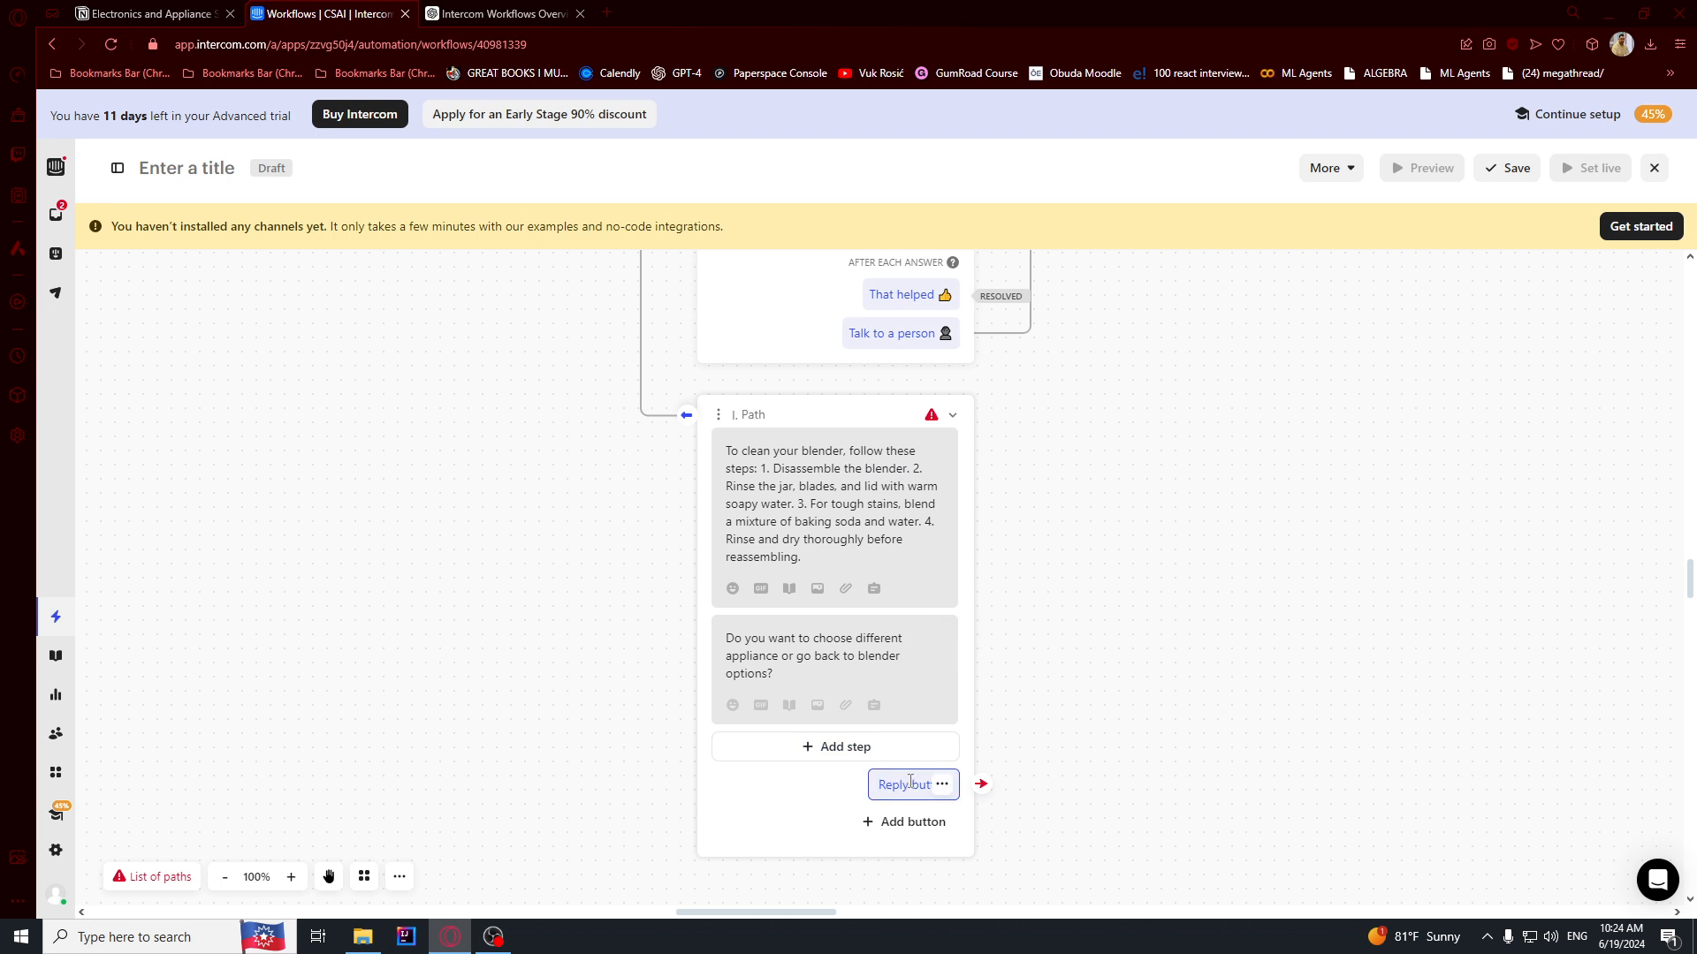
pyautogui.write('Different appliance')
pyautogui.click(906, 822)
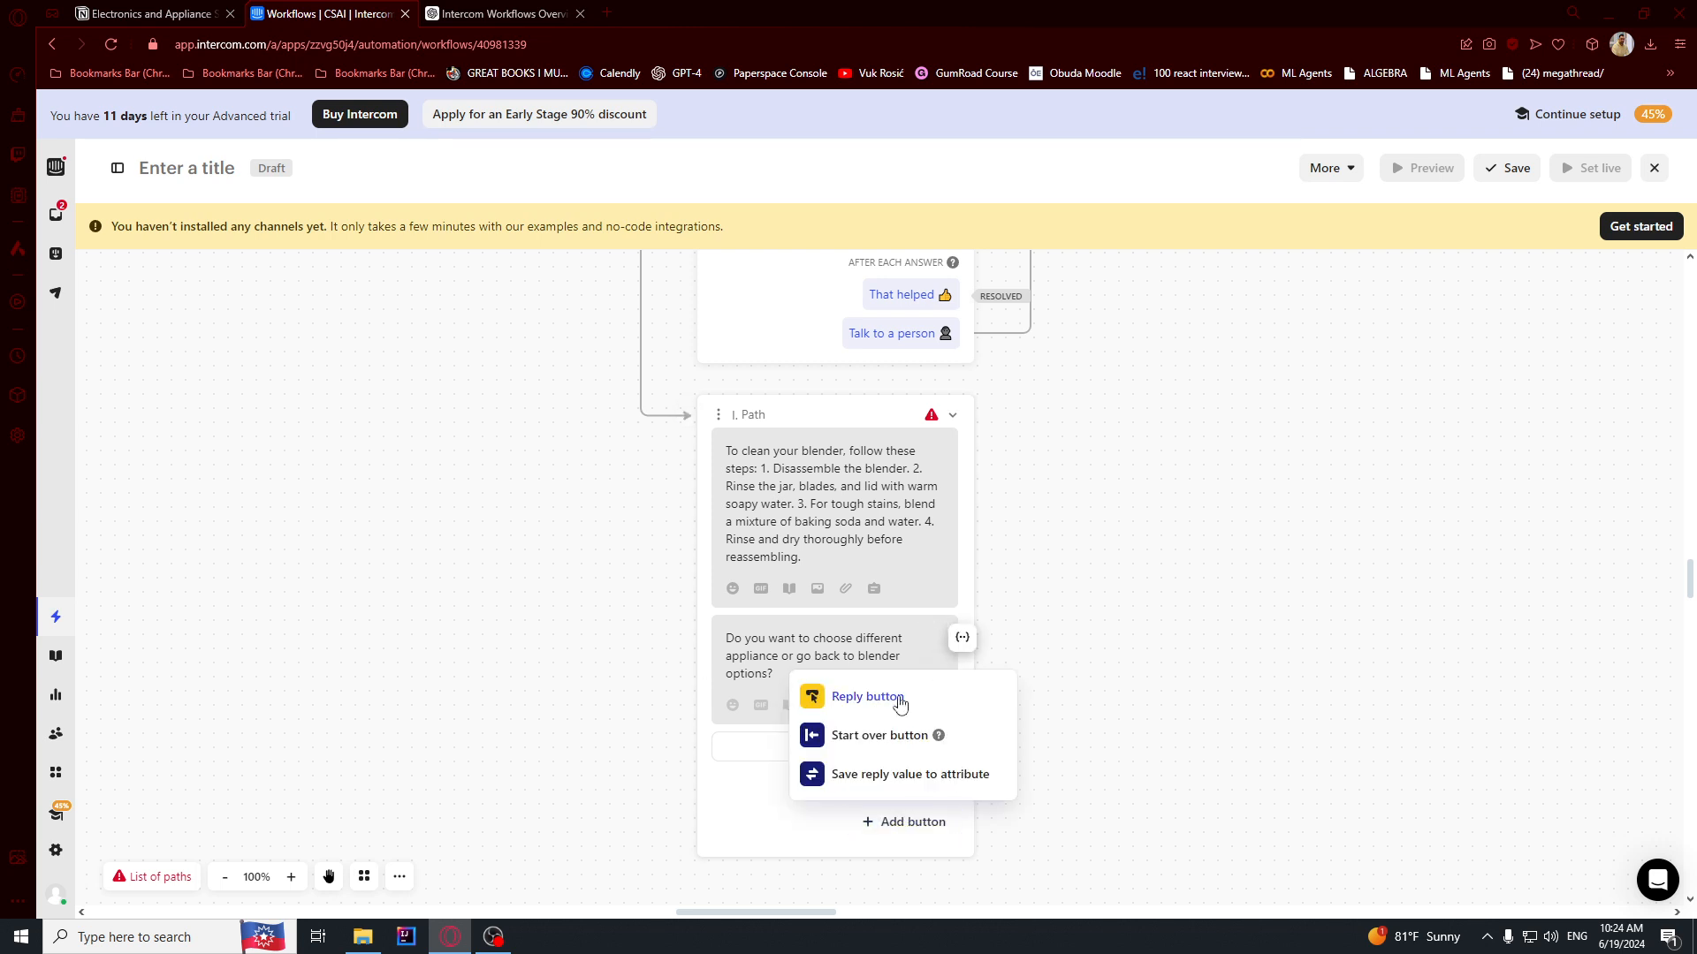
pyautogui.click(853, 696)
pyautogui.write('Blender options')
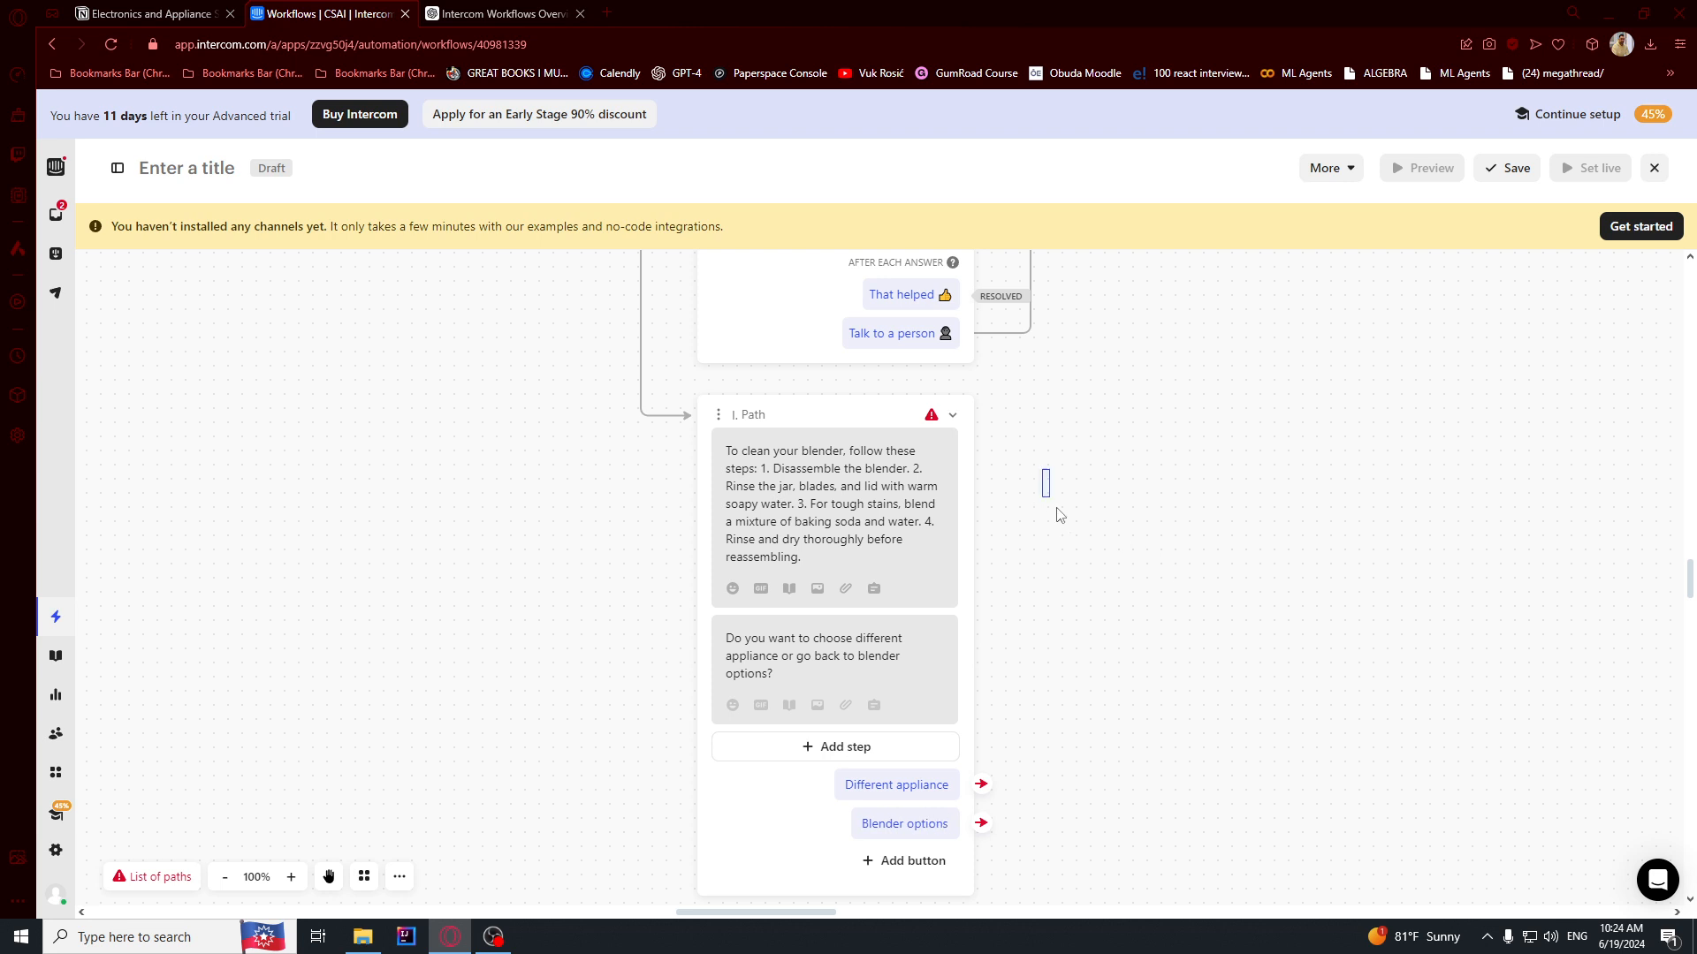
# - Rename path H as "Blender options"
pyautogui.press('space')
pyautogui.moveTo(474, 441); pyautogui.dragTo(645, 825)
pyautogui.moveTo(598, 621); pyautogui.dragTo(670, 822)
pyautogui.moveTo(695, 311); pyautogui.dragTo(734, 822)
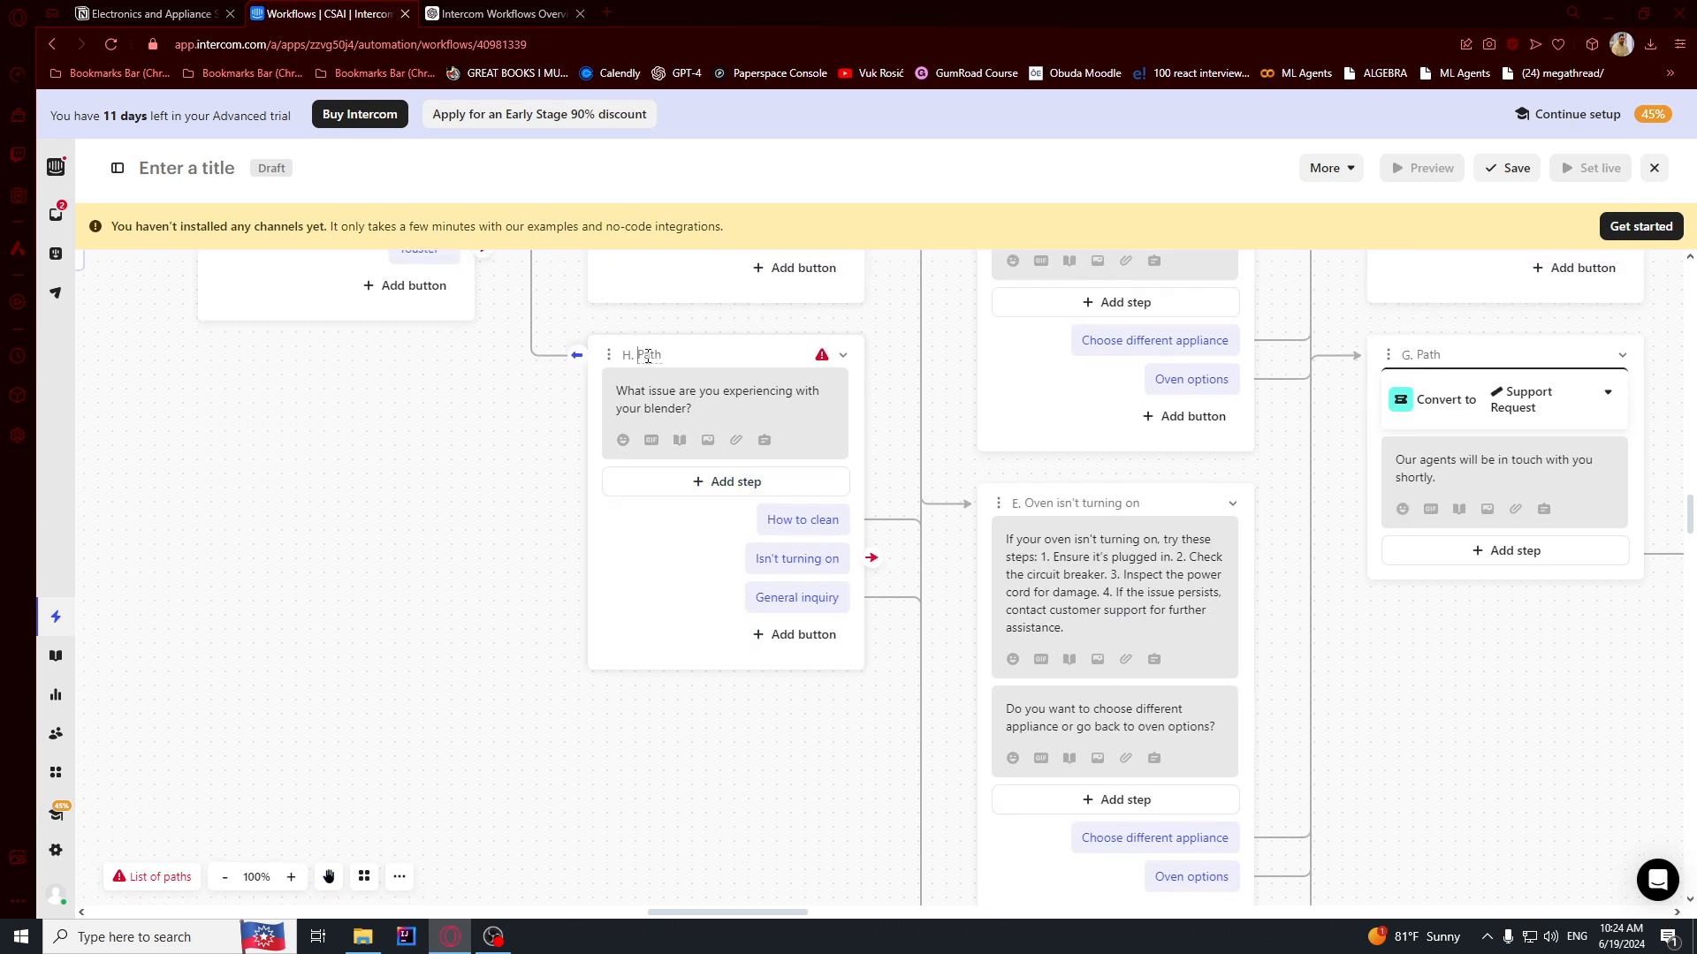
pyautogui.click(579, 390)
# - Connect path I's "Different appliance" button to the existing path "D. Choose a different appliance"
pyautogui.moveTo(732, 788); pyautogui.dragTo(535, 497)
pyautogui.moveTo(678, 803); pyautogui.dragTo(606, 217)
pyautogui.moveTo(505, 629); pyautogui.dragTo(466, 341)
pyautogui.moveTo(486, 496); pyautogui.dragTo(483, 413)
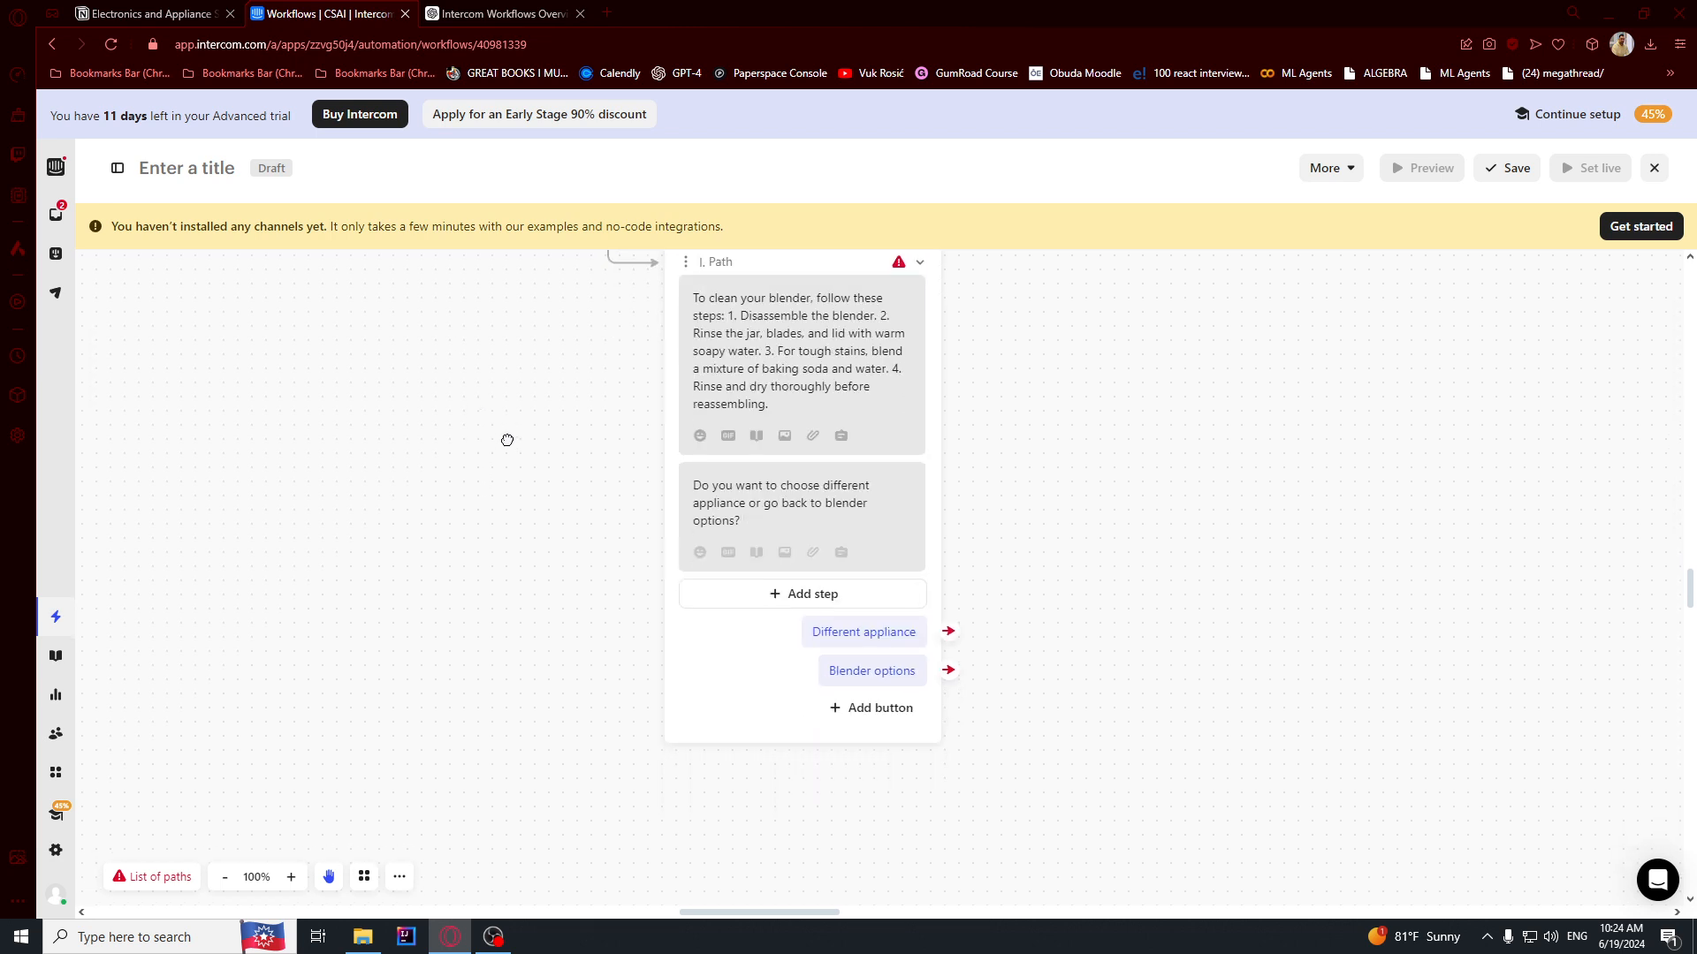
pyautogui.click(950, 630)
pyautogui.click(986, 459)
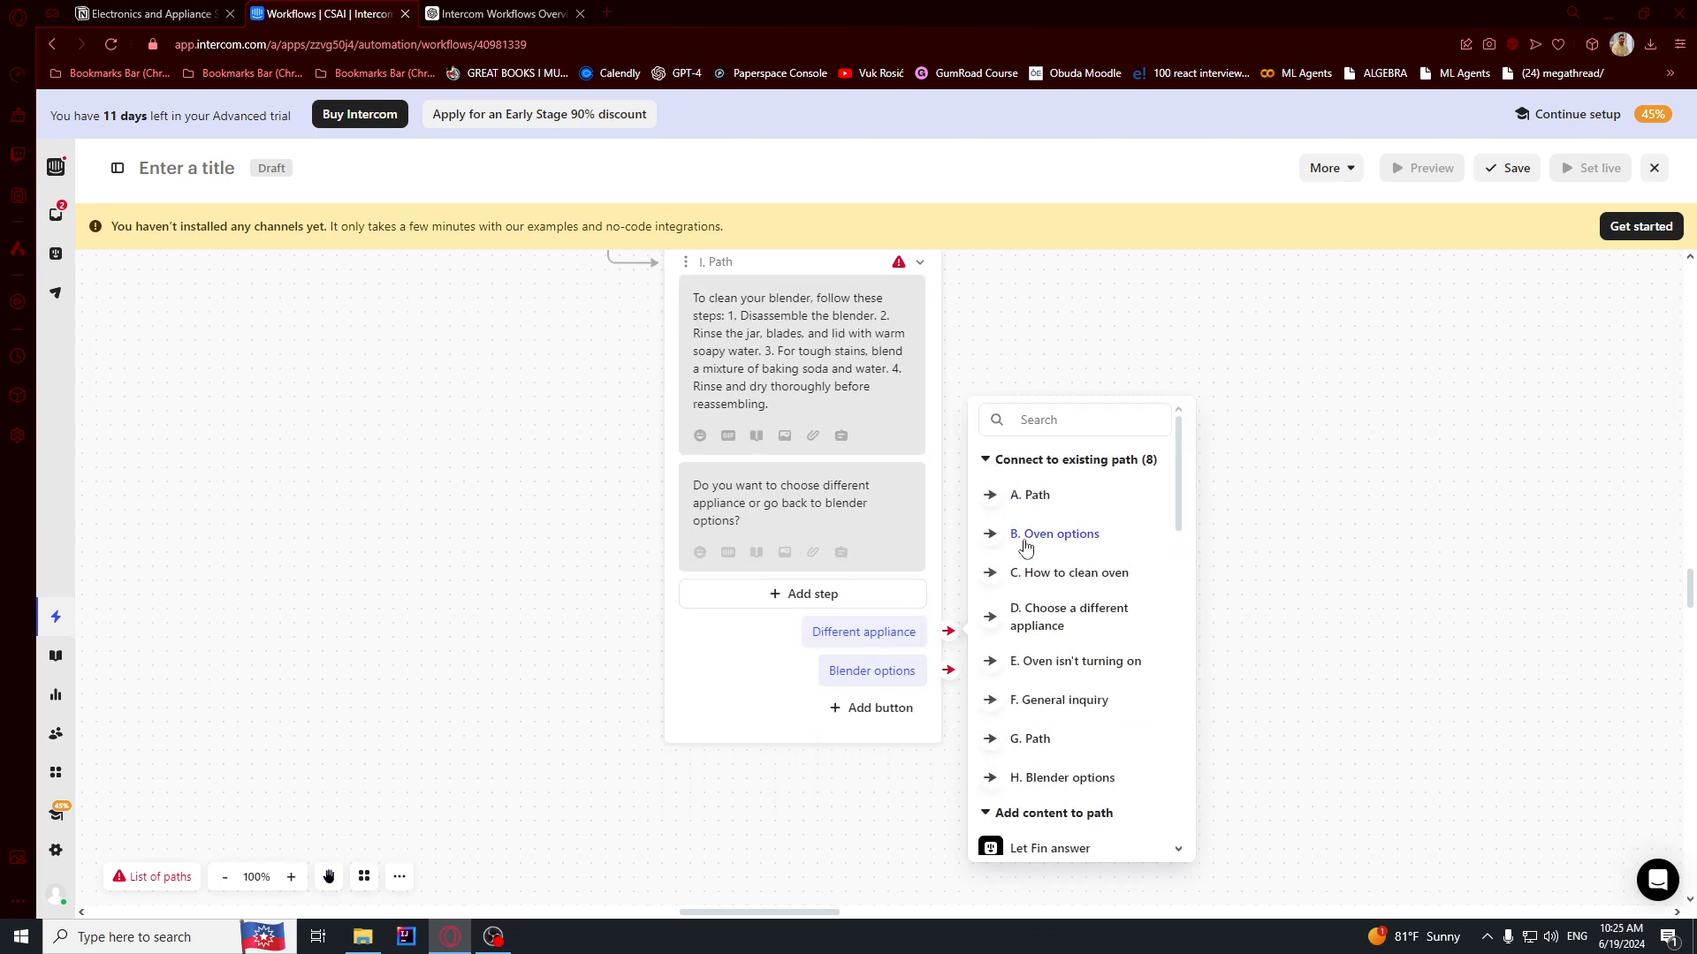
pyautogui.click(1030, 634)
# - Connect path I's "Blender options" button to the existing path "H. Blender options"
pyautogui.click(950, 670)
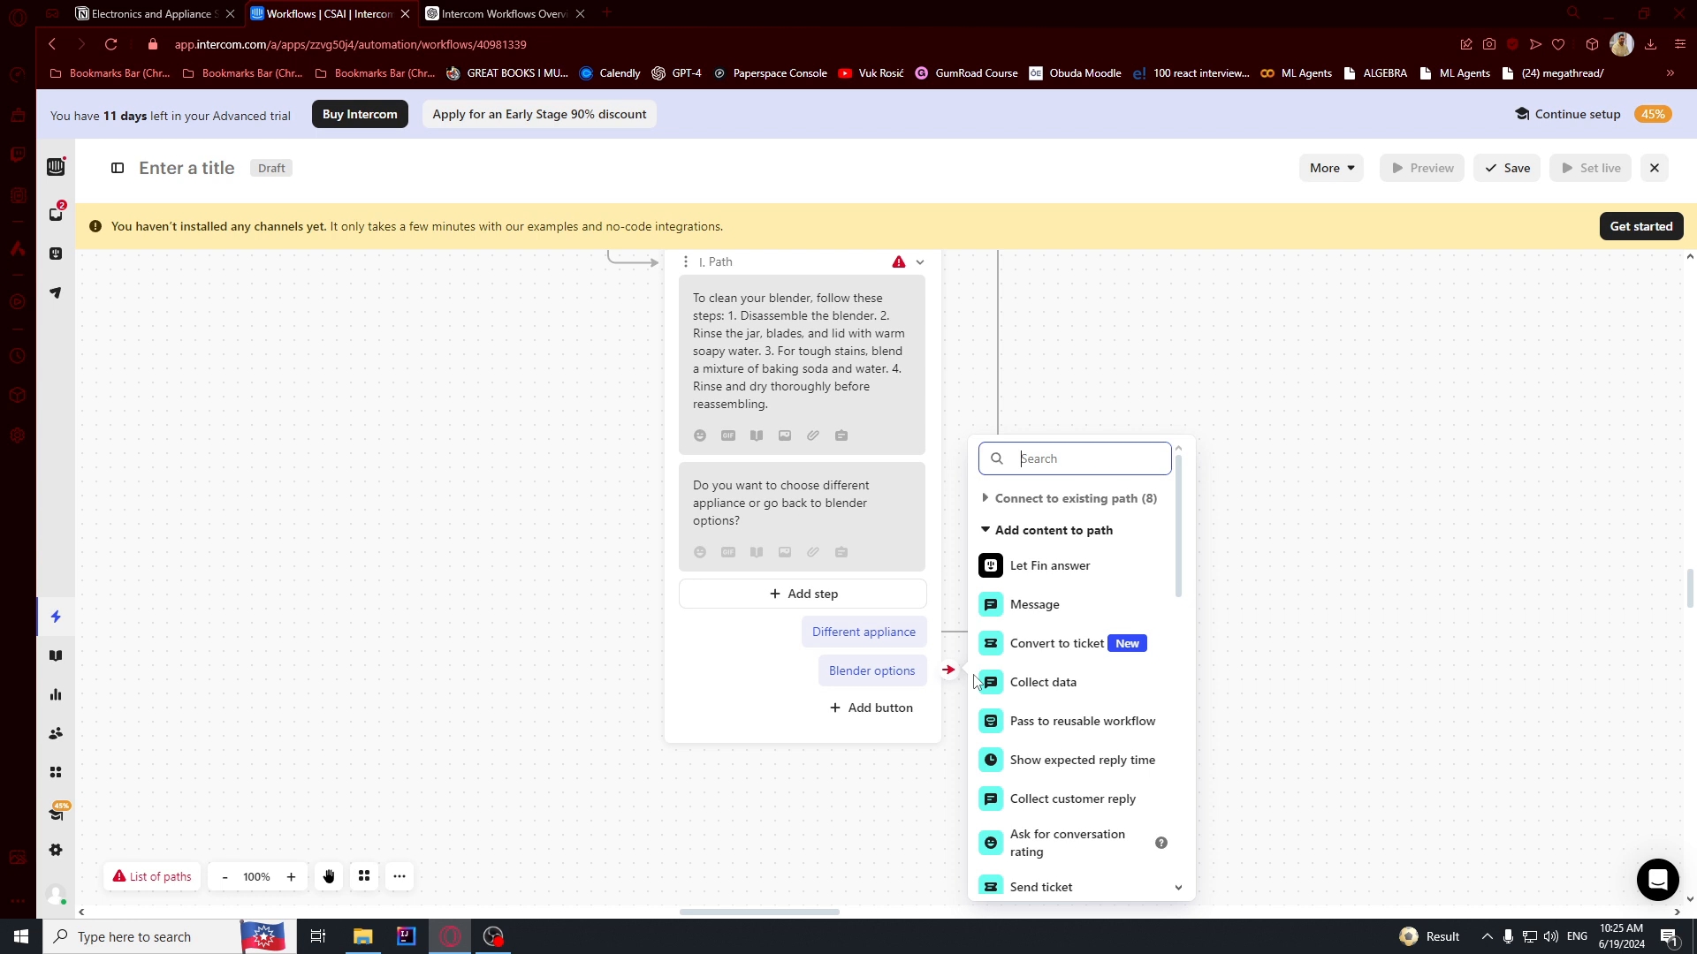
pyautogui.click(988, 498)
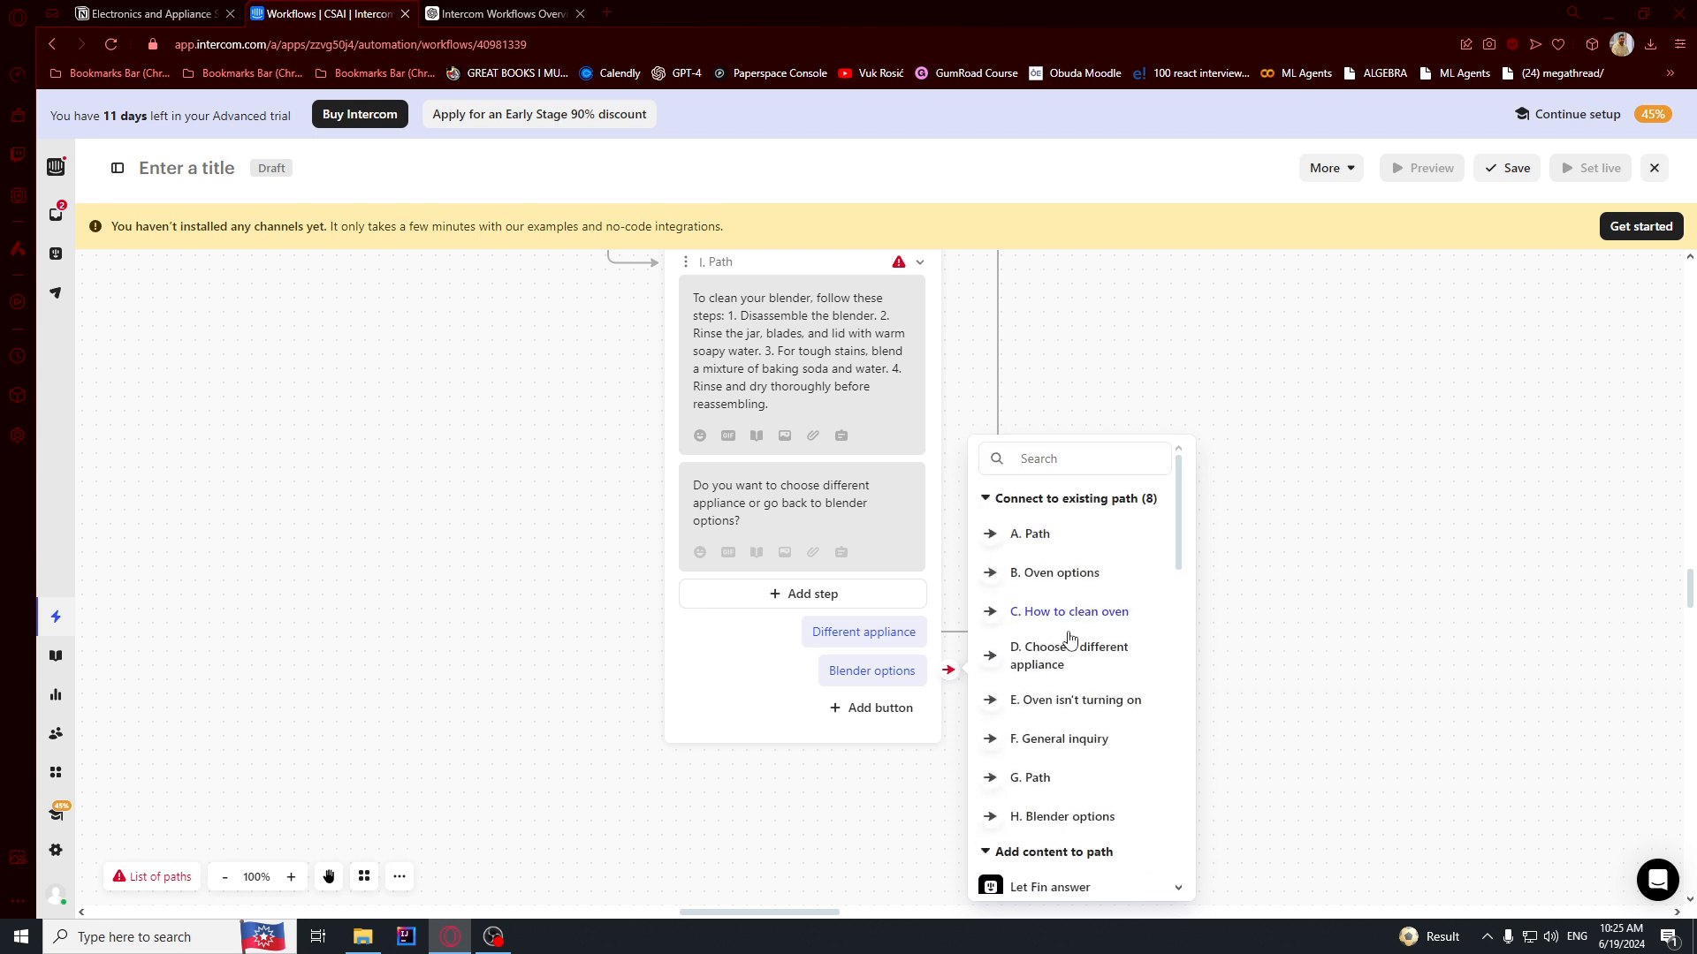
pyautogui.click(1049, 821)
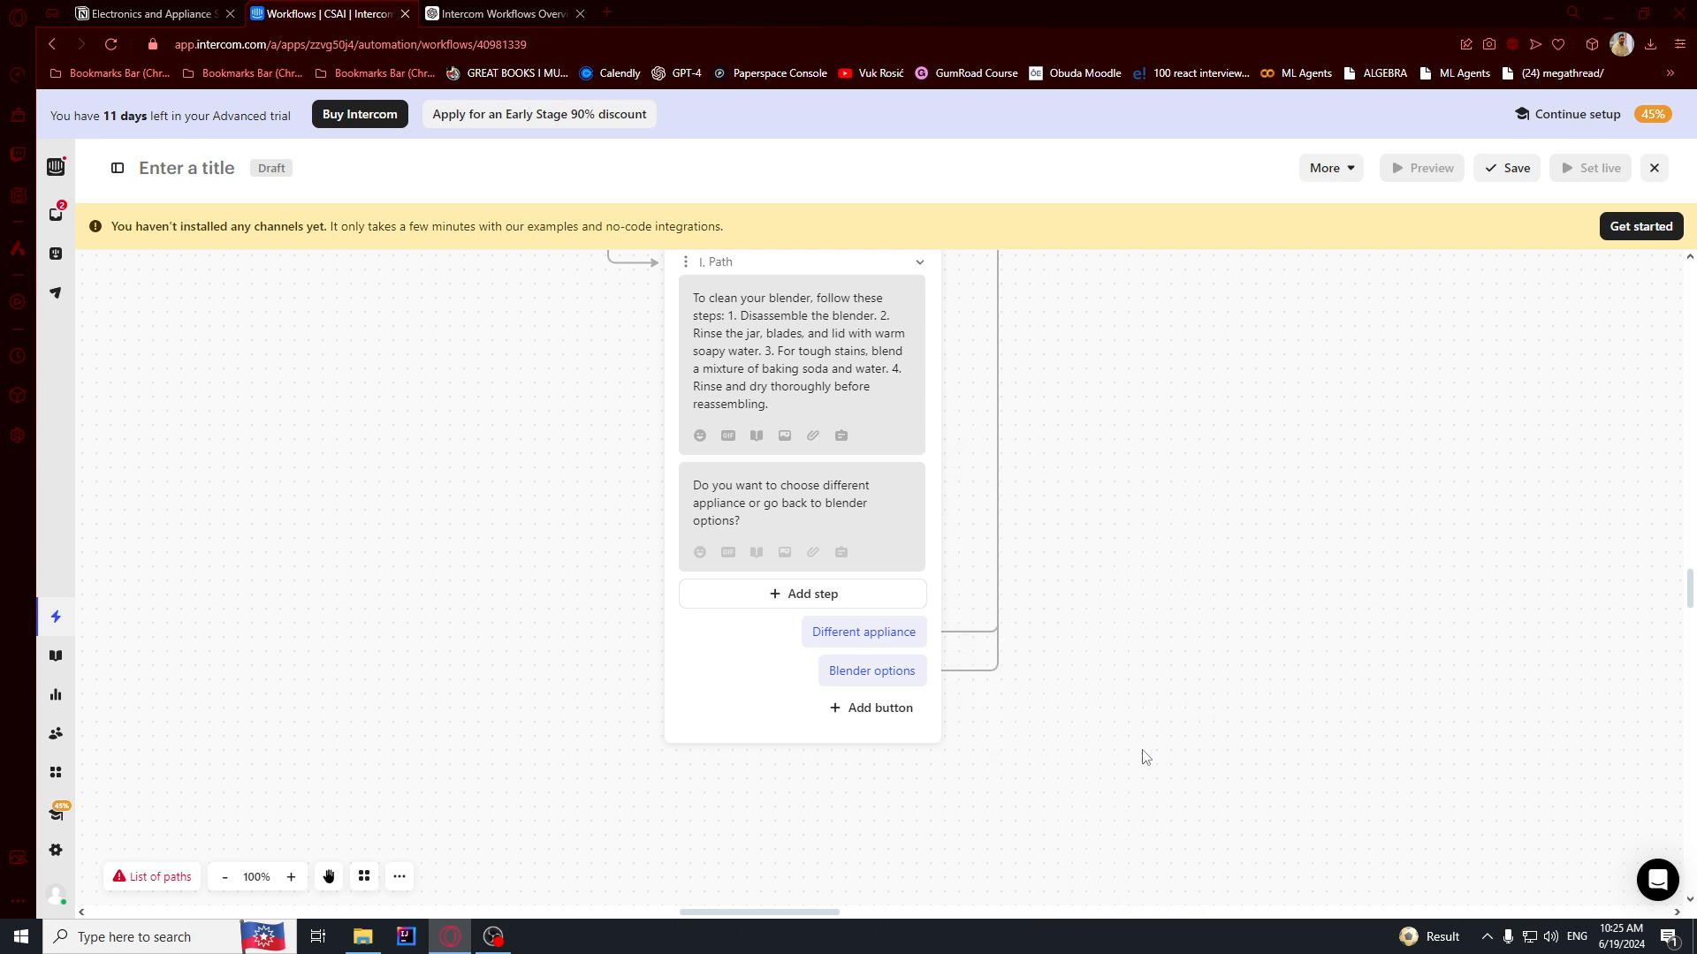
# - Add a message path to the "Isn't turning on" button of the "Blender options" path
pyautogui.press('space')
pyautogui.moveTo(1104, 537); pyautogui.dragTo(1326, 763)
pyautogui.moveTo(704, 679); pyautogui.dragTo(737, 914)
pyautogui.moveTo(597, 444); pyautogui.dragTo(703, 787)
pyautogui.moveTo(705, 513); pyautogui.dragTo(730, 731)
pyautogui.moveTo(760, 518); pyautogui.dragTo(652, 675)
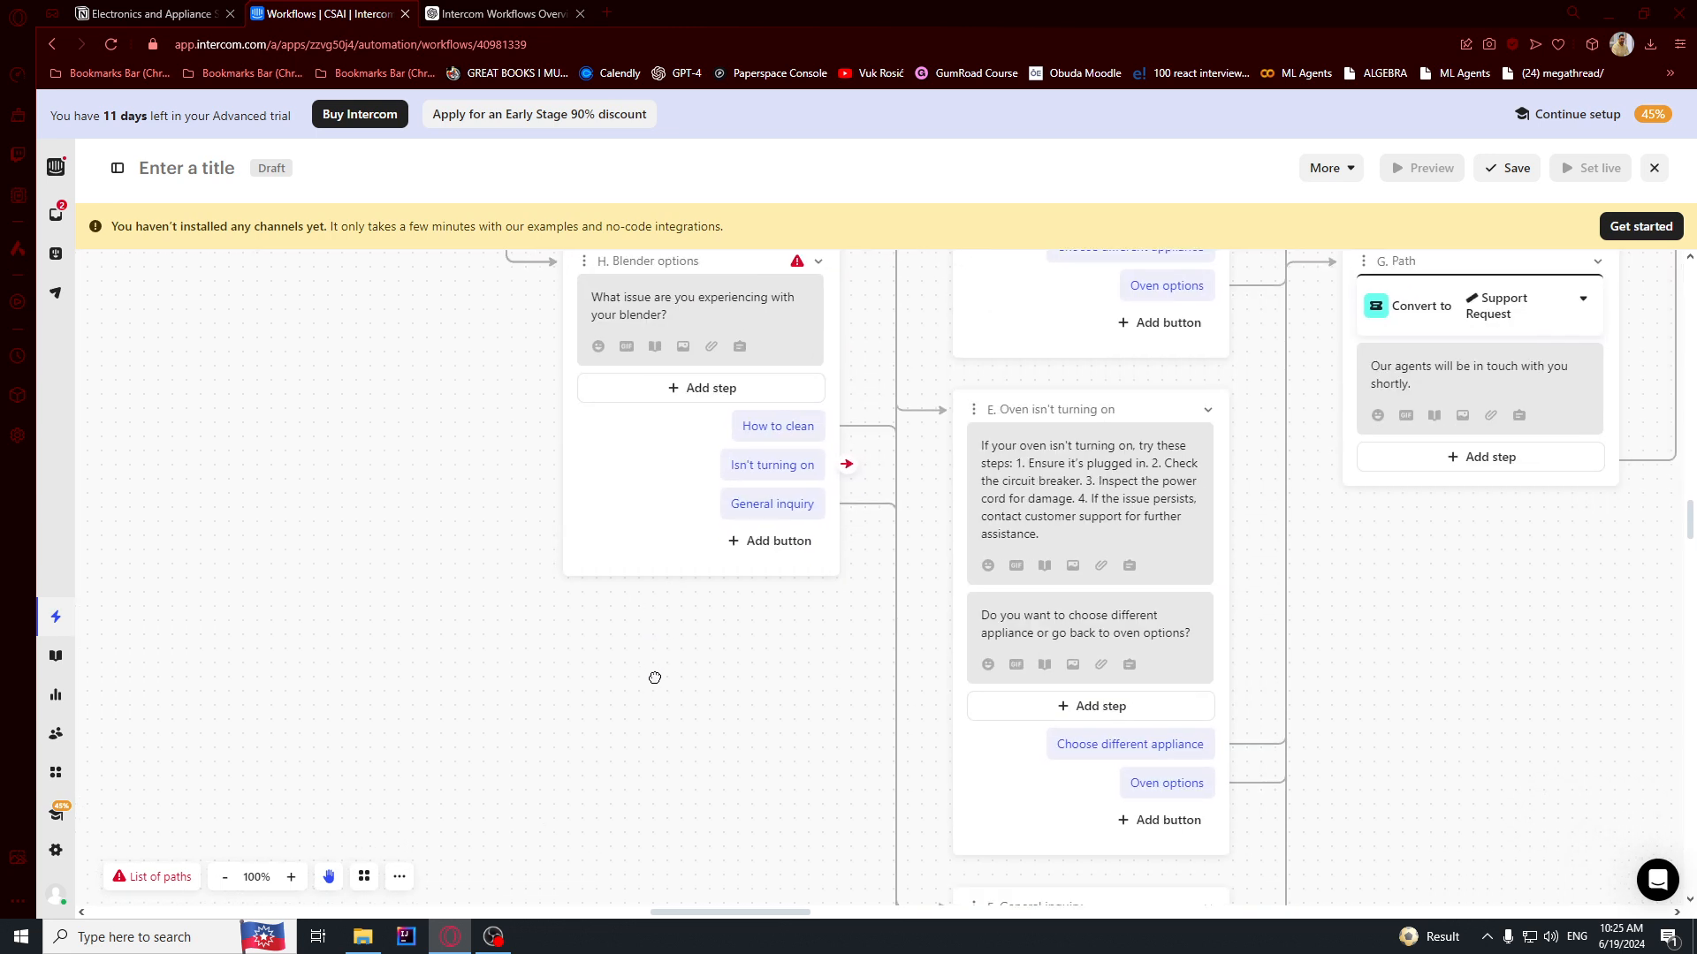
pyautogui.click(849, 464)
pyautogui.click(931, 400)
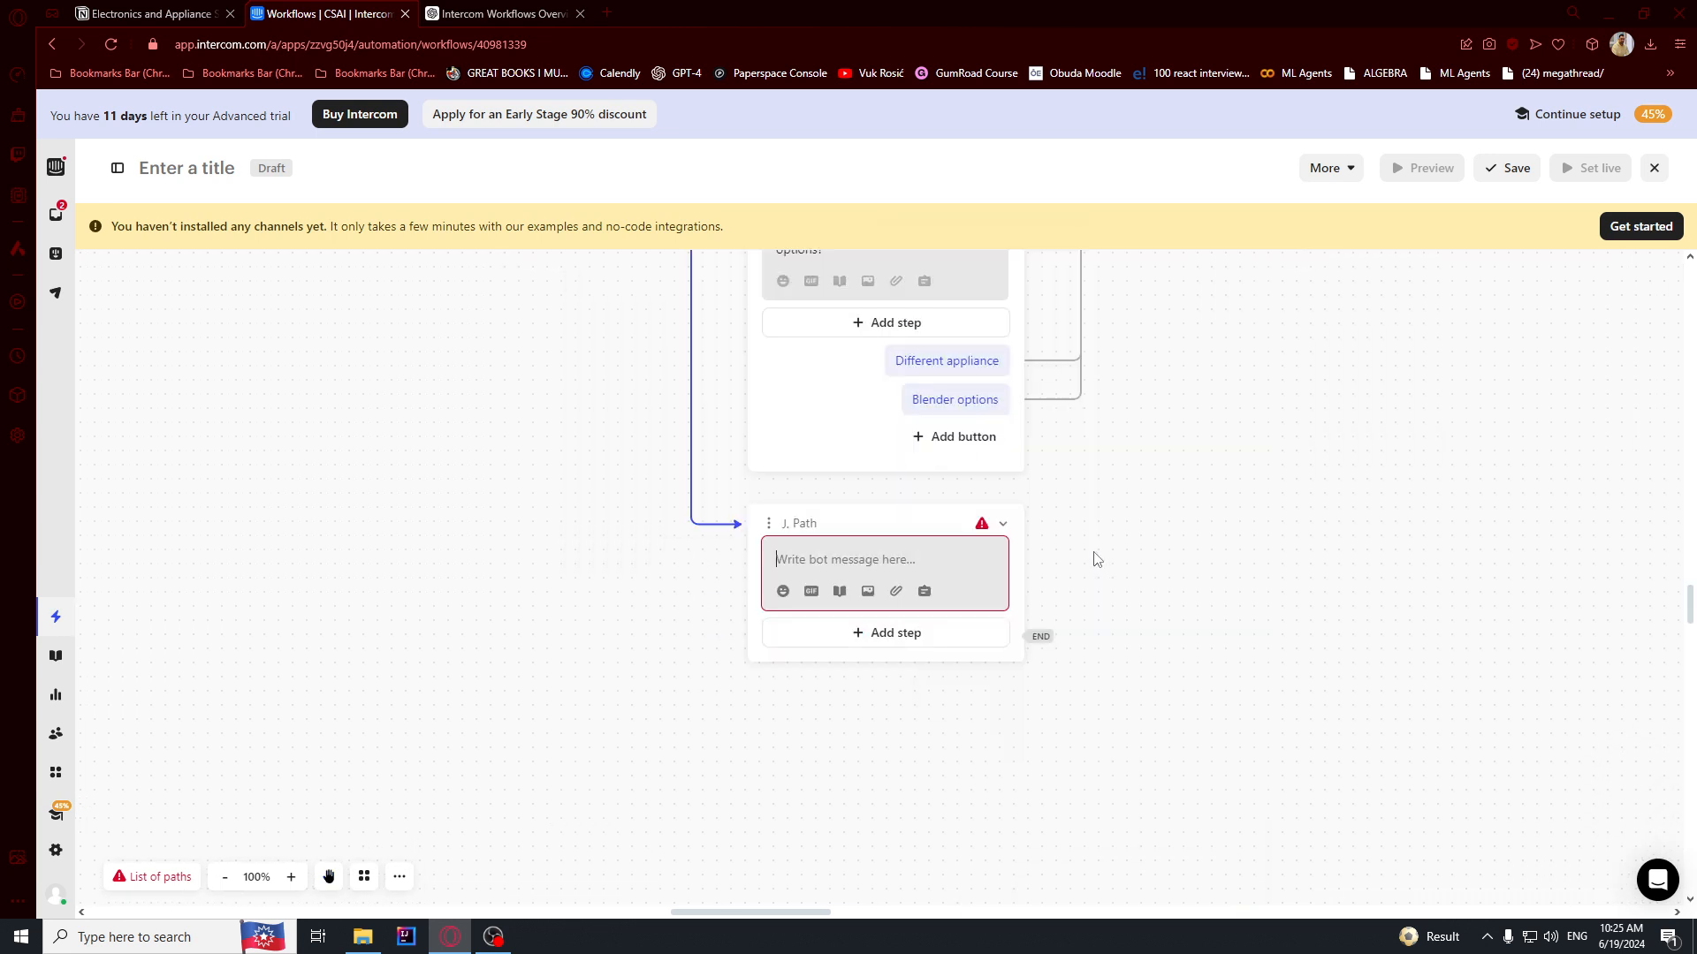
# - Fill path J's message with the blender troubleshooting steps copied from the Notion outline and name the path "Blender isn't turning on"
pyautogui.hotkey('ctrl', 'shift', 'Tab')
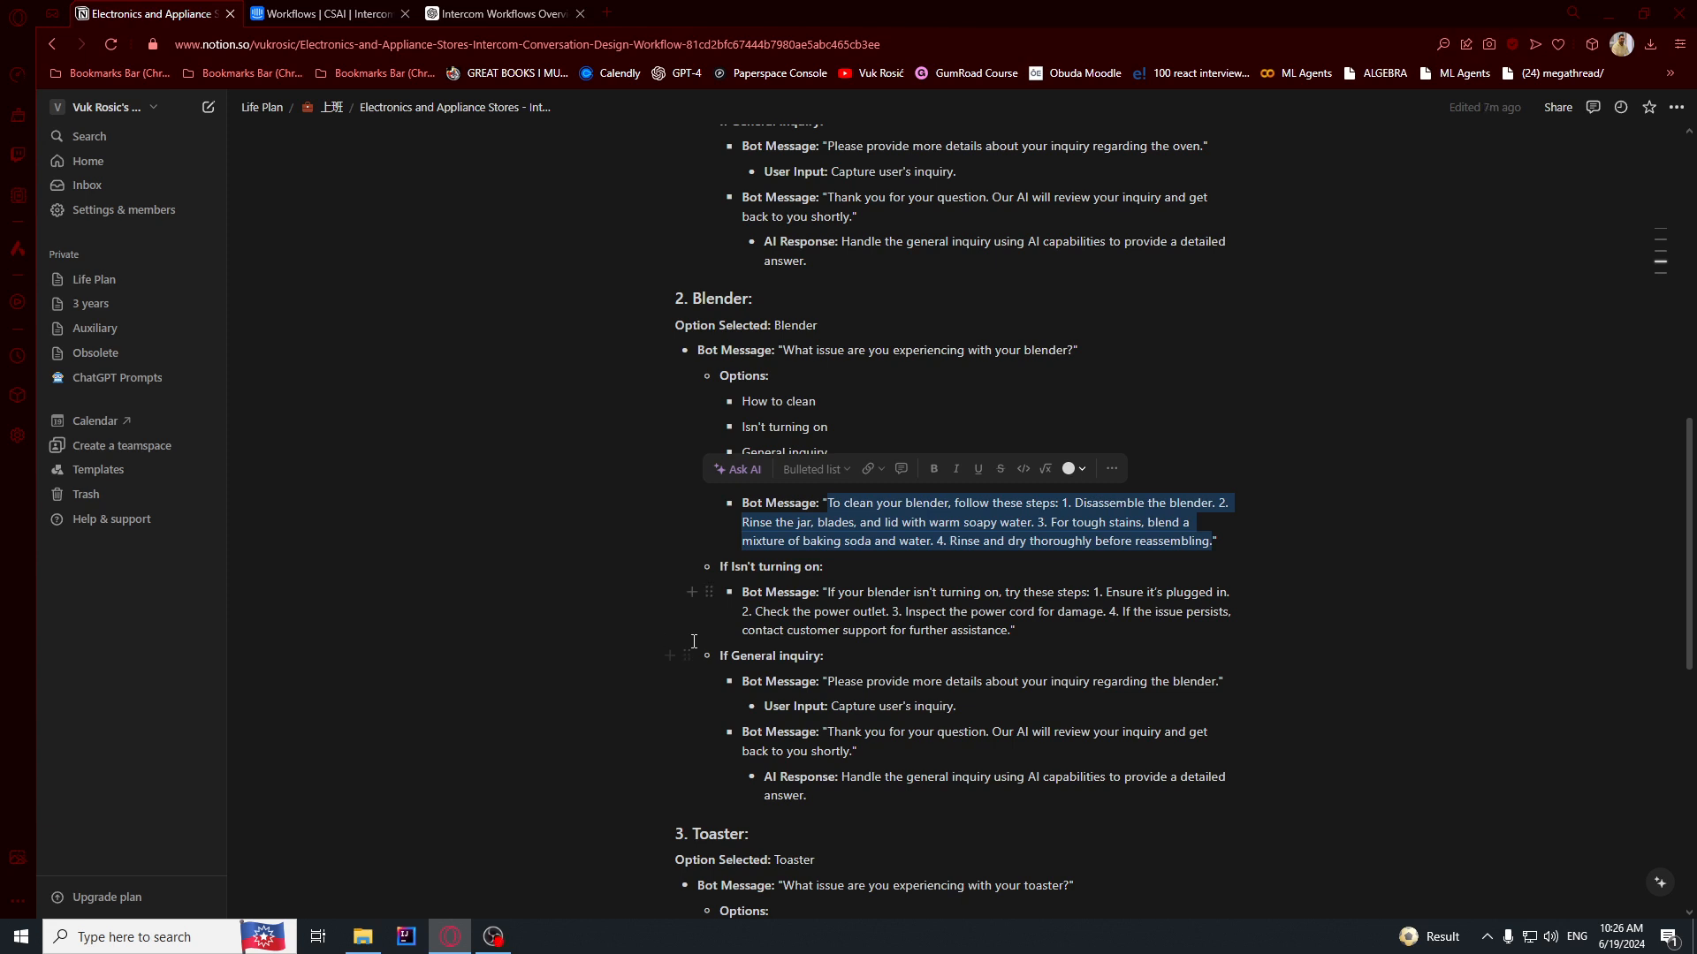
pyautogui.click(832, 627)
pyautogui.moveTo(828, 593); pyautogui.dragTo(1009, 632)
pyautogui.hotkey('ctrl', 'c')
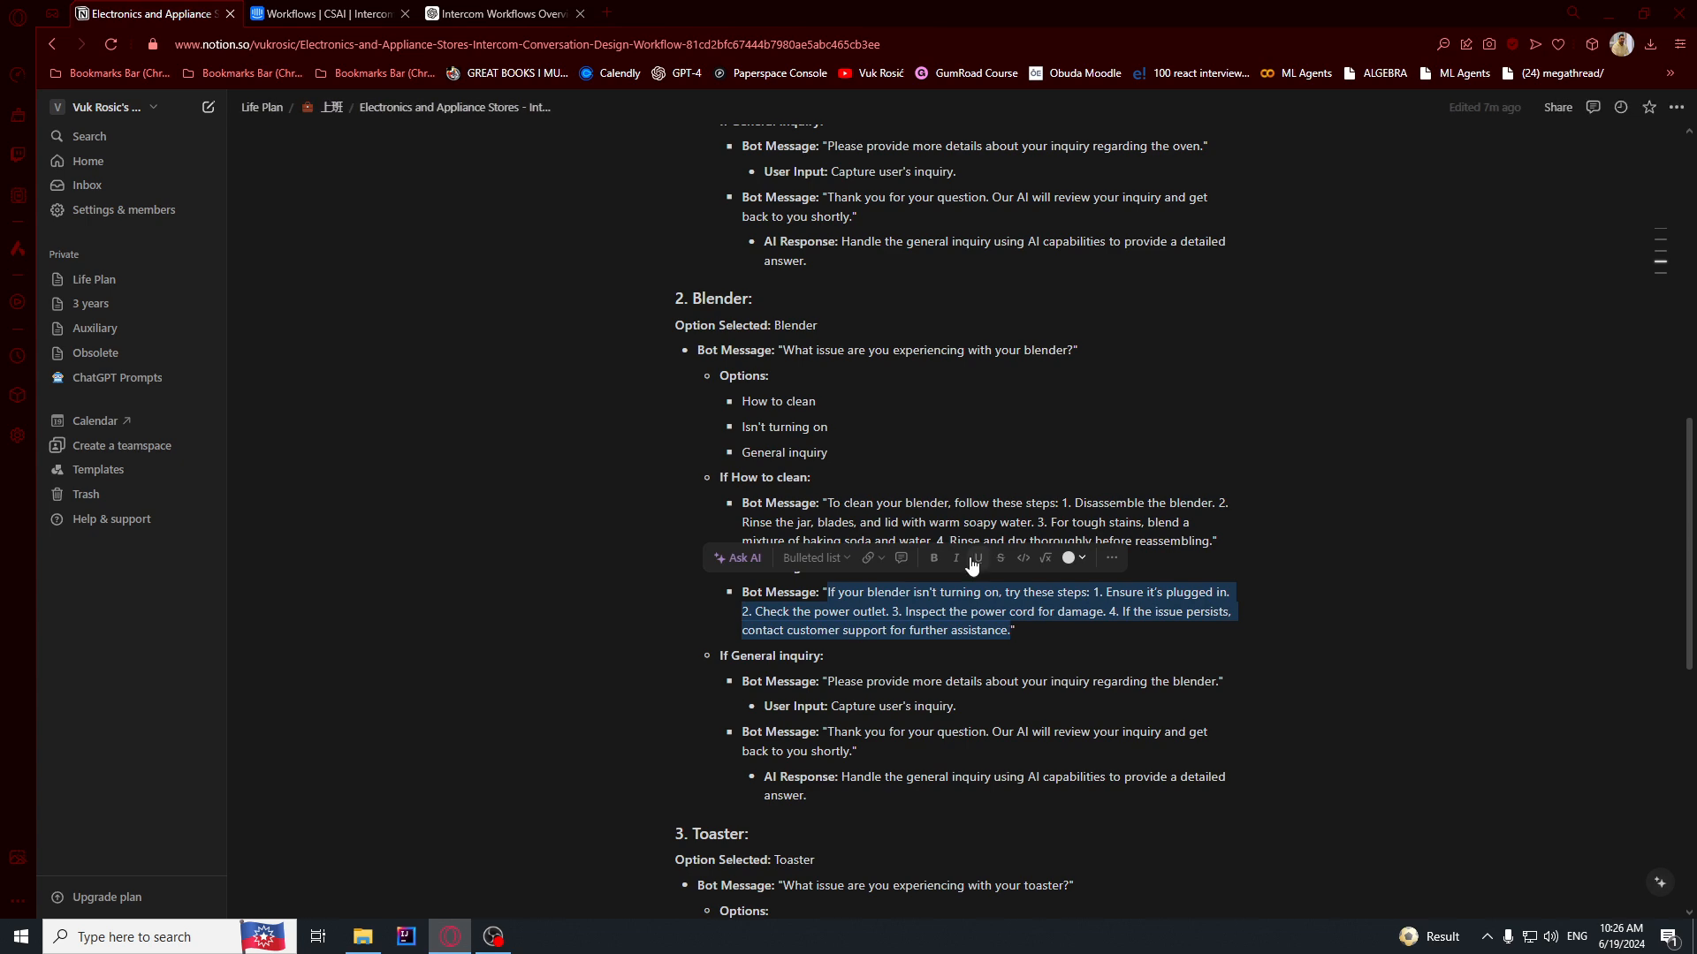
pyautogui.click(346, 12)
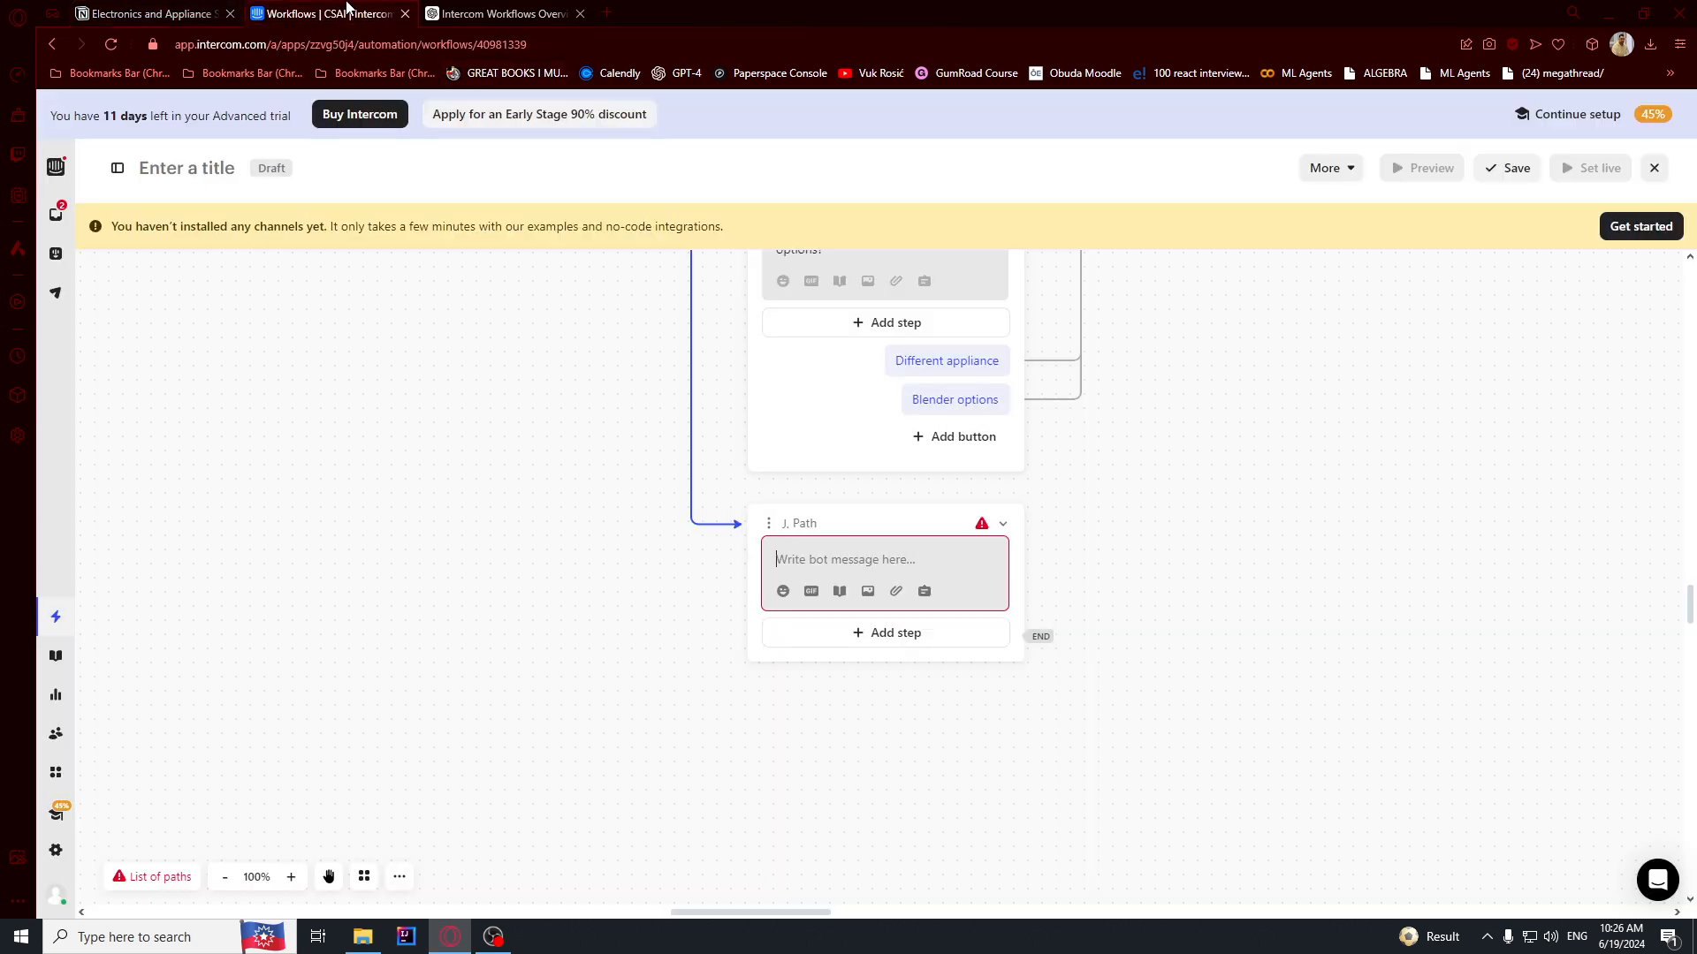
pyautogui.hotkey('ctrl', 'v')
pyautogui.click(809, 523)
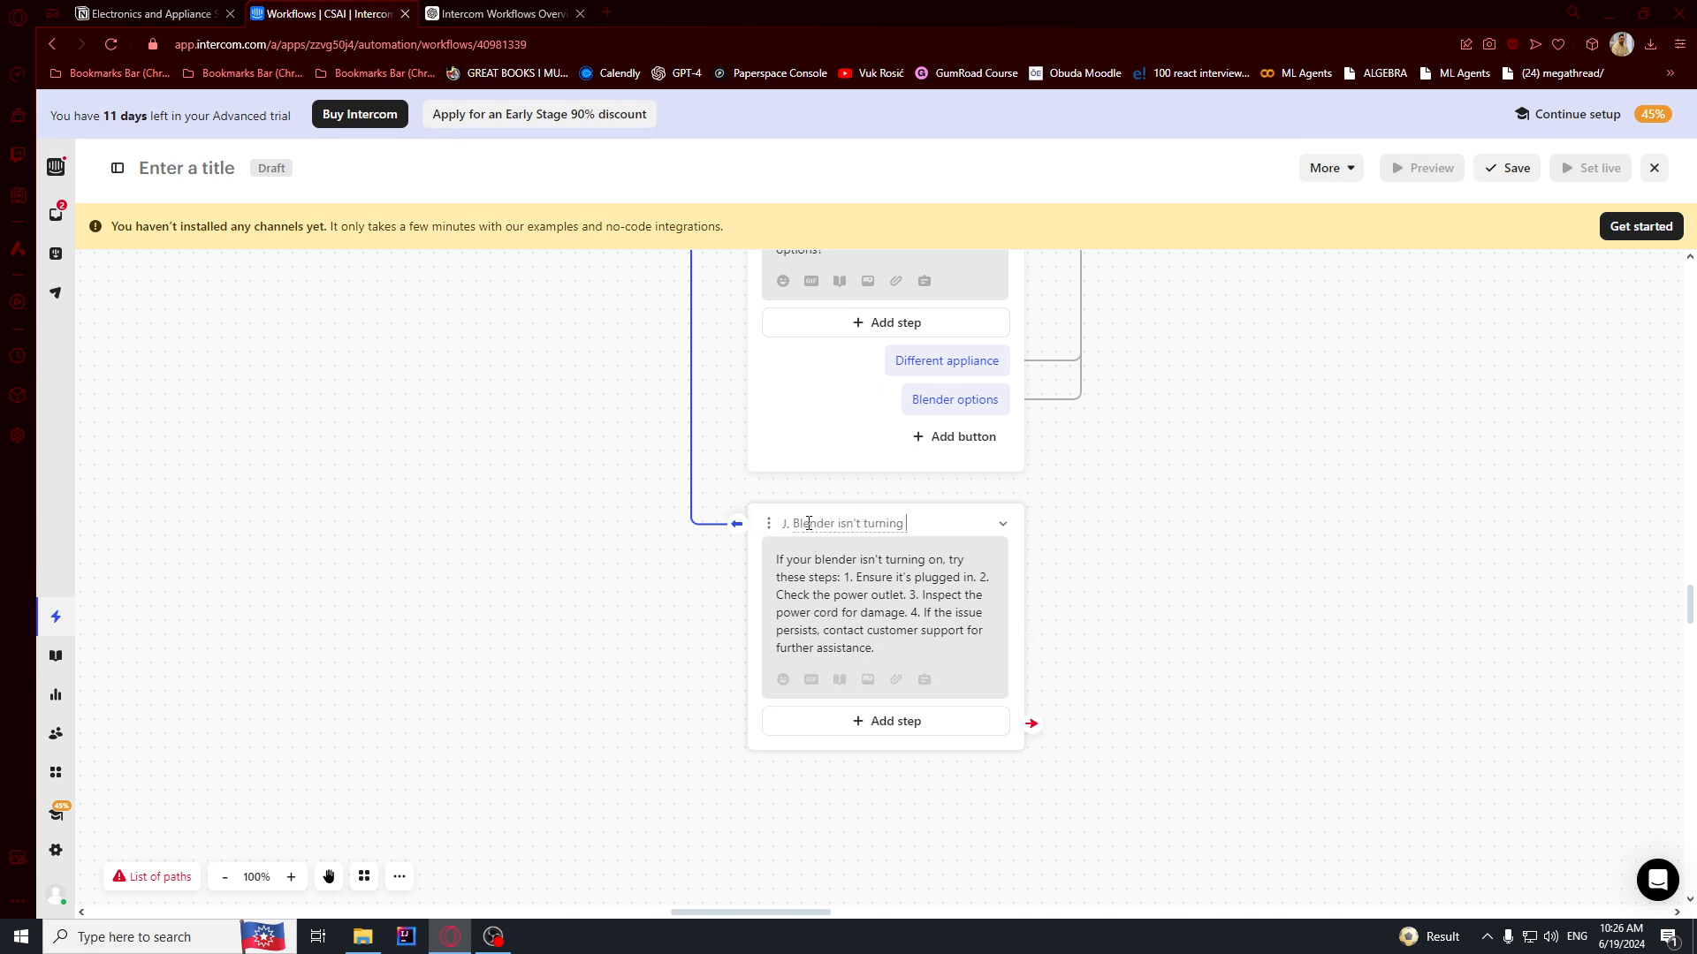
pyautogui.click(1219, 598)
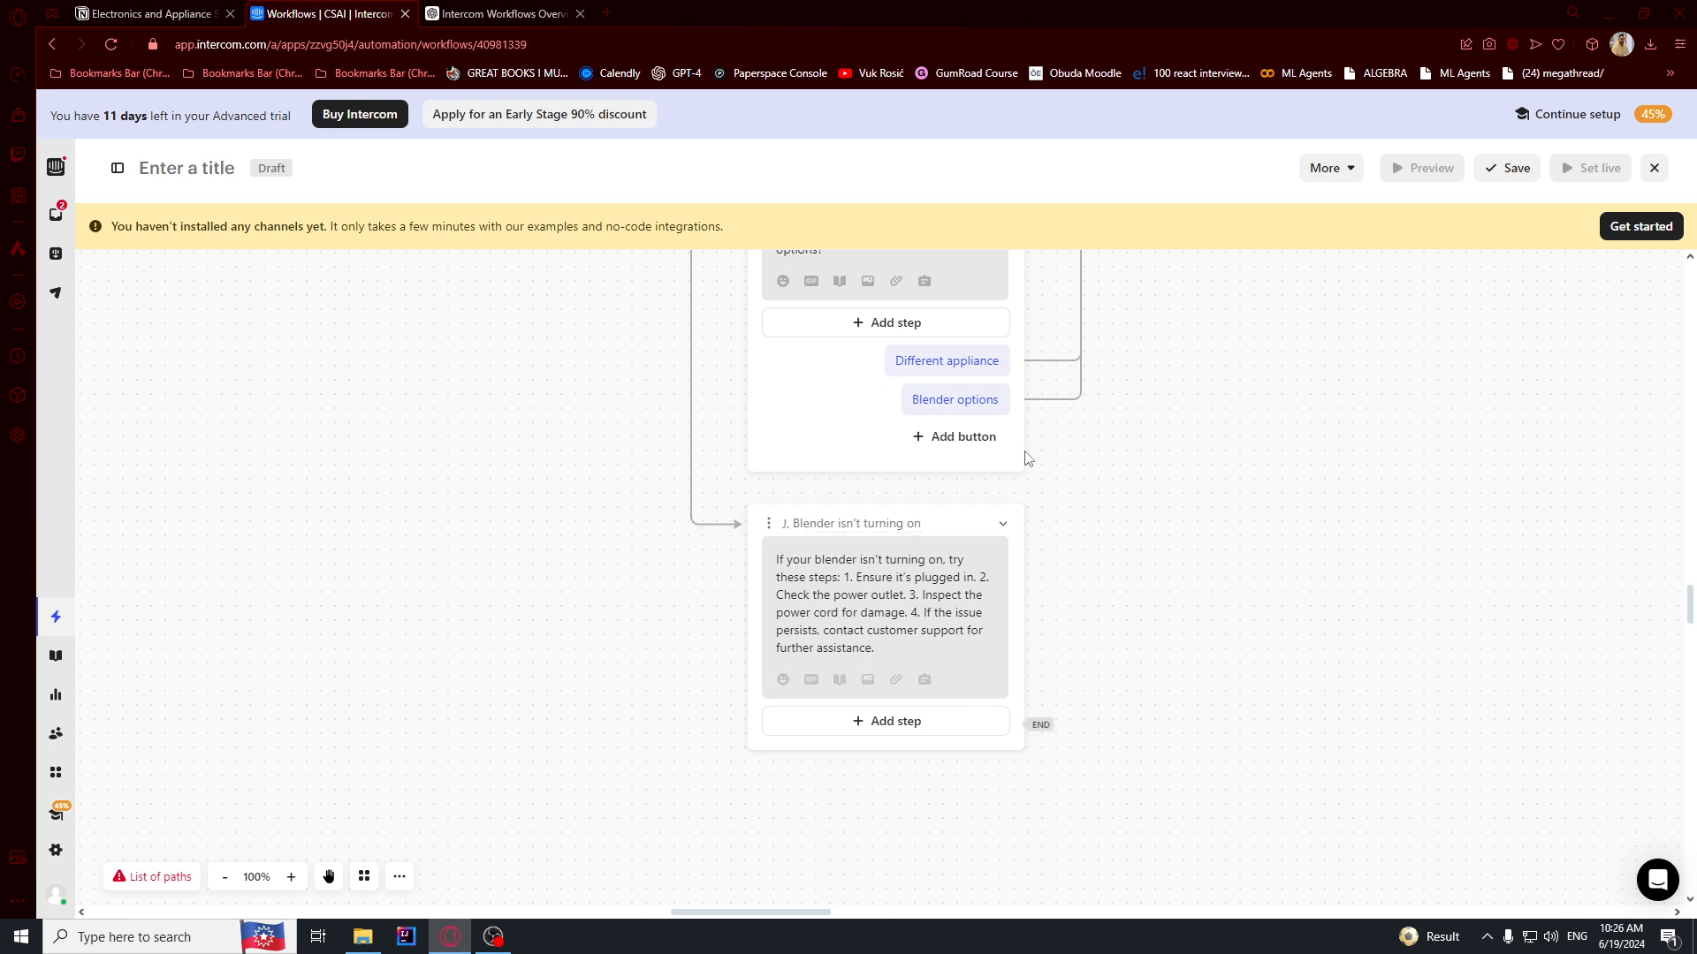
# - Add a second message to path J reading "Do you want to choose different appliance or go back to blender options?"
pyautogui.scroll(-1, 1006, 449)
pyautogui.scroll(-5, 920, 358)
pyautogui.scroll(8, 907, 354)
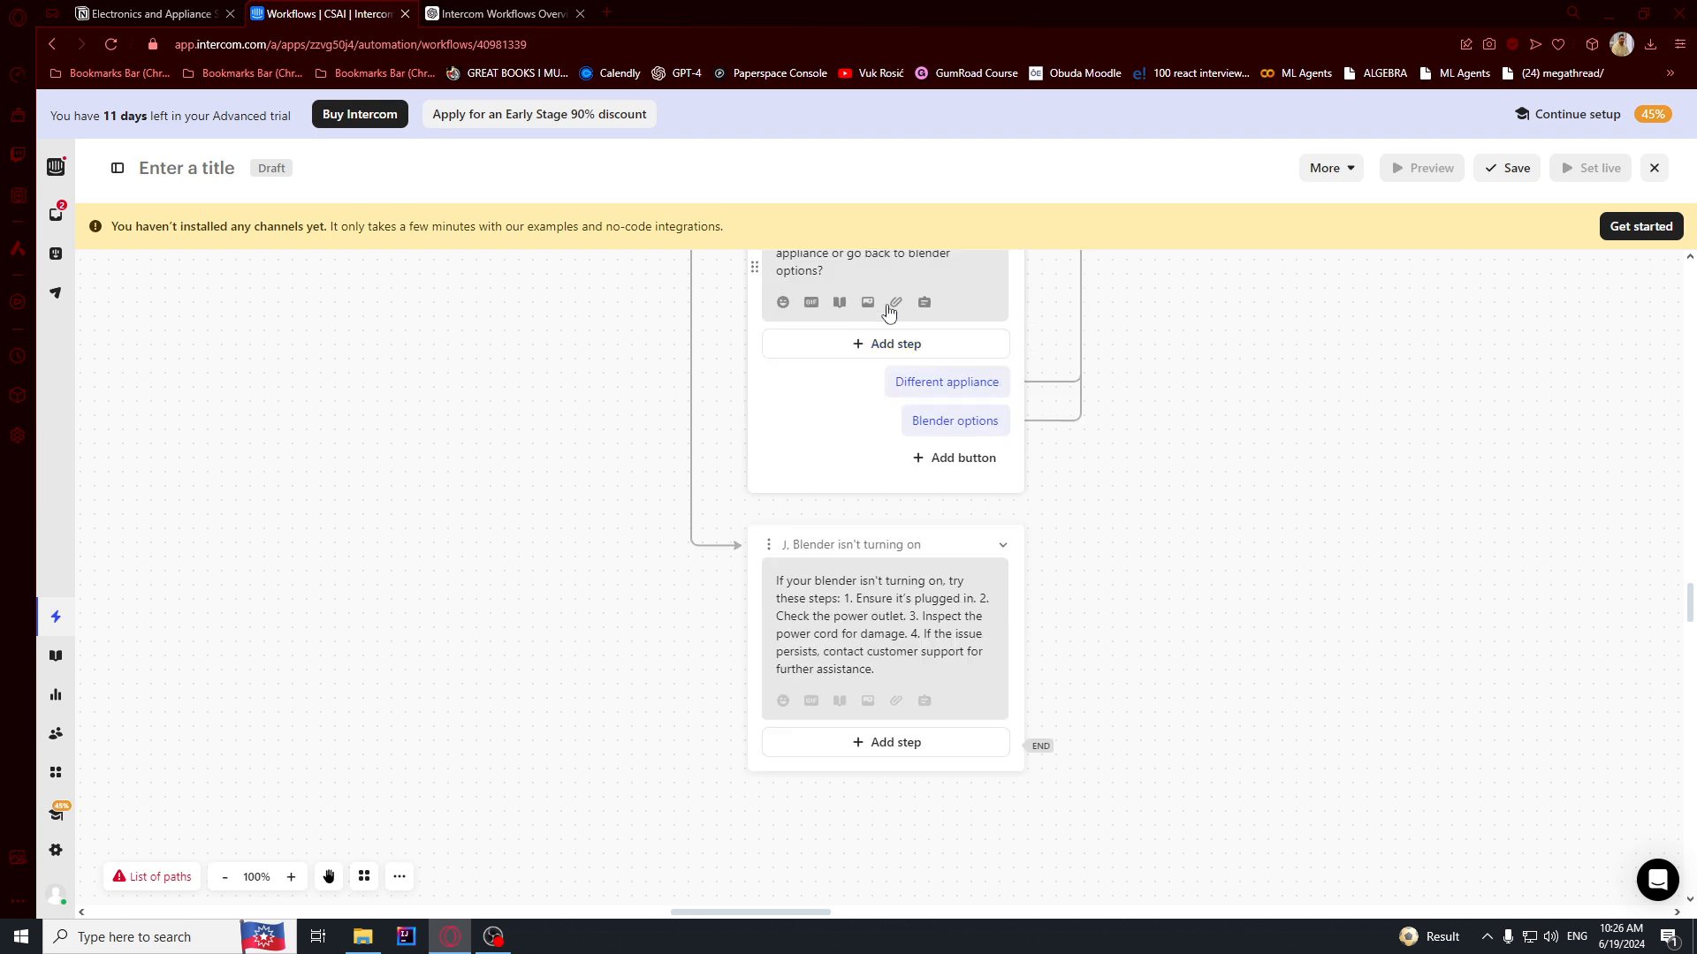
pyautogui.click(889, 742)
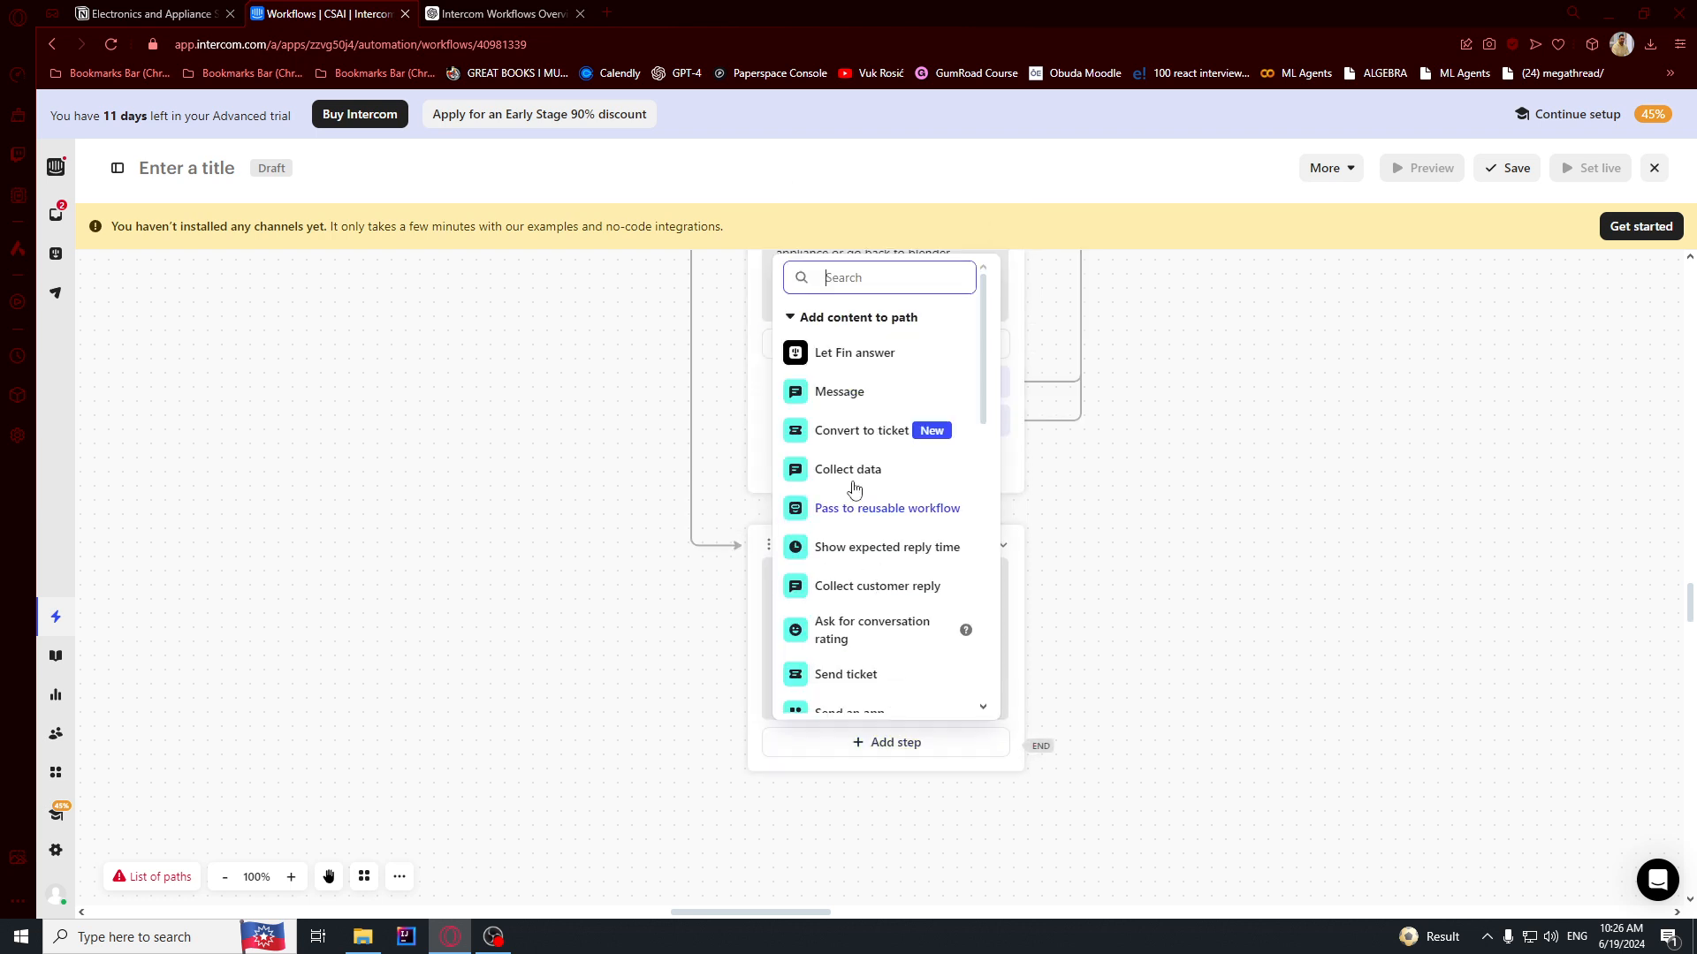
pyautogui.click(836, 393)
pyautogui.write('Do you want to choose different appliance or go back to blender options?')
pyautogui.click(1112, 703)
# - Add a reply button reading "Different appliance" to path J, reusing the label copied from path I
pyautogui.tripleClick(946, 383)
pyautogui.hotkey('ctrl', 'c')
pyautogui.click(1124, 587)
pyautogui.scroll(1, 1105, 610)
pyautogui.scroll(-2, 989, 690)
pyautogui.click(918, 798)
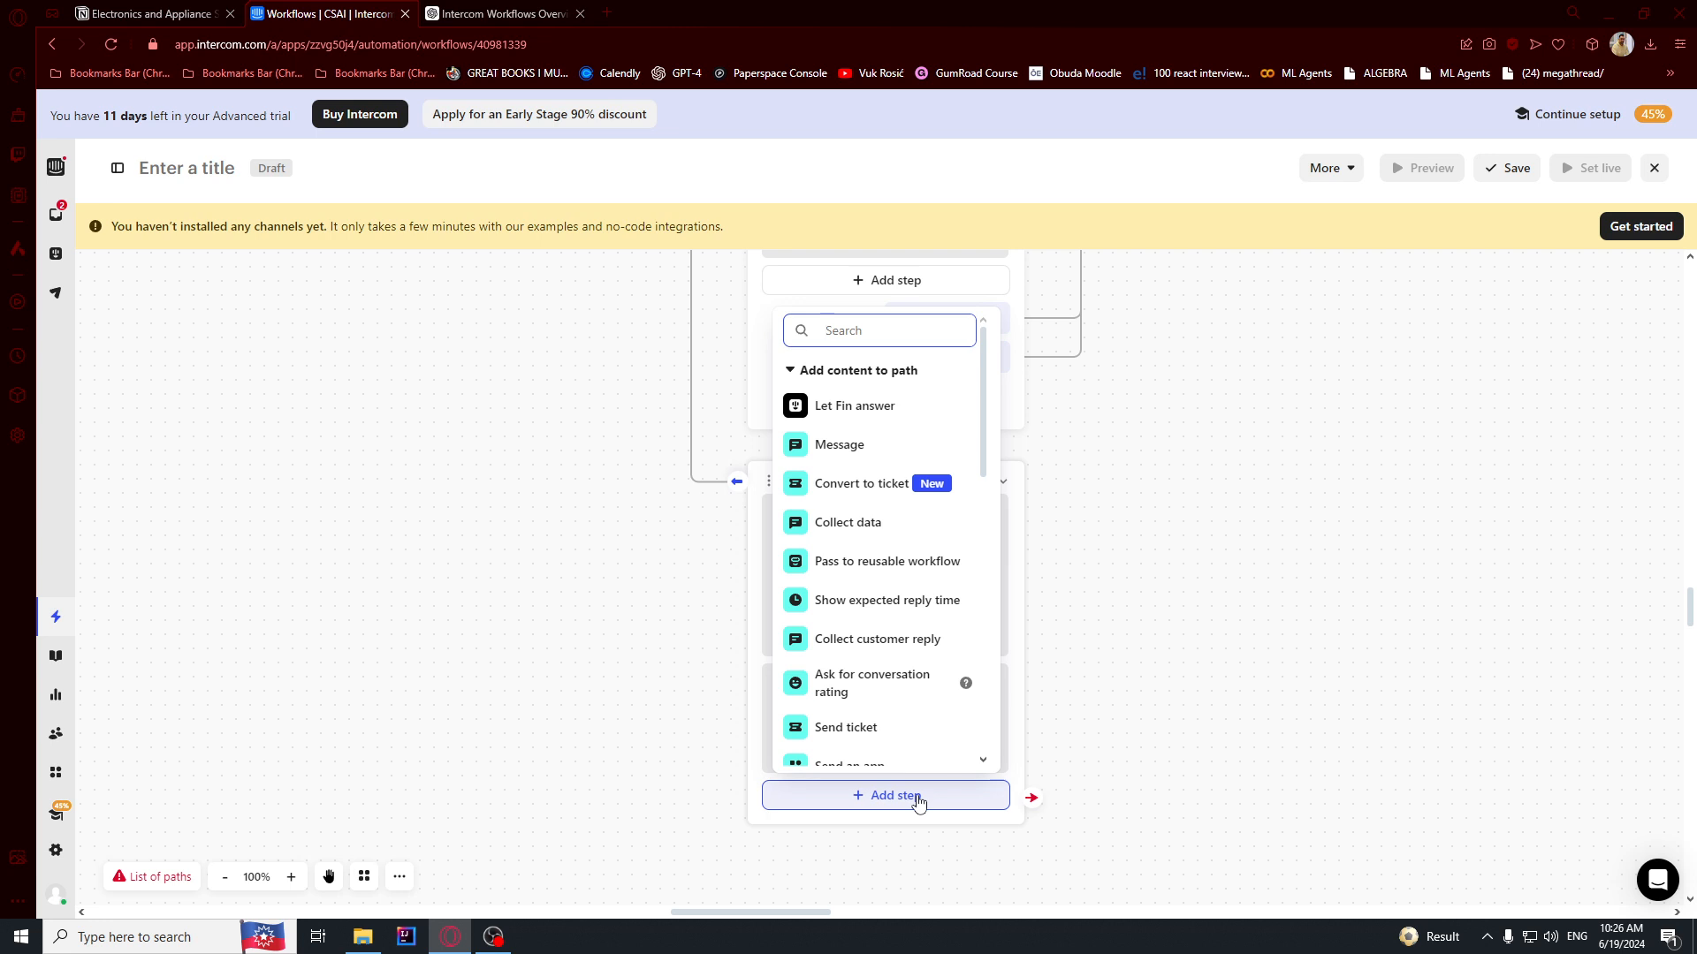
pyautogui.write('button')
pyautogui.click(841, 707)
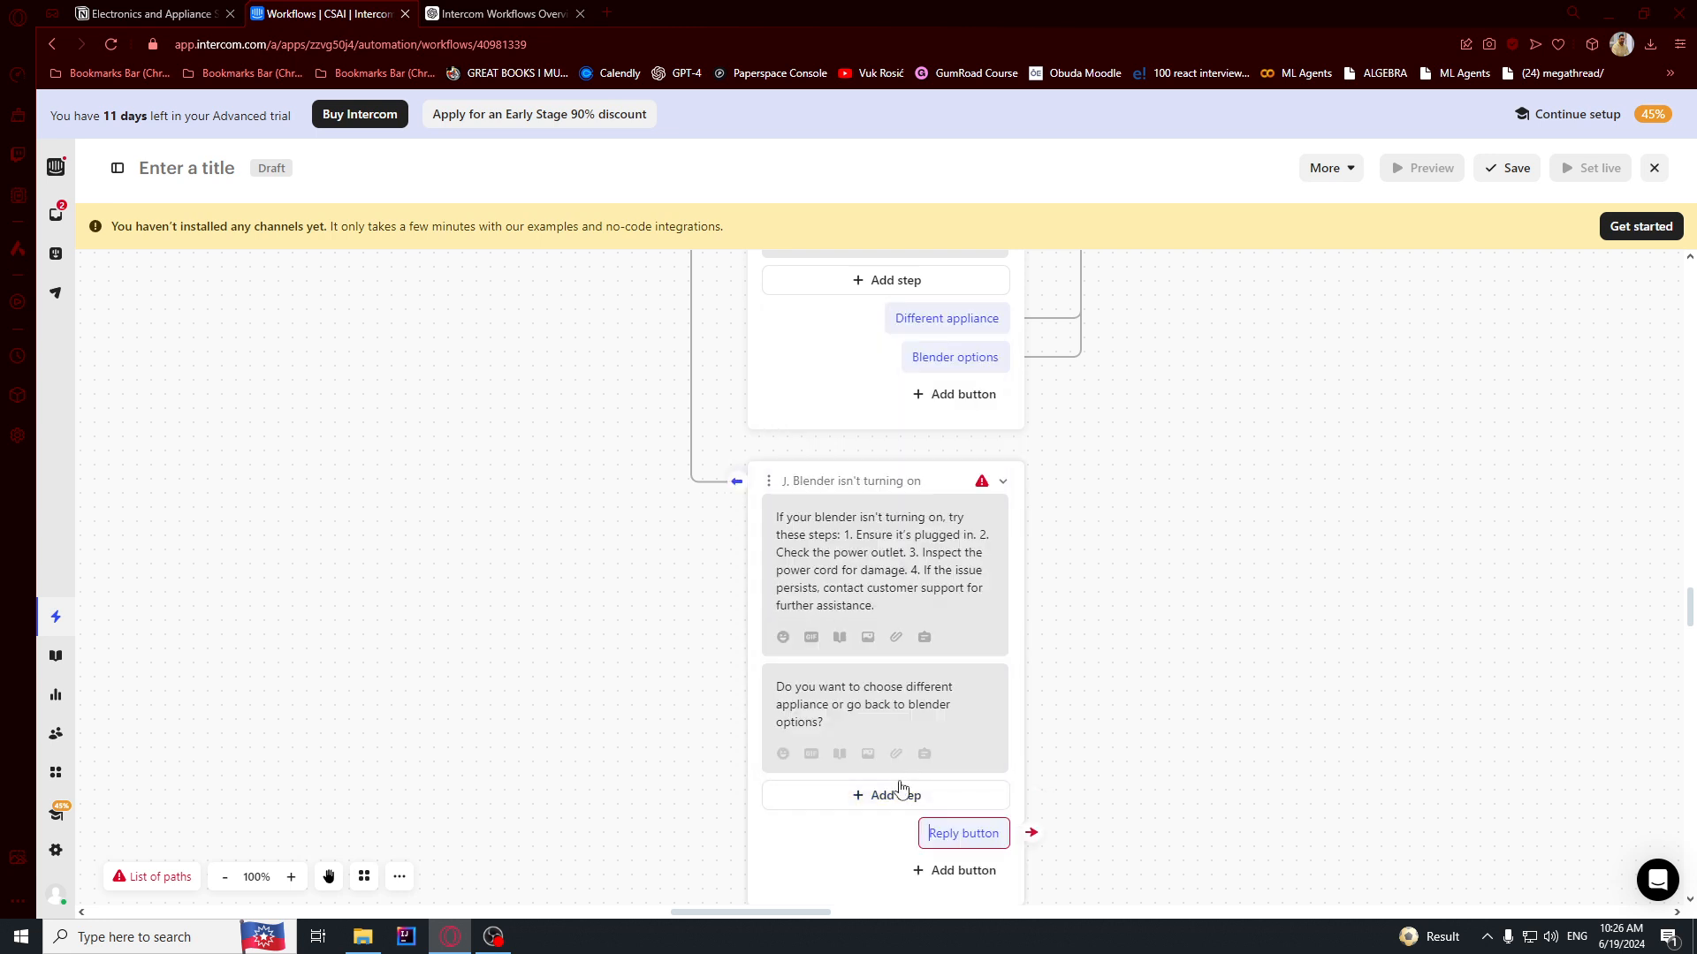
pyautogui.hotkey('ctrl', 'v')
pyautogui.click(960, 357)
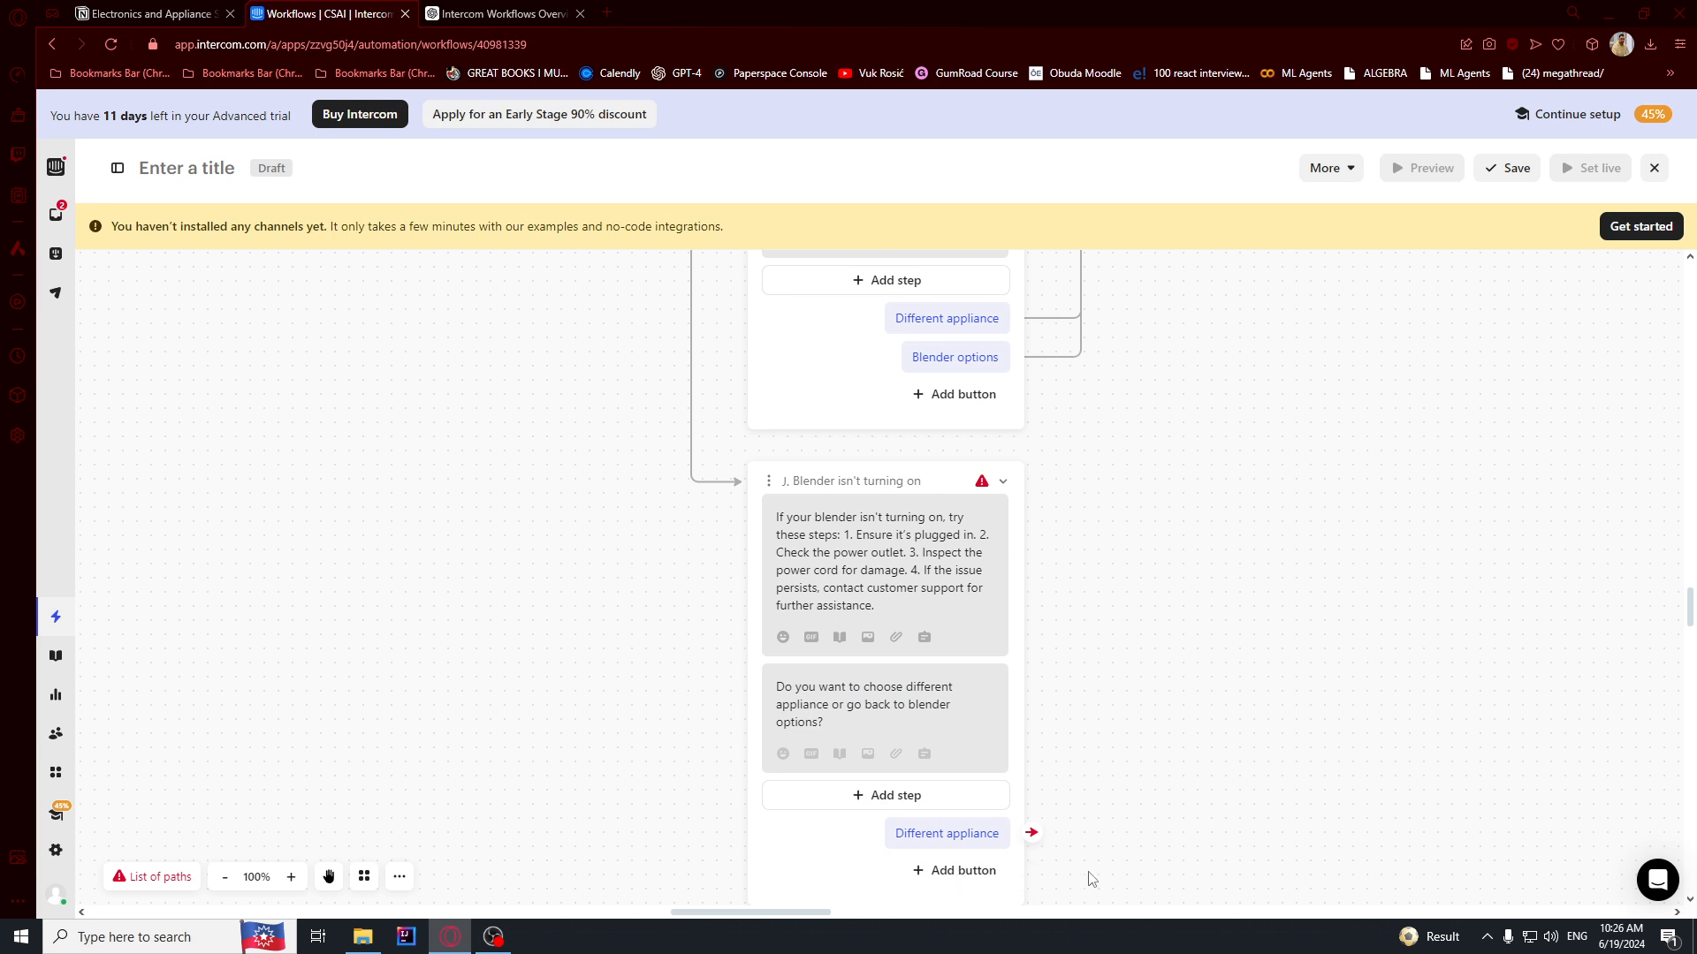
# - Add a second reply button labelled "Blender options" to path "J. Blender isn't turning on"
pyautogui.scroll(-2, 1092, 878)
pyautogui.click(928, 722)
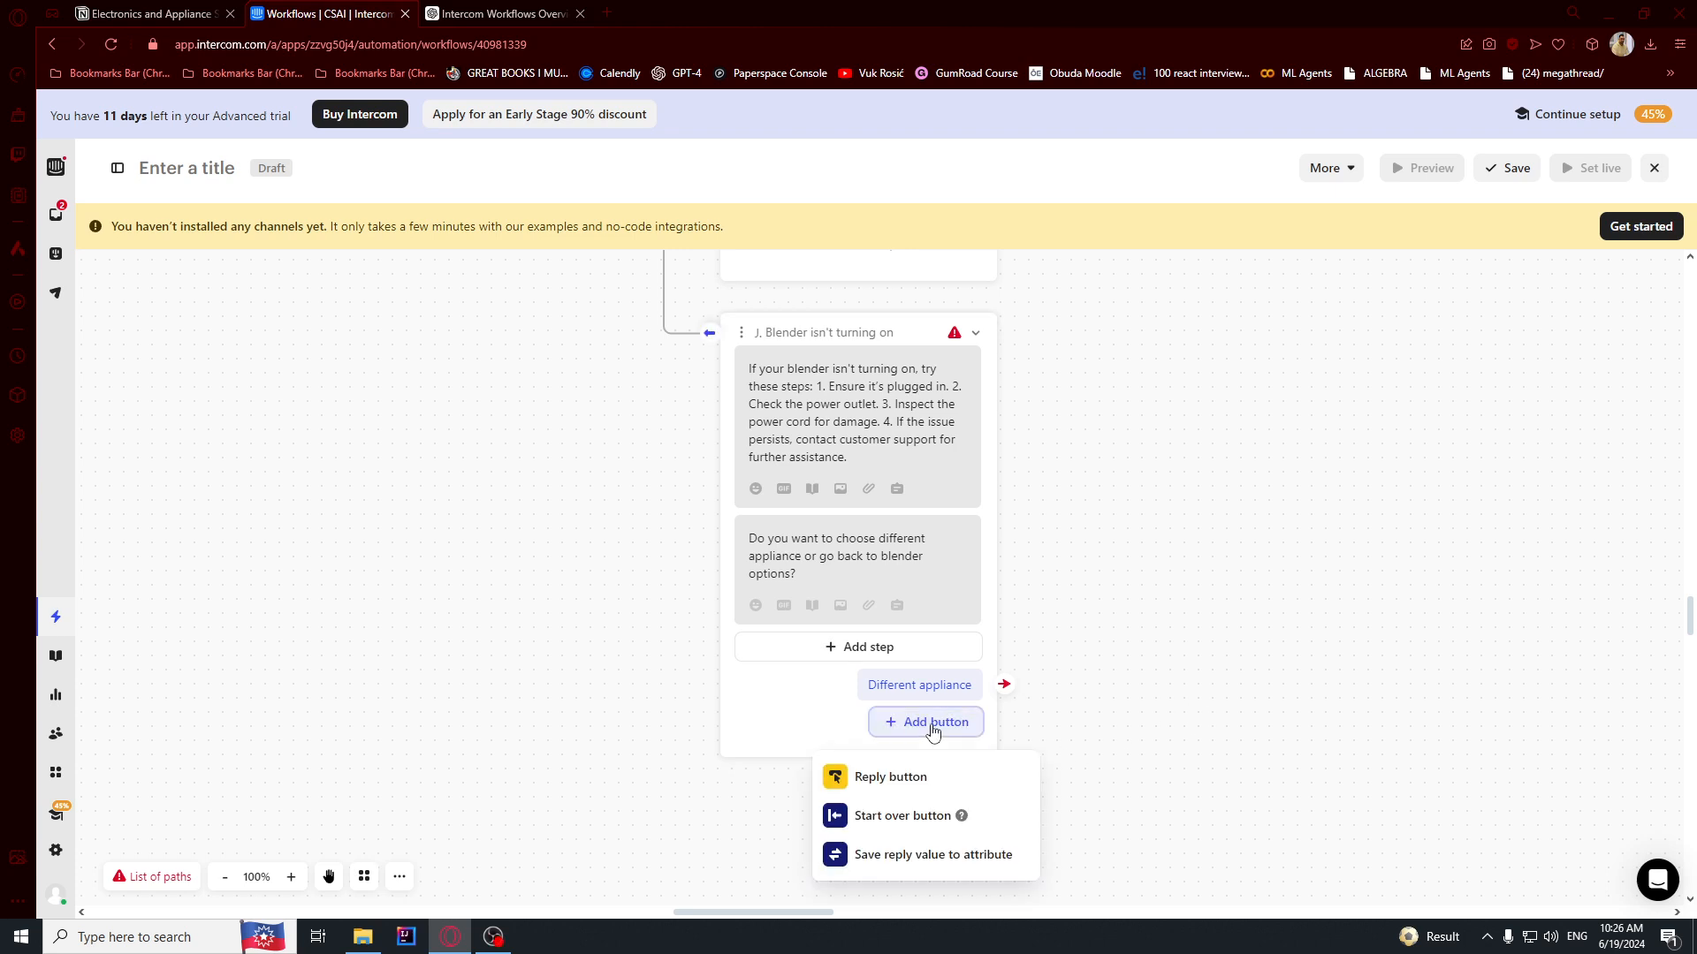
pyautogui.click(863, 777)
pyautogui.write('Blender options')
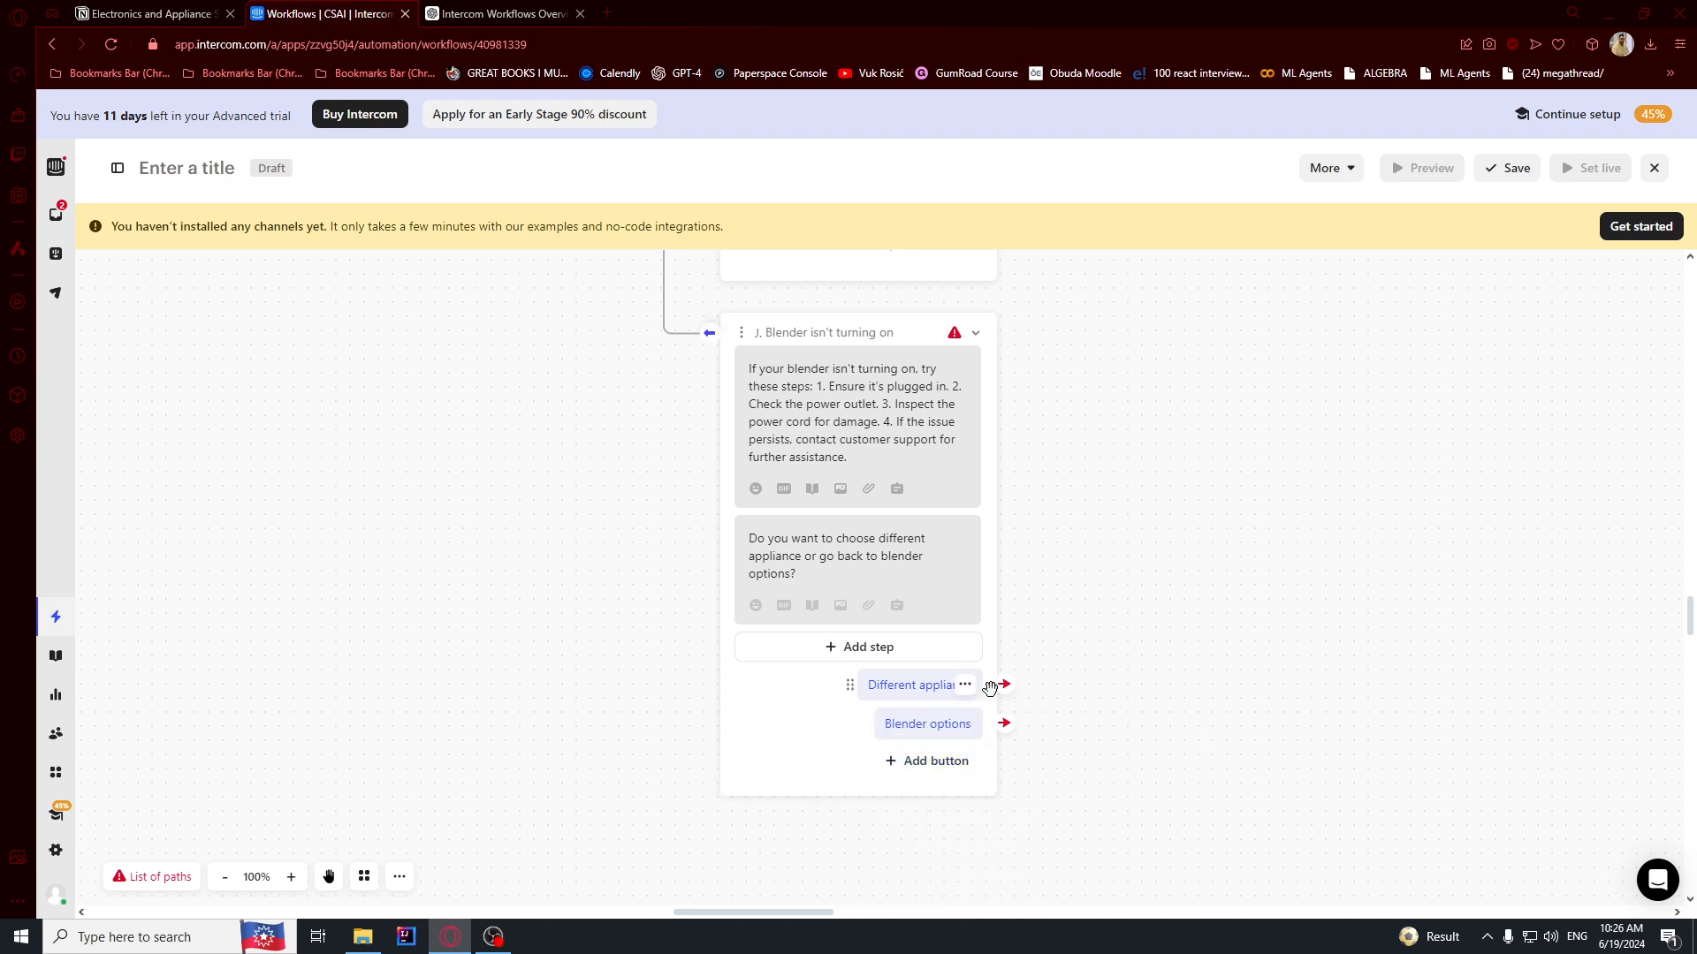
# - Connect path J's "Different appliance" button to "D. Choose a different appliance" and its "Blender options" button to "H. Blender options"
pyautogui.click(1004, 688)
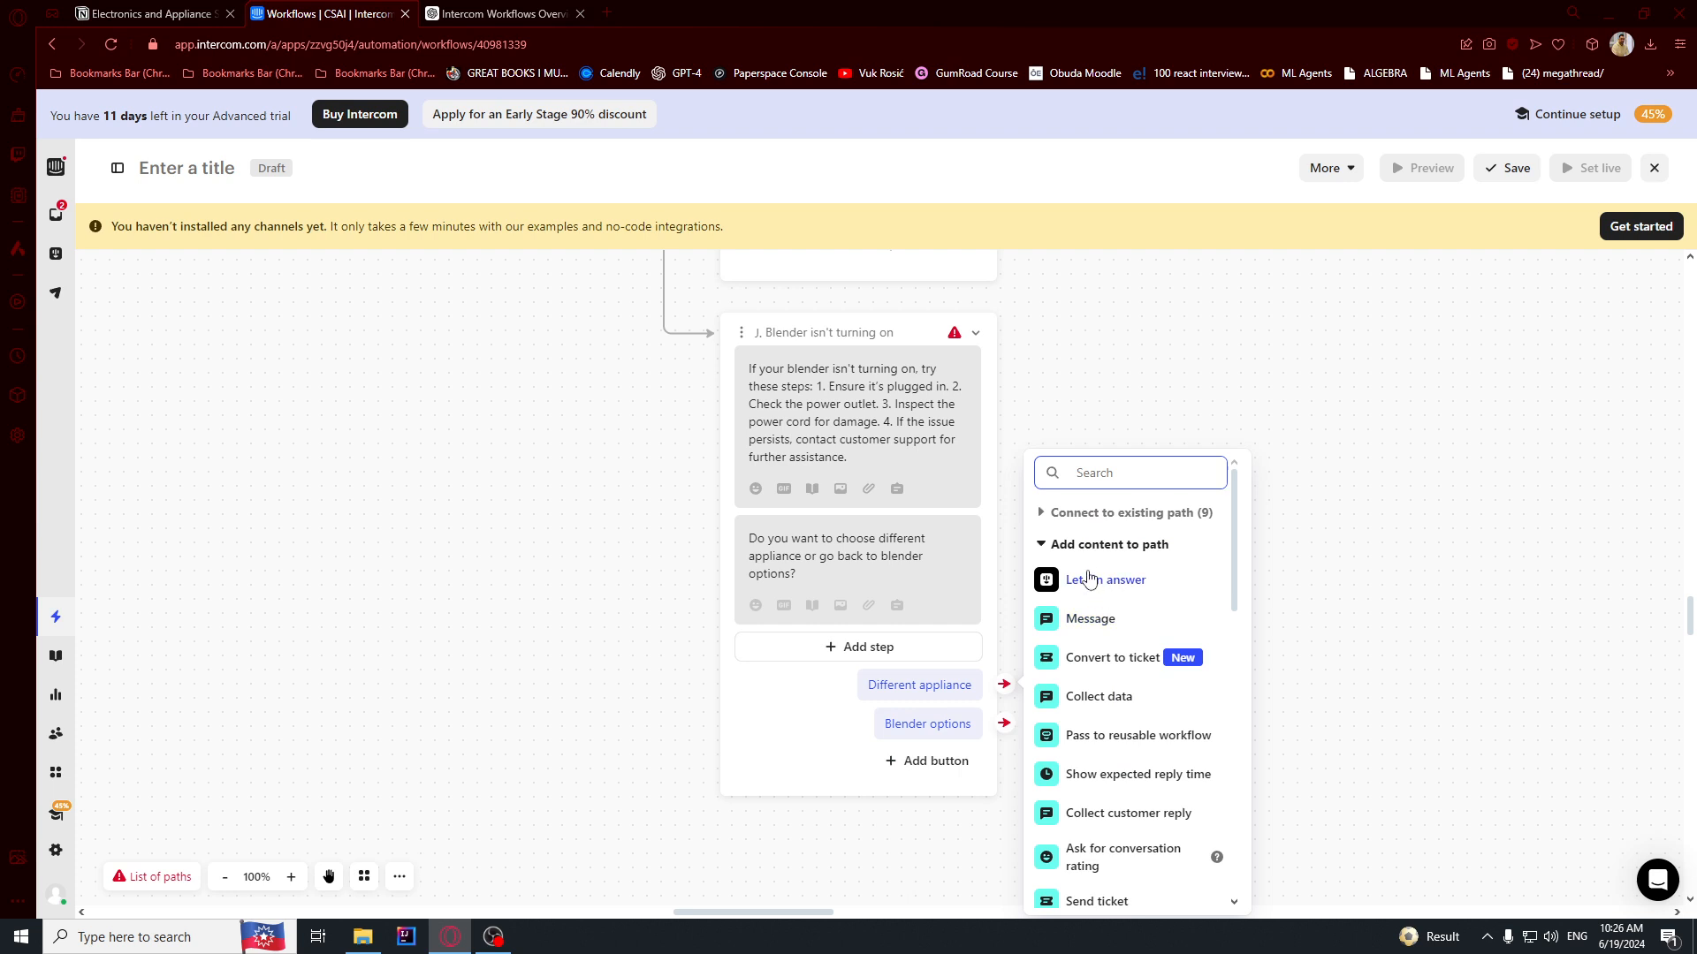
pyautogui.click(1043, 515)
pyautogui.click(1099, 677)
pyautogui.click(1003, 723)
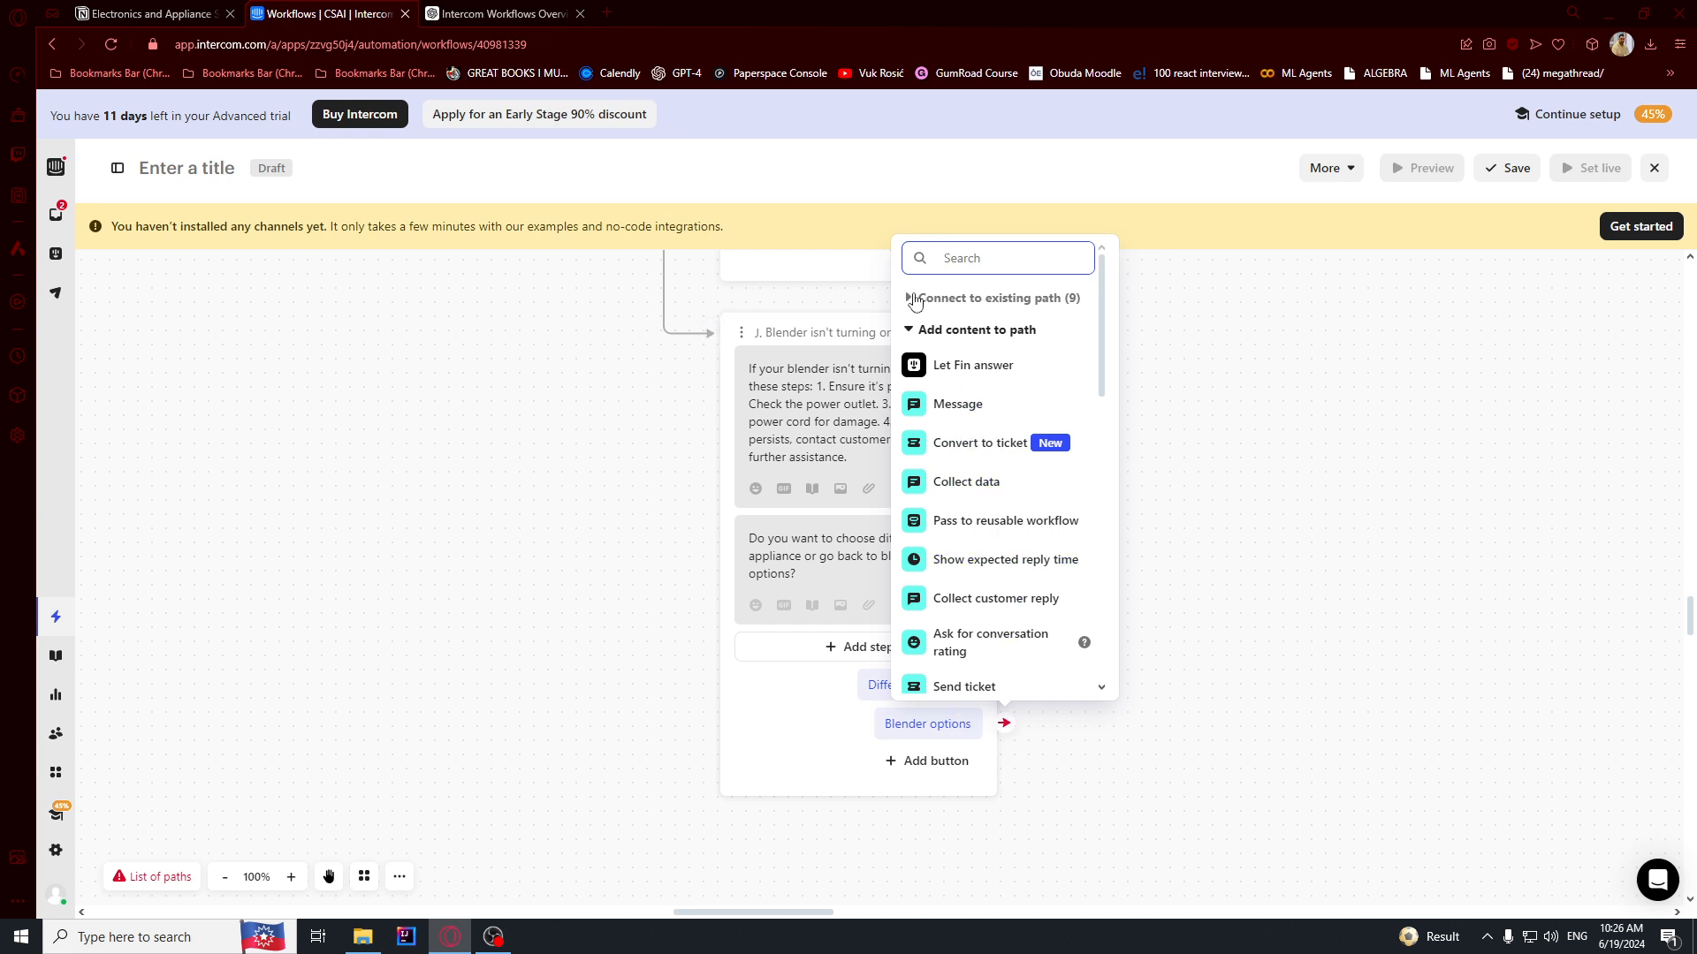
pyautogui.click(915, 298)
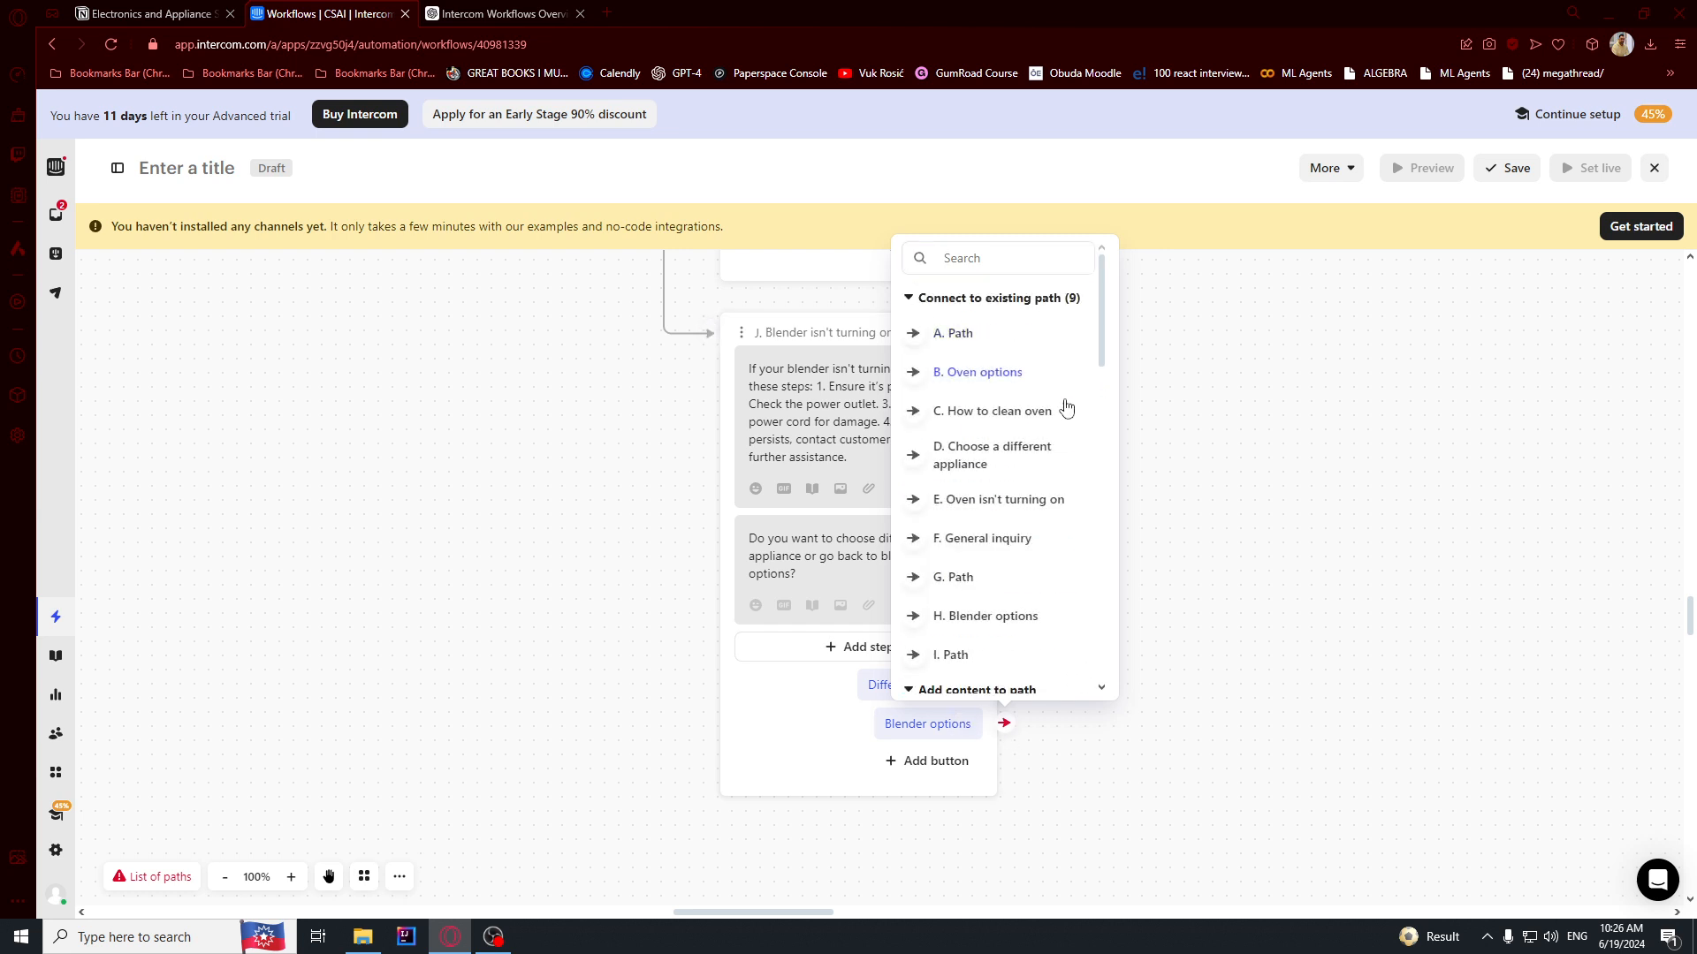
pyautogui.click(994, 619)
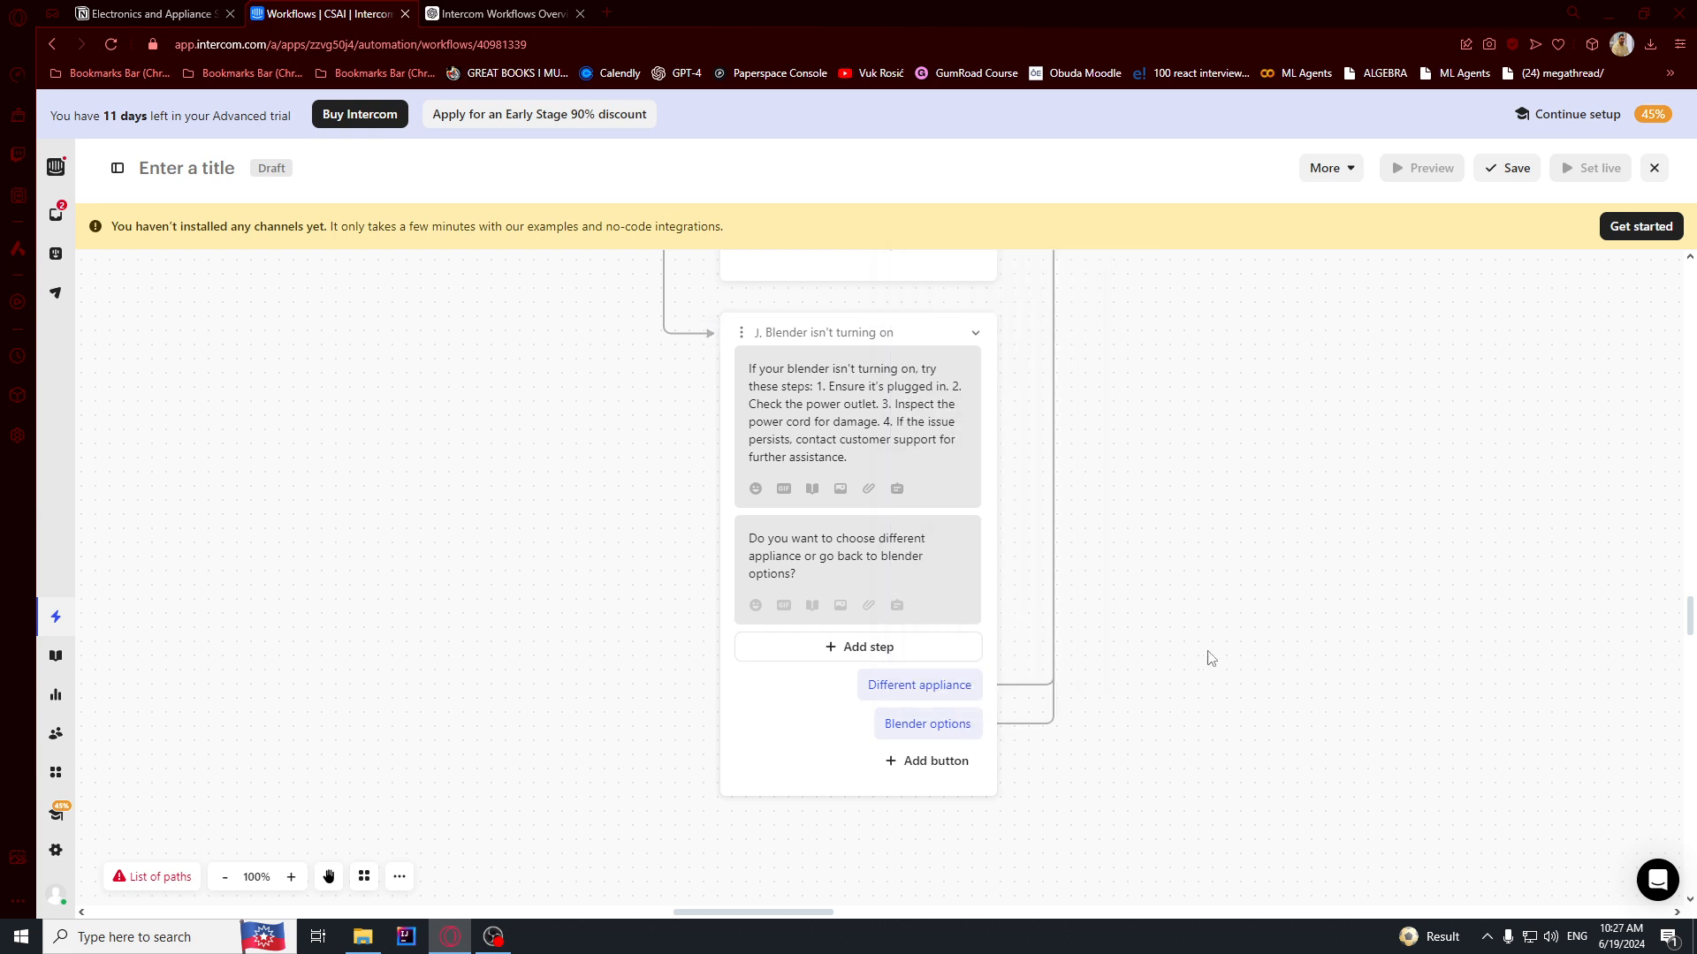
# - Connect the "Blender" button of path "D. Choose a different appliance" to the existing path "H. Blender options"
pyautogui.scroll(7, 1184, 495)
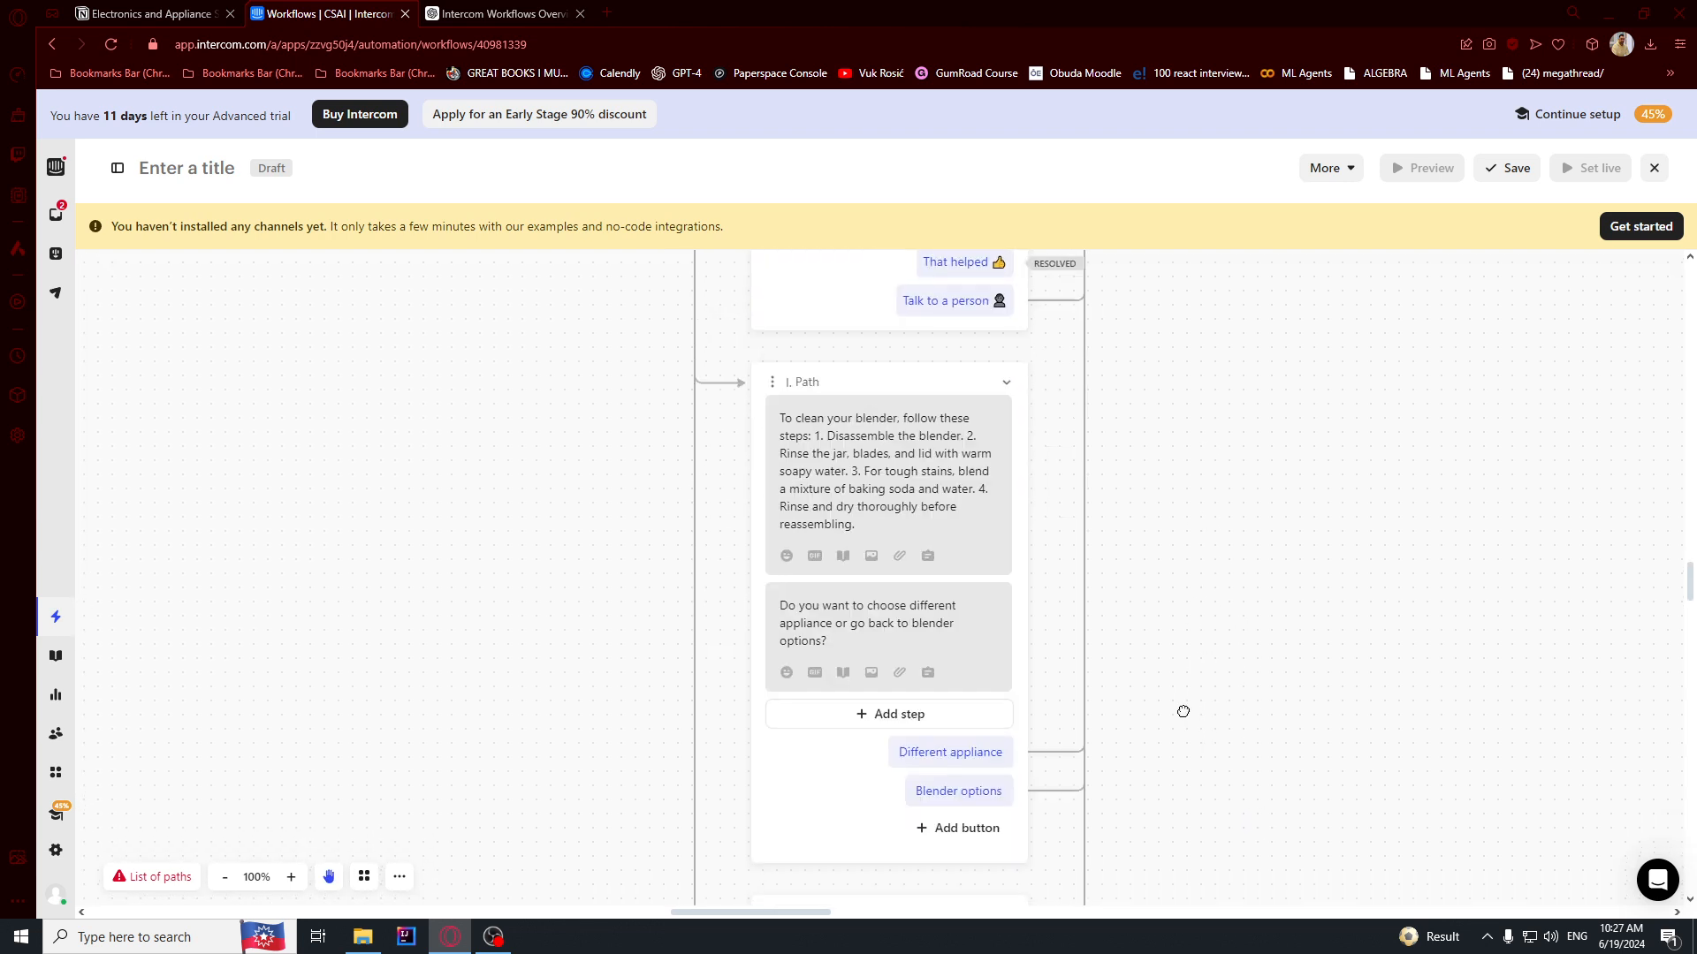
pyautogui.scroll(-5, 1154, 597)
pyautogui.moveTo(1271, 492); pyautogui.dragTo(1316, 658)
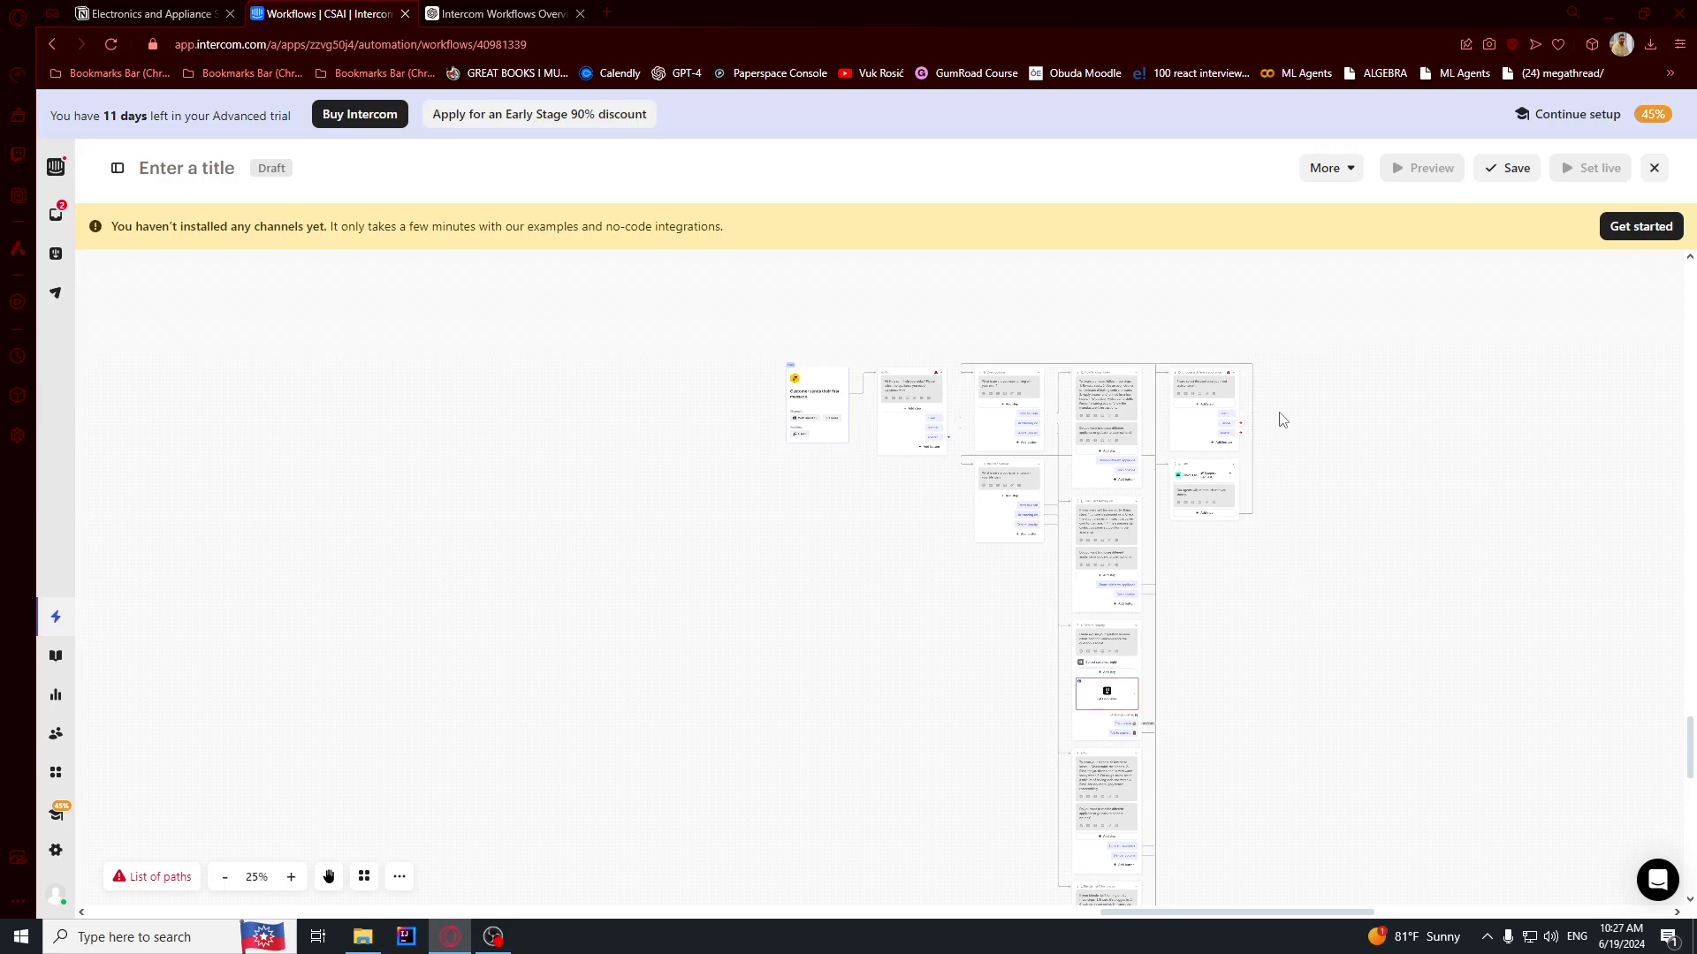
pyautogui.scroll(7, 1273, 421)
pyautogui.click(1201, 513)
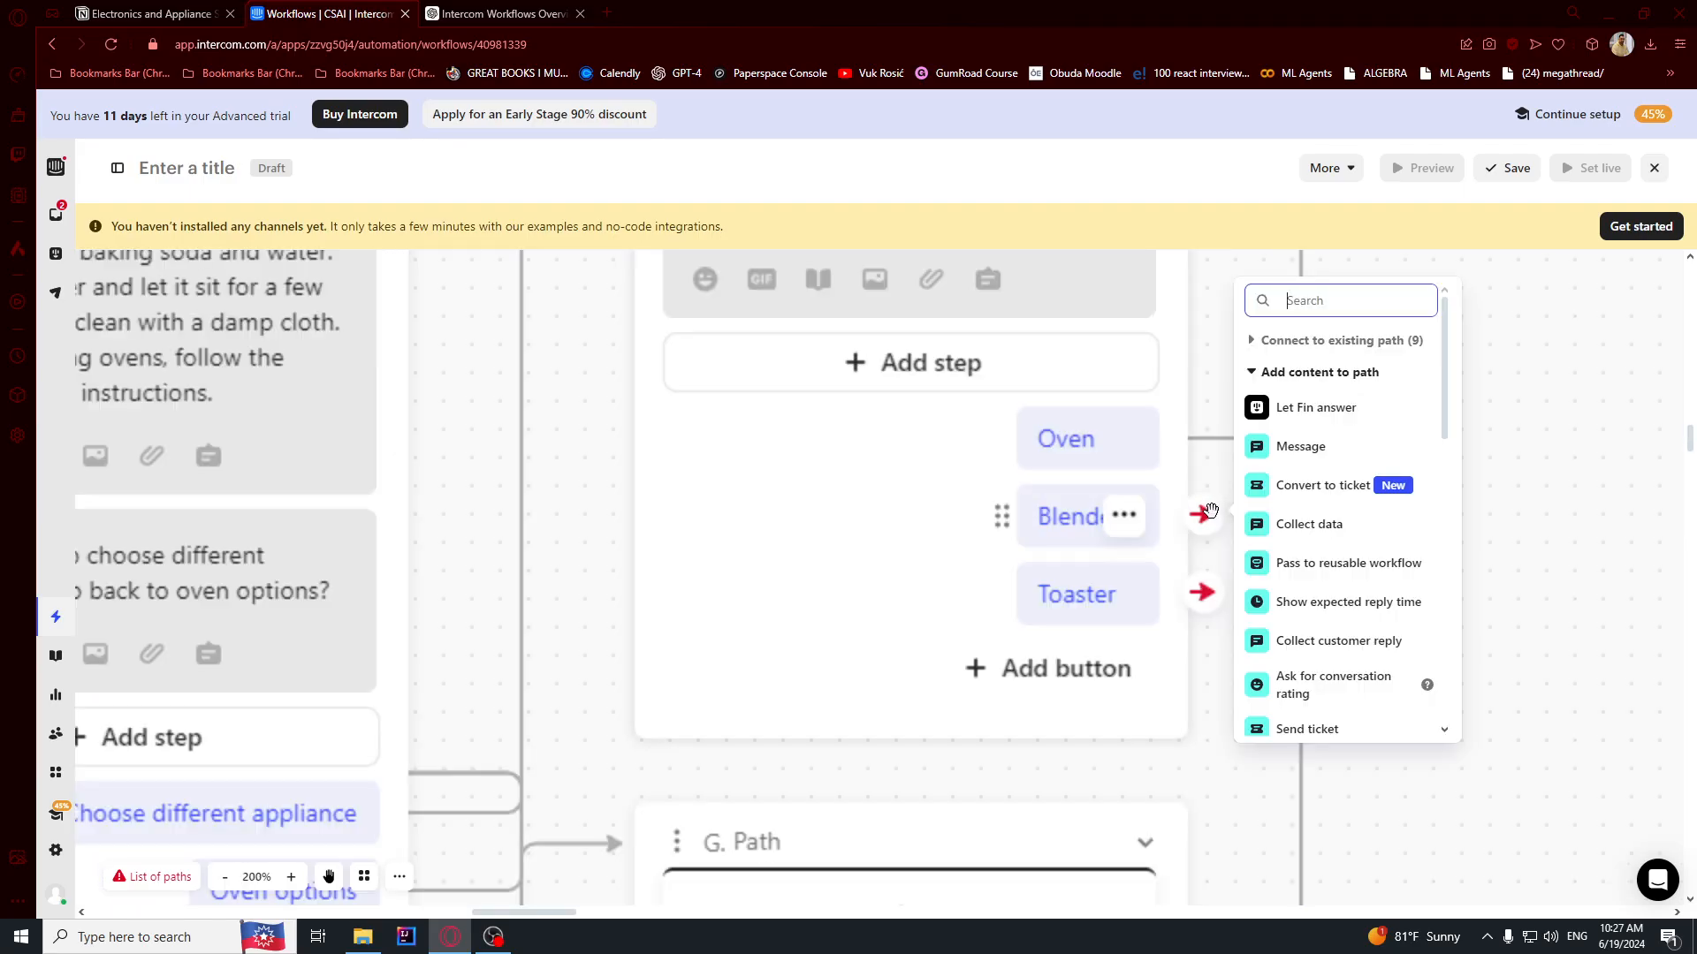
pyautogui.click(865, 486)
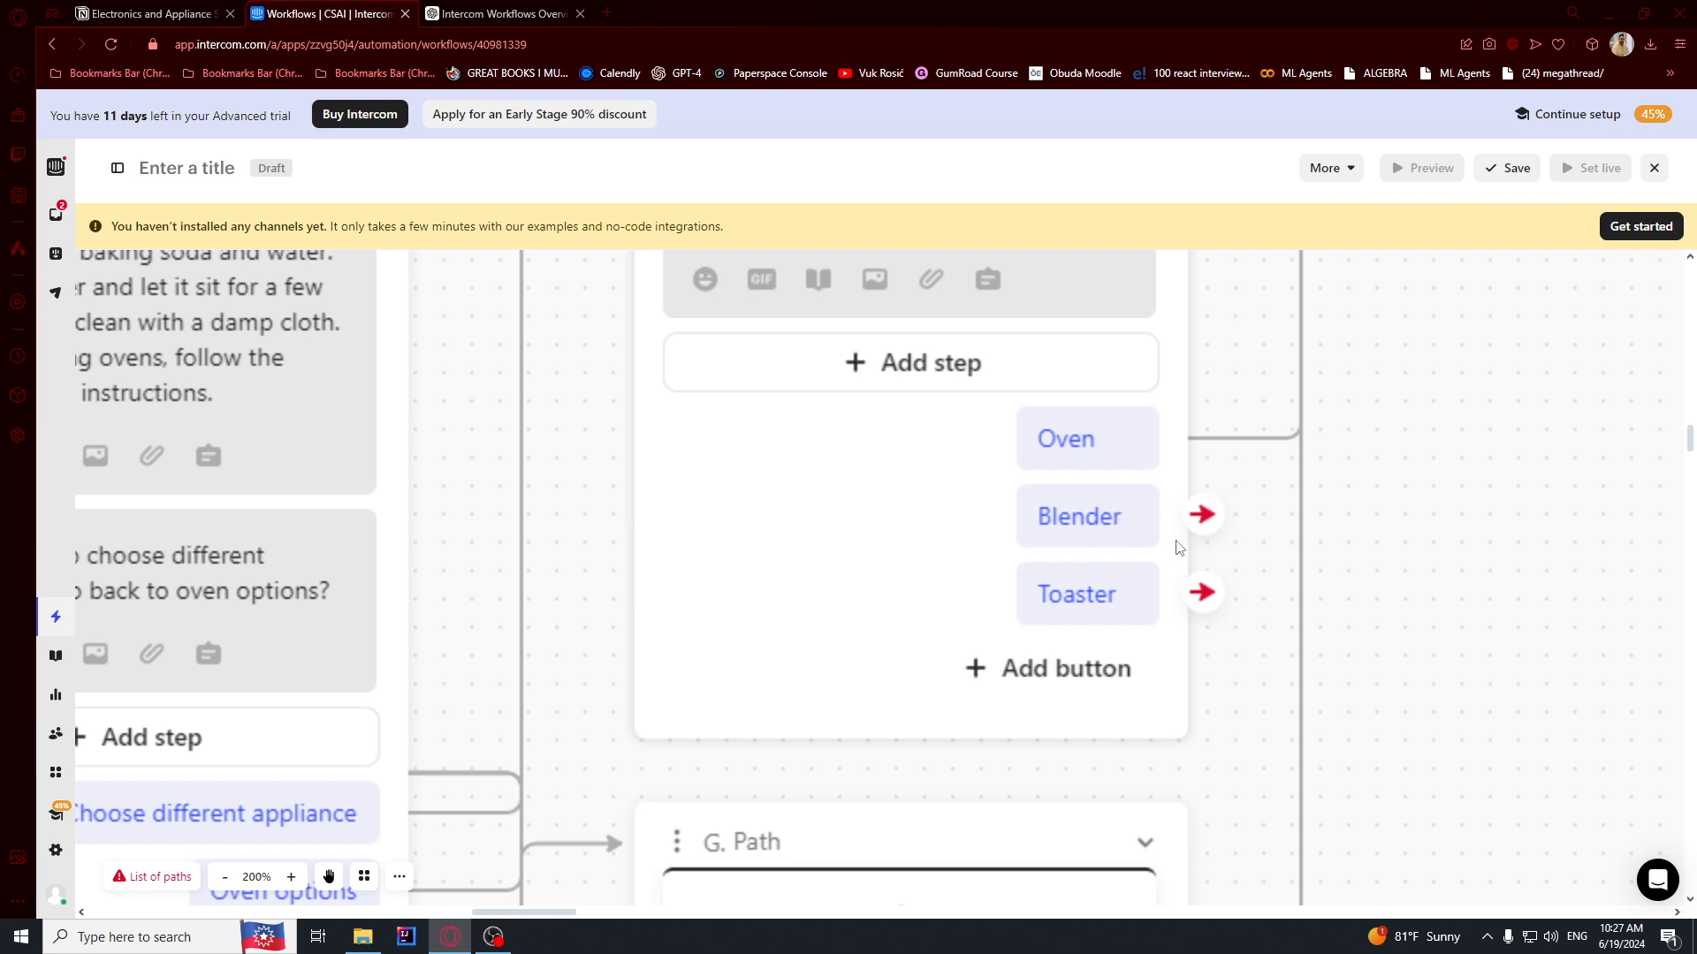
pyautogui.click(1202, 513)
pyautogui.moveTo(1557, 338); pyautogui.dragTo(1367, 323)
pyautogui.click(1012, 500)
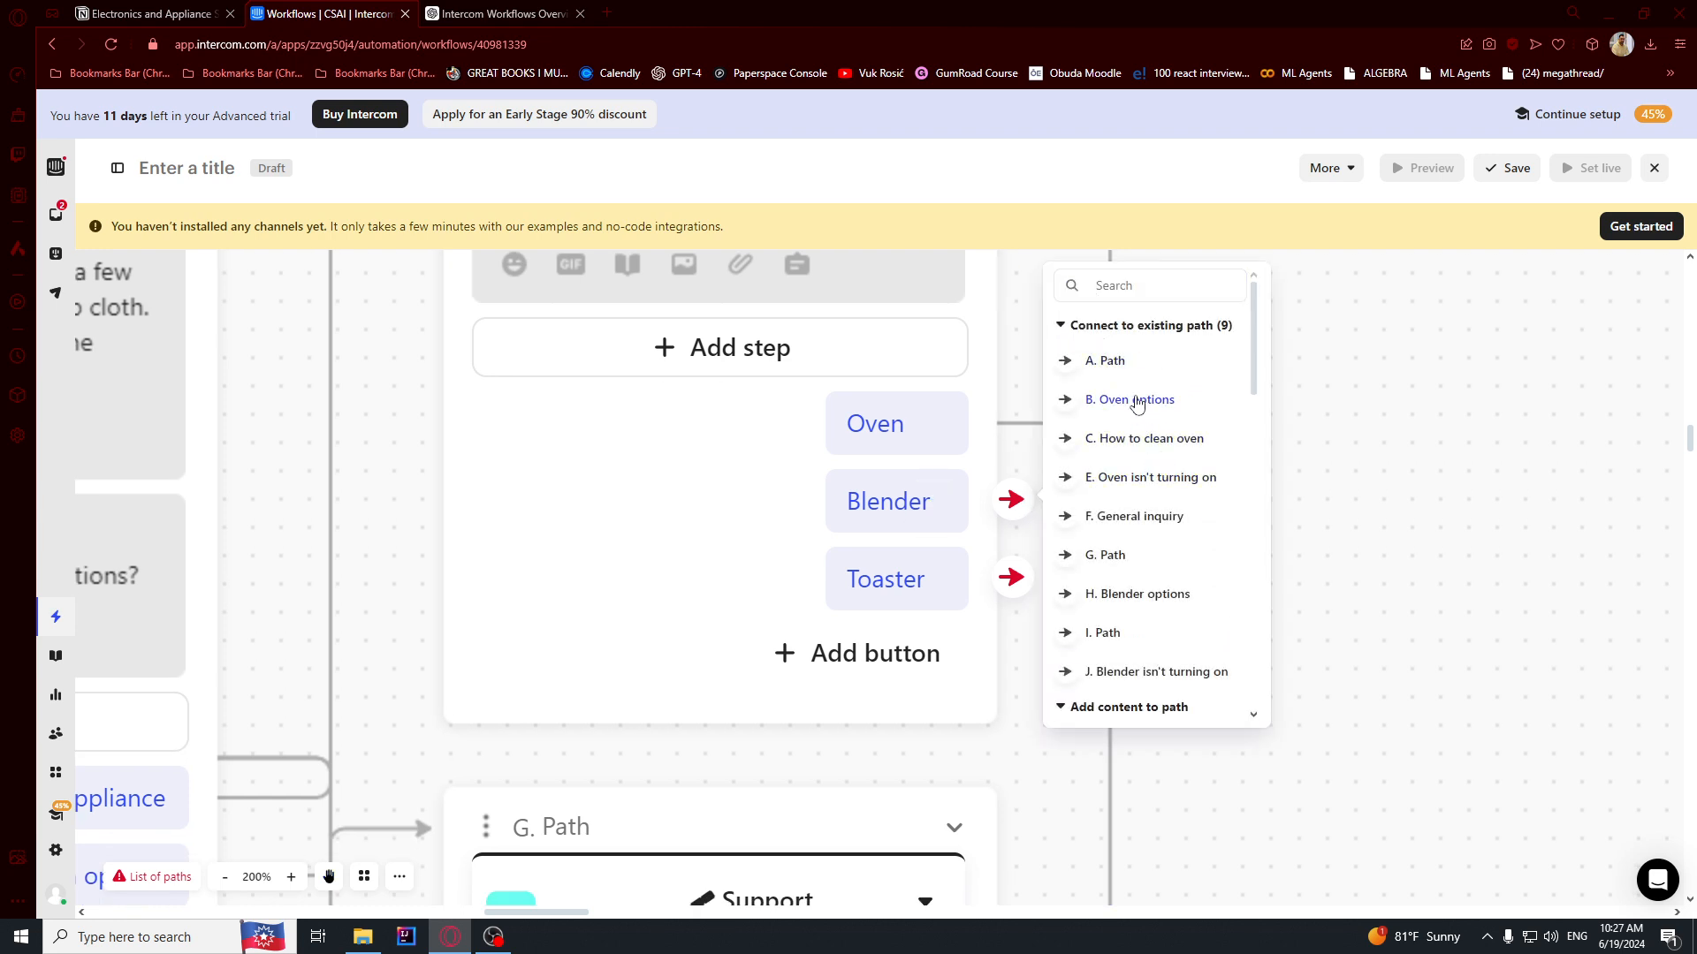
pyautogui.click(1132, 598)
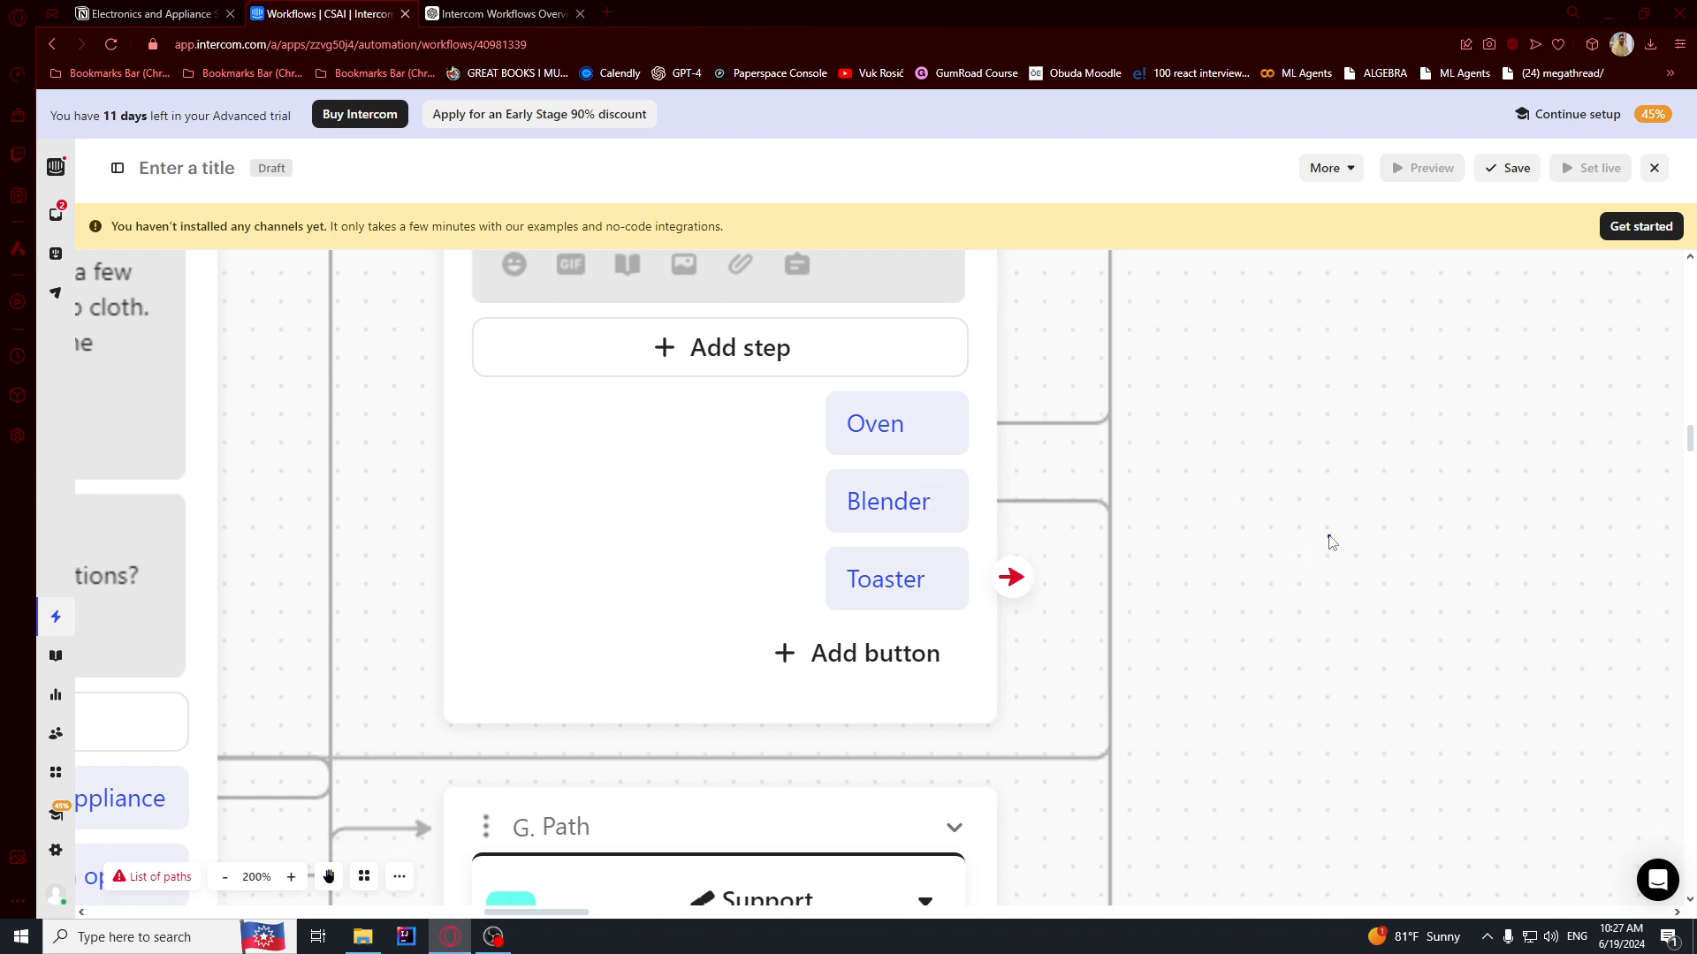
pyautogui.scroll(-5, 1371, 542)
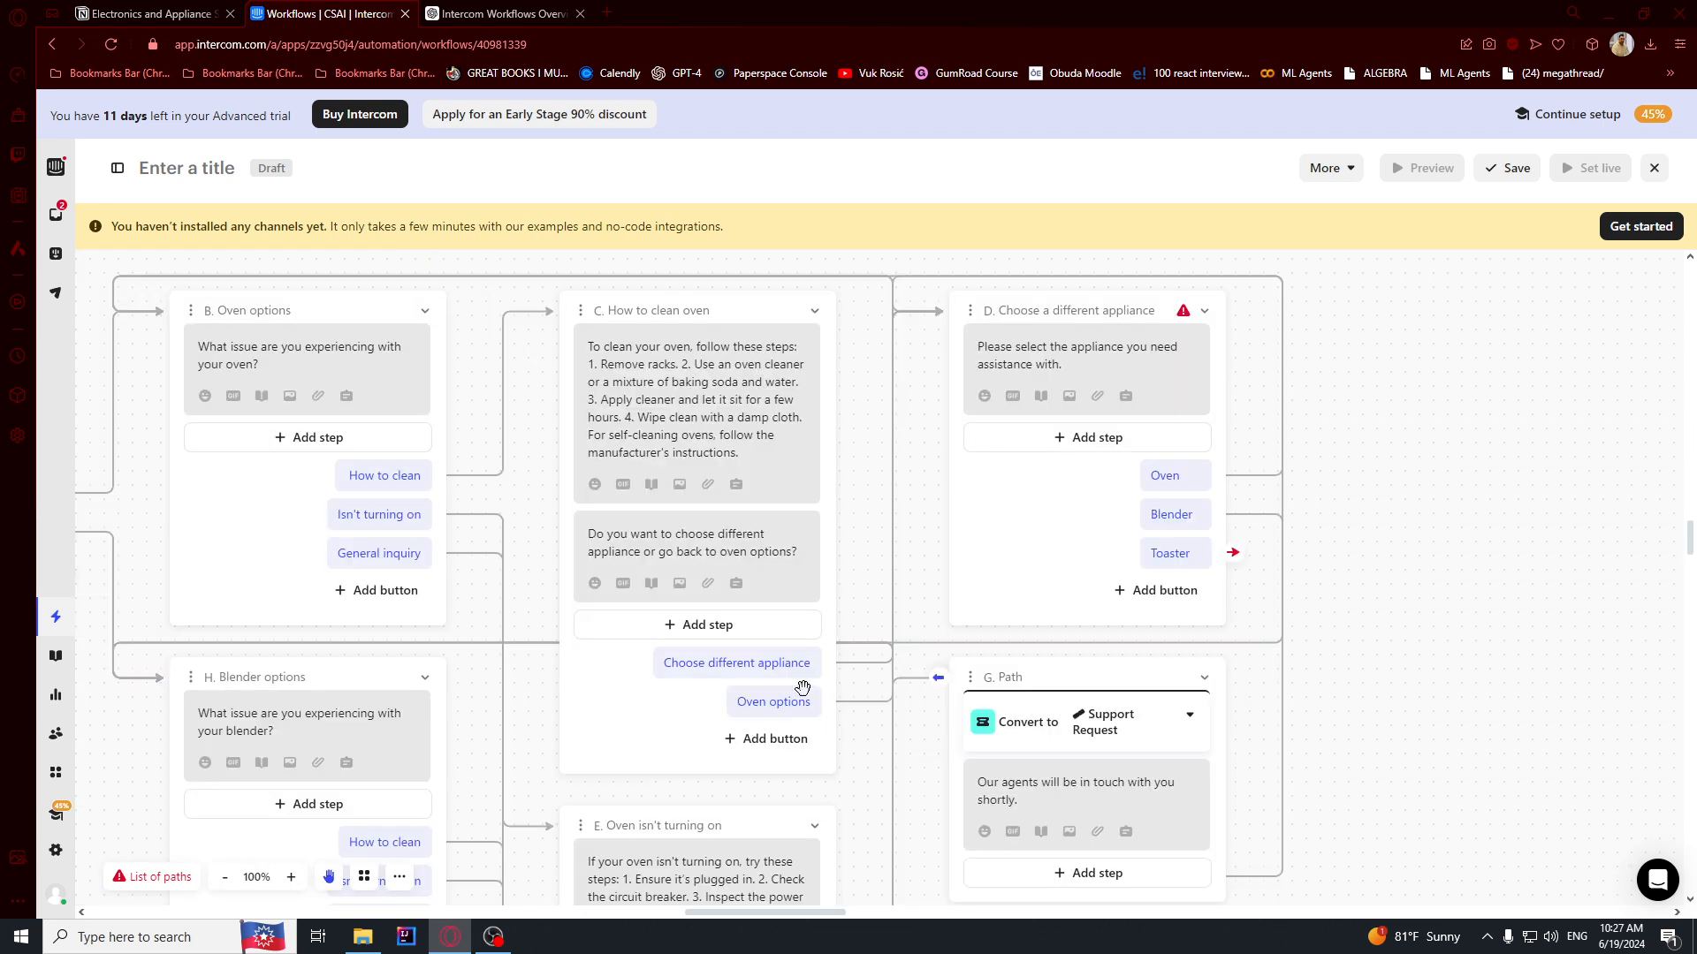
pyautogui.hscroll(5, 156, 574)
pyautogui.scroll(-2, 157, 574)
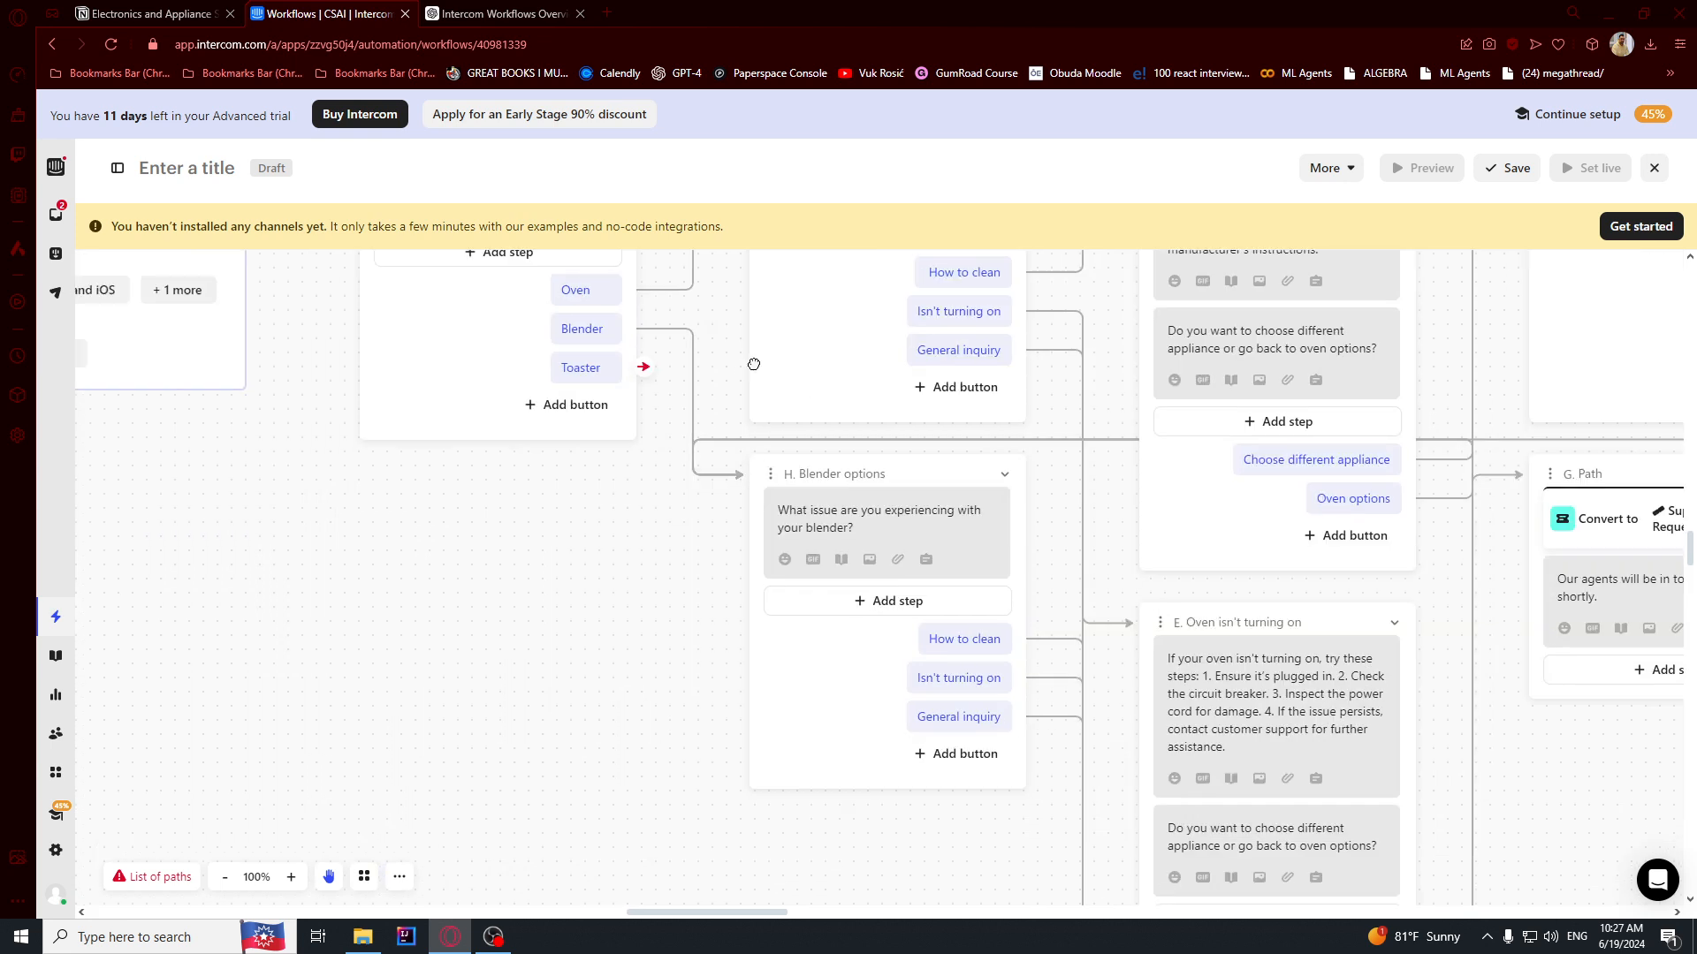
pyautogui.click(685, 346)
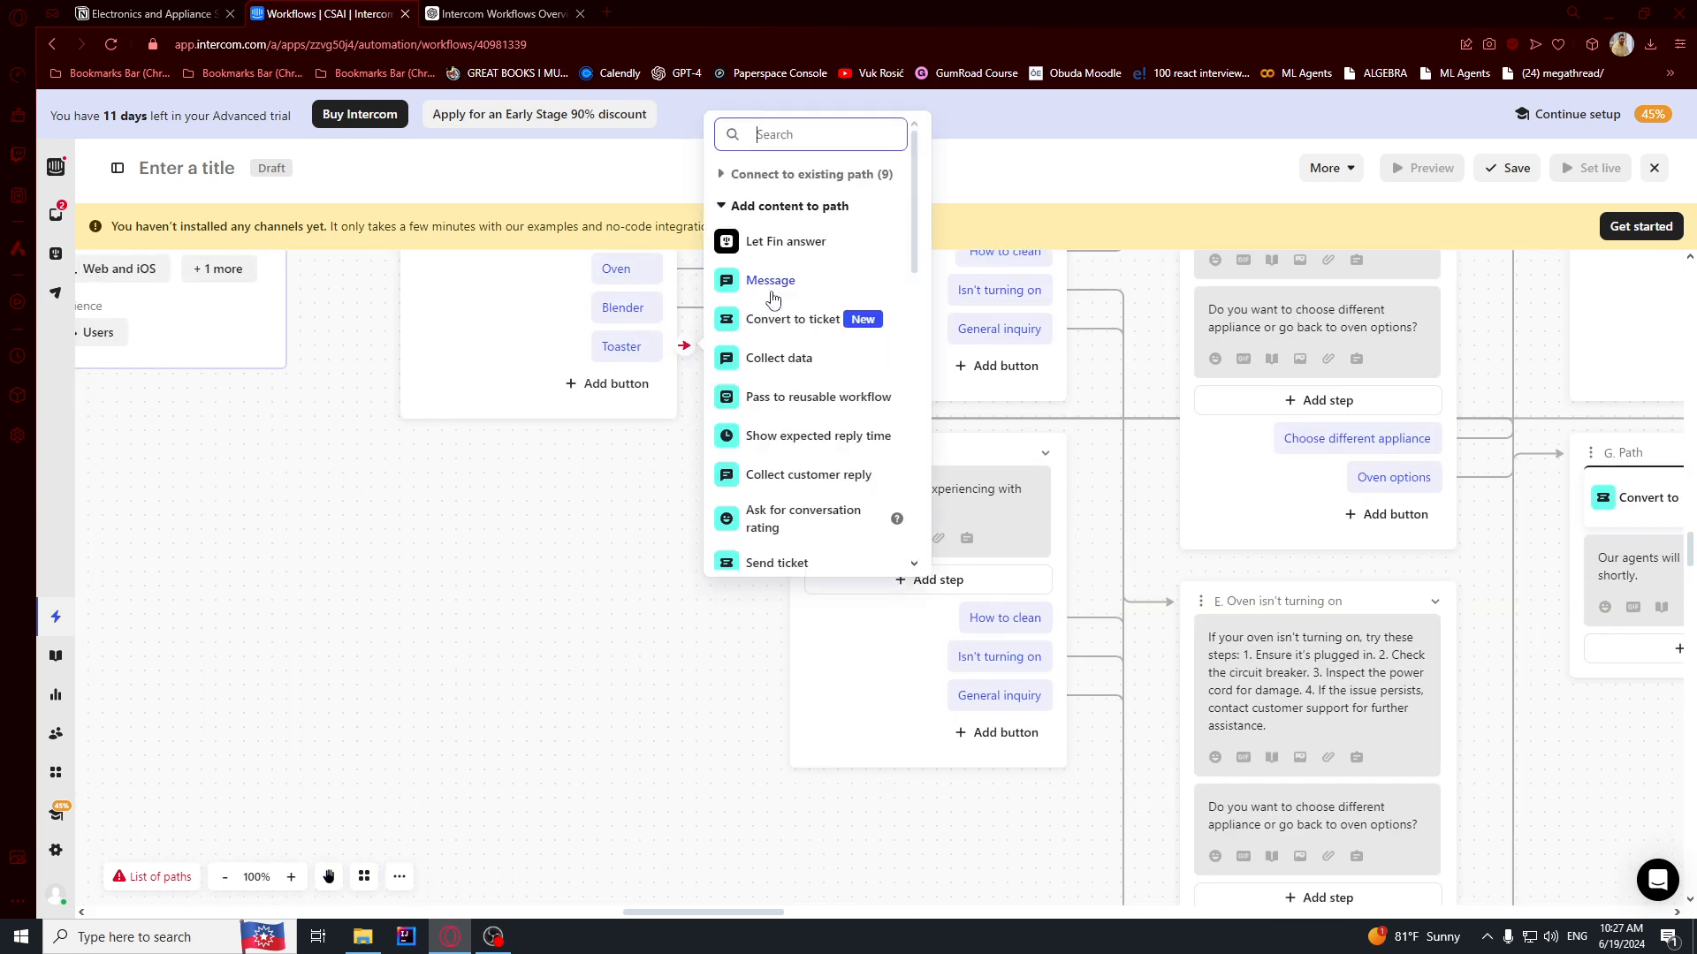
pyautogui.click(690, 520)
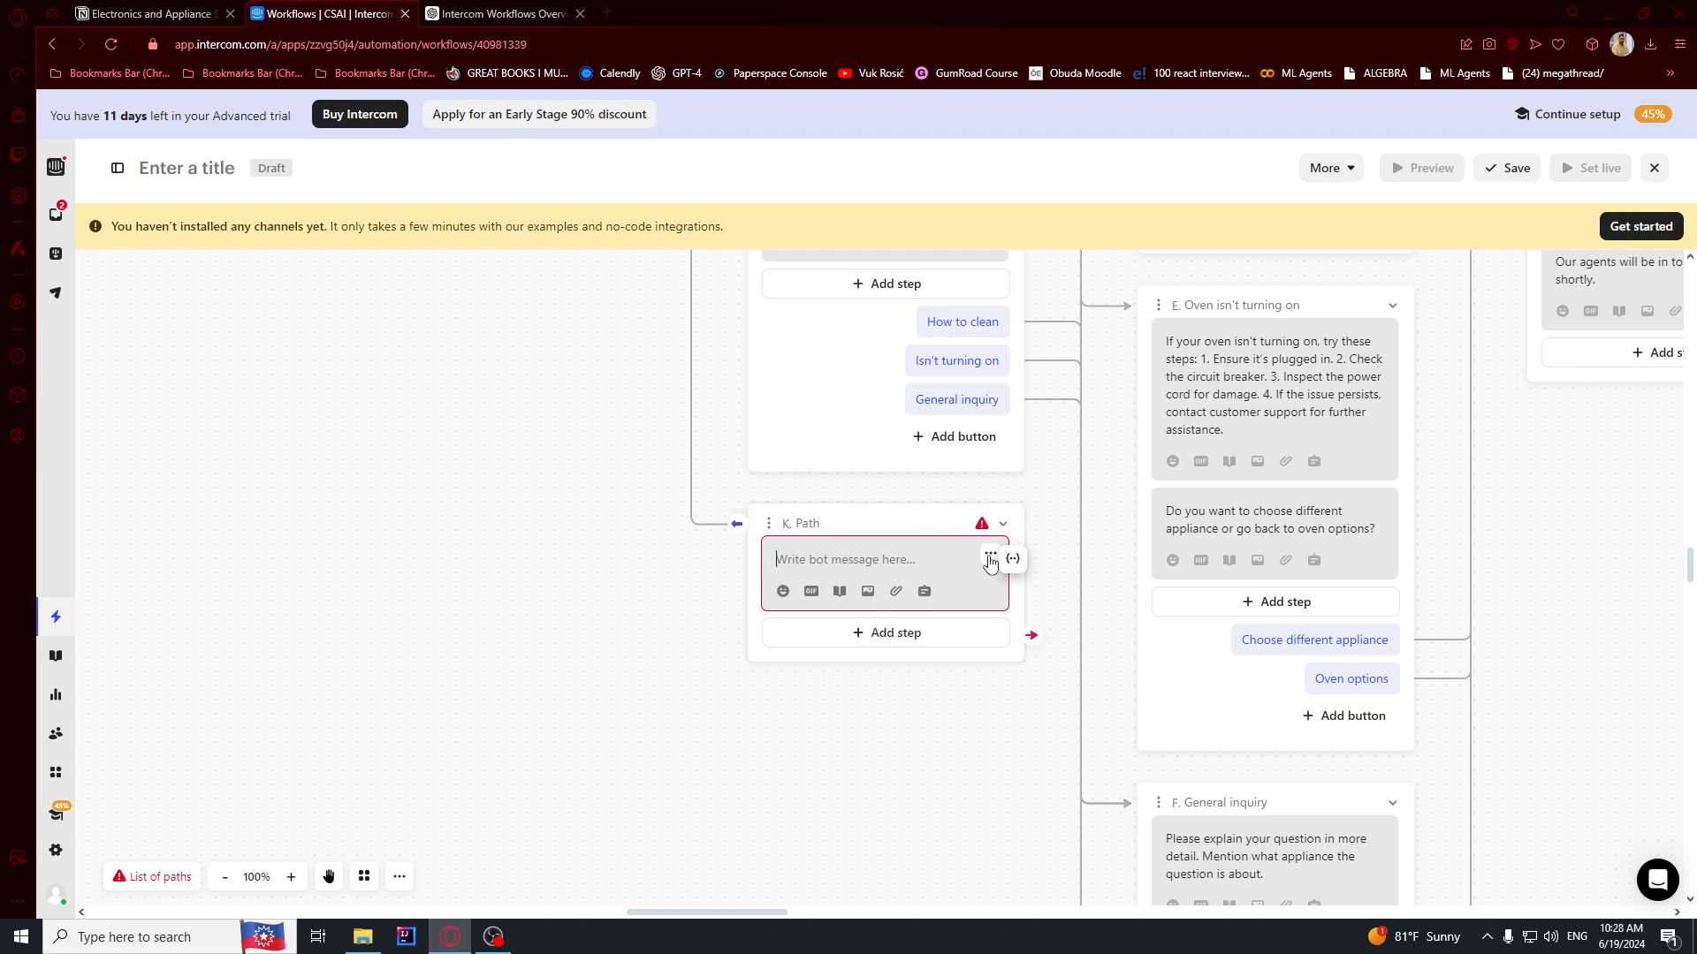
pyautogui.click(990, 560)
pyautogui.click(1023, 590)
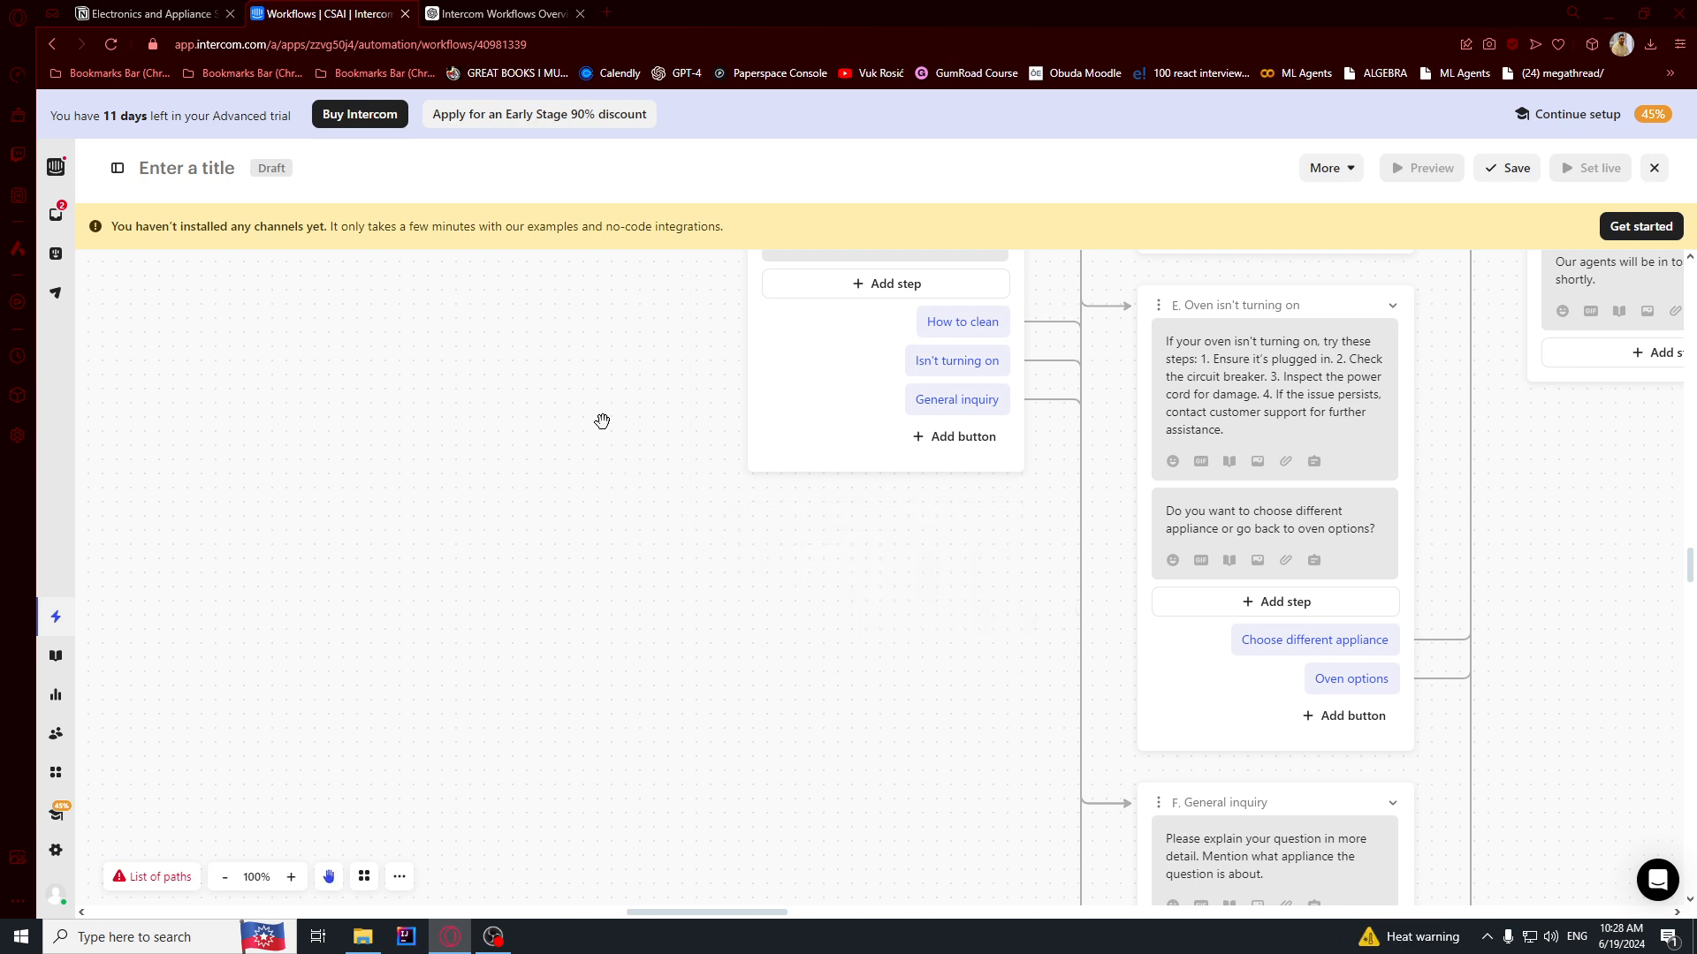
# - Delete the "Toaster" reply button from the greeting message in path A
pyautogui.scroll(5, 594, 459)
pyautogui.click(644, 469)
pyautogui.click(661, 506)
pyautogui.moveTo(654, 599); pyautogui.dragTo(538, 274)
pyautogui.moveTo(520, 455); pyautogui.dragTo(773, 884)
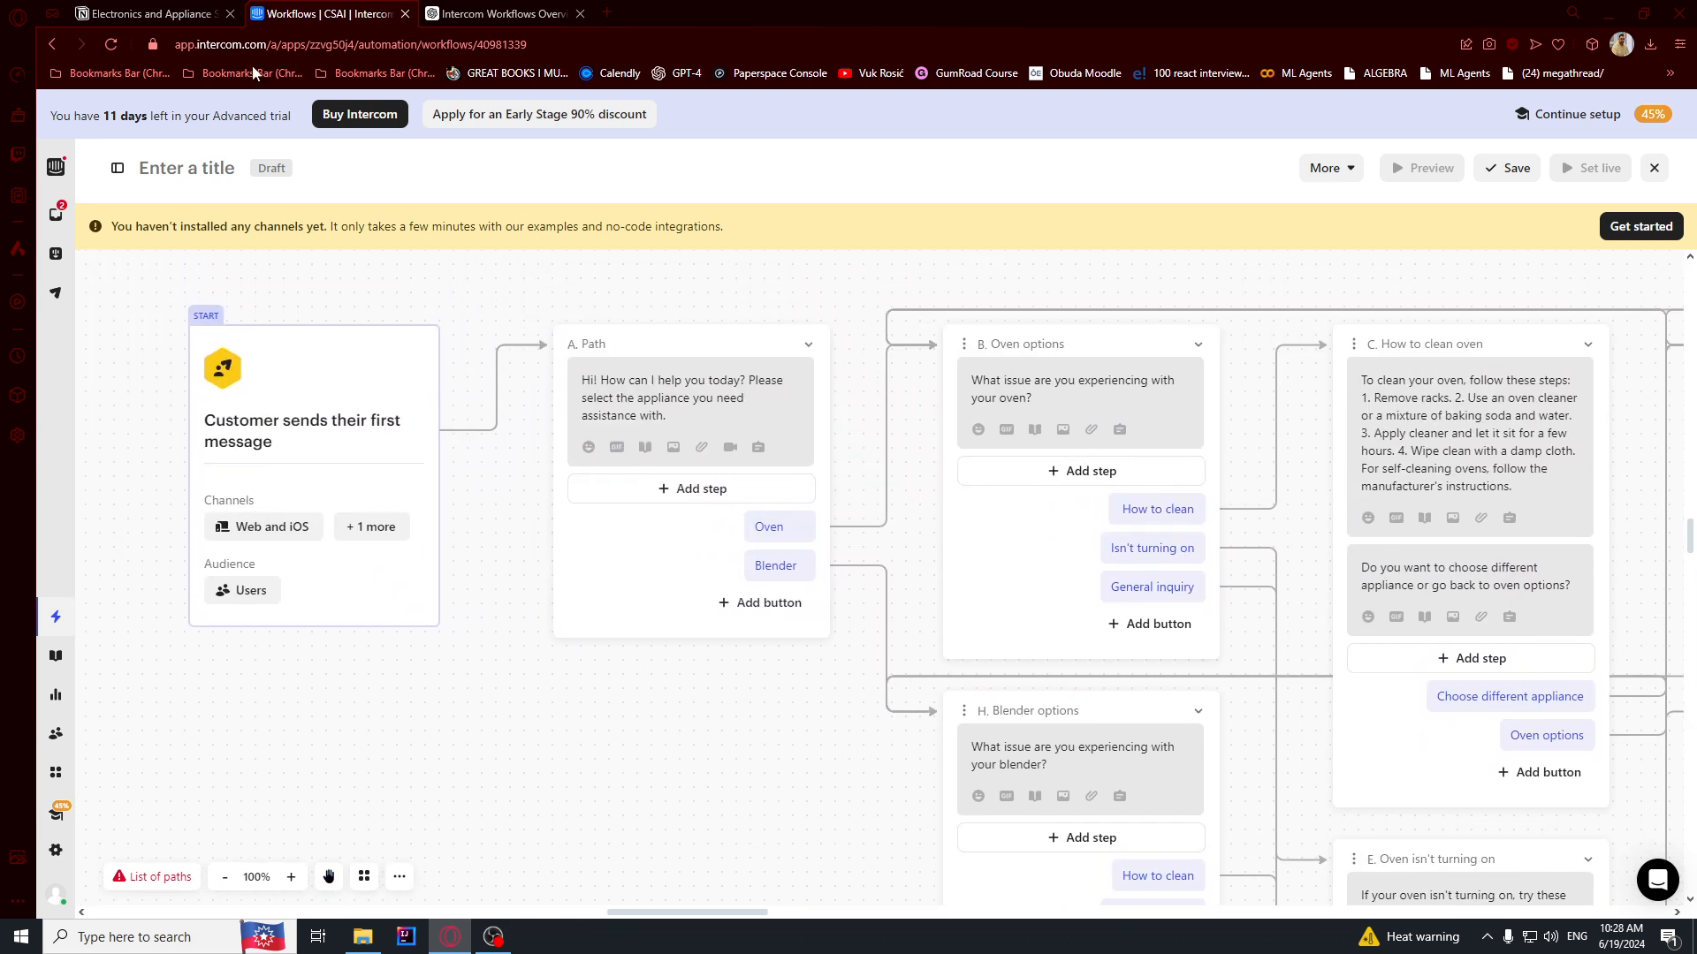
pyautogui.click(159, 10)
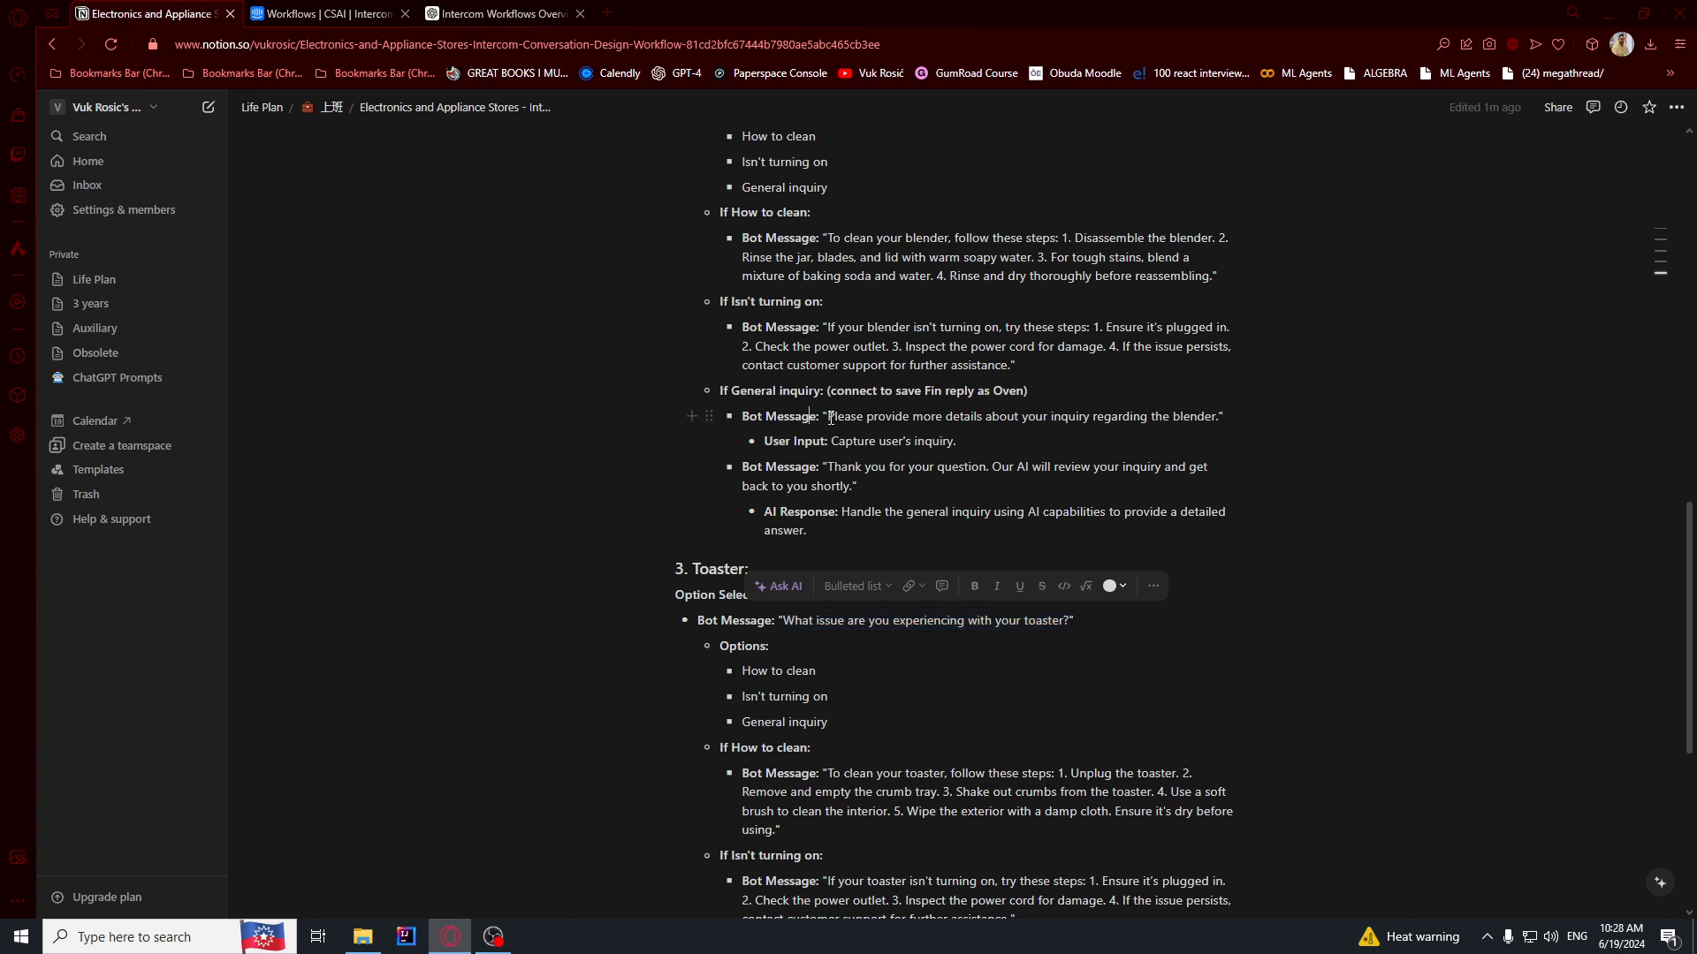
pyautogui.click(291, 13)
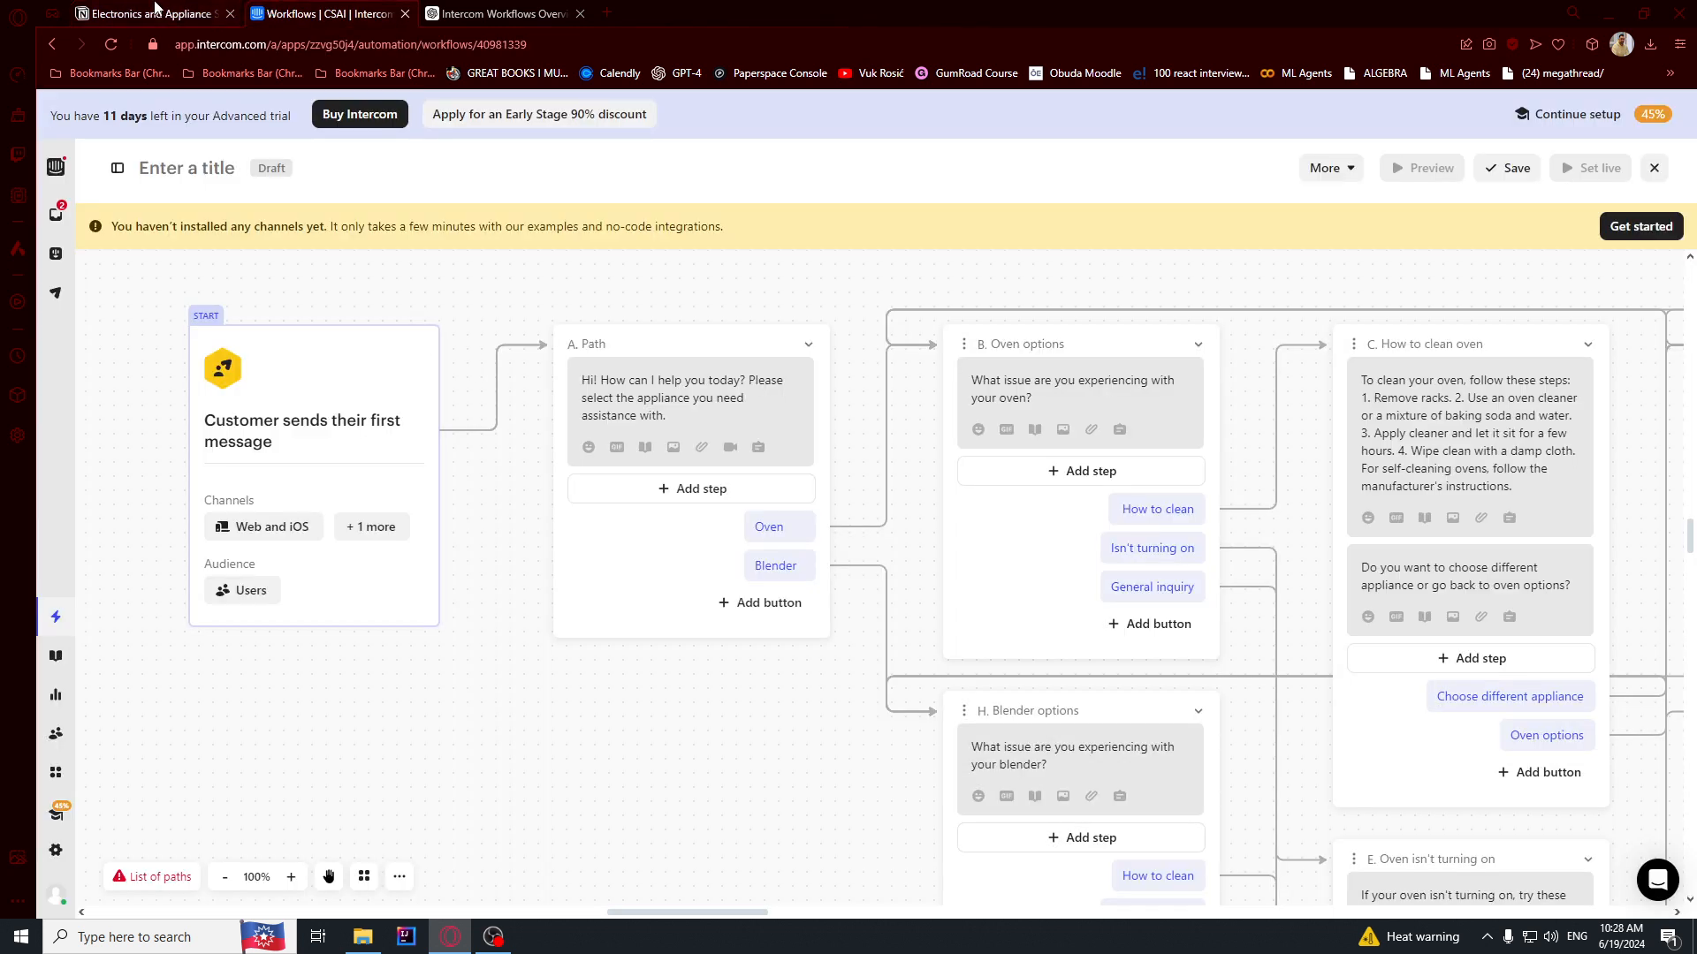
pyautogui.moveTo(771, 786); pyautogui.dragTo(694, 710)
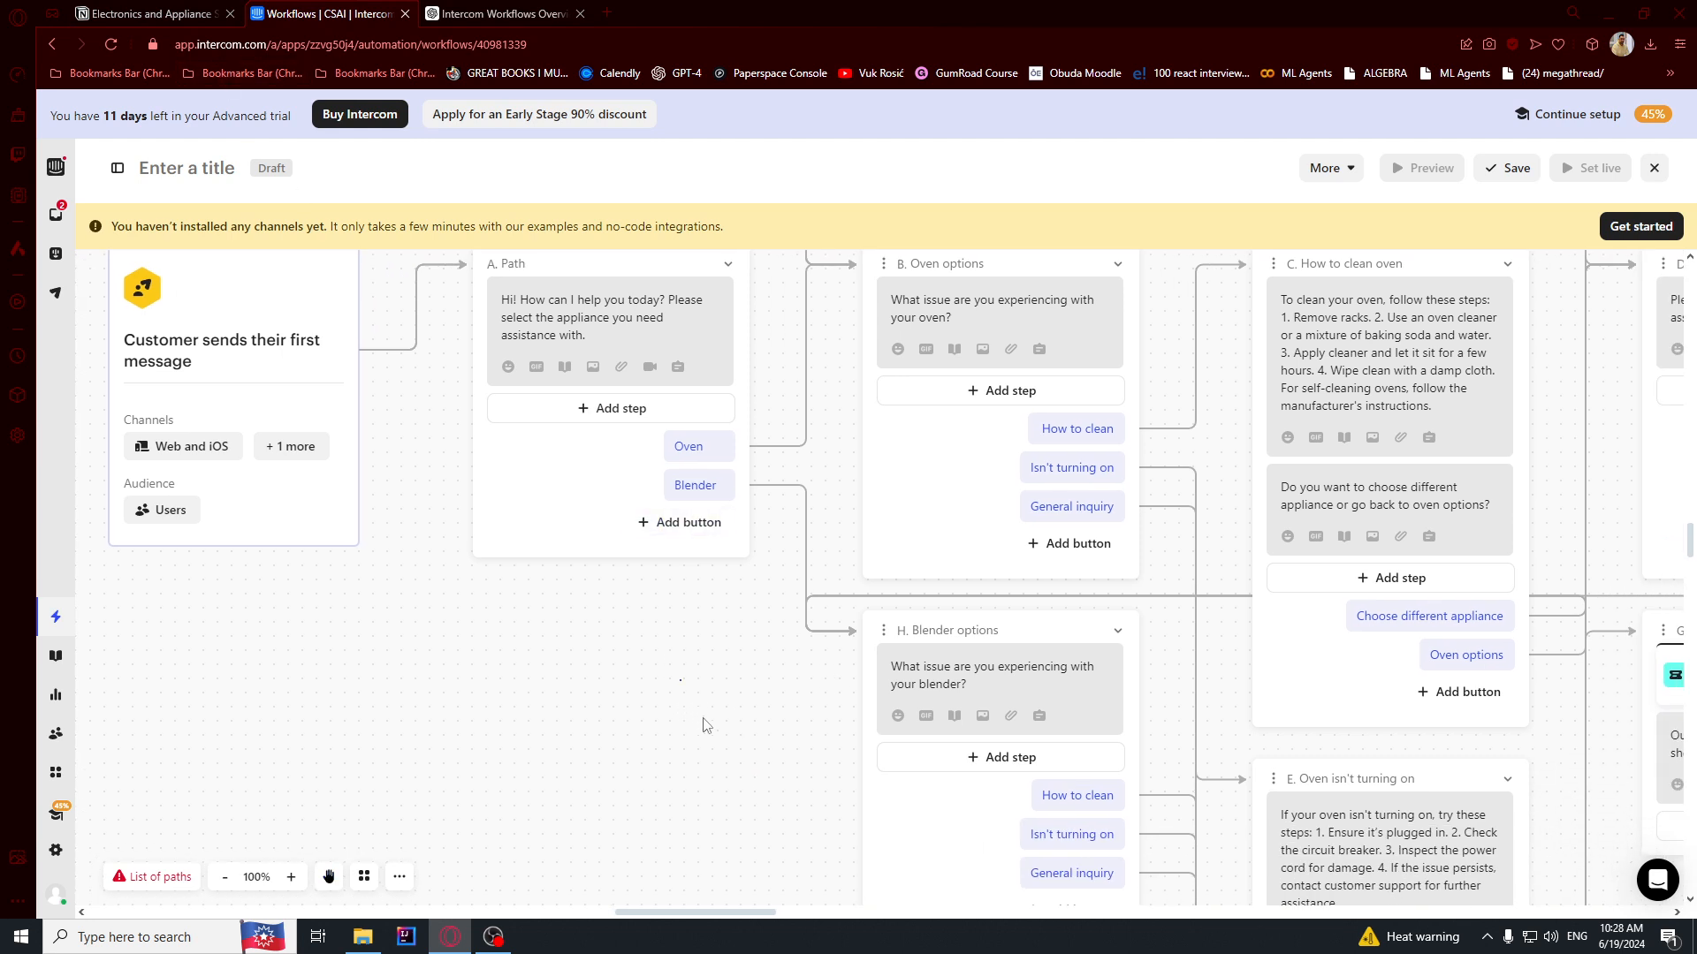